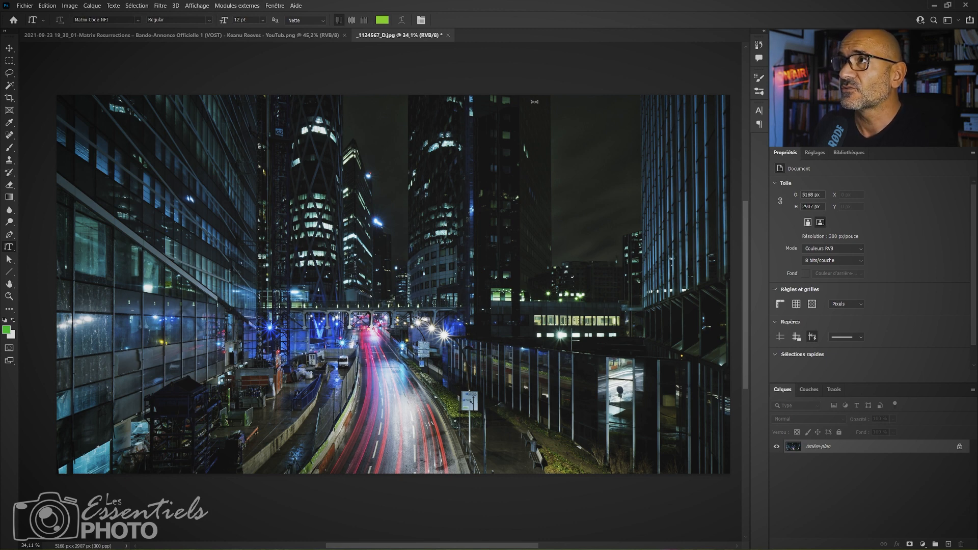
Duplicate the background layer under the name "Réalité".
{"action": "key", "text": "b"}
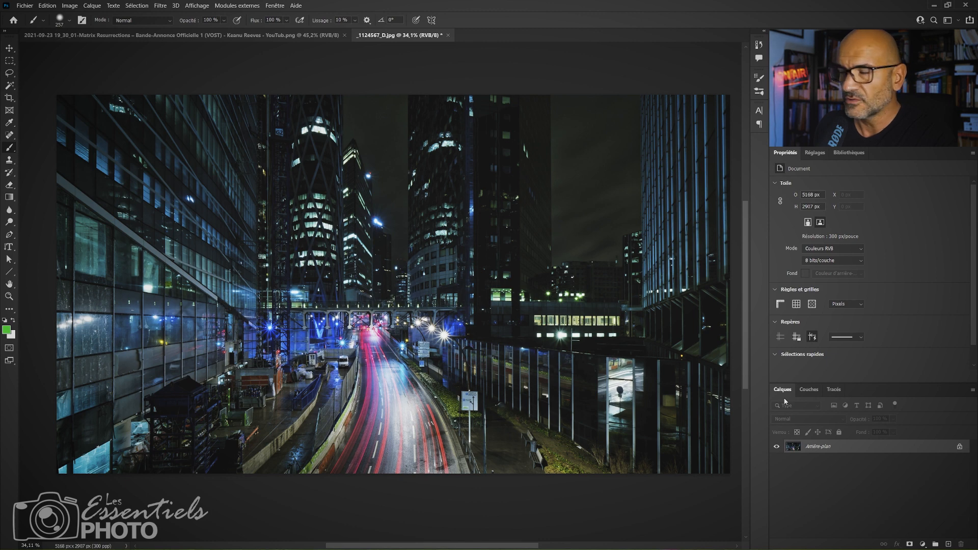
{"action": "right_click", "coordinate": [842, 450]}
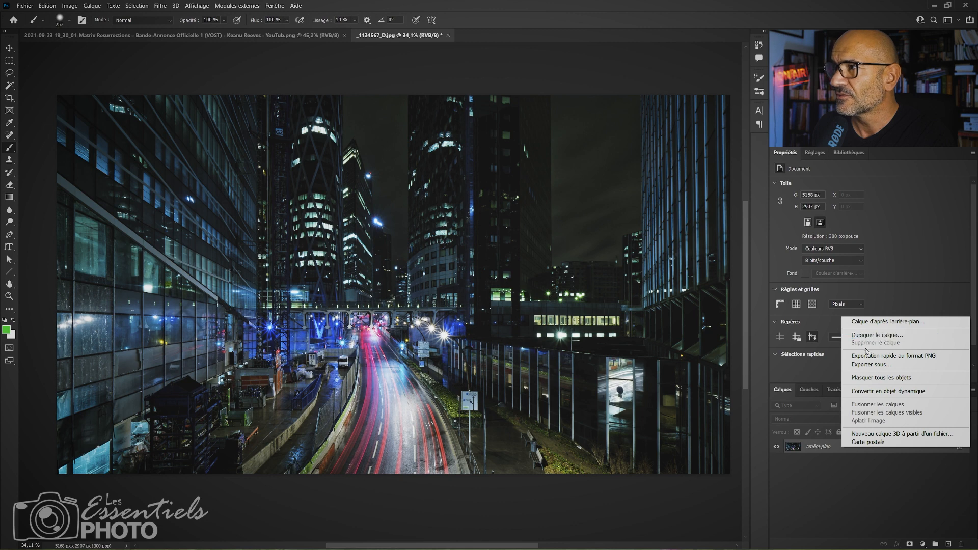
{"action": "left_click", "coordinate": [866, 466]}
{"action": "right_click", "coordinate": [861, 445]}
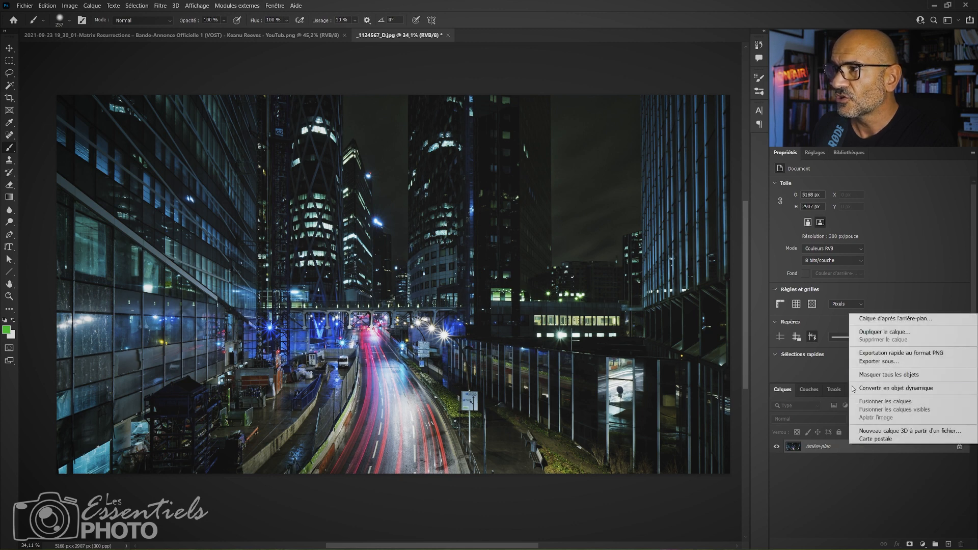
{"action": "left_click", "coordinate": [875, 334]}
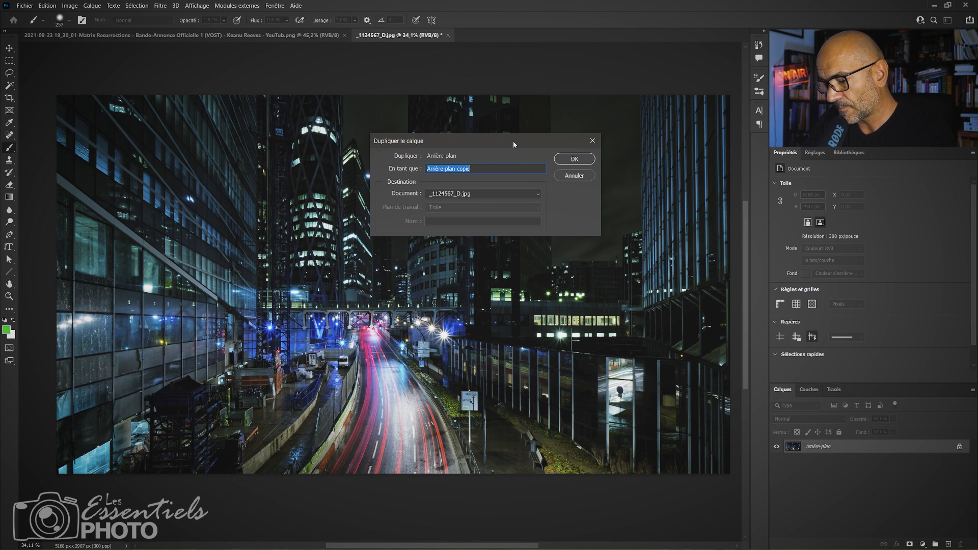
{"action": "type", "text": "Réal"}
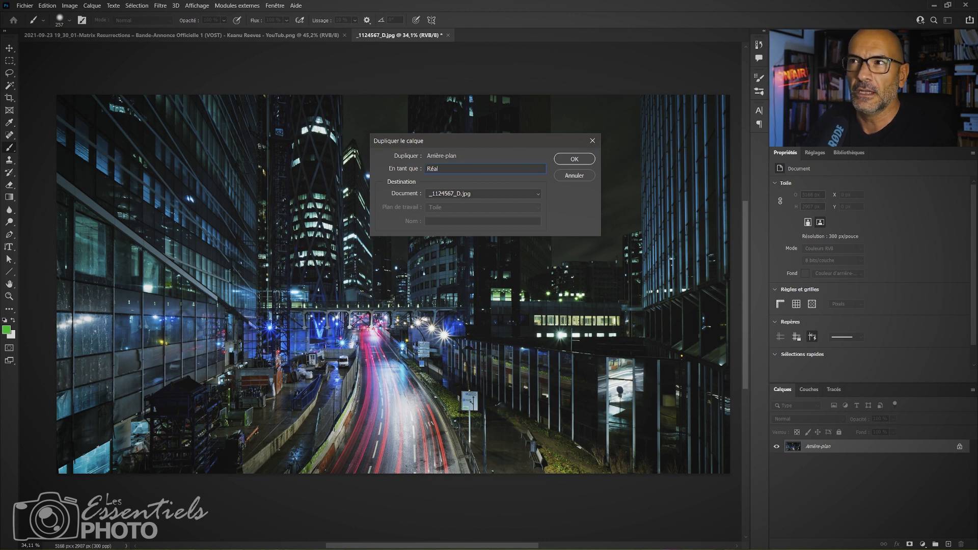
{"action": "type", "text": "ité"}
{"action": "key", "text": "Return"}
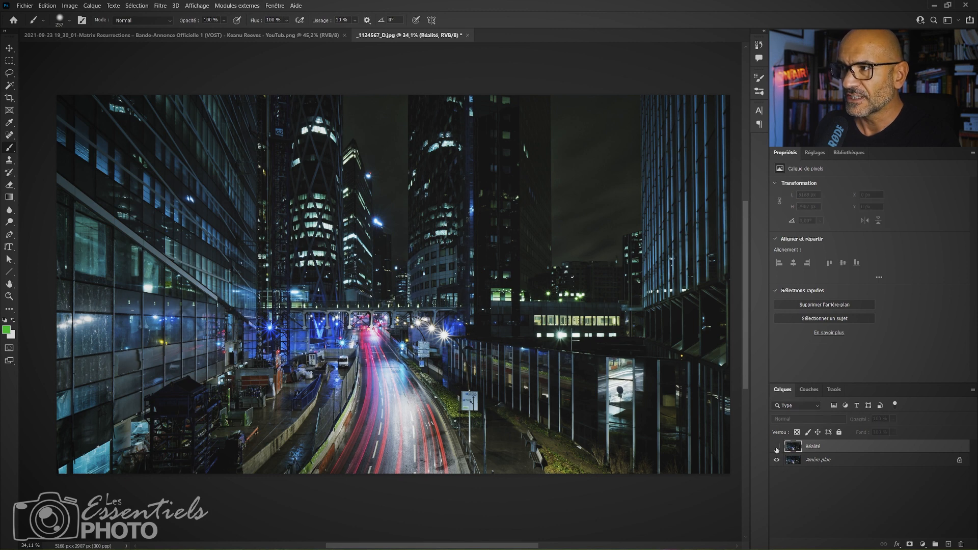
Hide the Réalité layer and convert the background into a regular layer named "base photo".
{"action": "left_click", "coordinate": [776, 448]}
{"action": "left_click", "coordinate": [829, 461]}
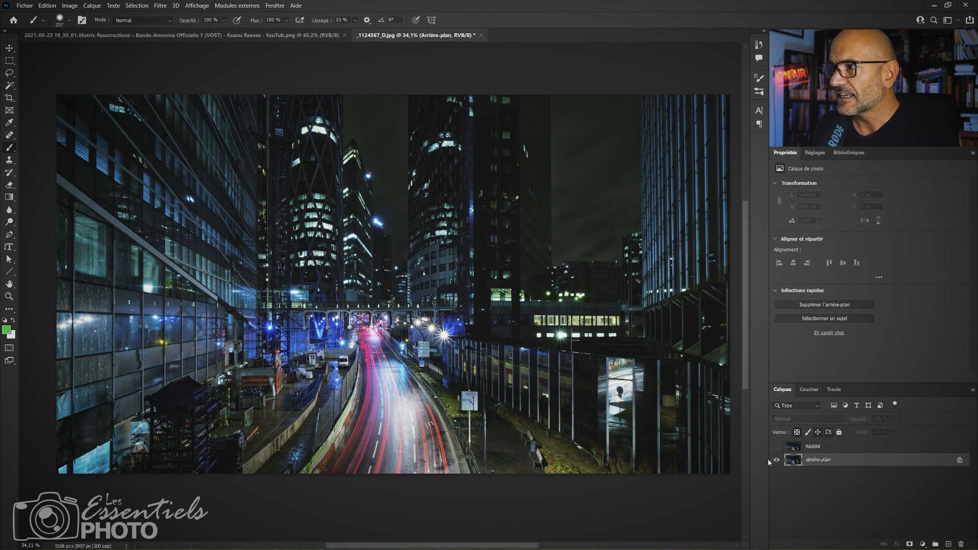
{"action": "double_click", "coordinate": [858, 460]}
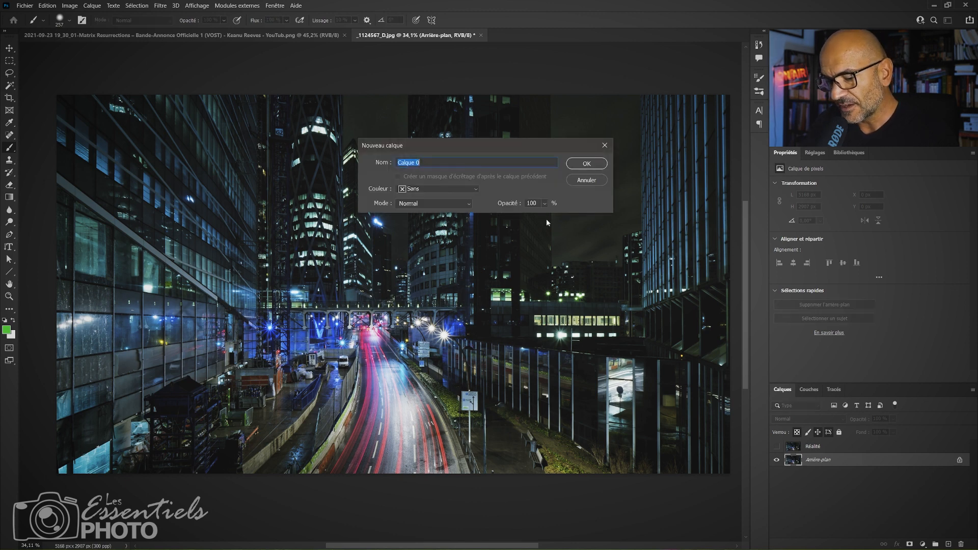
{"action": "type", "text": "base photo"}
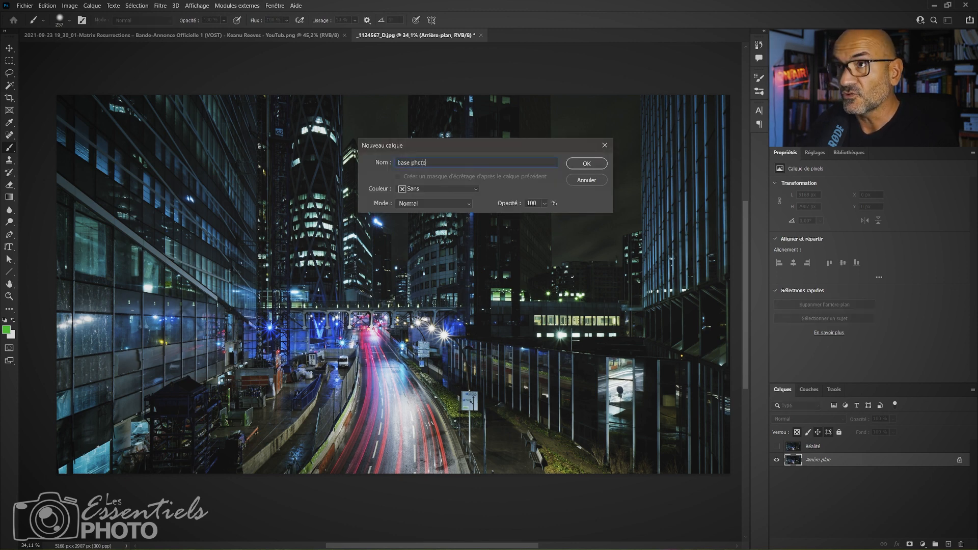
{"action": "key", "text": "Return"}
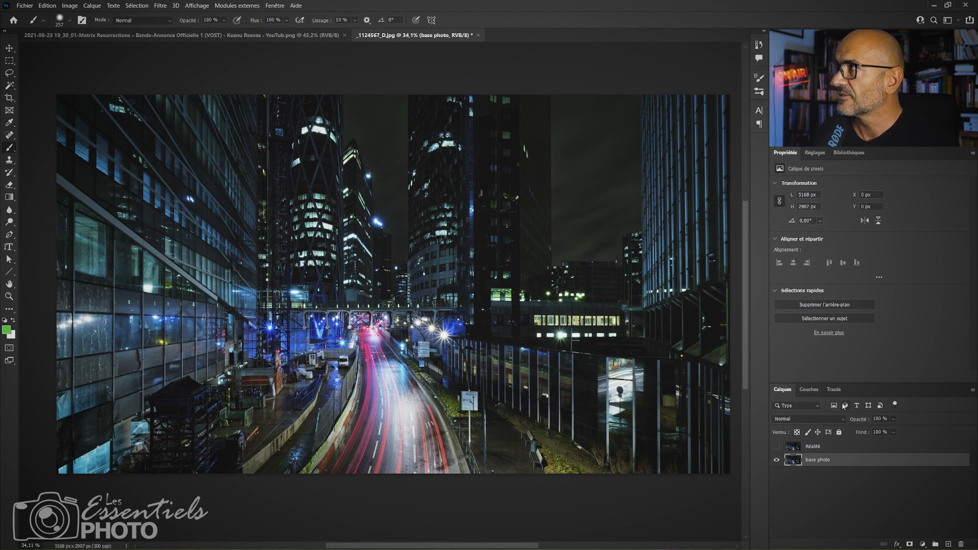
Create a solid colour fill layer in black (#000000) and place it beneath the base photo layer.
{"action": "left_click", "coordinate": [923, 544]}
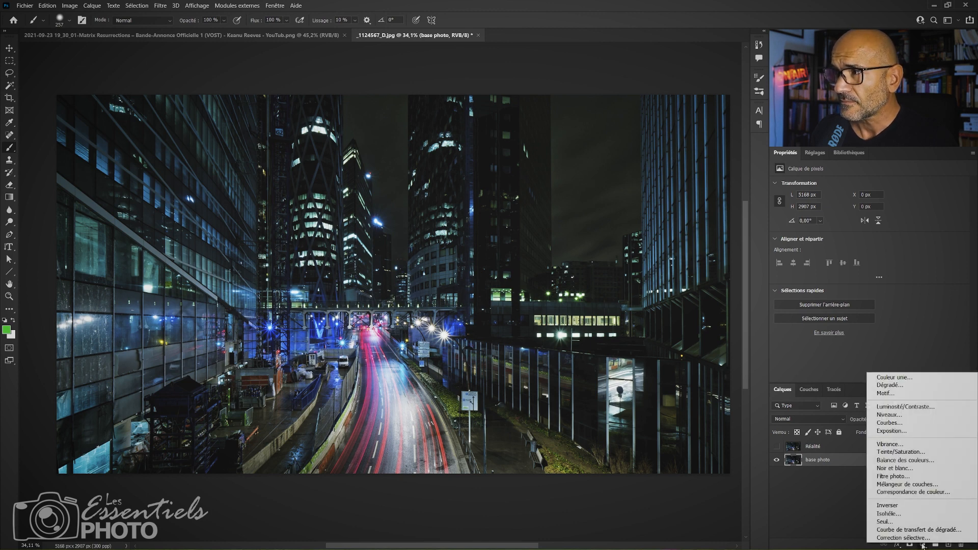
{"action": "left_click", "coordinate": [905, 381]}
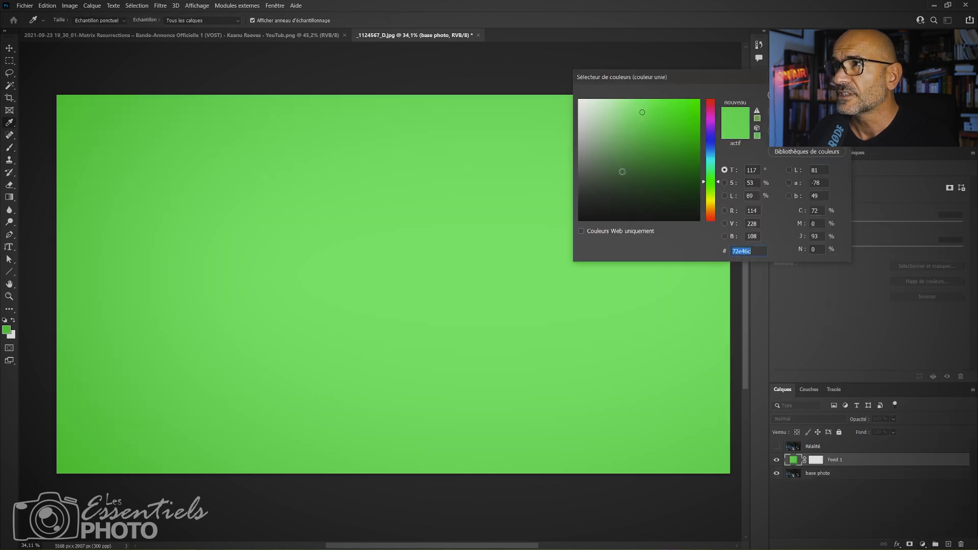
{"action": "left_click_drag", "start_coordinate": [652, 116], "coordinate": [547, 233]}
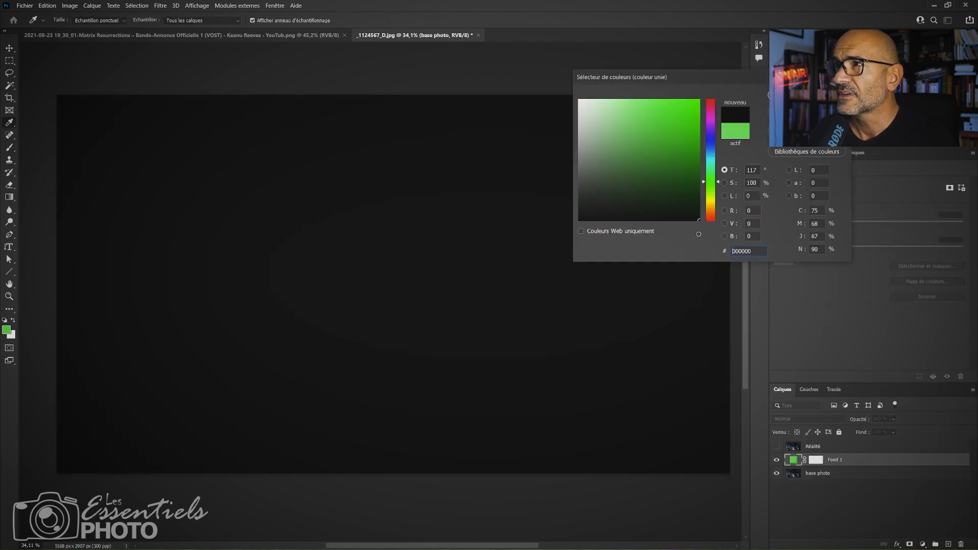
{"action": "key", "text": "Return"}
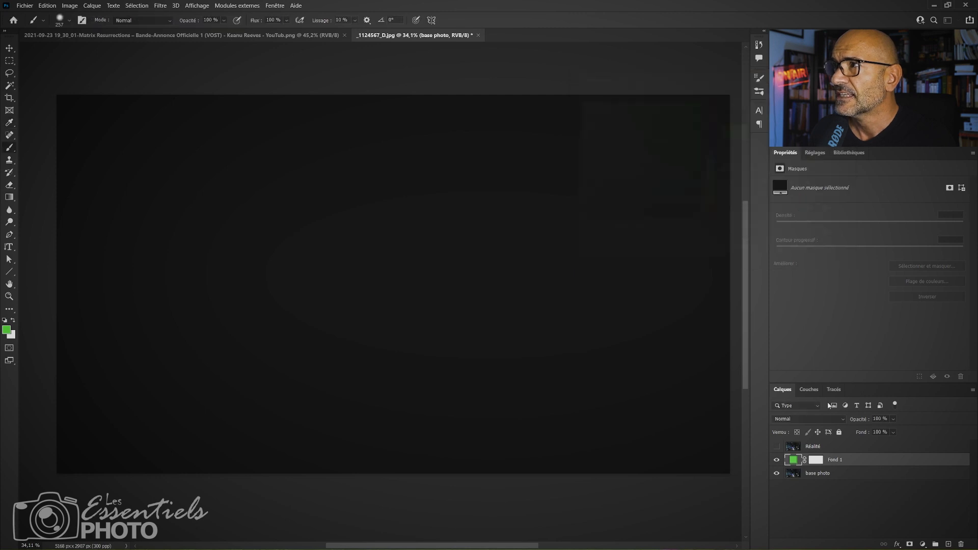
{"action": "left_click_drag", "start_coordinate": [850, 457], "coordinate": [849, 477]}
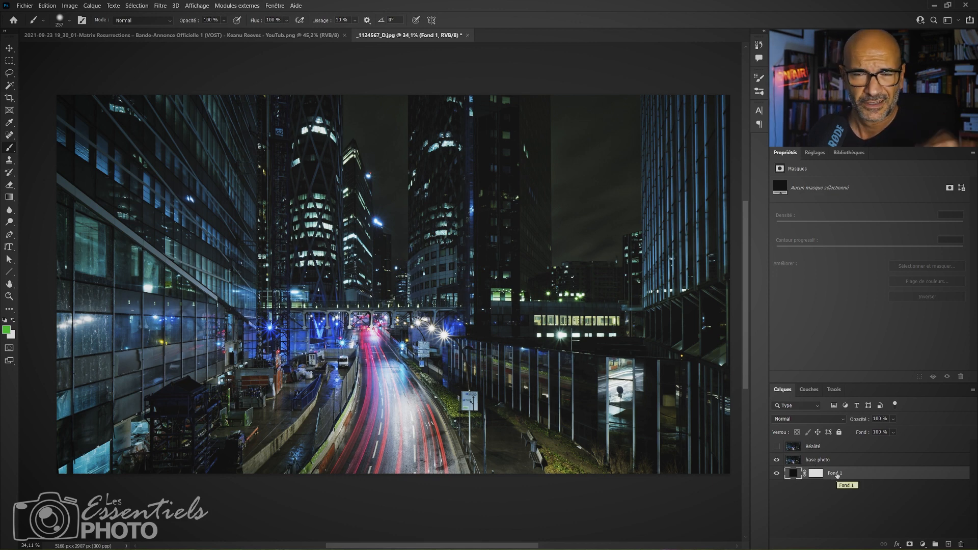
Apply the Tracé des contours stylize filter to the base photo layer.
{"action": "left_click", "coordinate": [828, 461]}
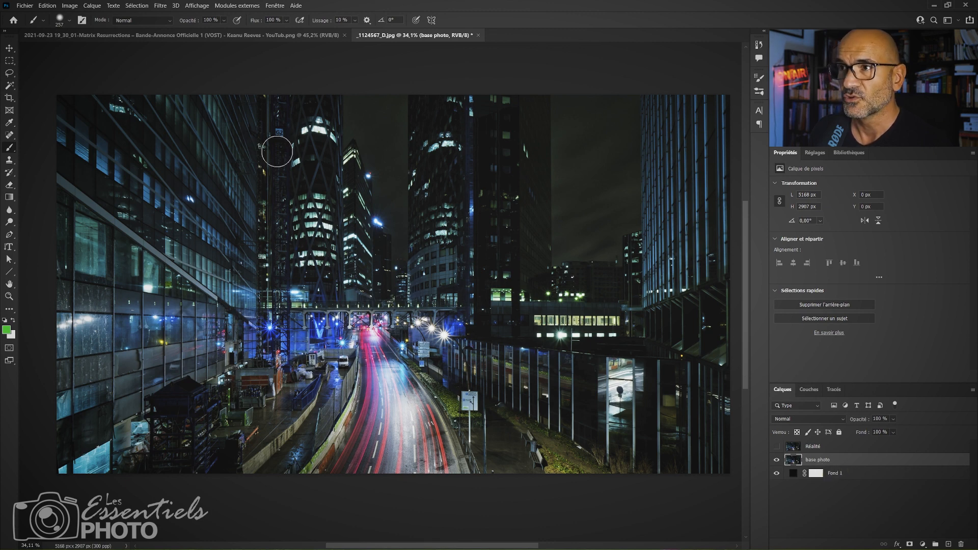
{"action": "left_click", "coordinate": [160, 6]}
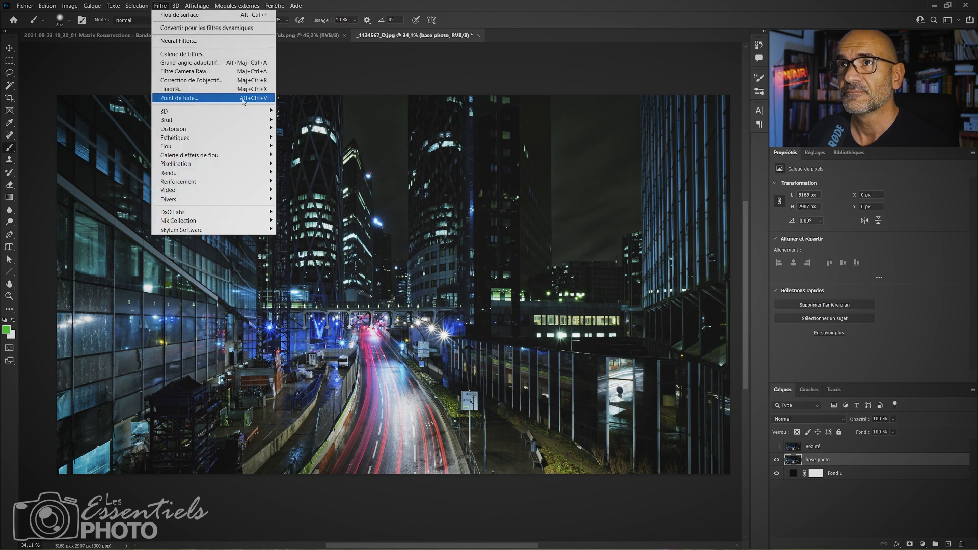
{"action": "mouse_move", "coordinate": [238, 138]}
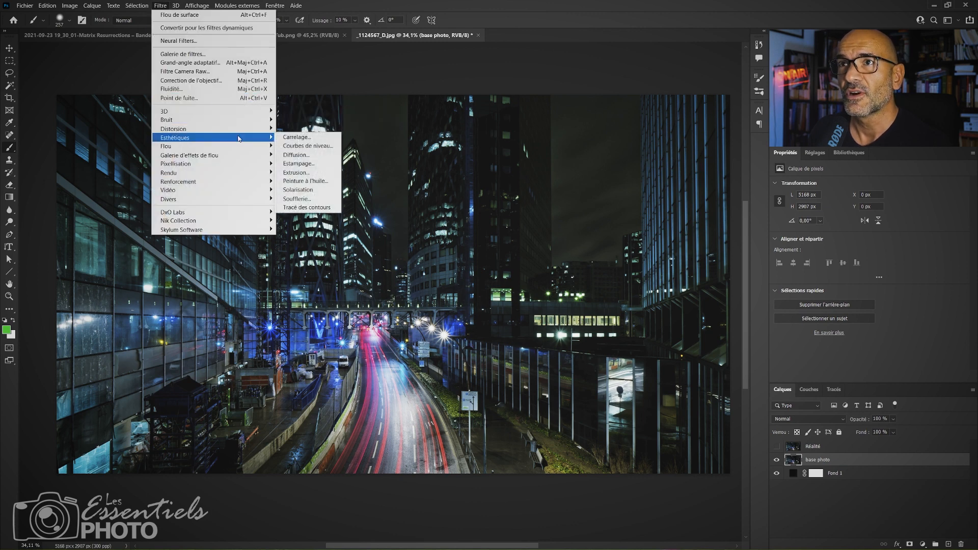
{"action": "left_click", "coordinate": [309, 208]}
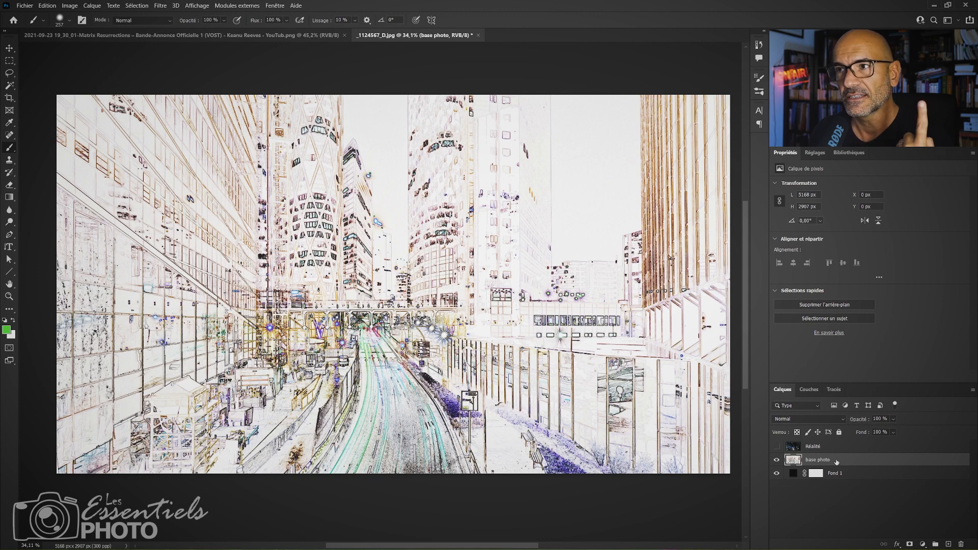
Invert the colours of the base photo layer with the Négatif adjustment.
{"action": "left_click", "coordinate": [78, 6]}
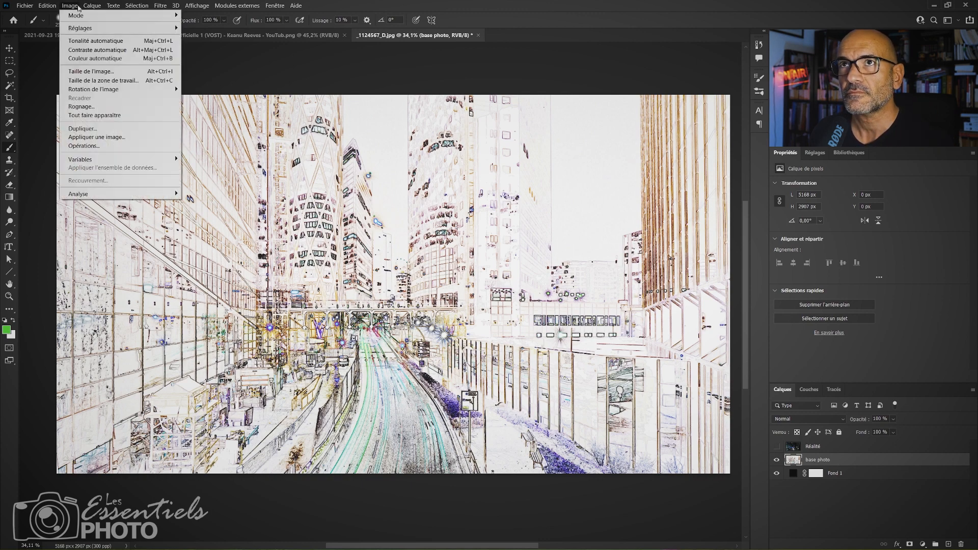
{"action": "mouse_move", "coordinate": [49, 5]}
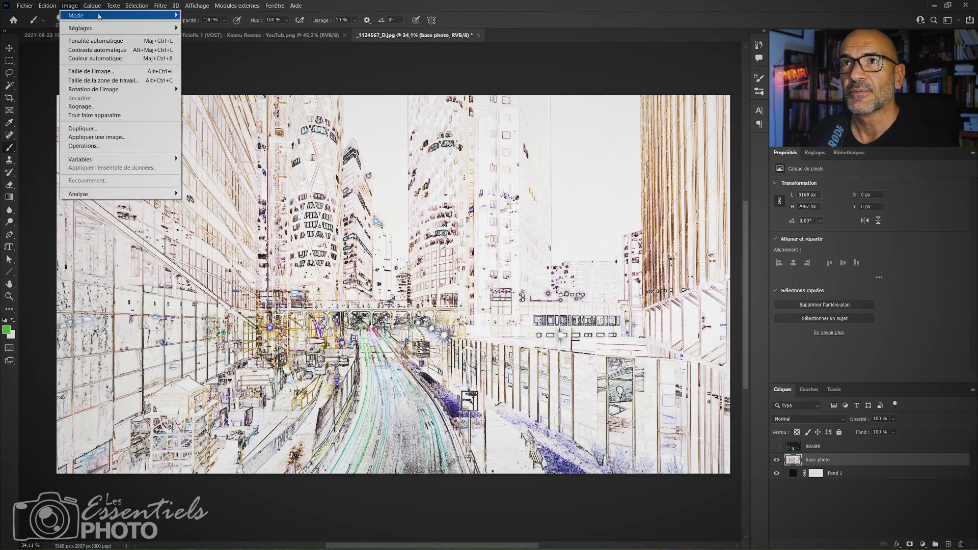
{"action": "mouse_move", "coordinate": [96, 32]}
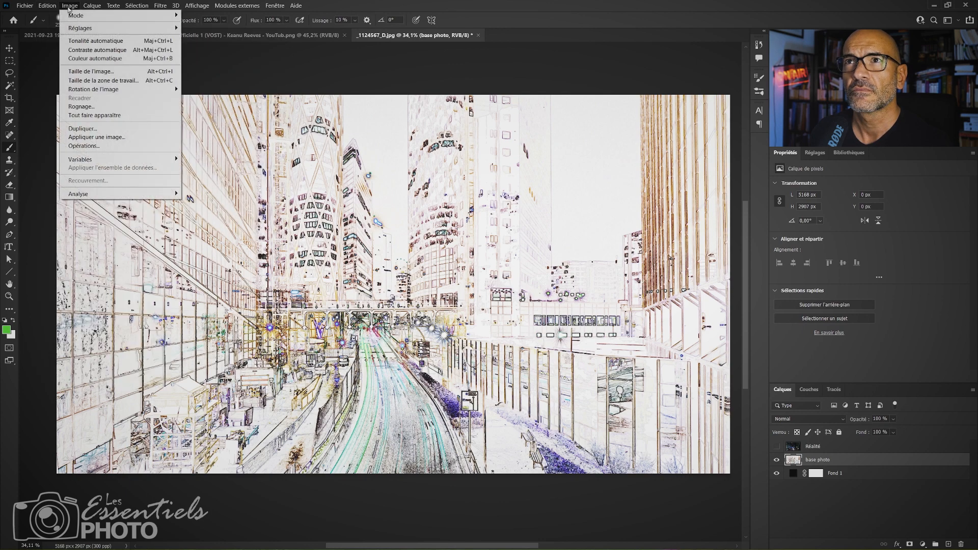
{"action": "mouse_move", "coordinate": [90, 31]}
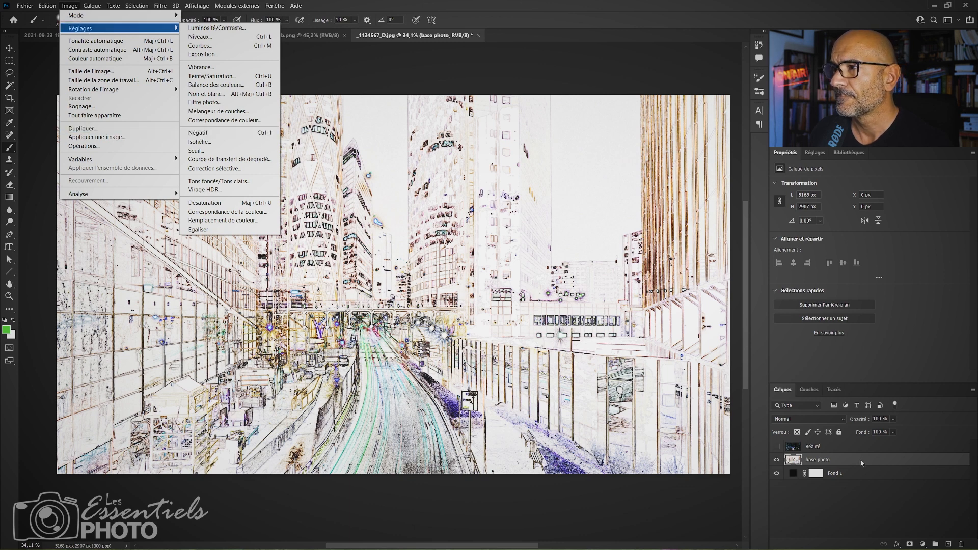
{"action": "left_click", "coordinate": [861, 461]}
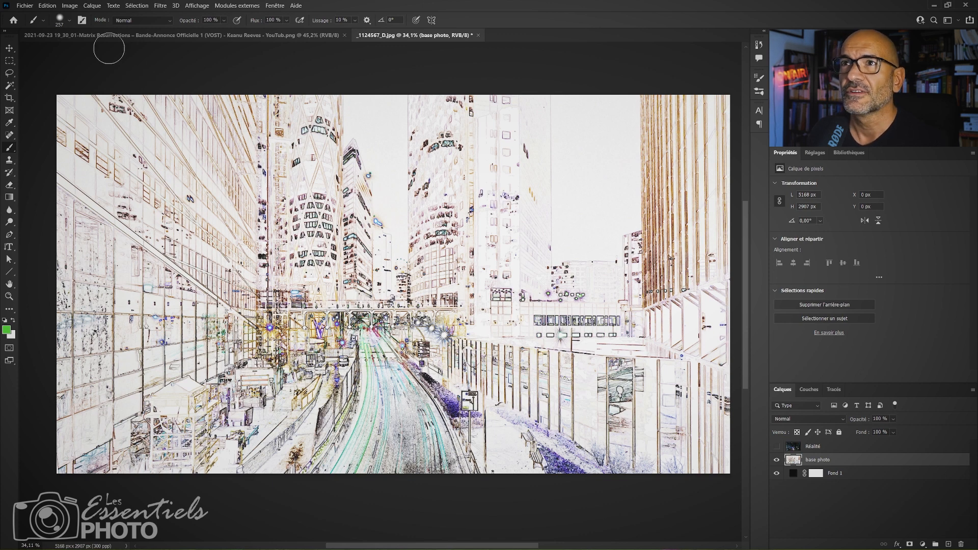
{"action": "left_click", "coordinate": [69, 6]}
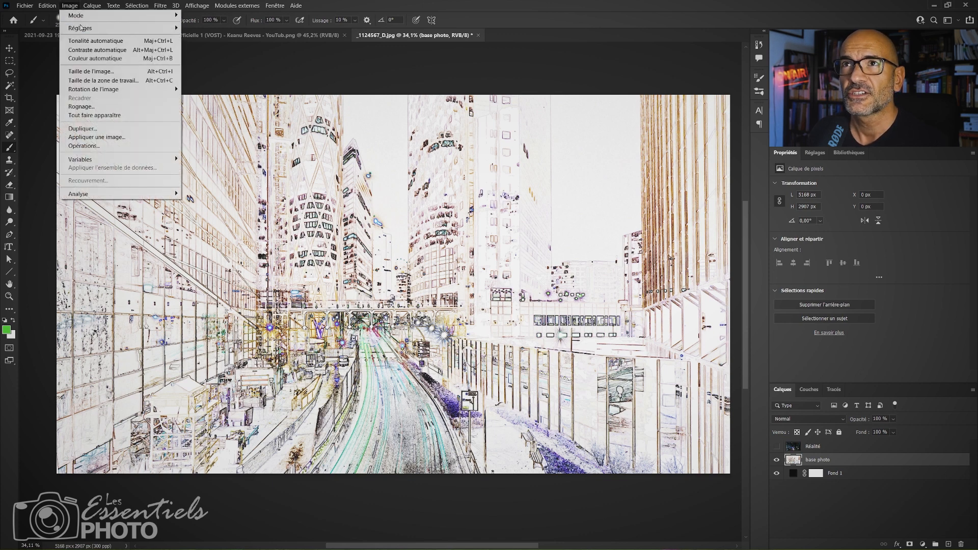
{"action": "mouse_move", "coordinate": [80, 27]}
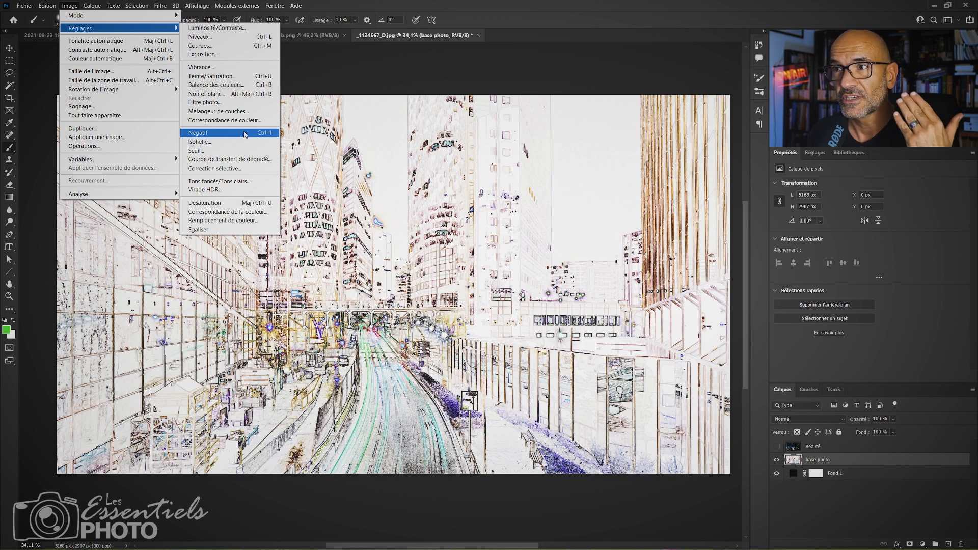
{"action": "left_click", "coordinate": [246, 133]}
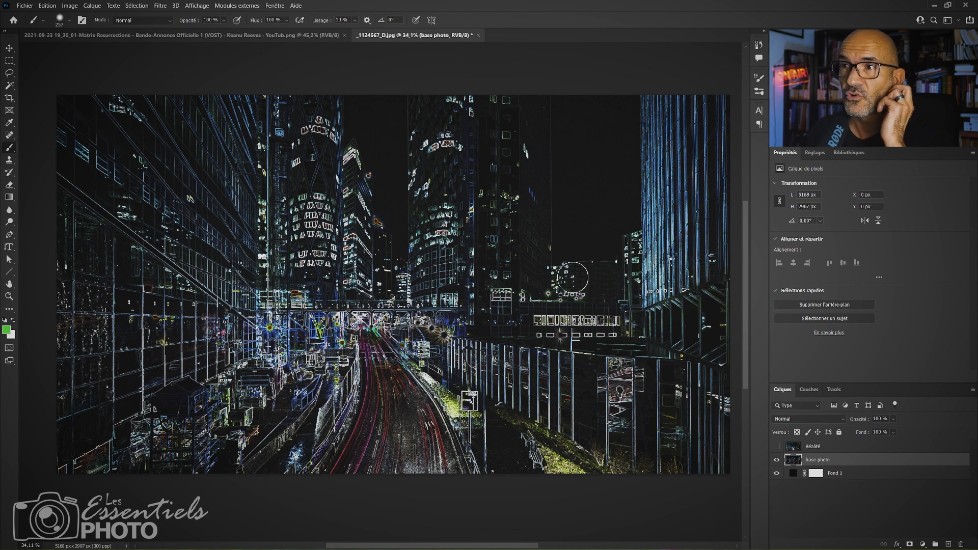
Add a solid colour fill layer in green #72e46c directly above the base photo layer.
{"action": "left_click", "coordinate": [923, 544]}
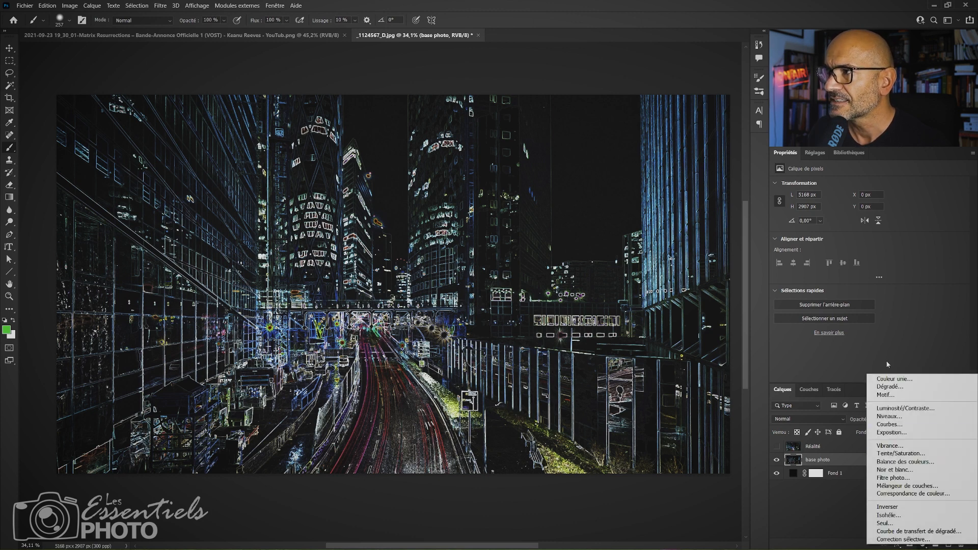
{"action": "left_click", "coordinate": [892, 380]}
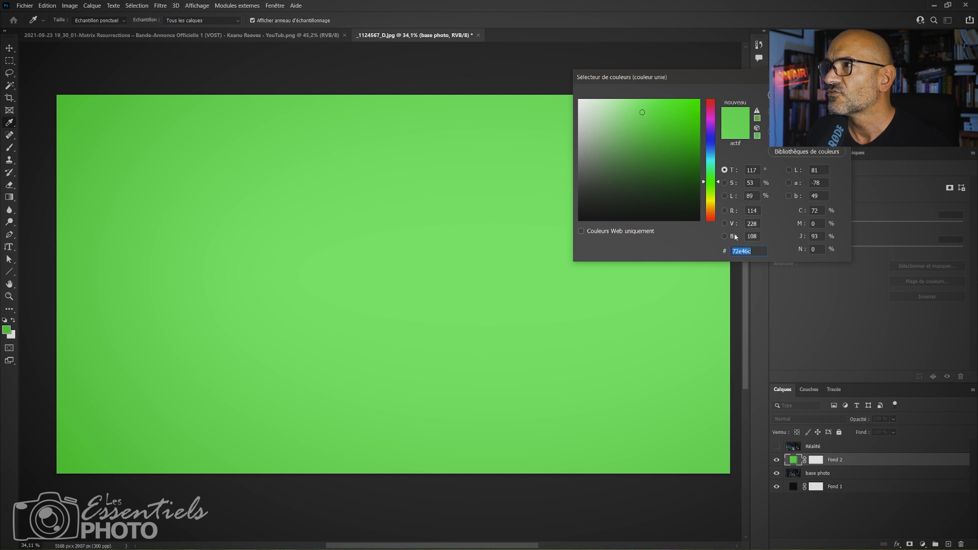
{"action": "left_click_drag", "start_coordinate": [750, 82], "coordinate": [595, 140]}
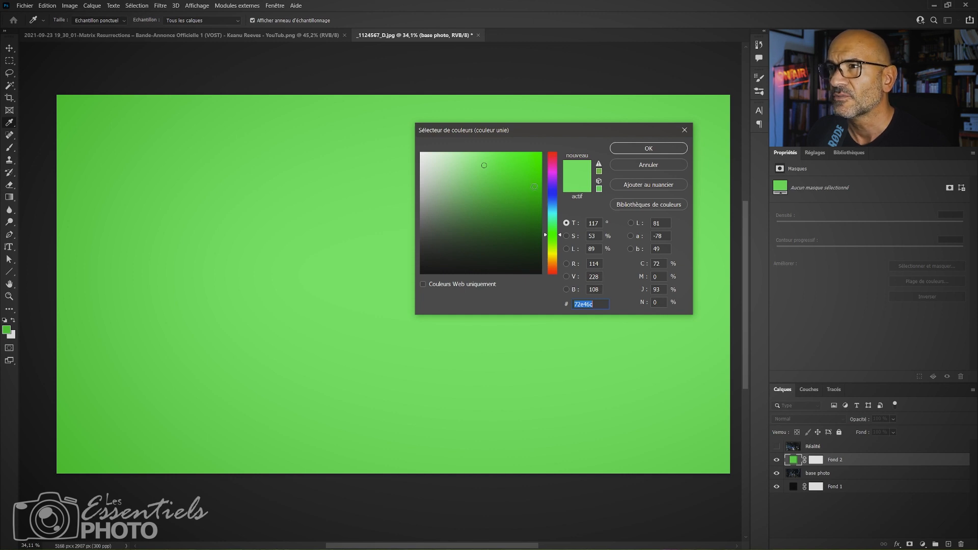
{"action": "left_click", "coordinate": [649, 148]}
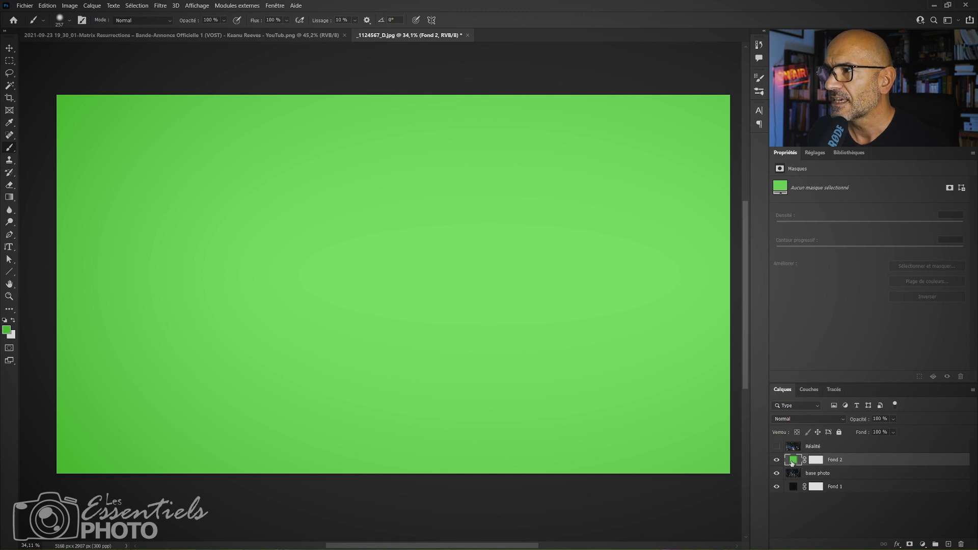
Set the green fill layer's blend mode to Couleur and compare the image with and without it.
{"action": "left_click", "coordinate": [796, 421]}
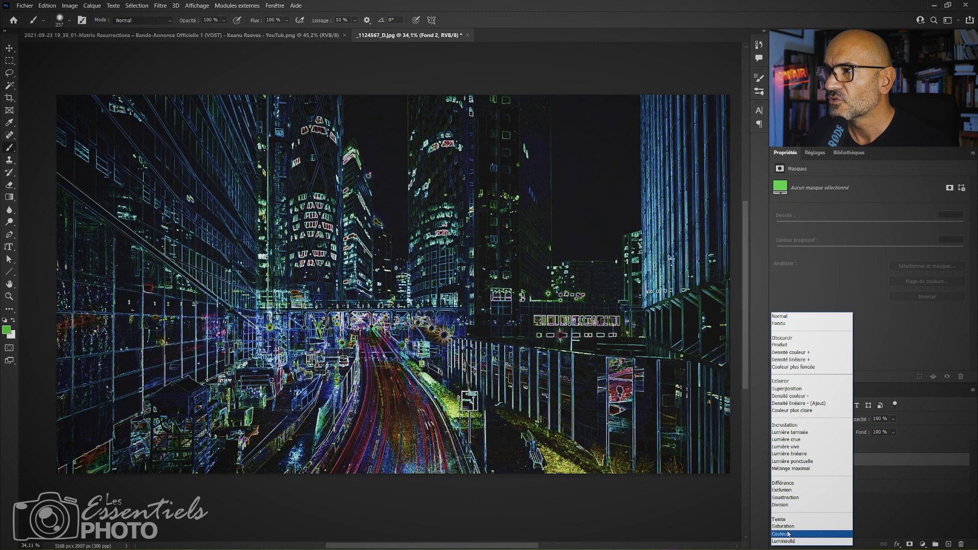
{"action": "left_click", "coordinate": [781, 533]}
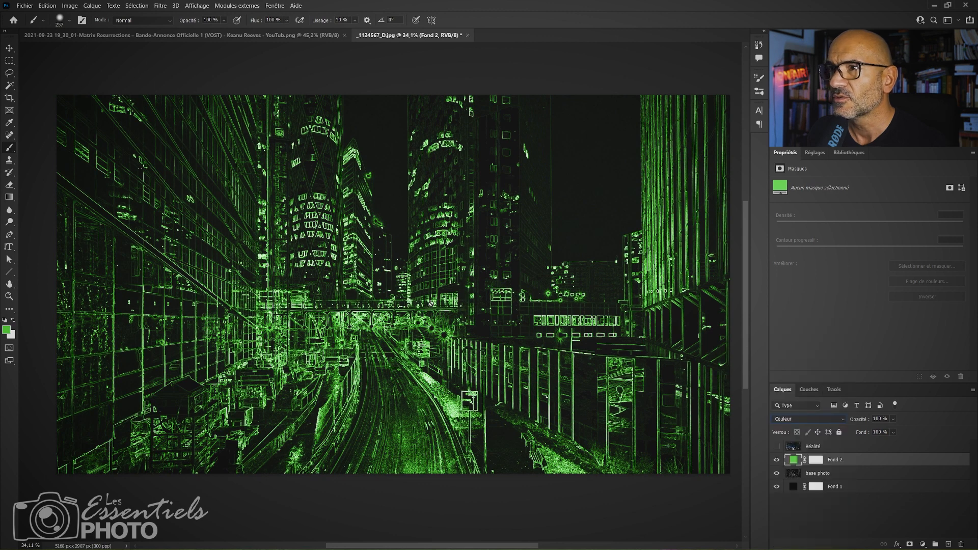
{"action": "left_click", "coordinate": [777, 460]}
{"action": "left_click", "coordinate": [777, 460]}
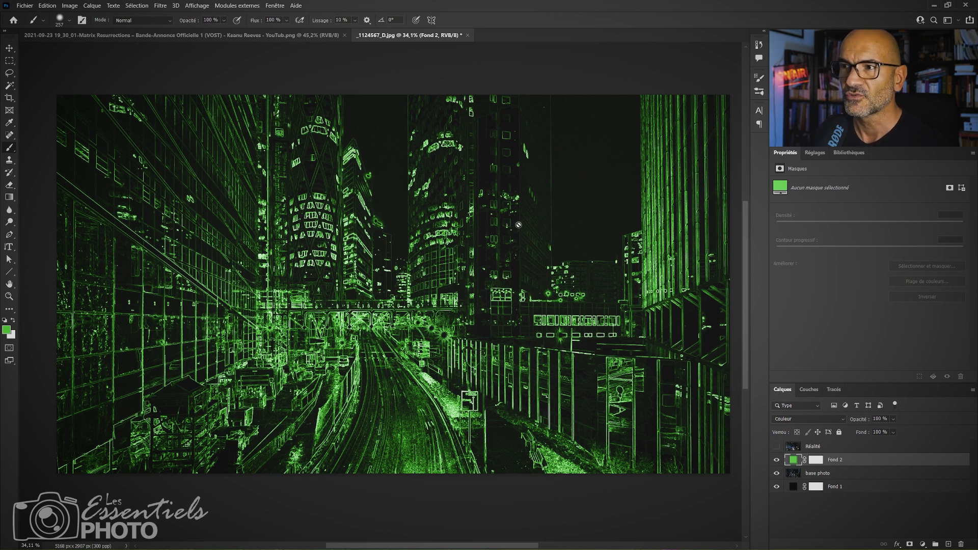
{"action": "left_click", "coordinate": [814, 475]}
{"action": "left_click", "coordinate": [845, 462]}
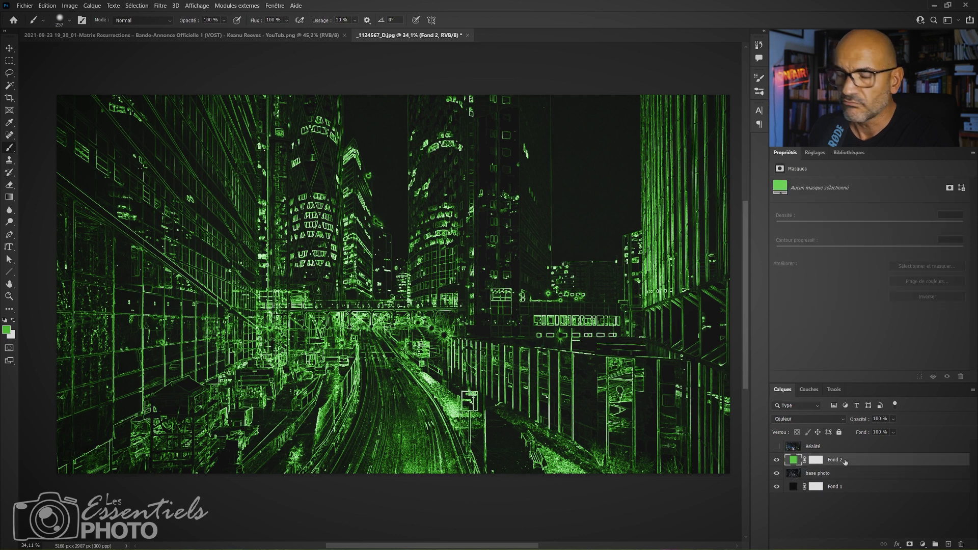
Clip the green fill layer to the base photo layer below it.
{"action": "key", "text": "ctrl+alt+g"}
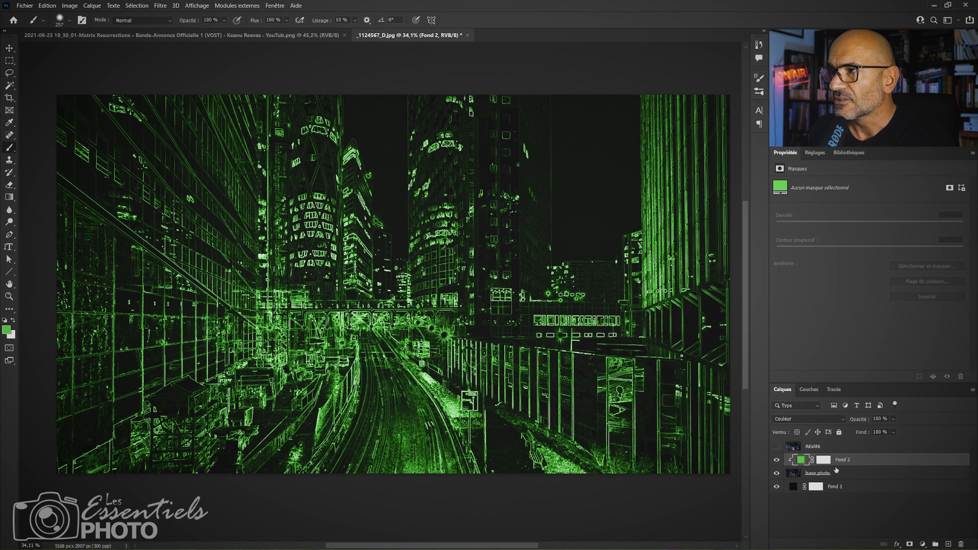
{"action": "right_click", "coordinate": [853, 467]}
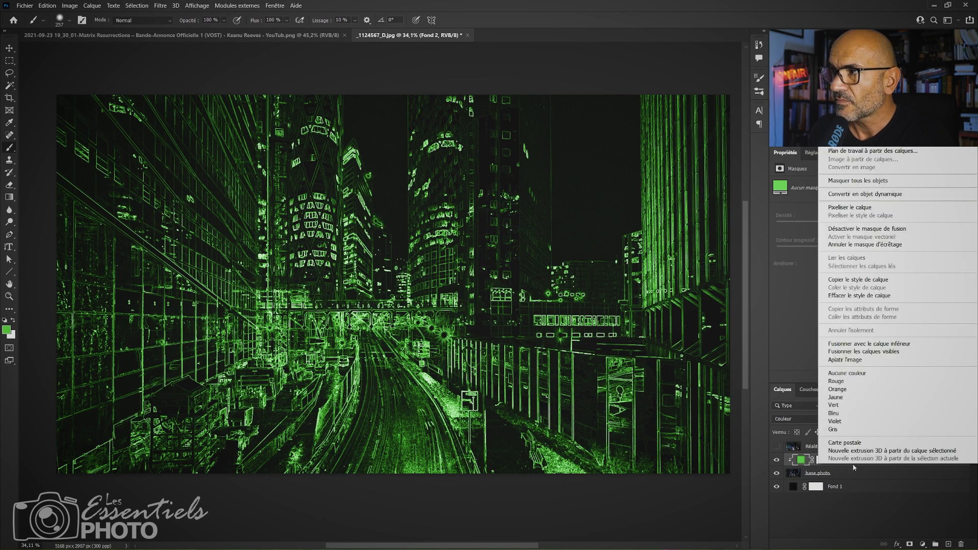
{"action": "left_click", "coordinate": [849, 469]}
{"action": "key", "text": "ctrl+0"}
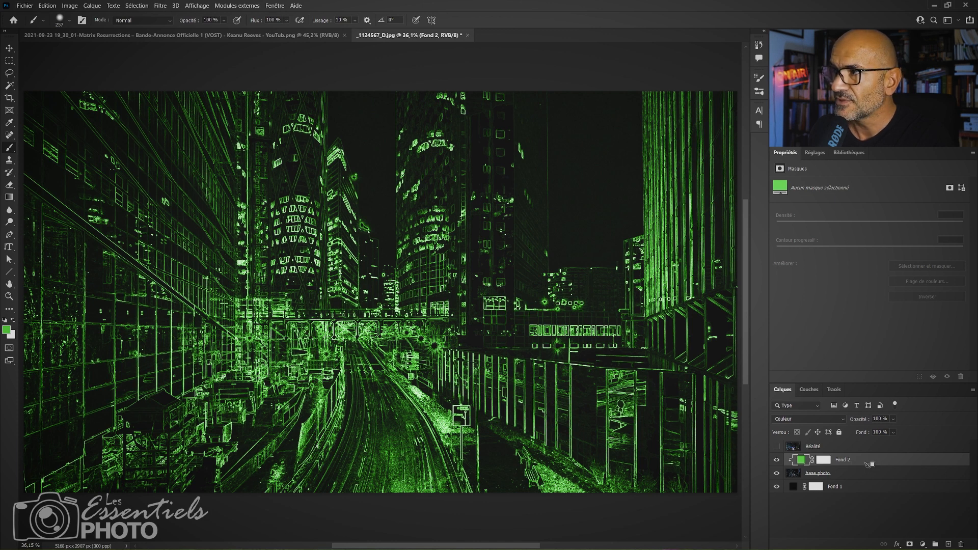
Release the green fill layer's clipping mask and recreate it with the Créer un masque d'écrêtage command.
{"action": "left_click", "coordinate": [869, 463], "text": "alt"}
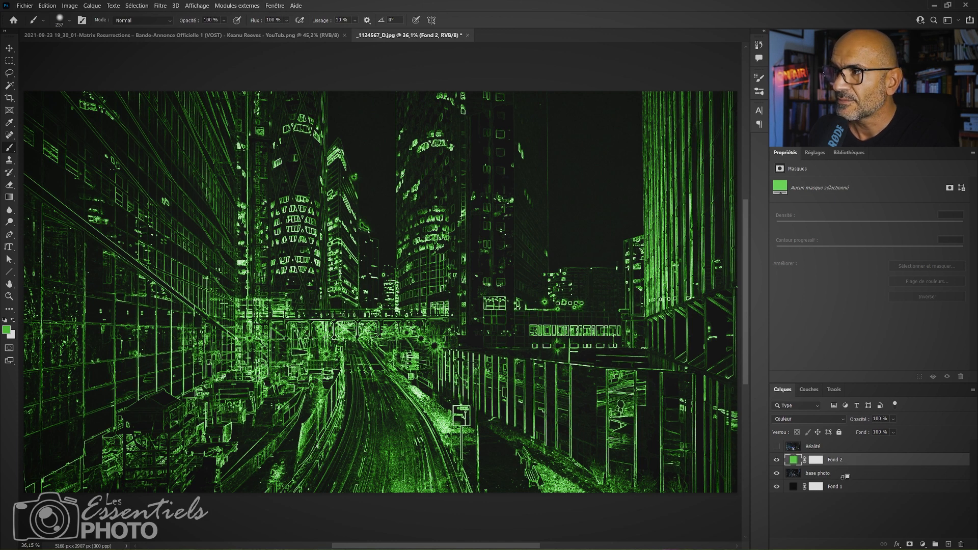
{"action": "left_click", "coordinate": [849, 465], "text": "alt"}
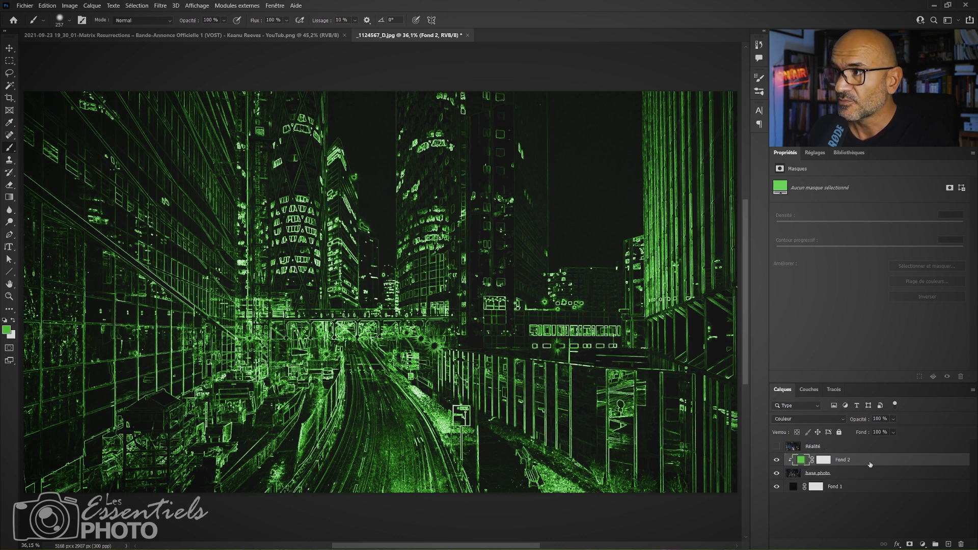
{"action": "right_click", "coordinate": [868, 464]}
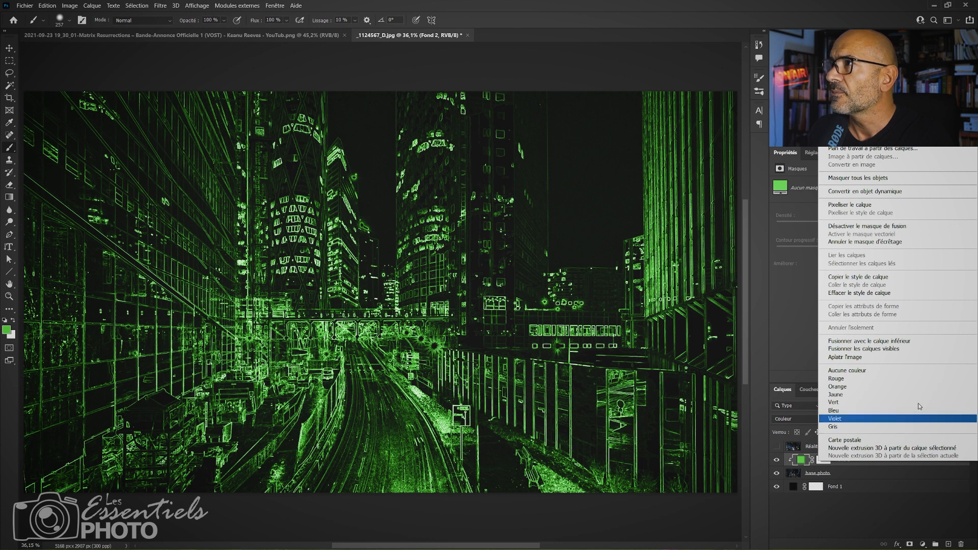
{"action": "left_click", "coordinate": [888, 466]}
{"action": "left_click", "coordinate": [889, 467], "text": "alt"}
{"action": "right_click", "coordinate": [888, 463]}
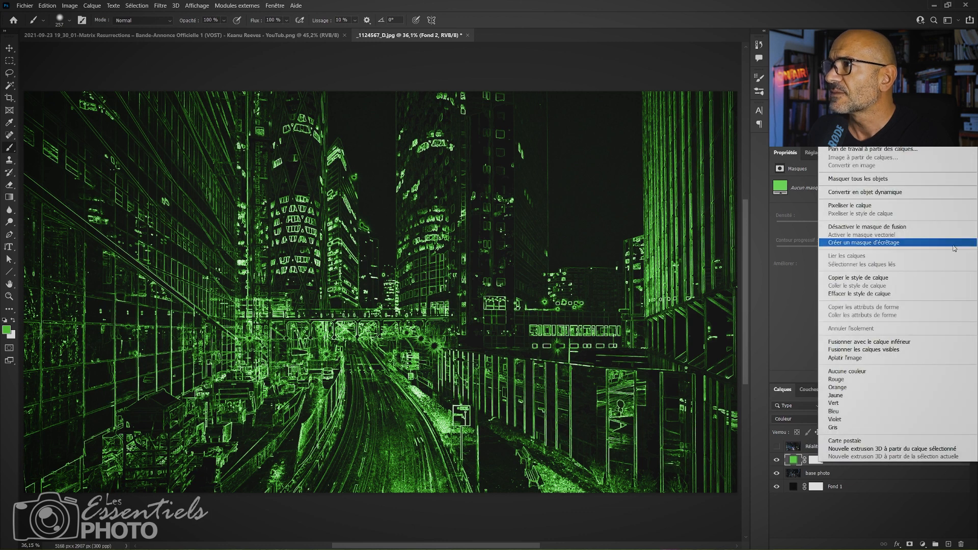
{"action": "left_click", "coordinate": [900, 243]}
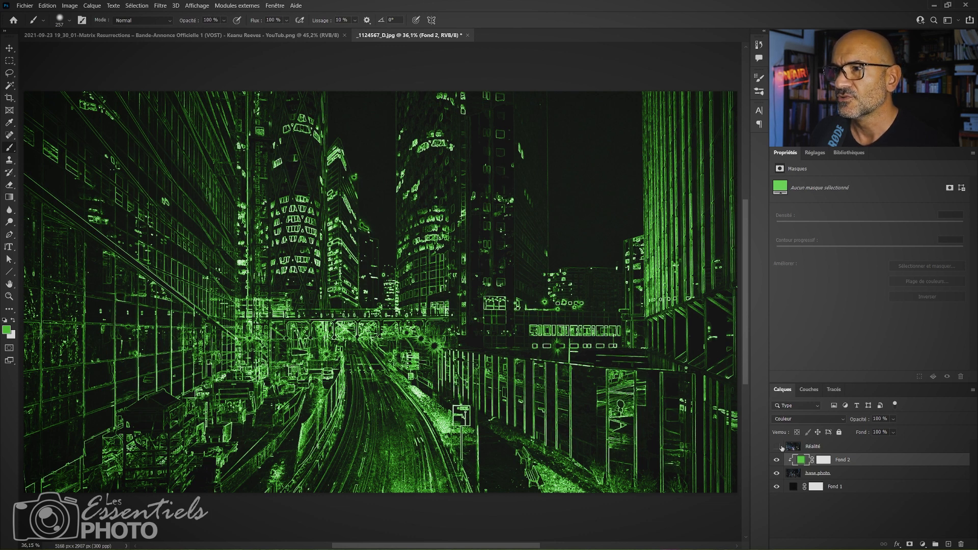
Rename the green fill layer as "teinte verte Contour".
{"action": "left_click", "coordinate": [813, 475]}
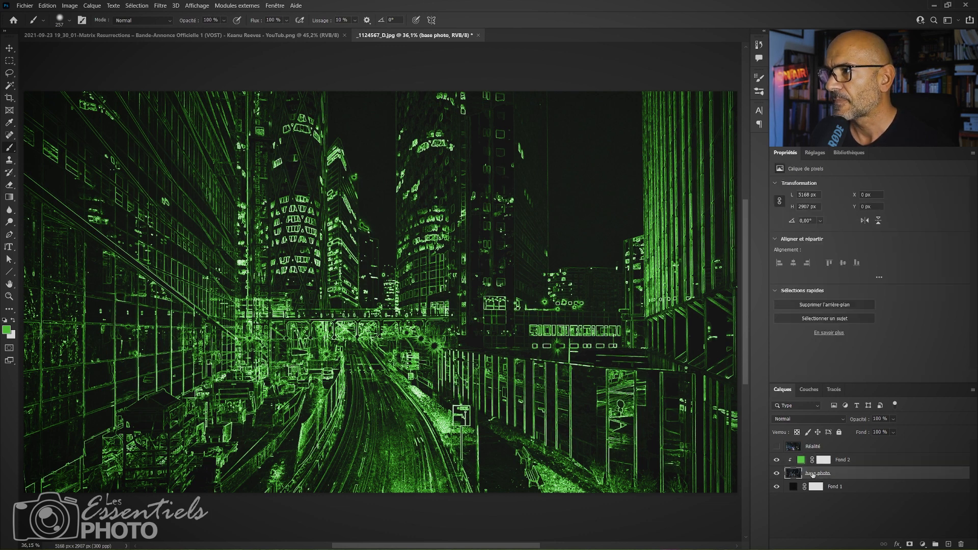
{"action": "double_click", "coordinate": [841, 460]}
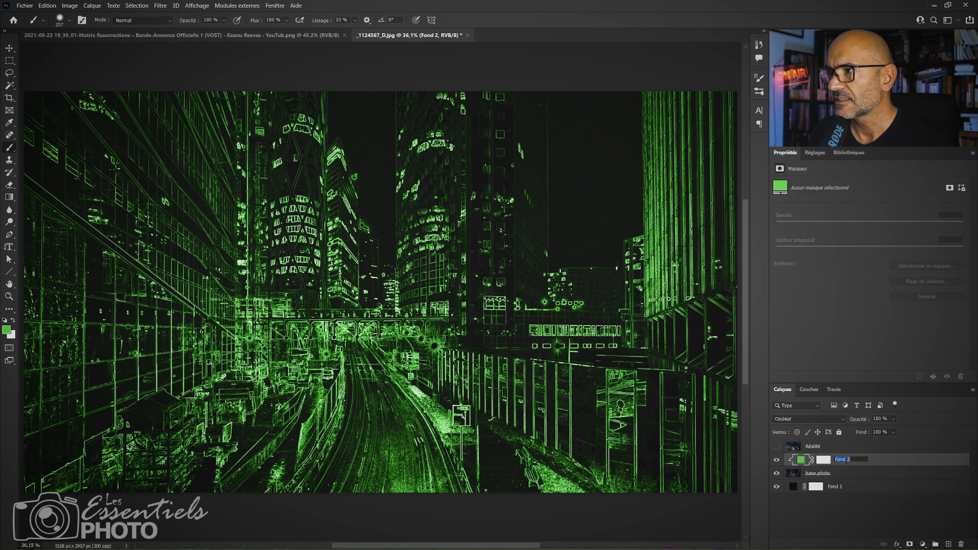
{"action": "type", "text": "Ver"}
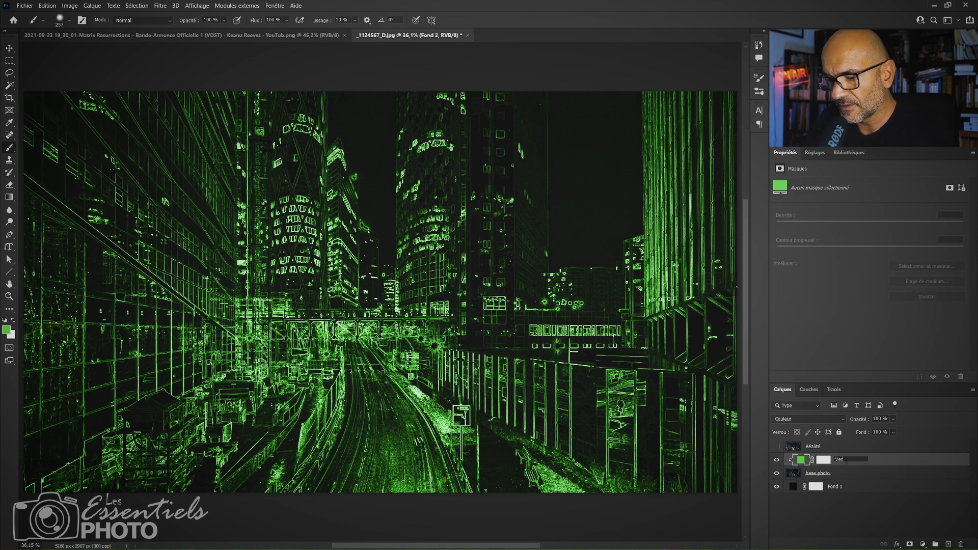
{"action": "type", "text": "t"}
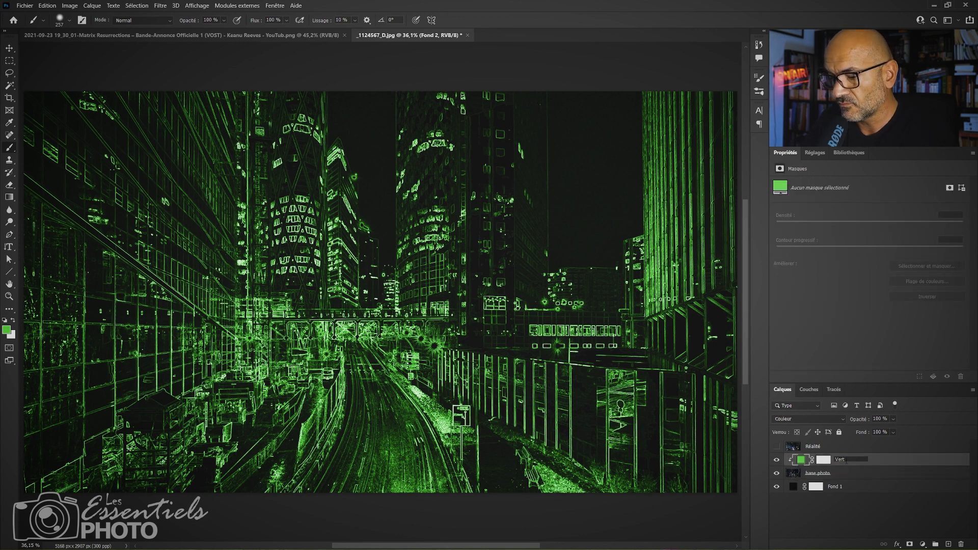
{"action": "double_click", "coordinate": [847, 461]}
{"action": "type", "text": "teinte v"}
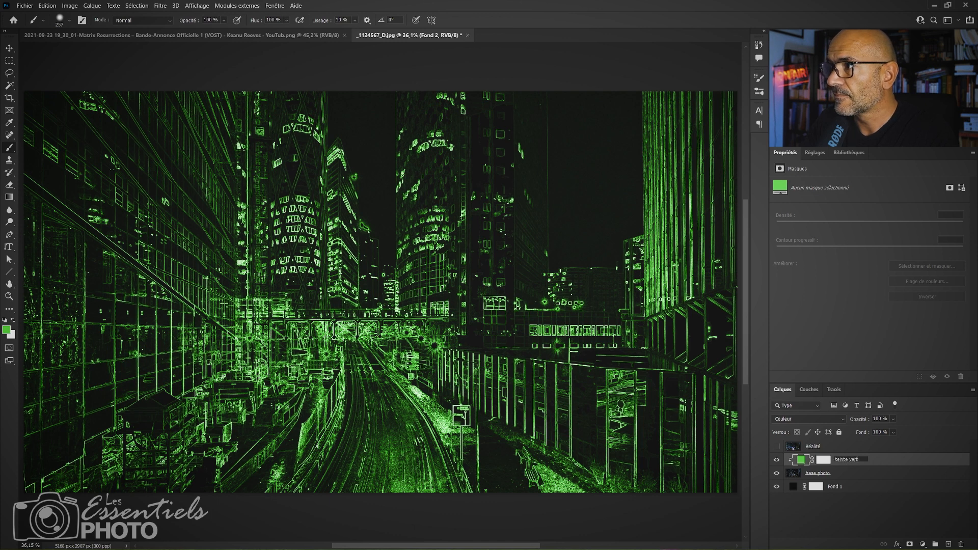
{"action": "type", "text": "erte Contour"}
{"action": "key", "text": "Return"}
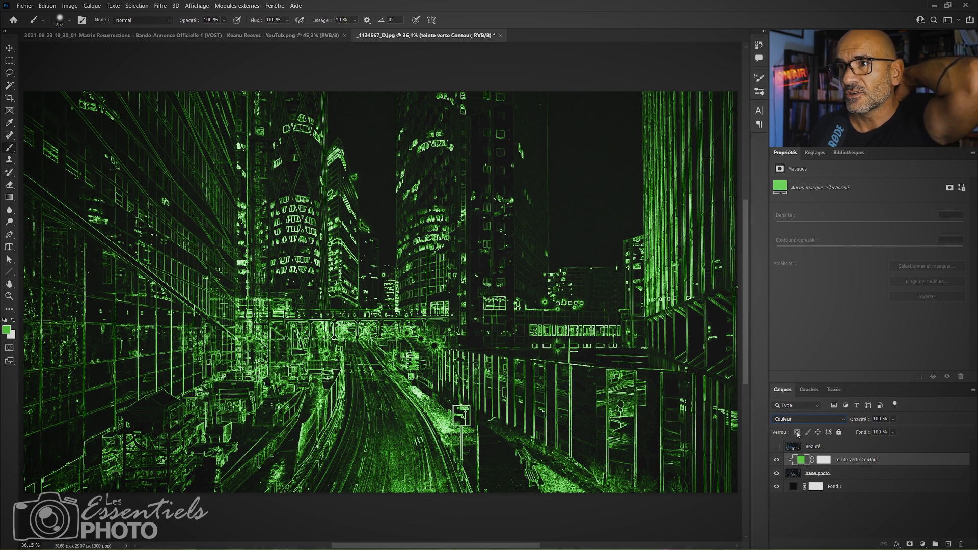
Compare the original Réalité photo with the green outline version and with the Matrix Resurrections reference image.
{"action": "left_click", "coordinate": [815, 447]}
{"action": "left_click", "coordinate": [778, 448]}
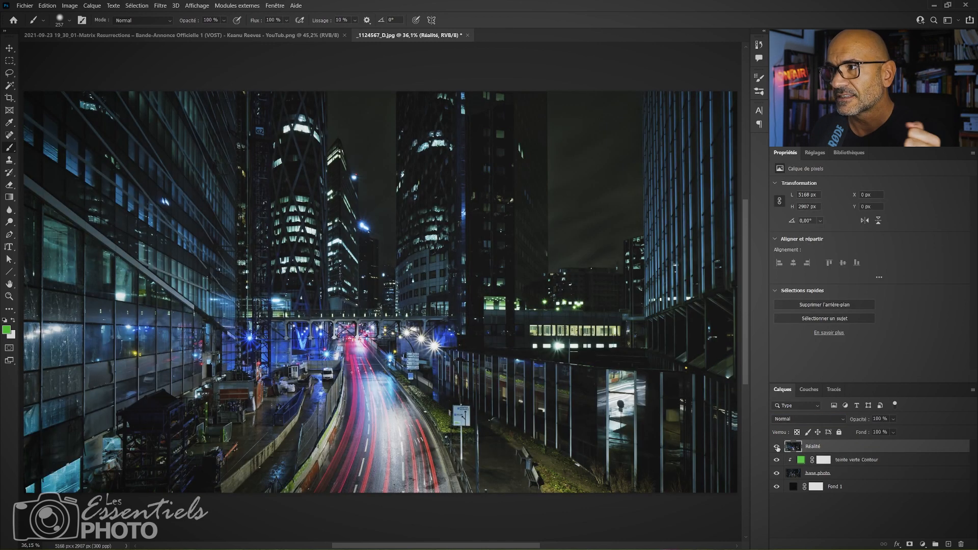
{"action": "left_click", "coordinate": [778, 448]}
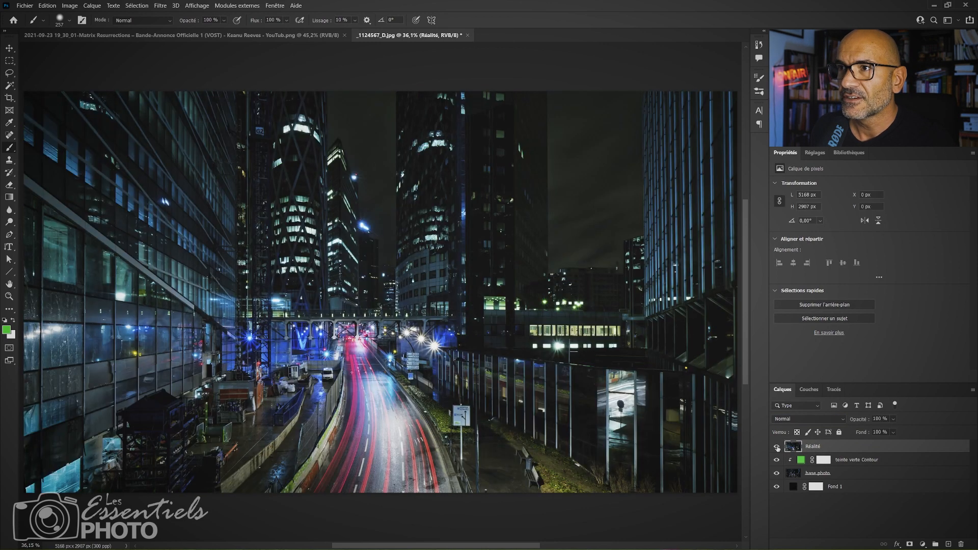
{"action": "left_click", "coordinate": [778, 448]}
{"action": "left_click", "coordinate": [778, 447]}
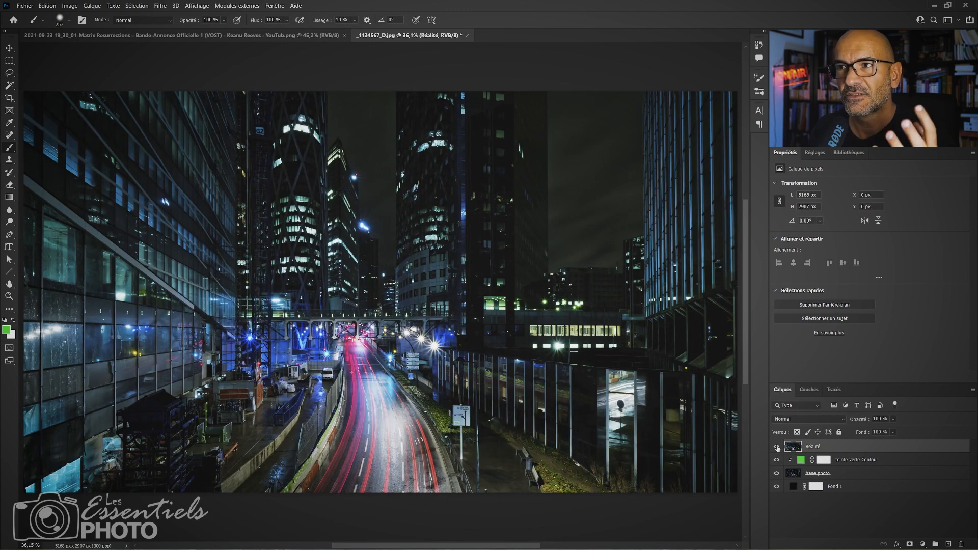
{"action": "left_click", "coordinate": [777, 447]}
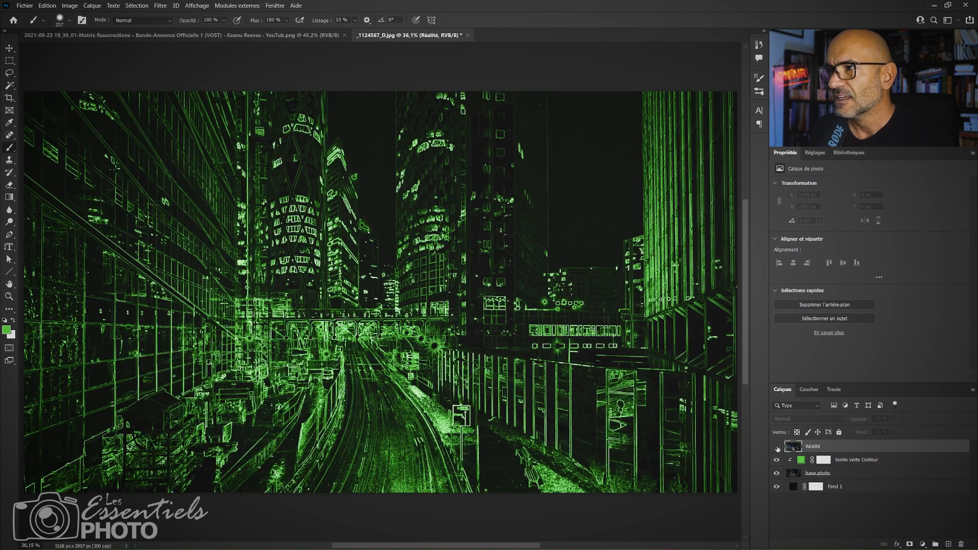
{"action": "left_click", "coordinate": [172, 36]}
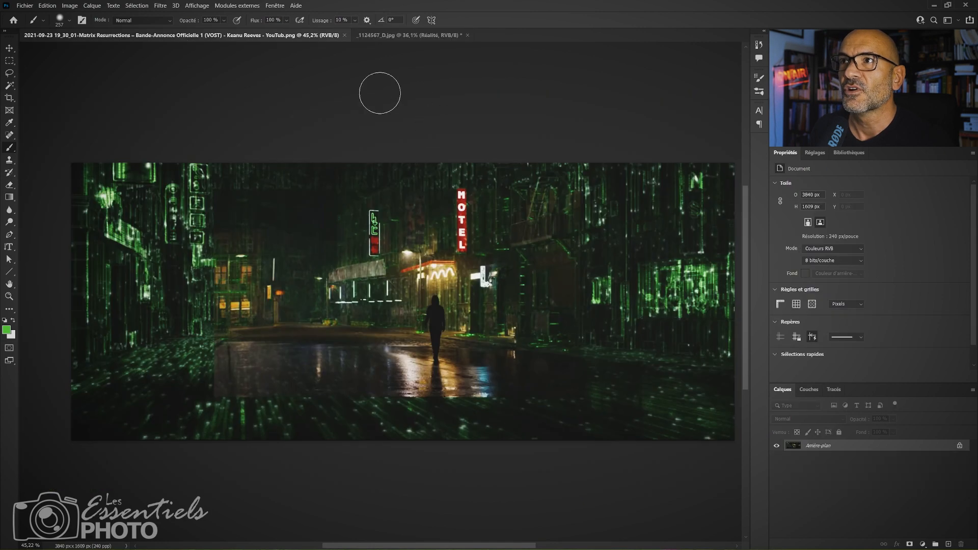
{"action": "left_click", "coordinate": [418, 37]}
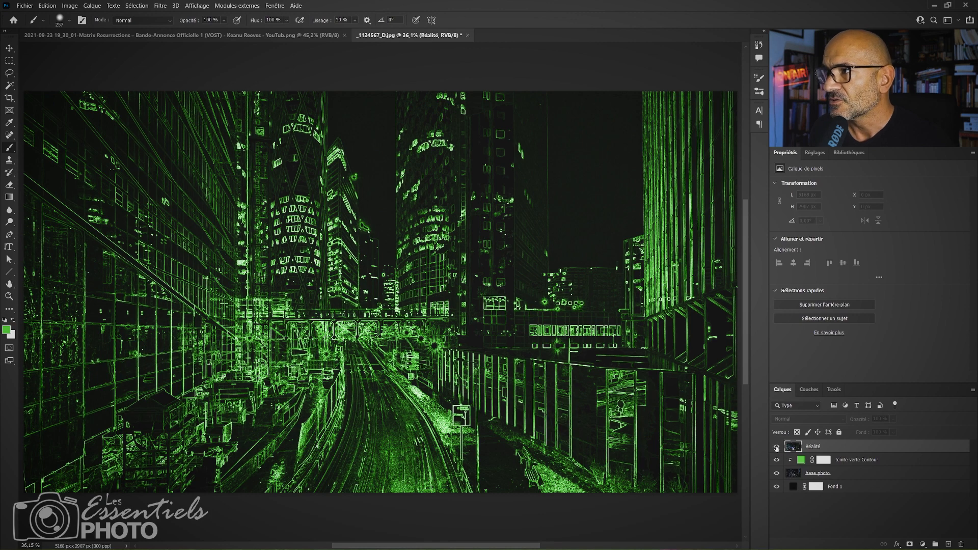
Show the Réalité layer and mask it to a rectangular selection about 2700 × 1500 px around the centre of the street.
{"action": "left_click", "coordinate": [776, 447]}
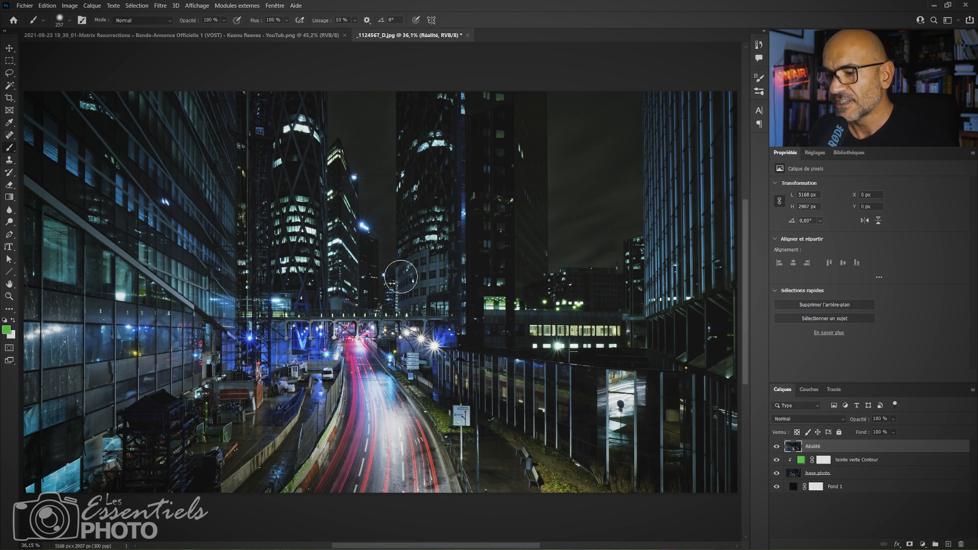
{"action": "key", "text": "m"}
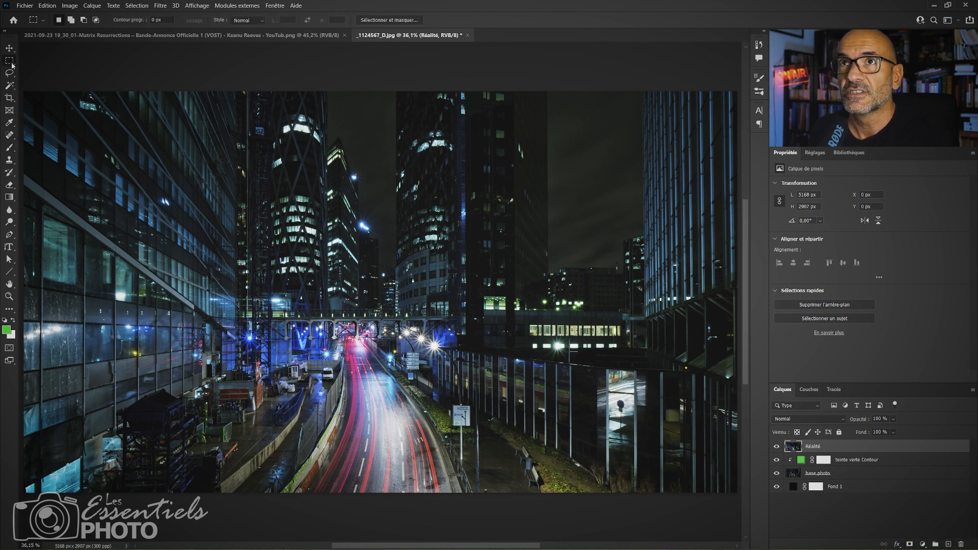
{"action": "left_click_drag", "start_coordinate": [188, 207], "coordinate": [556, 412]}
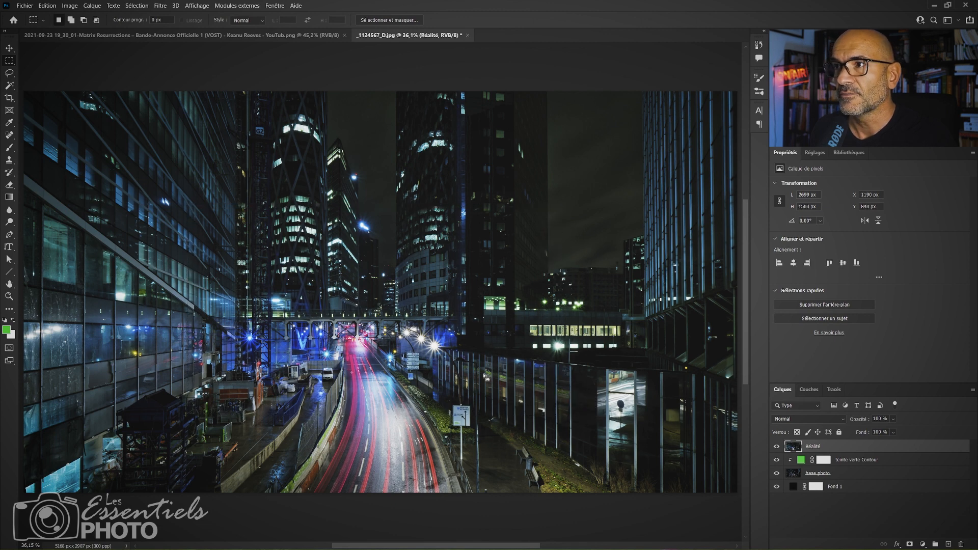
{"action": "left_click_drag", "start_coordinate": [484, 375], "coordinate": [478, 373]}
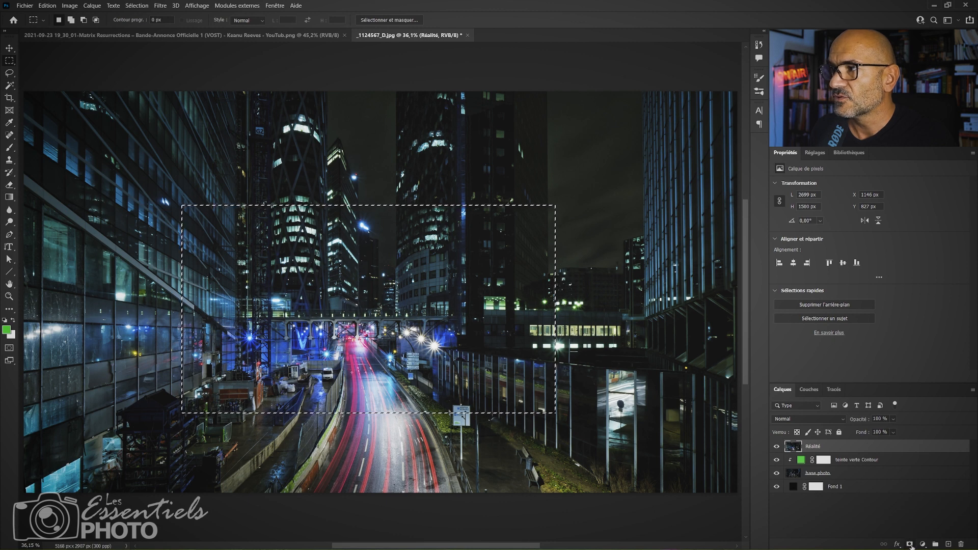
{"action": "left_click", "coordinate": [911, 545]}
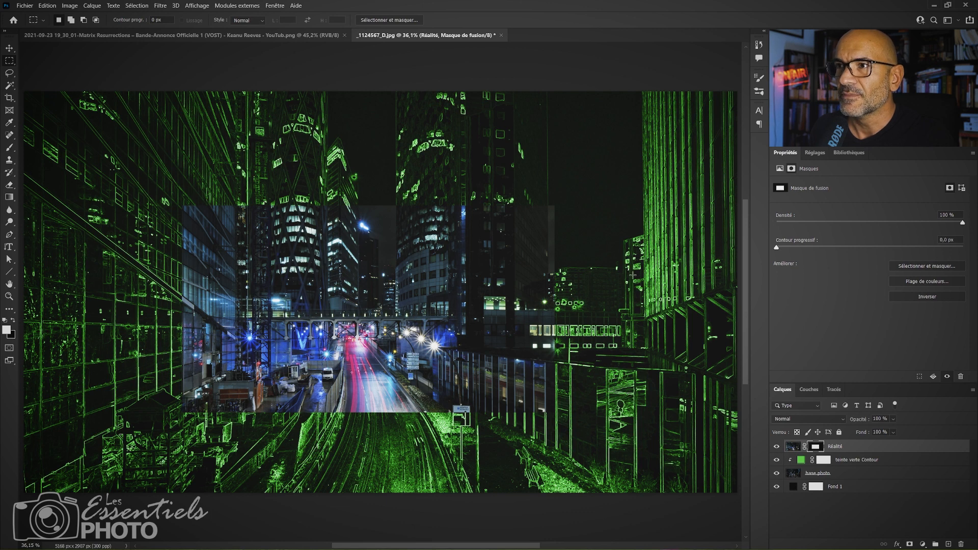
Feather the Réalité layer mask by 3,3 px, checking the edge softness against the Matrix reference image.
{"action": "left_click_drag", "start_coordinate": [777, 249], "coordinate": [857, 249]}
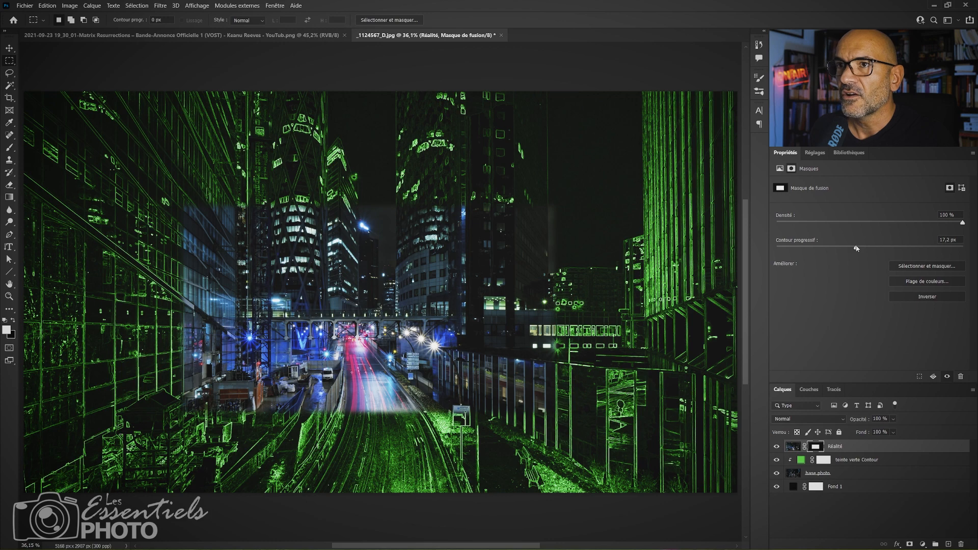
{"action": "left_click", "coordinate": [211, 35]}
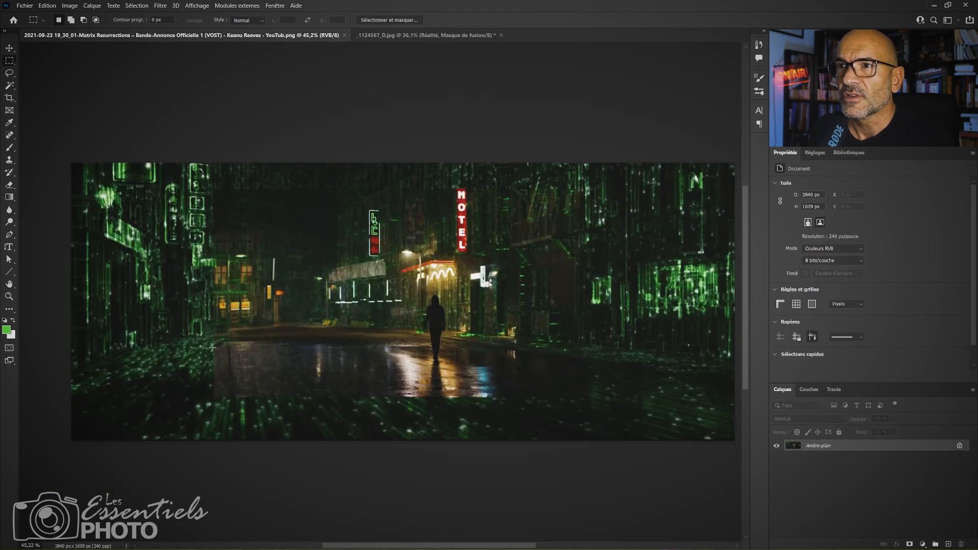
{"action": "left_click", "coordinate": [396, 37]}
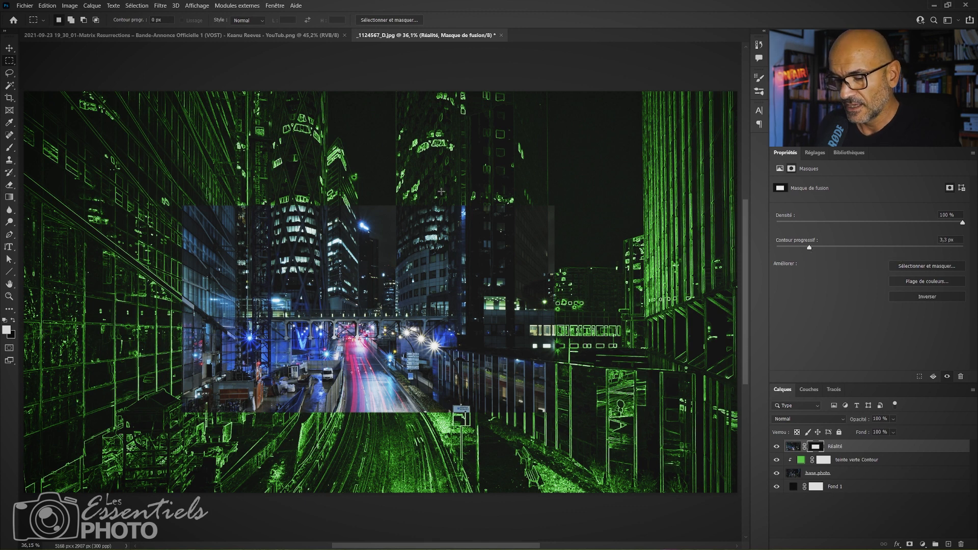
Paint black with a soft brush about 670 px wide along the lower edge of the Réalité layer mask to blend the road.
{"action": "key", "text": "b"}
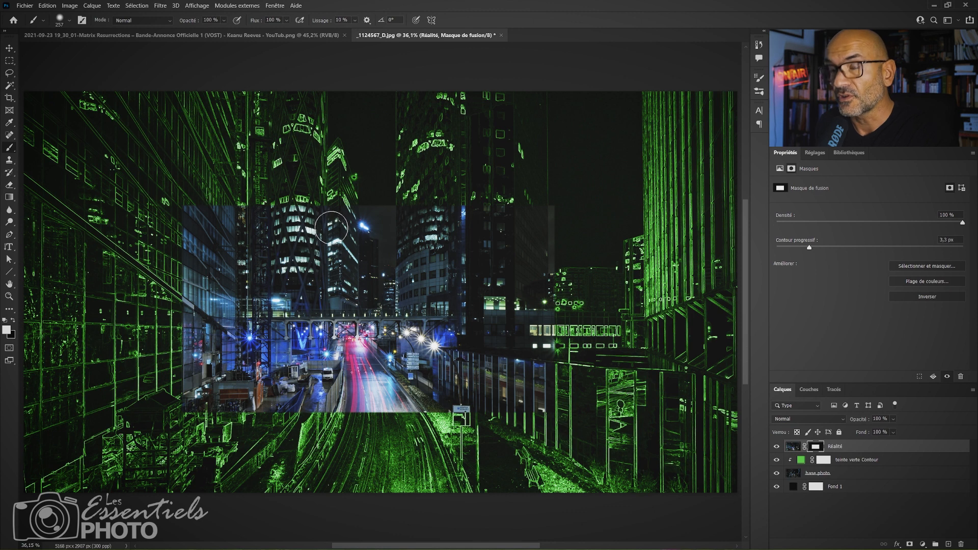
{"action": "key", "text": "F5"}
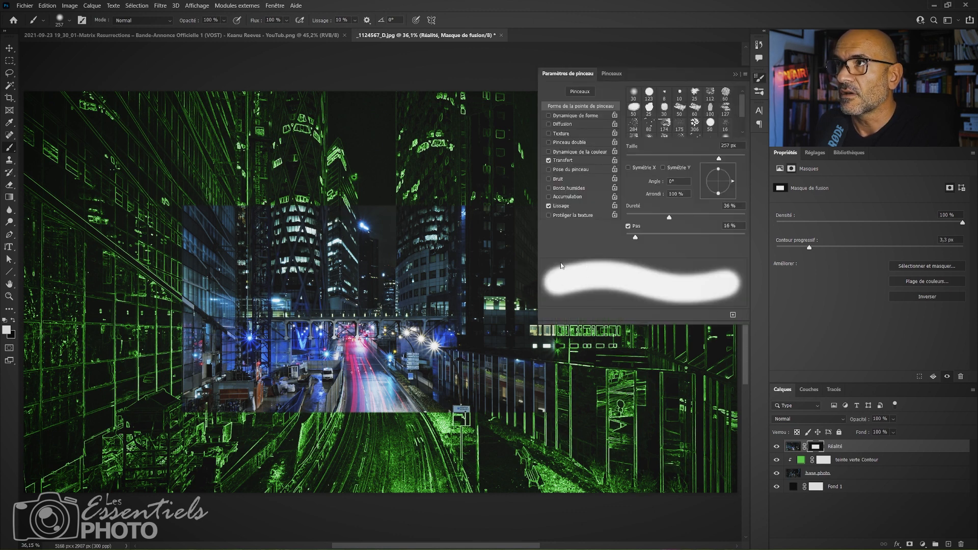
{"action": "key", "text": "F5"}
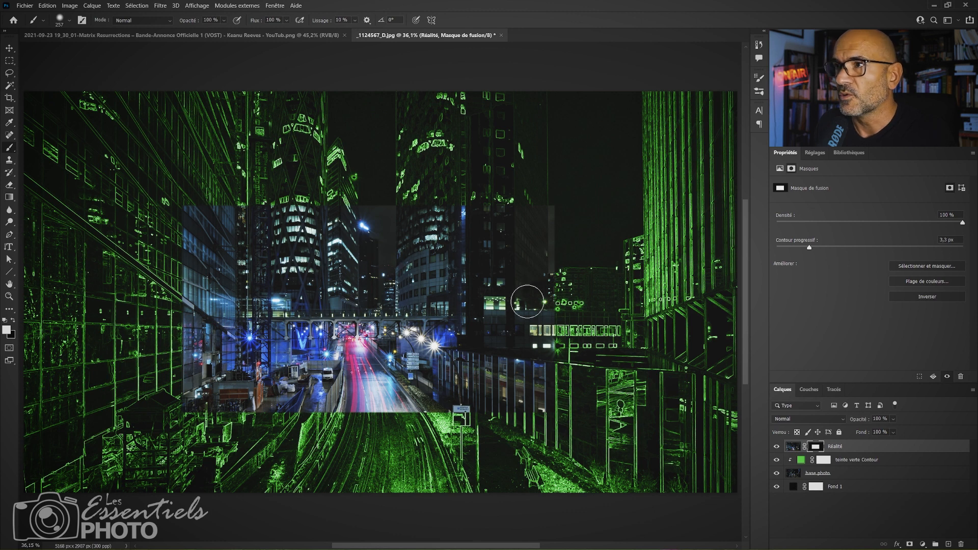
{"action": "mouse_move", "coordinate": [346, 384]}
{"action": "left_mouse_down"}
{"action": "mouse_move", "coordinate": [410, 377]}
{"action": "mouse_move", "coordinate": [378, 382]}
{"action": "left_mouse_up"}
{"action": "key", "text": "x"}
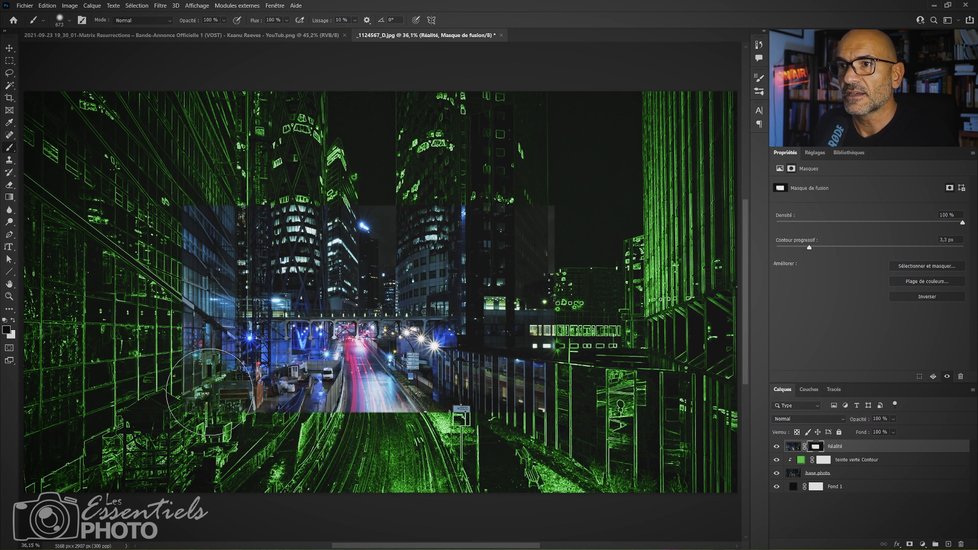
{"action": "mouse_move", "coordinate": [279, 403]}
{"action": "left_mouse_down"}
{"action": "mouse_move", "coordinate": [304, 398]}
{"action": "mouse_move", "coordinate": [387, 428]}
{"action": "mouse_move", "coordinate": [339, 454]}
{"action": "mouse_move", "coordinate": [454, 423]}
{"action": "left_mouse_up"}
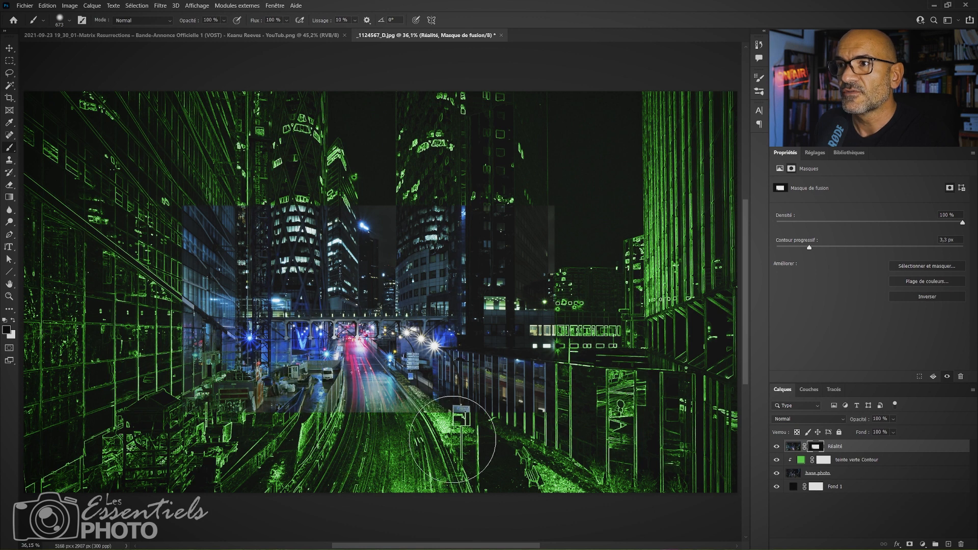
{"action": "mouse_move", "coordinate": [558, 416]}
{"action": "left_mouse_down"}
{"action": "mouse_move", "coordinate": [457, 441]}
{"action": "mouse_move", "coordinate": [367, 438]}
{"action": "left_mouse_up"}
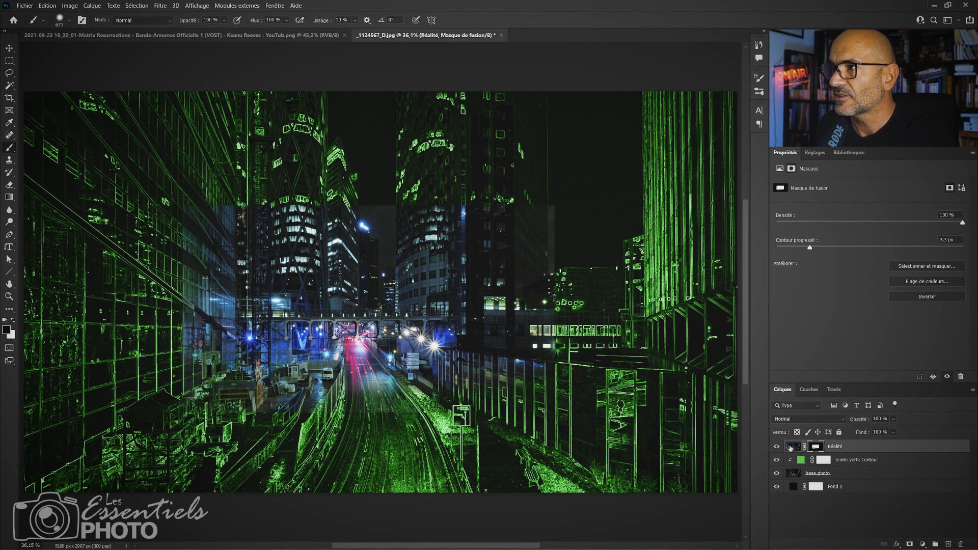
{"action": "left_click", "coordinate": [792, 447]}
{"action": "left_click", "coordinate": [817, 448]}
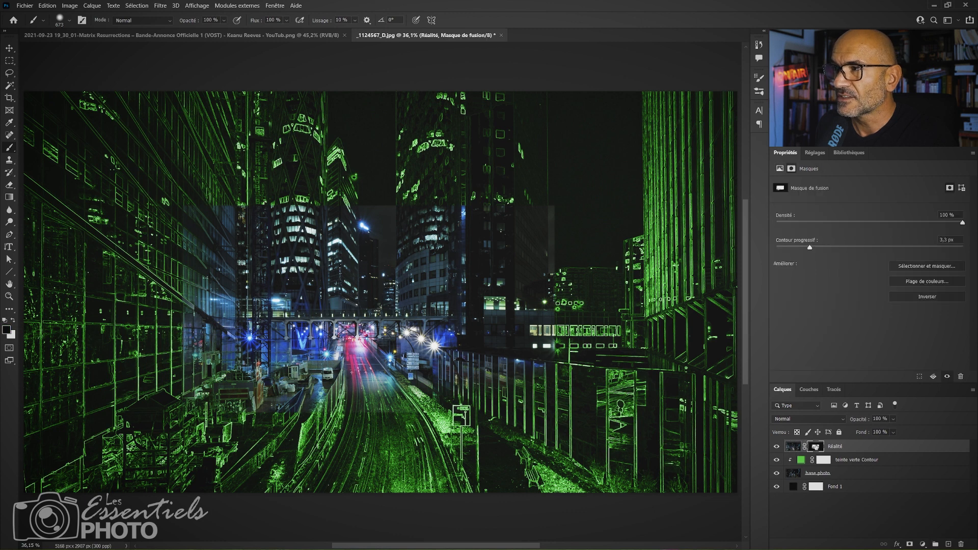
Paint black and white on the Réalité layer mask with the same soft brush to blend the edges around the central street.
{"action": "left_click", "coordinate": [793, 448]}
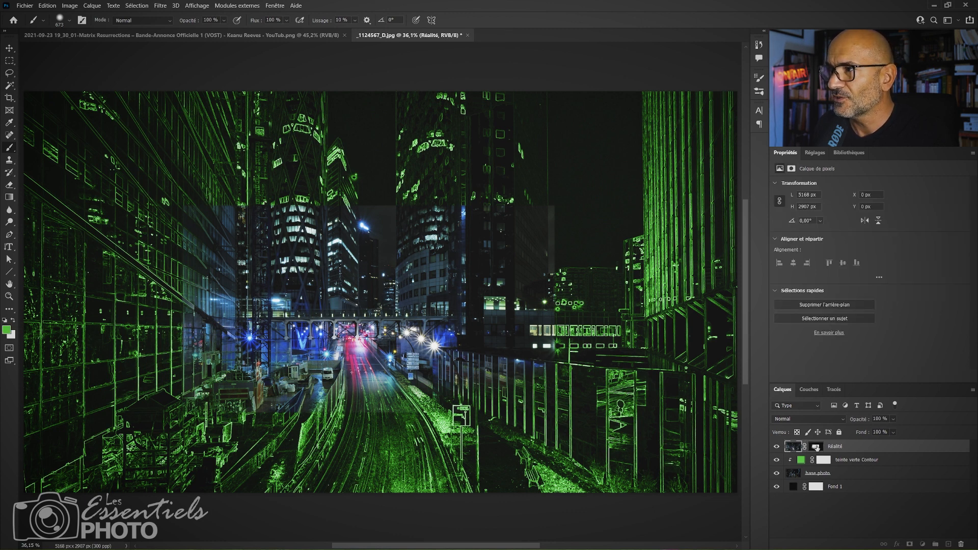
{"action": "left_click", "coordinate": [817, 448]}
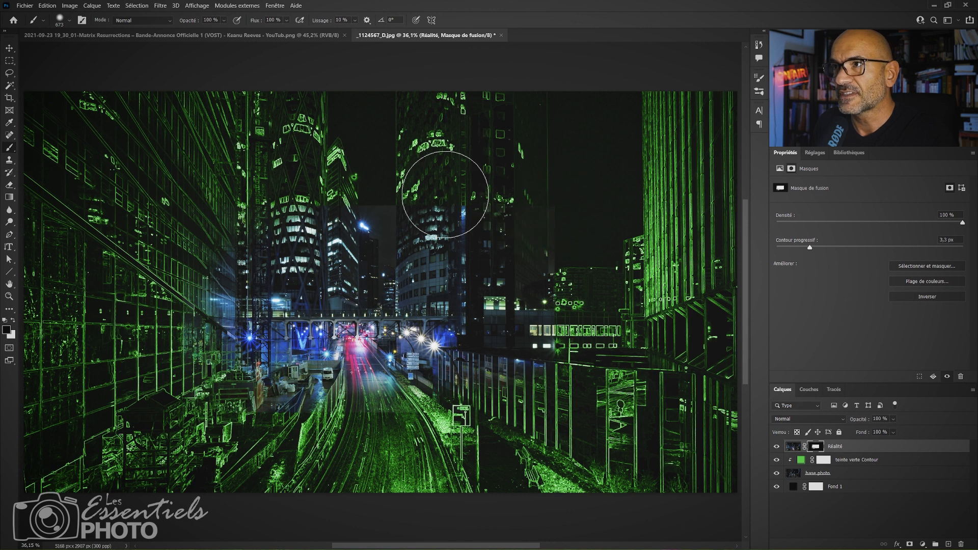
{"action": "mouse_move", "coordinate": [445, 195]}
{"action": "left_mouse_down"}
{"action": "mouse_move", "coordinate": [553, 239]}
{"action": "mouse_move", "coordinate": [579, 381]}
{"action": "left_mouse_up"}
{"action": "key", "text": "x"}
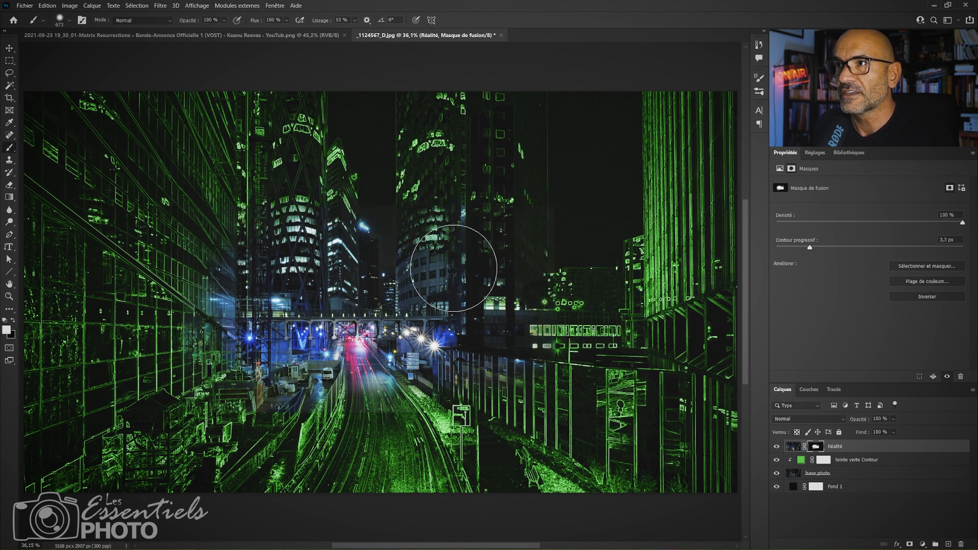
{"action": "mouse_move", "coordinate": [453, 268]}
{"action": "left_mouse_down"}
{"action": "mouse_move", "coordinate": [468, 301]}
{"action": "mouse_move", "coordinate": [510, 331]}
{"action": "mouse_move", "coordinate": [476, 378]}
{"action": "mouse_move", "coordinate": [520, 416]}
{"action": "mouse_move", "coordinate": [407, 366]}
{"action": "mouse_move", "coordinate": [398, 391]}
{"action": "mouse_move", "coordinate": [356, 356]}
{"action": "mouse_move", "coordinate": [291, 369]}
{"action": "left_mouse_up"}
{"action": "key", "text": "x"}
{"action": "mouse_move", "coordinate": [157, 334]}
{"action": "left_mouse_down"}
{"action": "mouse_move", "coordinate": [229, 330]}
{"action": "mouse_move", "coordinate": [188, 293]}
{"action": "mouse_move", "coordinate": [207, 294]}
{"action": "mouse_move", "coordinate": [208, 369]}
{"action": "left_mouse_up"}
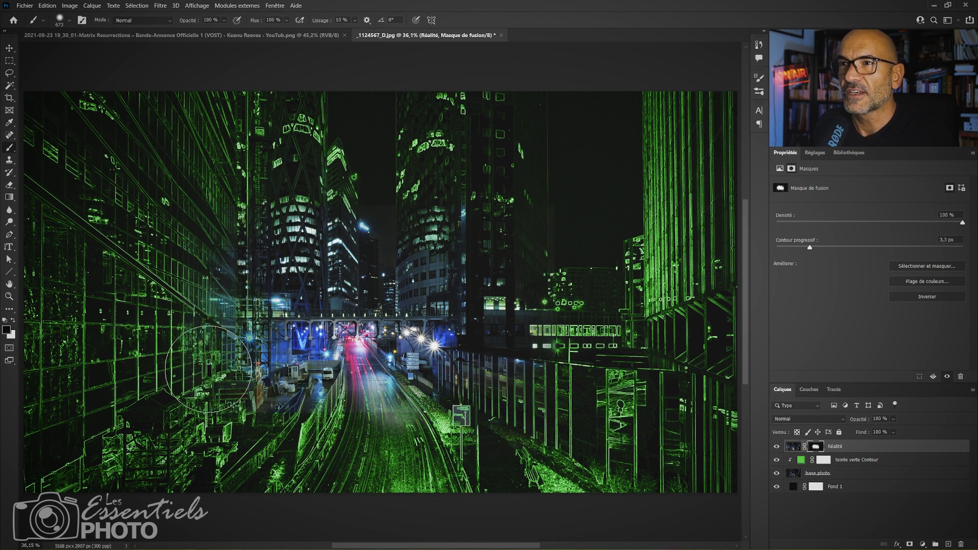
{"action": "key", "text": "x"}
{"action": "mouse_move", "coordinate": [329, 350]}
{"action": "left_mouse_down"}
{"action": "mouse_move", "coordinate": [285, 350]}
{"action": "mouse_move", "coordinate": [283, 307]}
{"action": "mouse_move", "coordinate": [253, 255]}
{"action": "left_mouse_up"}
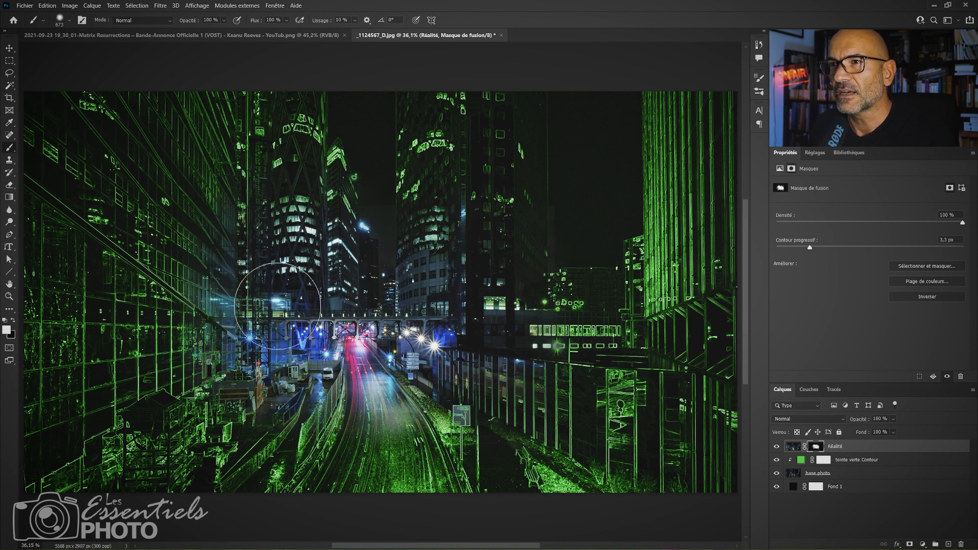
Compare the image with and without the Réalité layer over the green outlines.
{"action": "left_click", "coordinate": [801, 461]}
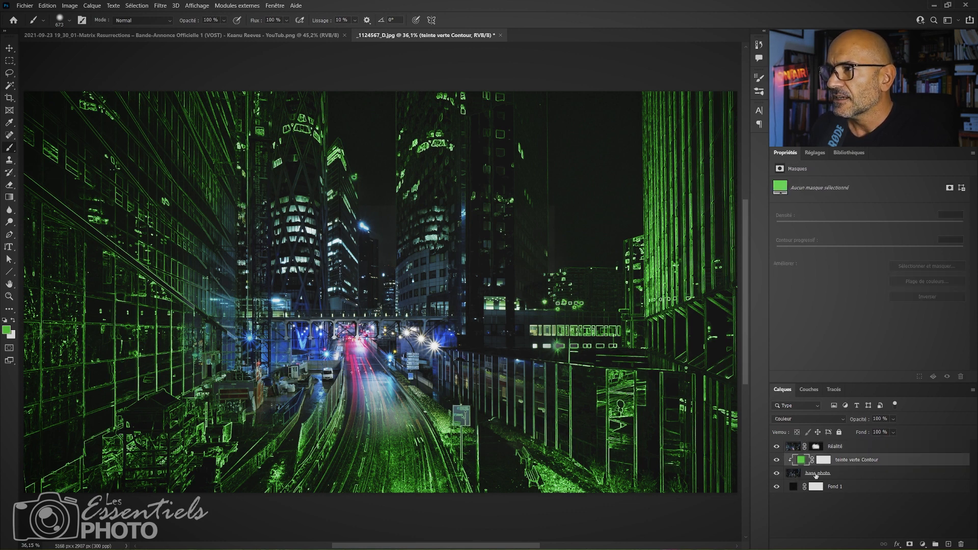
{"action": "left_click", "coordinate": [817, 474]}
{"action": "left_click", "coordinate": [830, 448]}
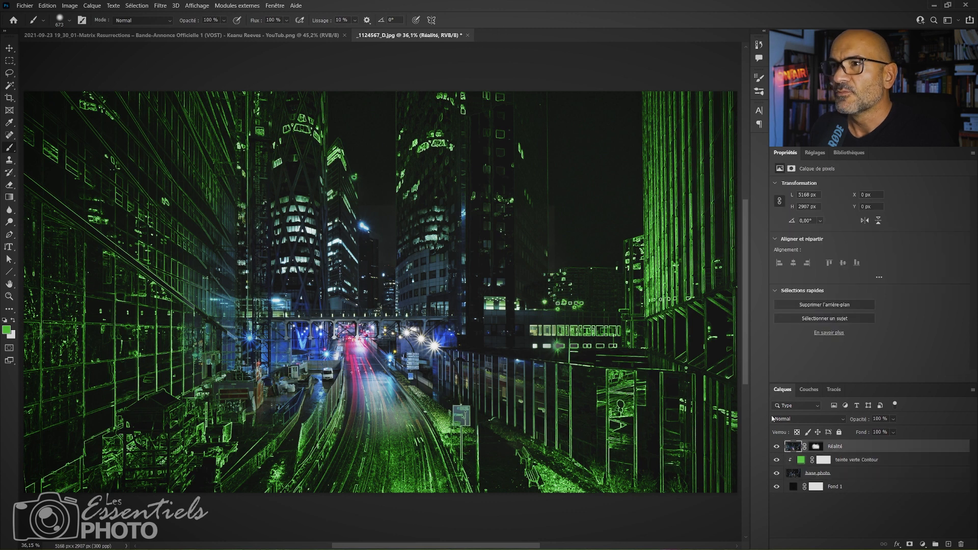
{"action": "left_click", "coordinate": [776, 447]}
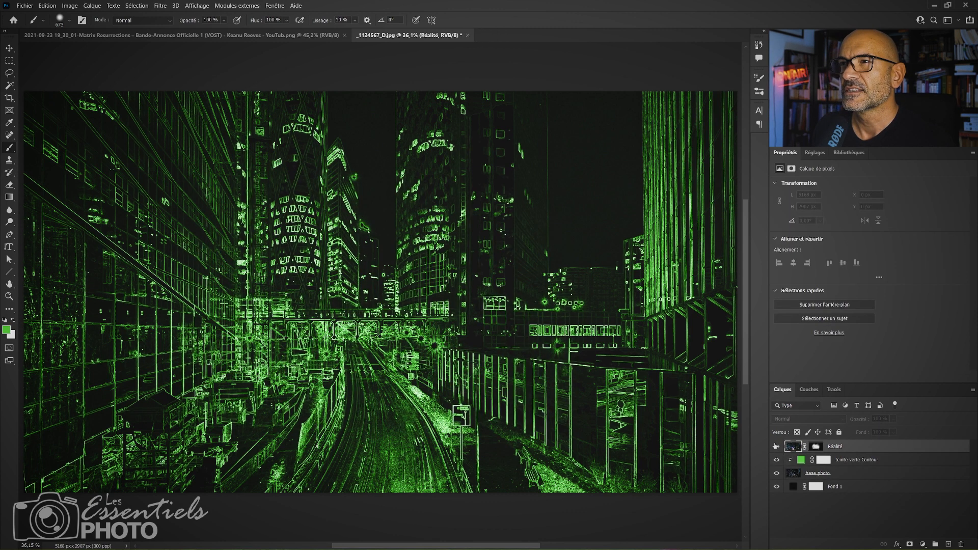
{"action": "left_click", "coordinate": [777, 447]}
Group the base photo and teinte verte Contour layers and name the group Contours.
{"action": "left_click", "coordinate": [820, 460]}
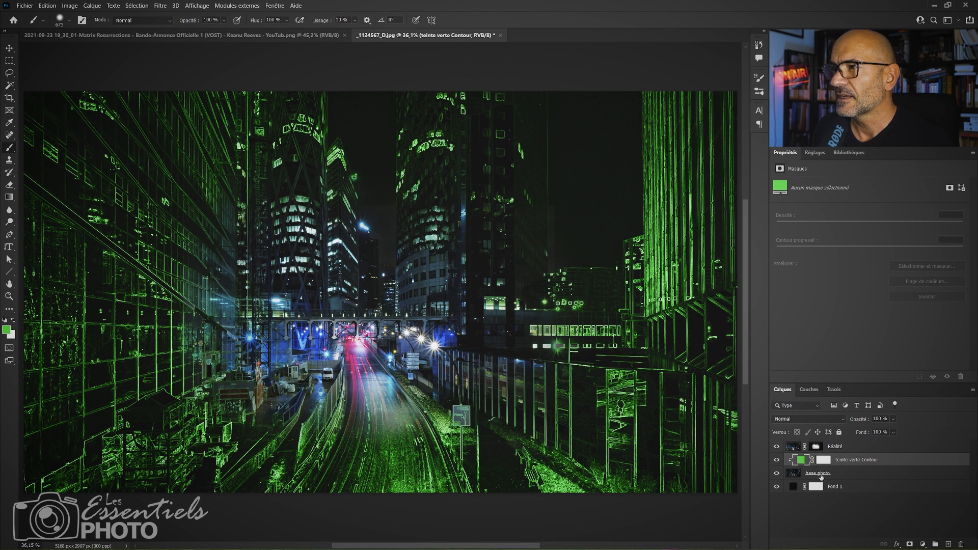
{"action": "left_click", "coordinate": [786, 473]}
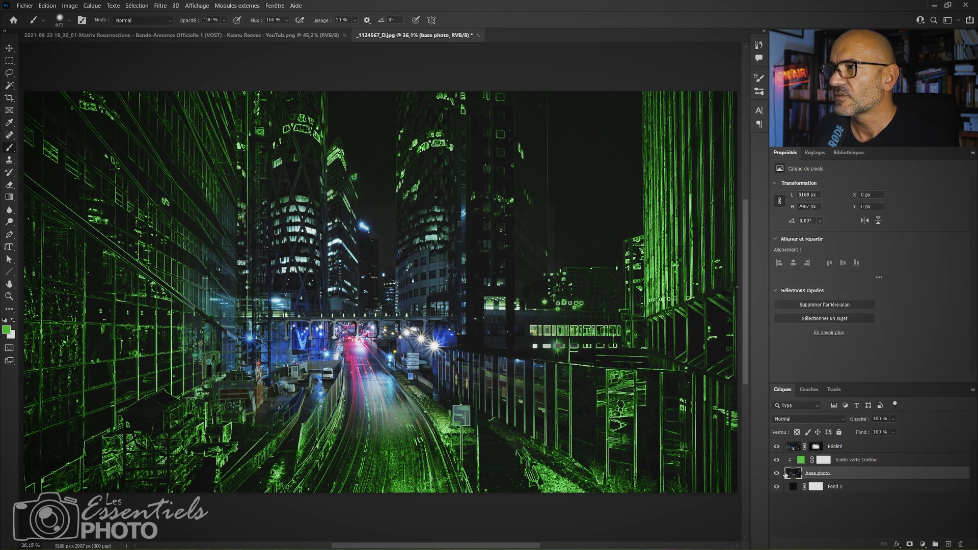
{"action": "left_click", "coordinate": [855, 461], "text": "shift"}
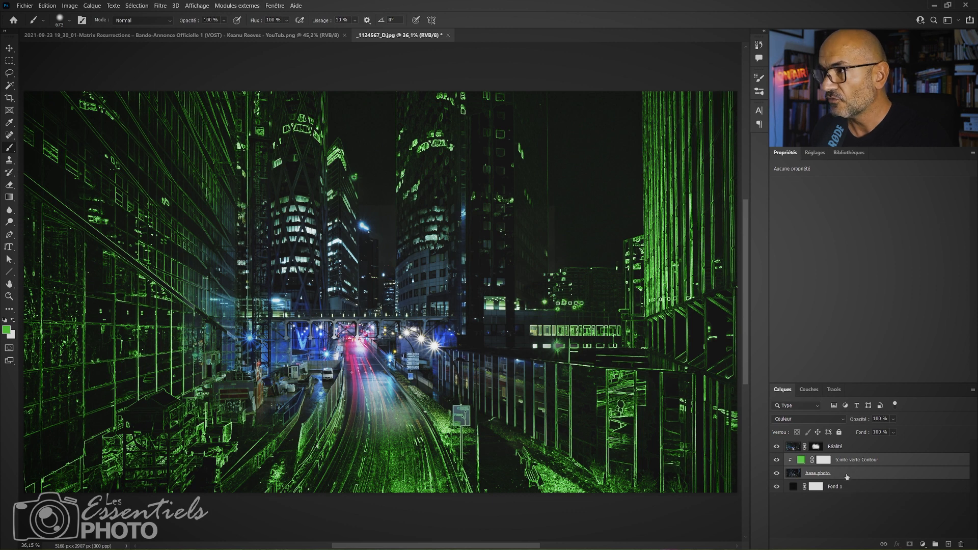
{"action": "key", "text": "ctrl+g"}
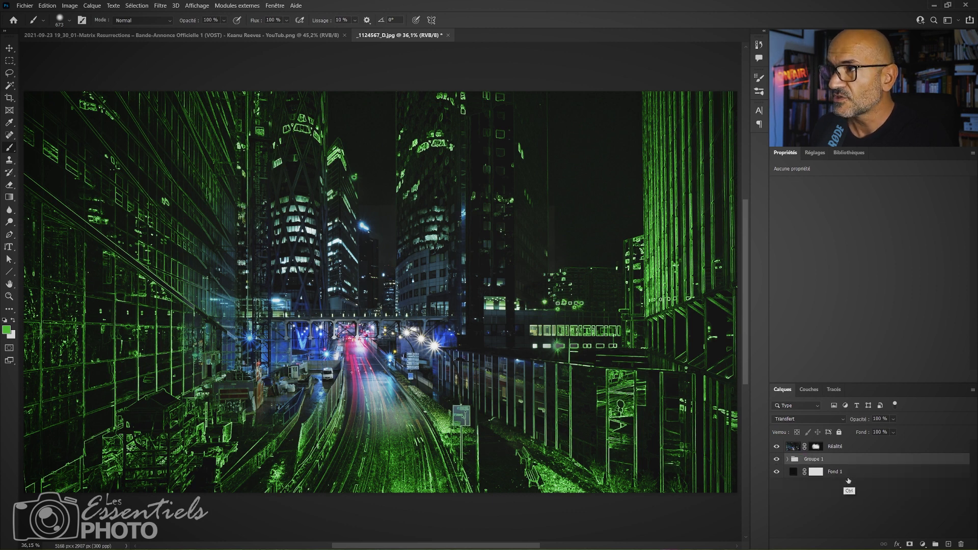
{"action": "double_click", "coordinate": [814, 460]}
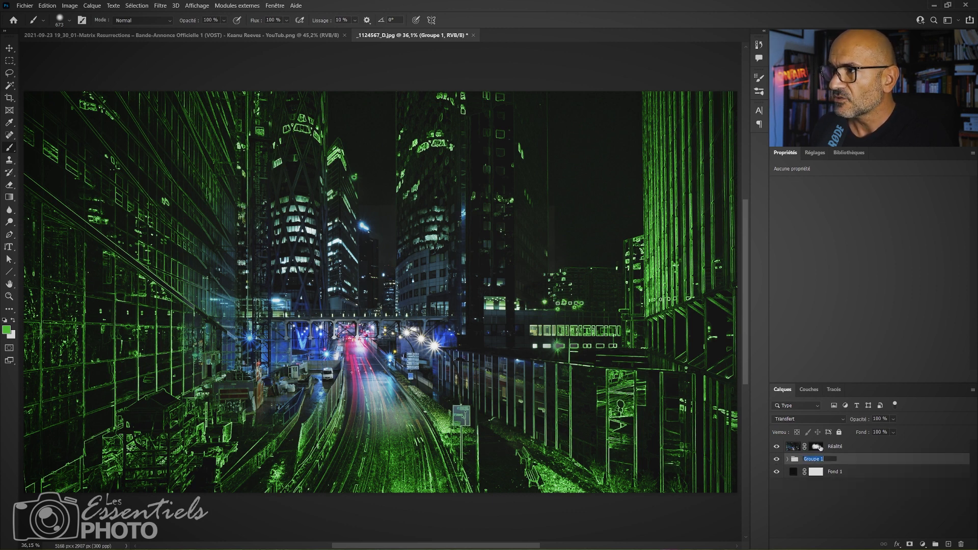
{"action": "type", "text": "Con"}
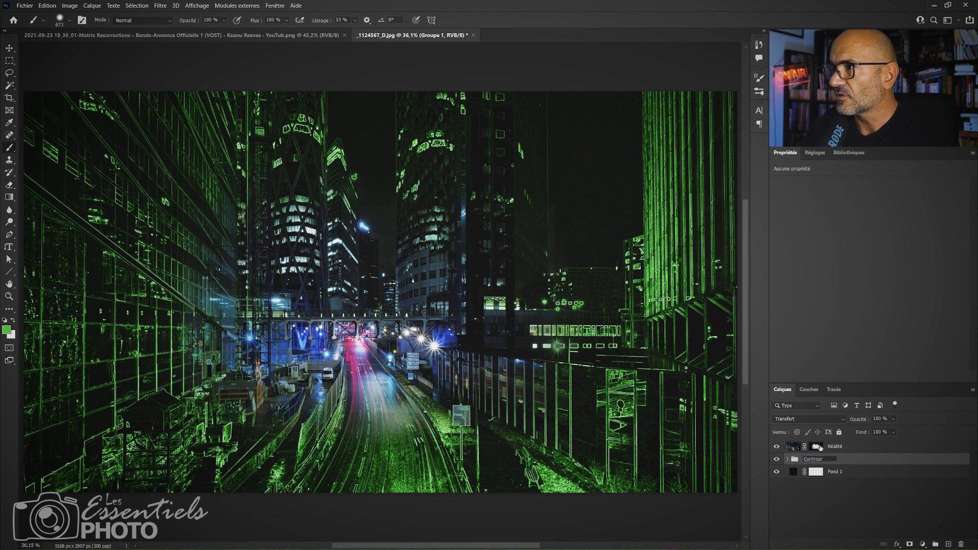
{"action": "type", "text": "tour"}
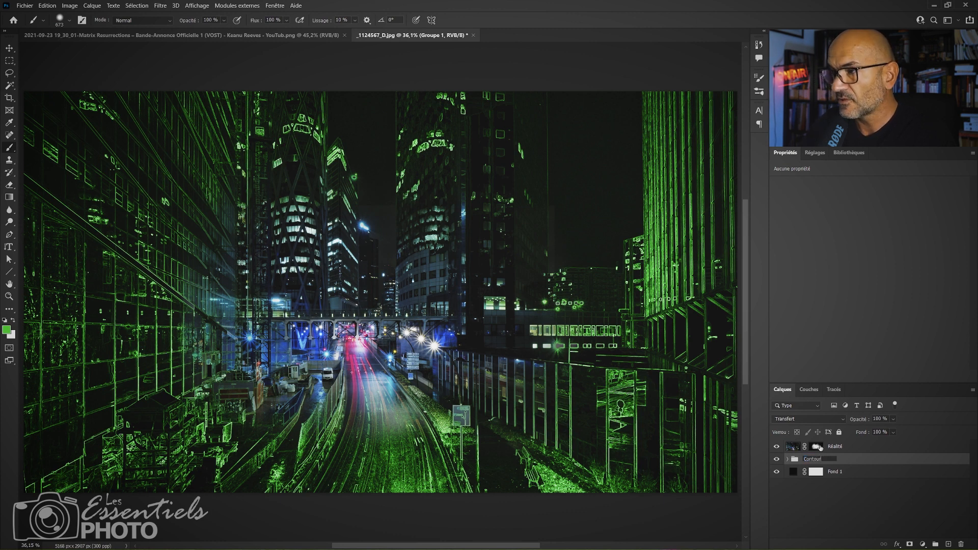
{"action": "type", "text": "s"}
{"action": "key", "text": "Return"}
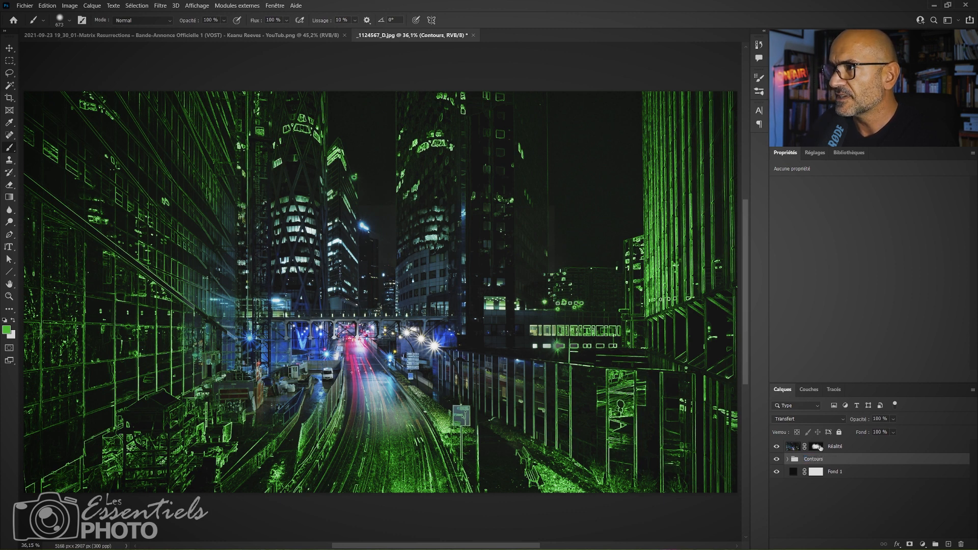
Add an empty layer named Sombre above teinte verte Contour inside the Contours group.
{"action": "left_click", "coordinate": [787, 459]}
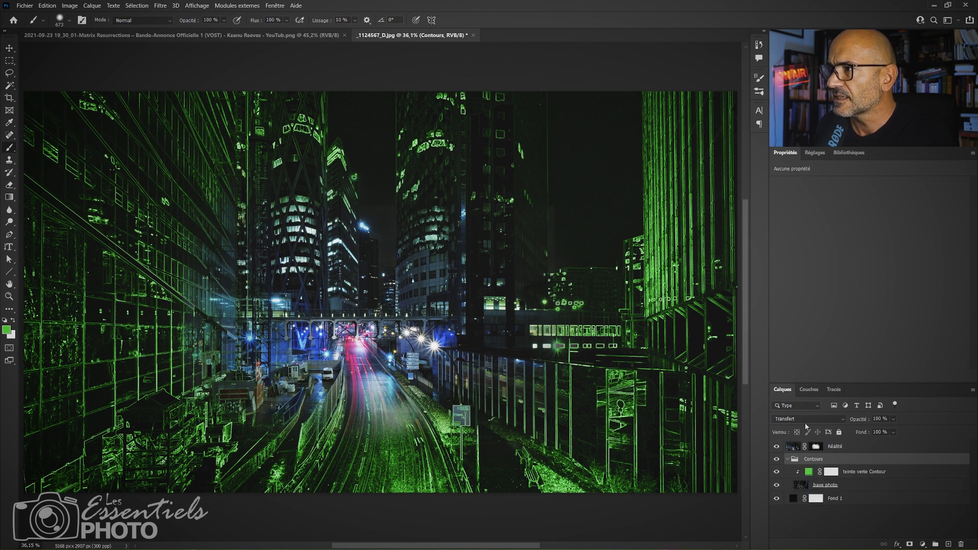
{"action": "left_click", "coordinate": [860, 485]}
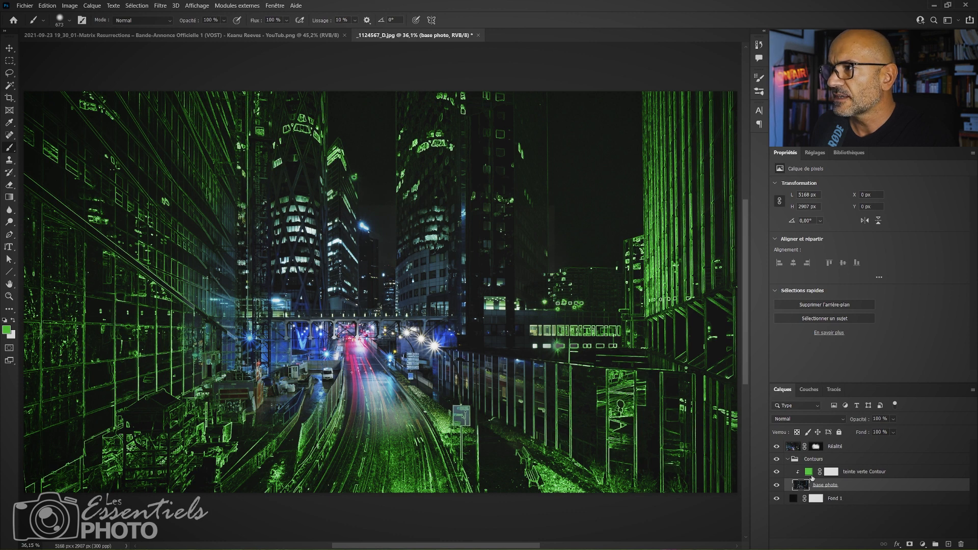
{"action": "left_click", "coordinate": [867, 474]}
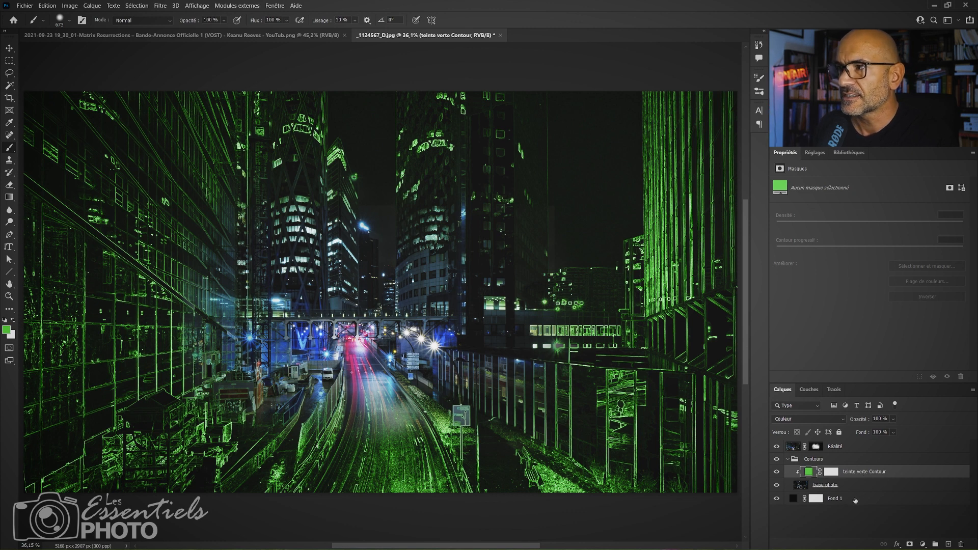
{"action": "left_click", "coordinate": [803, 487]}
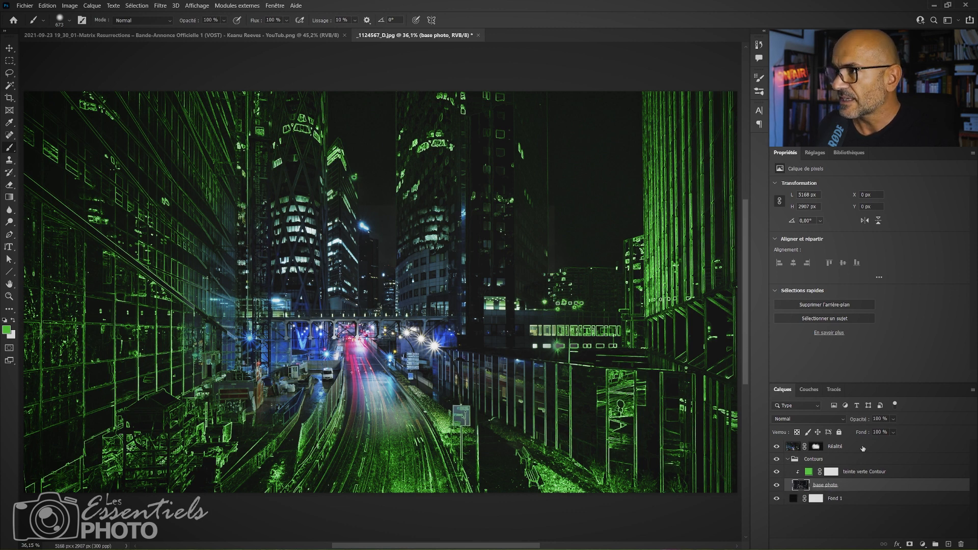
{"action": "left_click", "coordinate": [857, 465]}
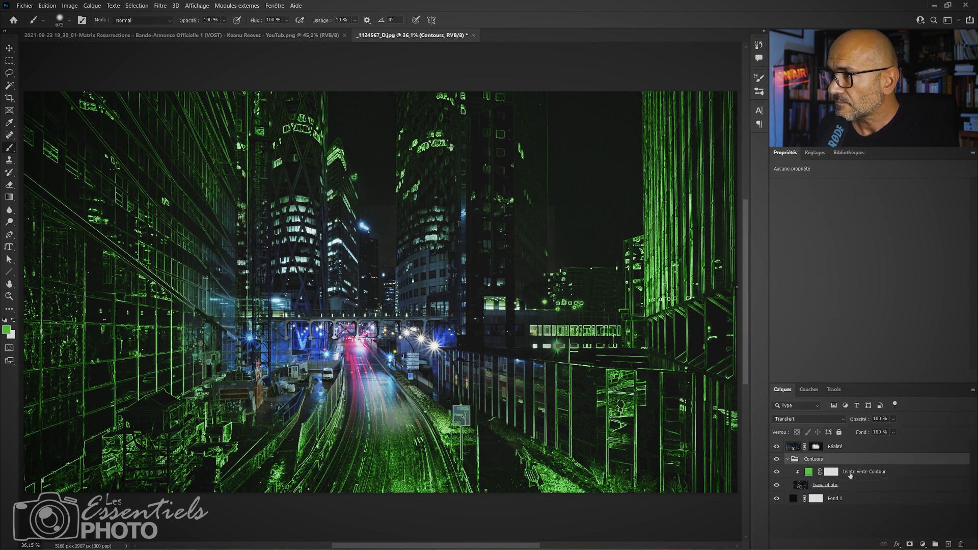
{"action": "left_click", "coordinate": [850, 473]}
{"action": "key", "text": "ctrl+shift+alt+n"}
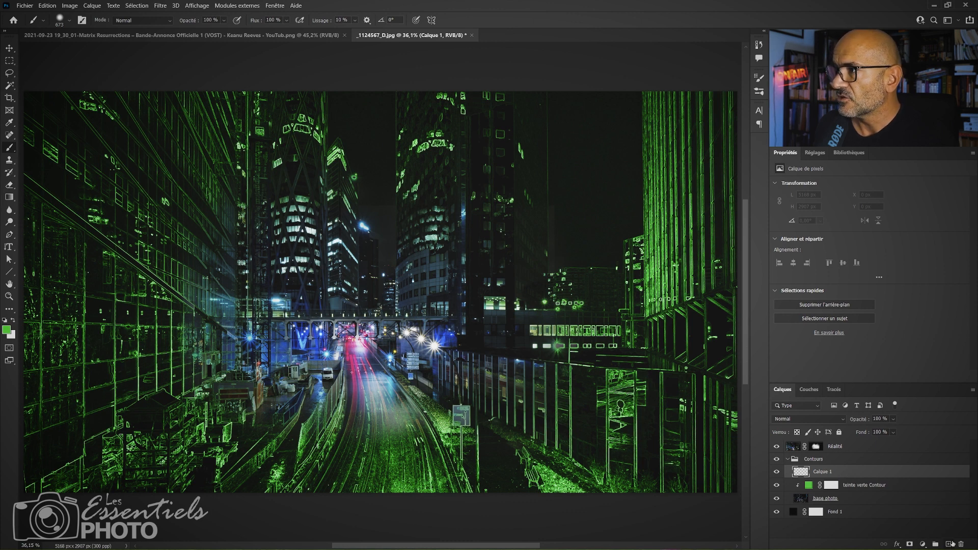
{"action": "double_click", "coordinate": [827, 472]}
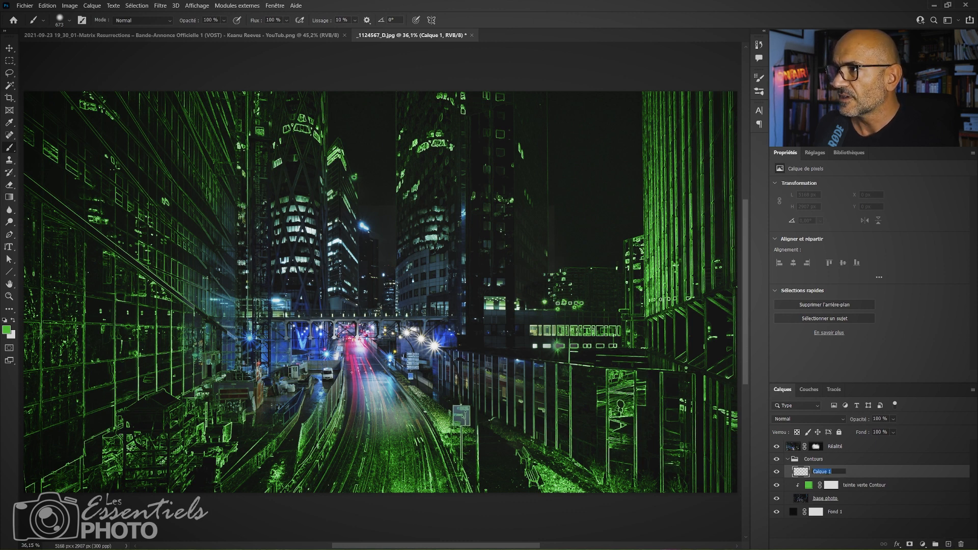
{"action": "type", "text": "Sombre"}
{"action": "key", "text": "Return"}
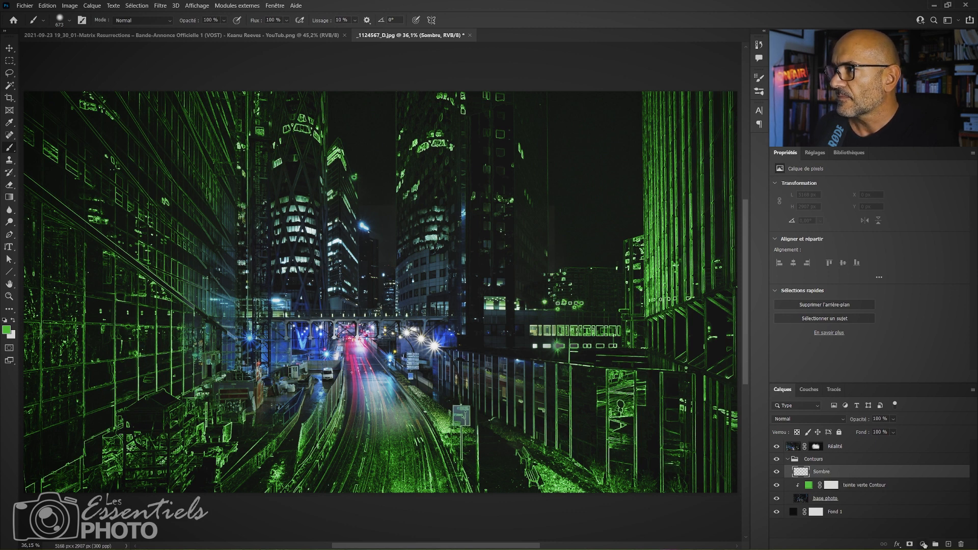
Add an empty layer named Parties Lumineuses above Sombre and set its blending mode to Incrustation.
{"action": "left_click", "coordinate": [949, 544]}
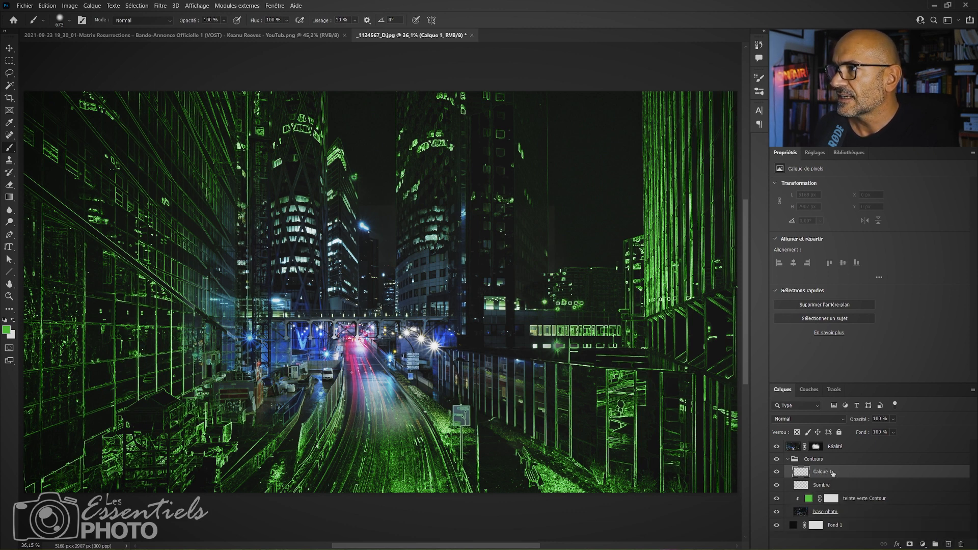
{"action": "double_click", "coordinate": [822, 472]}
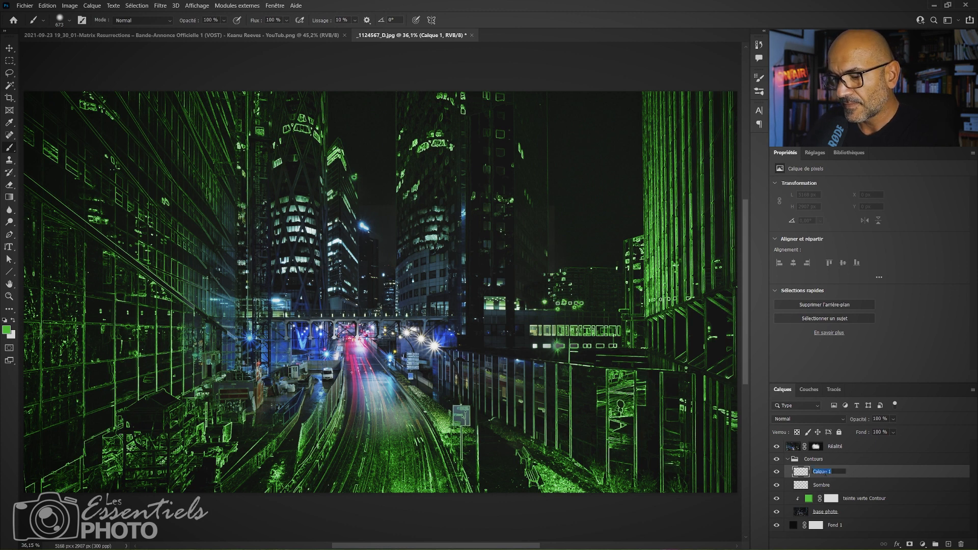
{"action": "type", "text": "Lum"}
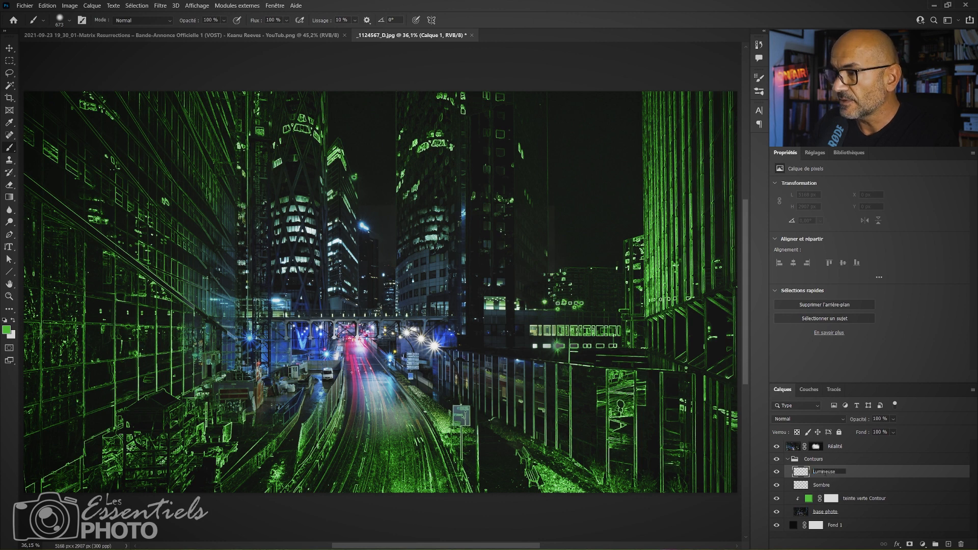
{"action": "type", "text": "ineuse"}
{"action": "key", "text": "Home"}
{"action": "type", "text": "Parties"}
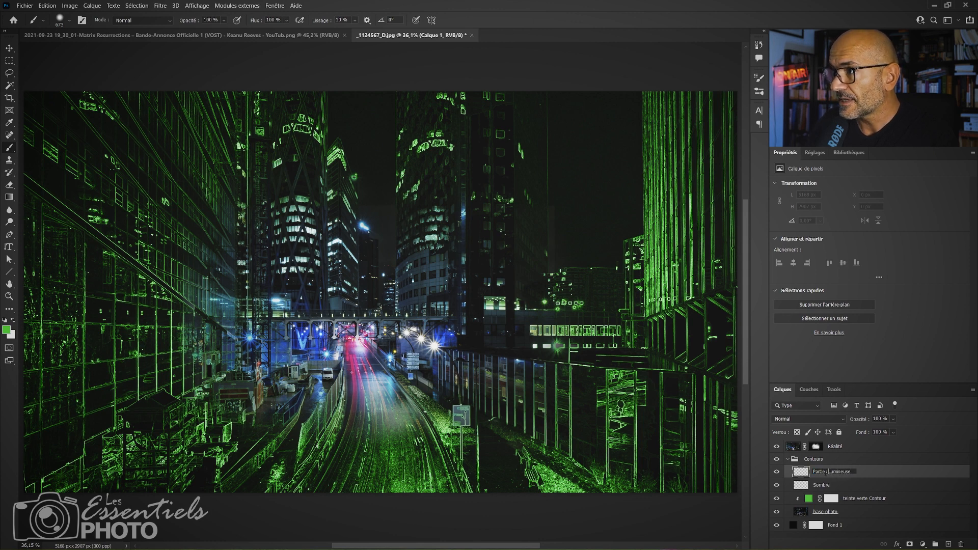
{"action": "key", "text": "Return"}
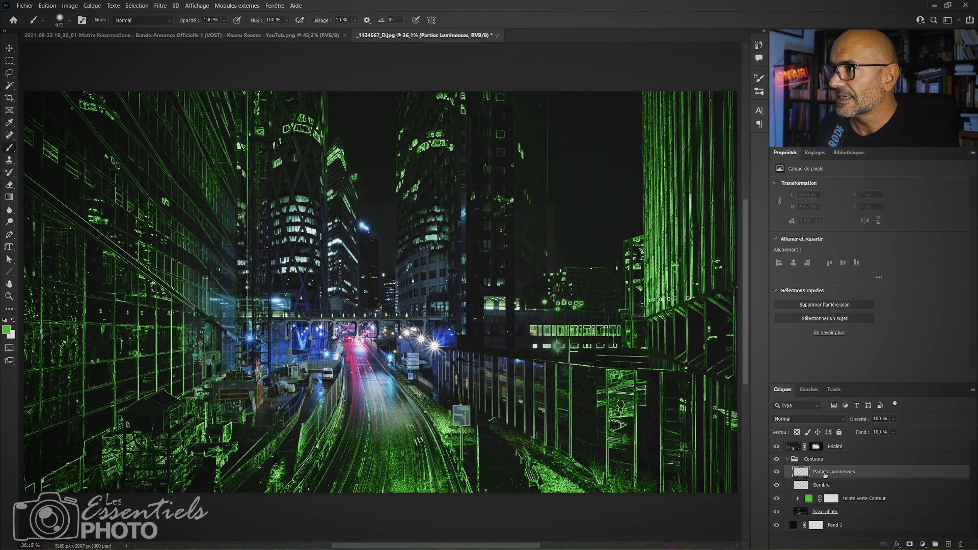
{"action": "left_click", "coordinate": [824, 422]}
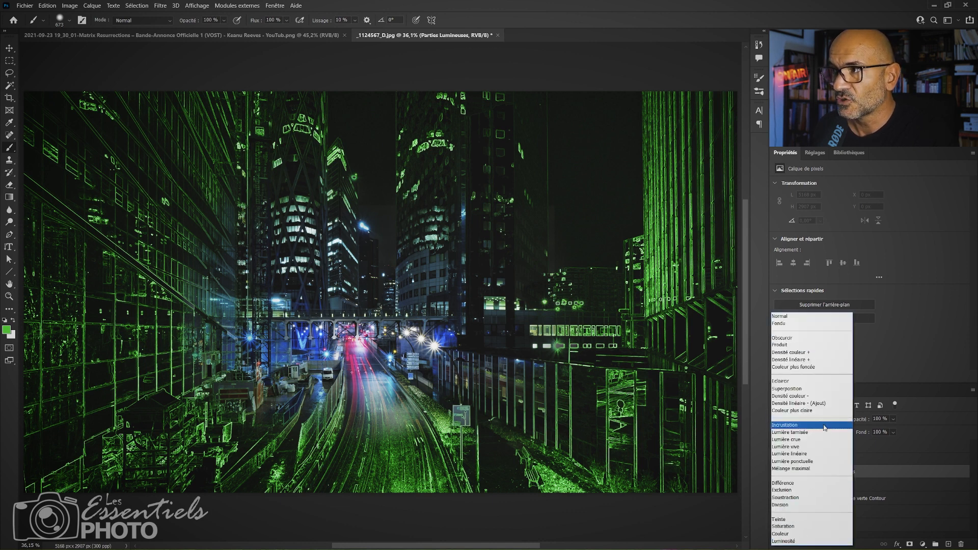
{"action": "left_click", "coordinate": [825, 426]}
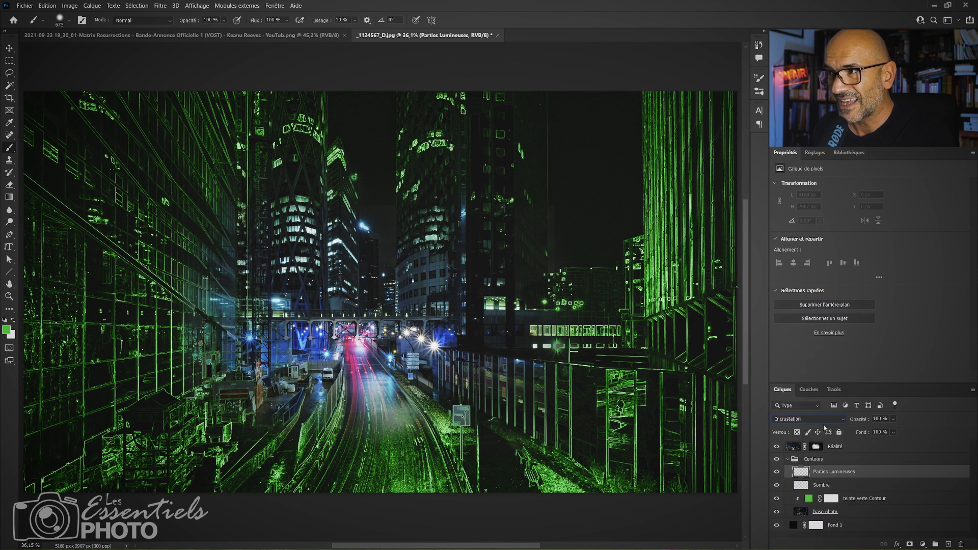
{"action": "left_click", "coordinate": [834, 485]}
{"action": "left_click", "coordinate": [835, 474]}
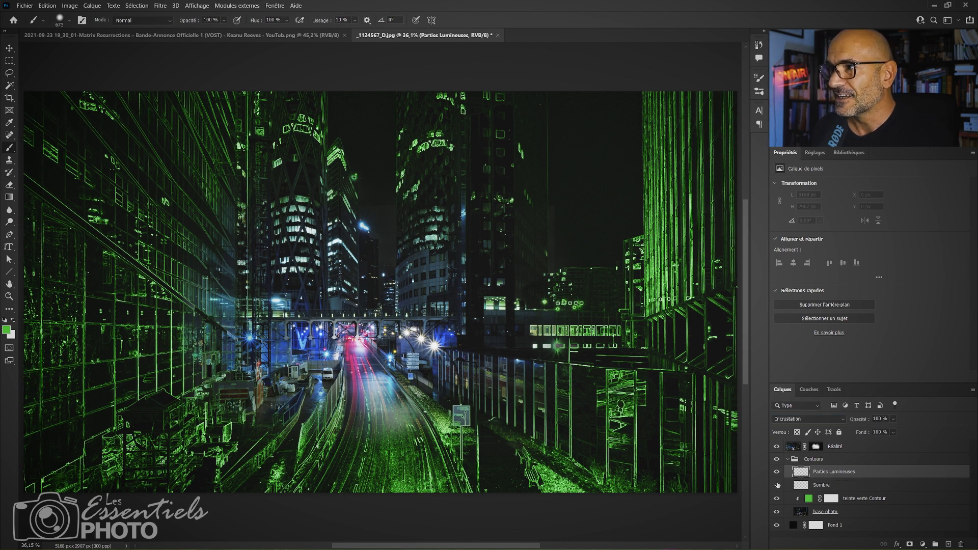
Paint black along the image's outer edges on the Sombre layer with a soft 1108 px brush.
{"action": "left_click", "coordinate": [843, 488]}
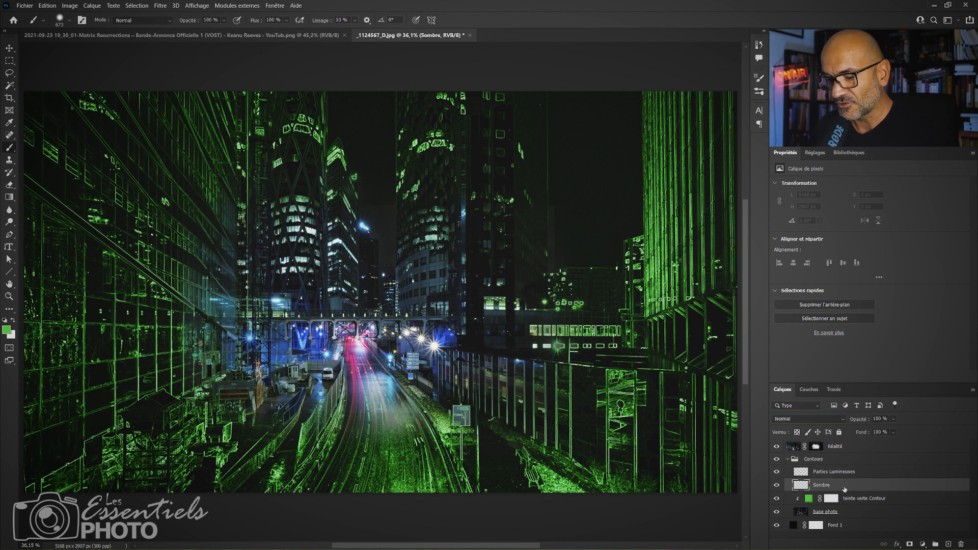
{"action": "key", "text": "d"}
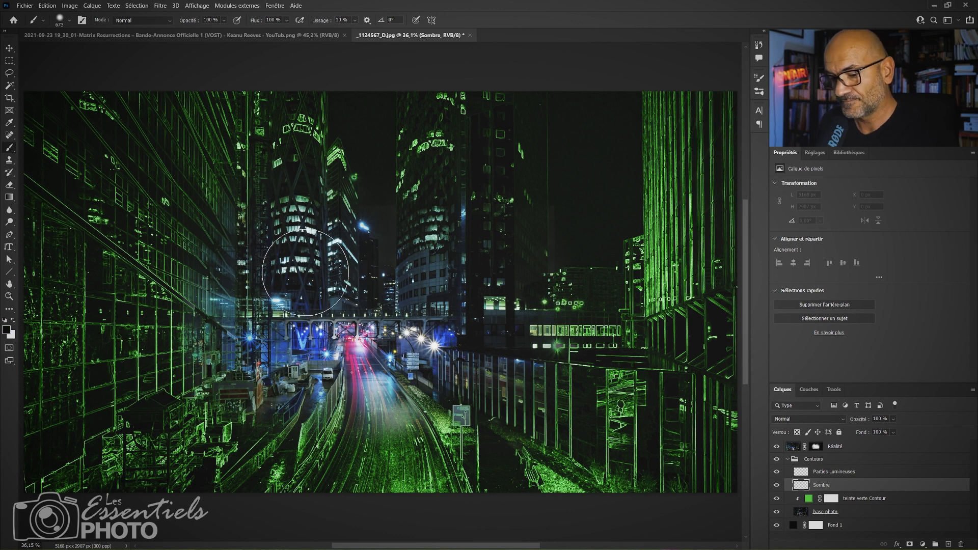
{"action": "mouse_move", "coordinate": [348, 292]}
{"action": "left_mouse_down"}
{"action": "mouse_move", "coordinate": [400, 288]}
{"action": "mouse_move", "coordinate": [379, 287]}
{"action": "left_mouse_up"}
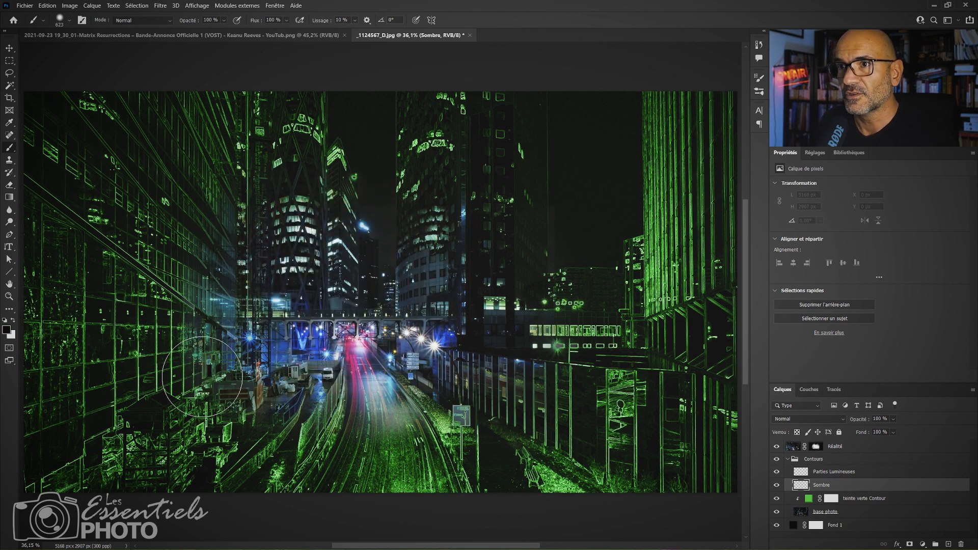
{"action": "mouse_move", "coordinate": [265, 382]}
{"action": "left_mouse_down"}
{"action": "mouse_move", "coordinate": [318, 385]}
{"action": "mouse_move", "coordinate": [288, 385]}
{"action": "left_mouse_up"}
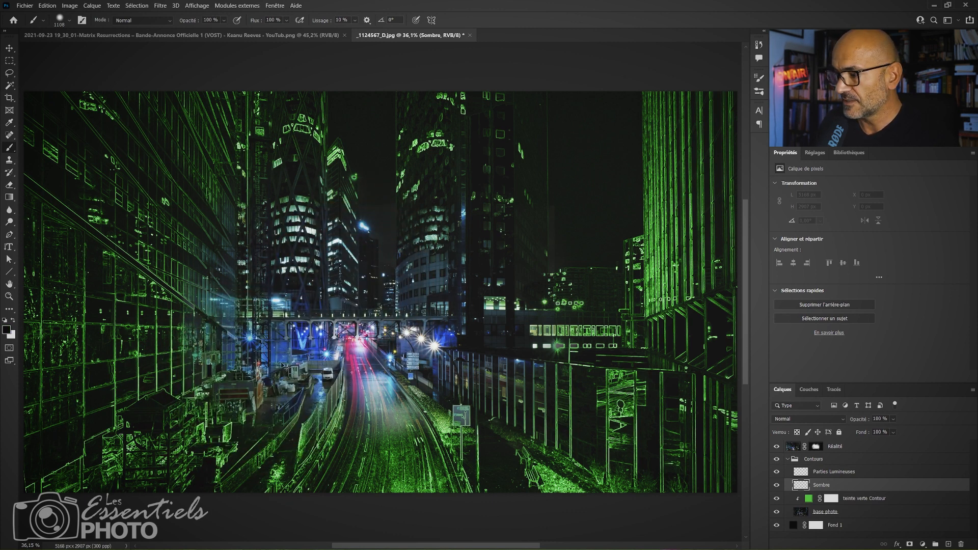
{"action": "key", "text": "ctrl+minus"}
{"action": "key", "text": "ctrl+minus"}
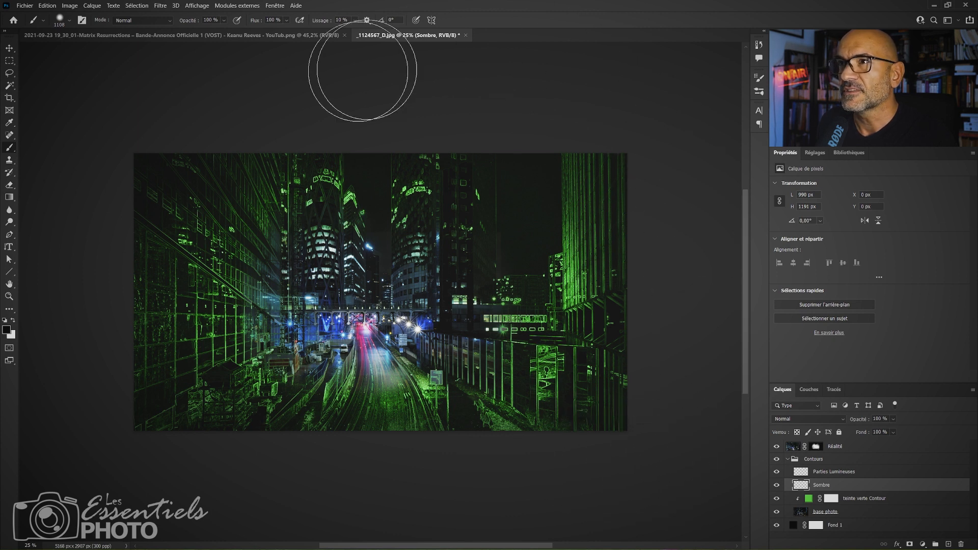
{"action": "mouse_move", "coordinate": [85, 238]}
{"action": "left_mouse_down"}
{"action": "mouse_move", "coordinate": [82, 374]}
{"action": "mouse_move", "coordinate": [107, 404]}
{"action": "mouse_move", "coordinate": [299, 490]}
{"action": "mouse_move", "coordinate": [709, 447]}
{"action": "left_mouse_up"}
Paint white over the brightest outlines of the facades, roadside and right-hand buildings on the Parties Lumineuses layer with a 307 px brush.
{"action": "left_click", "coordinate": [822, 475]}
{"action": "key", "text": "x"}
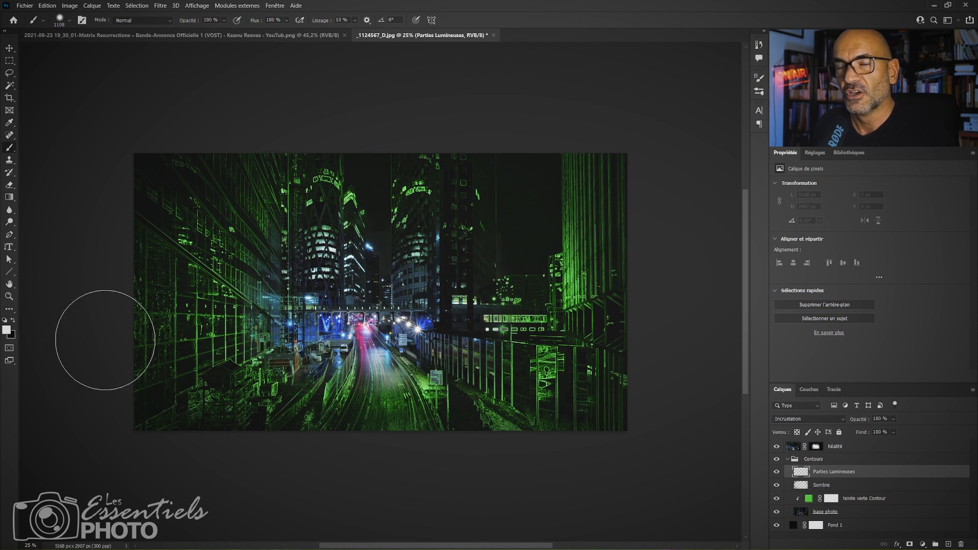
{"action": "key", "text": "x"}
{"action": "key", "text": "x"}
{"action": "key", "text": "x"}
{"action": "key", "text": "x"}
{"action": "key", "text": "x"}
{"action": "key", "text": "x"}
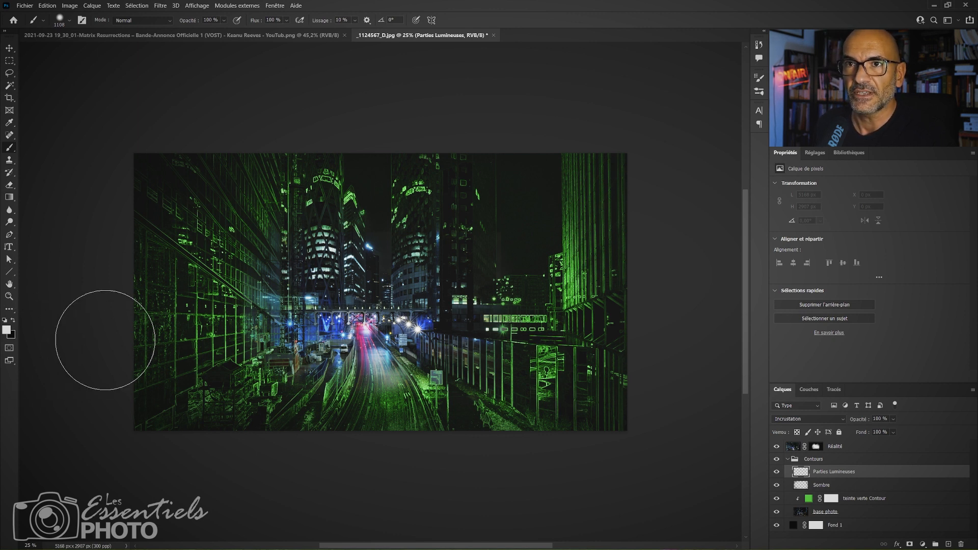
{"action": "key", "text": "x"}
{"action": "key", "text": "x"}
{"action": "key", "text": "x"}
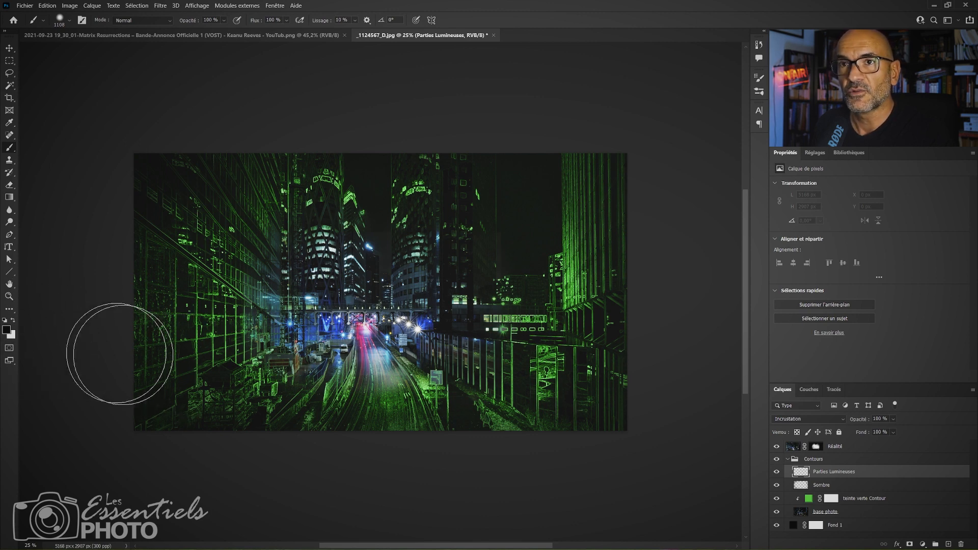
{"action": "key", "text": "x"}
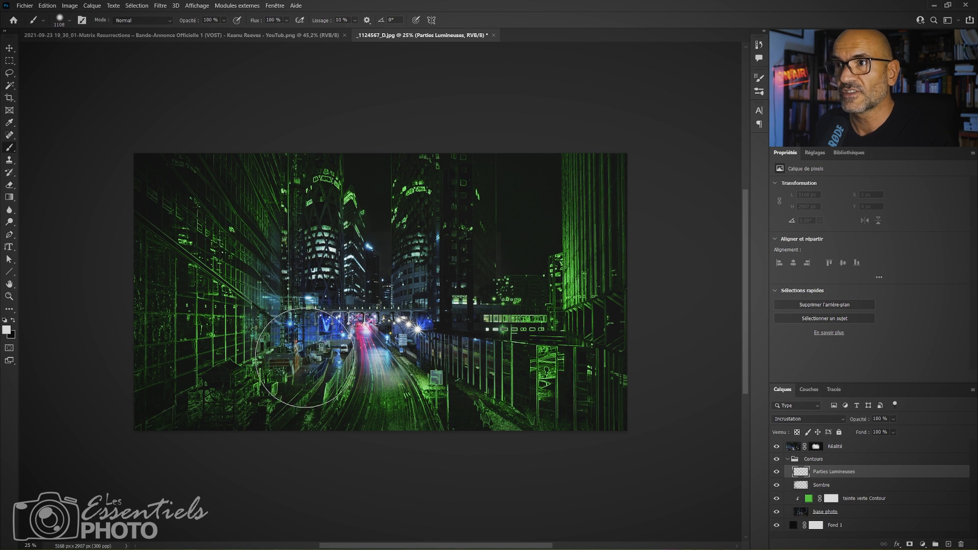
{"action": "mouse_move", "coordinate": [331, 355]}
{"action": "left_mouse_down"}
{"action": "mouse_move", "coordinate": [321, 386]}
{"action": "mouse_move", "coordinate": [265, 383]}
{"action": "mouse_move", "coordinate": [277, 368]}
{"action": "mouse_move", "coordinate": [347, 377]}
{"action": "mouse_move", "coordinate": [355, 362]}
{"action": "left_mouse_up"}
{"action": "left_click_drag", "start_coordinate": [355, 364], "coordinate": [345, 386]}
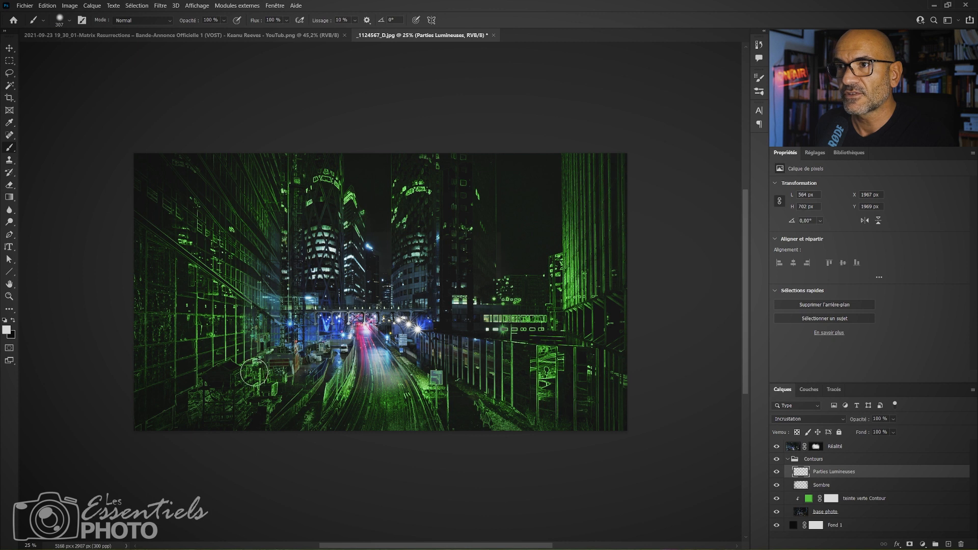
{"action": "mouse_move", "coordinate": [252, 371]}
{"action": "left_mouse_down"}
{"action": "mouse_move", "coordinate": [247, 307]}
{"action": "mouse_move", "coordinate": [208, 274]}
{"action": "left_mouse_up"}
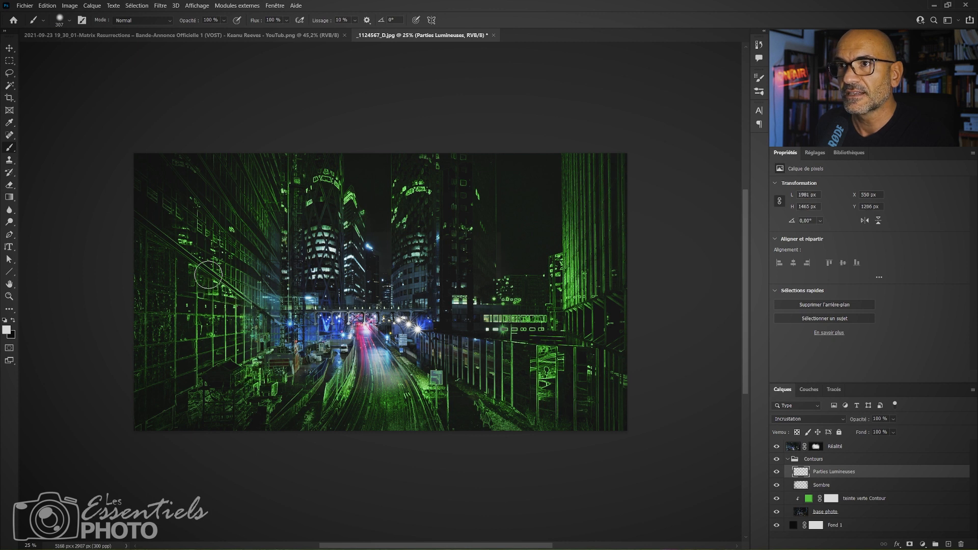
{"action": "mouse_move", "coordinate": [502, 341]}
{"action": "left_mouse_down"}
{"action": "mouse_move", "coordinate": [513, 323]}
{"action": "mouse_move", "coordinate": [529, 334]}
{"action": "mouse_move", "coordinate": [482, 375]}
{"action": "mouse_move", "coordinate": [436, 395]}
{"action": "mouse_move", "coordinate": [429, 387]}
{"action": "mouse_move", "coordinate": [488, 408]}
{"action": "mouse_move", "coordinate": [544, 339]}
{"action": "mouse_move", "coordinate": [534, 403]}
{"action": "mouse_move", "coordinate": [499, 346]}
{"action": "mouse_move", "coordinate": [398, 237]}
{"action": "mouse_move", "coordinate": [398, 209]}
{"action": "mouse_move", "coordinate": [422, 197]}
{"action": "mouse_move", "coordinate": [394, 234]}
{"action": "mouse_move", "coordinate": [308, 212]}
{"action": "left_mouse_up"}
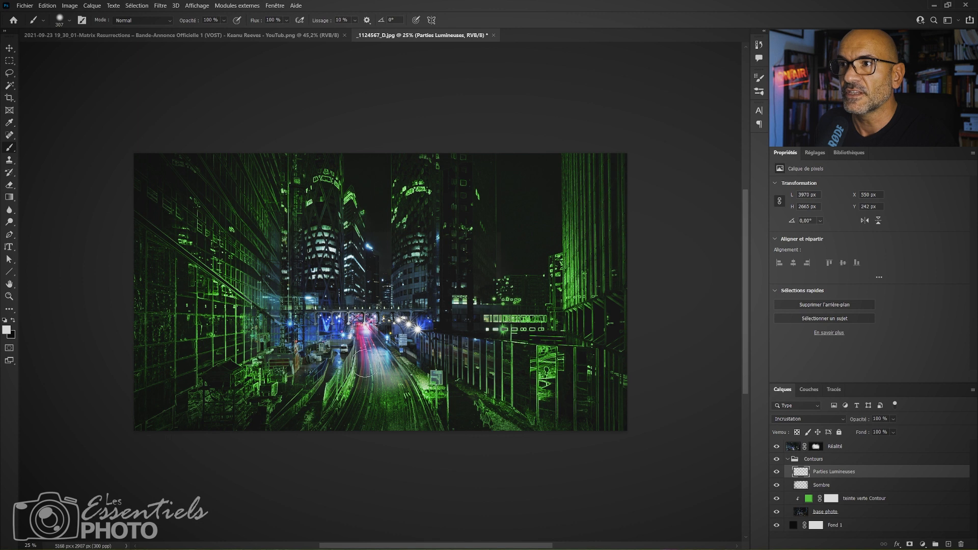
{"action": "mouse_move", "coordinate": [567, 239]}
{"action": "left_mouse_down"}
{"action": "mouse_move", "coordinate": [529, 299]}
{"action": "mouse_move", "coordinate": [486, 310]}
{"action": "left_mouse_up"}
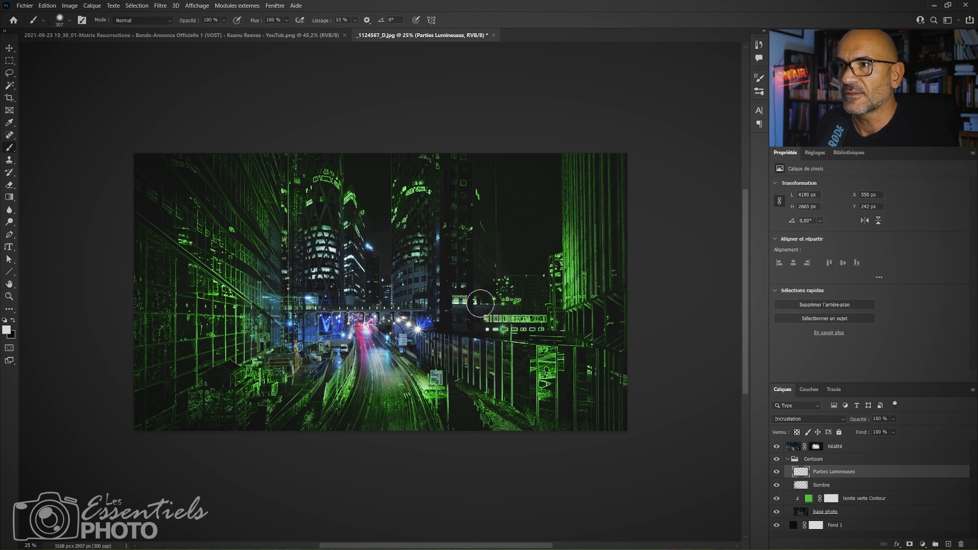
Lower the opacity of the base photo layer to 83 %.
{"action": "key", "text": "ctrl+plus"}
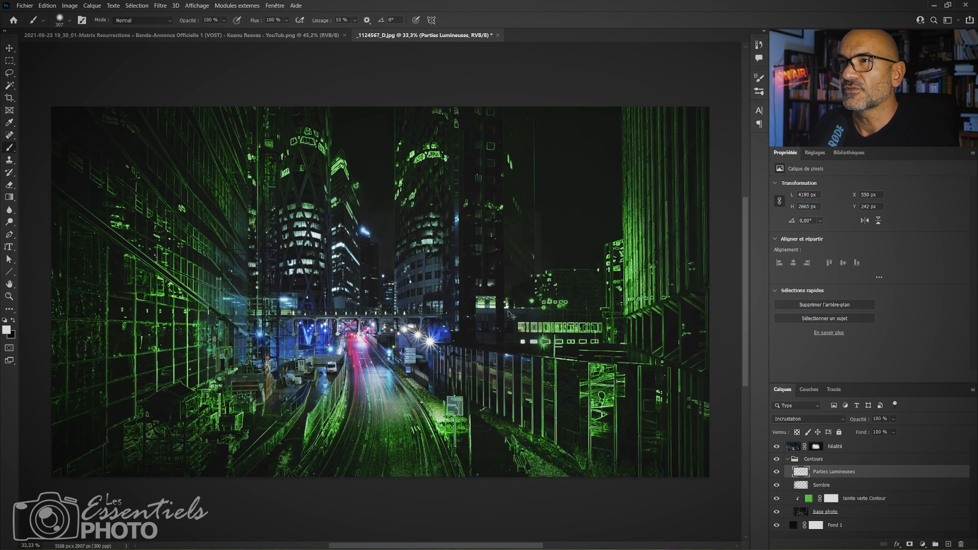
{"action": "key", "text": "ctrl+minus"}
{"action": "key", "text": "ctrl+plus"}
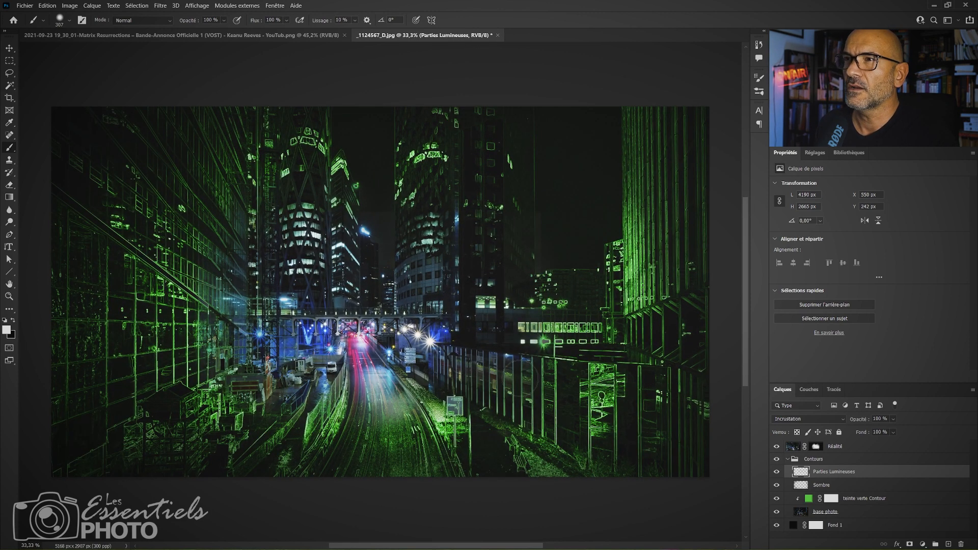
{"action": "left_click", "coordinate": [896, 512]}
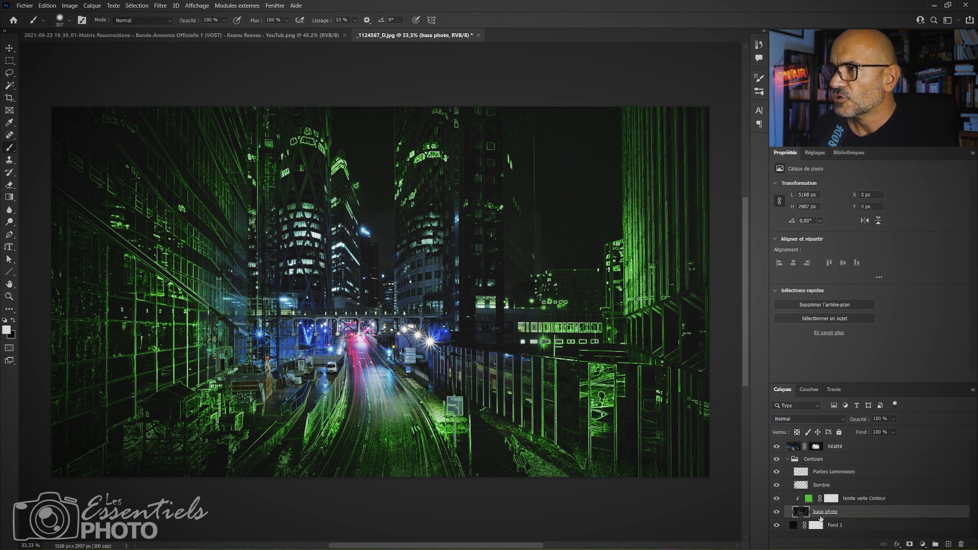
{"action": "left_click", "coordinate": [893, 419]}
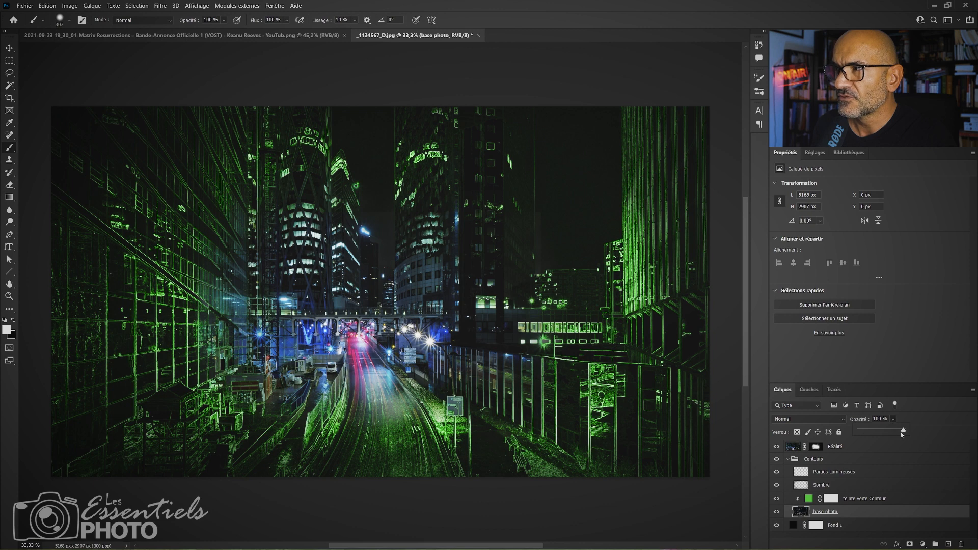
{"action": "left_click_drag", "start_coordinate": [902, 433], "coordinate": [896, 432]}
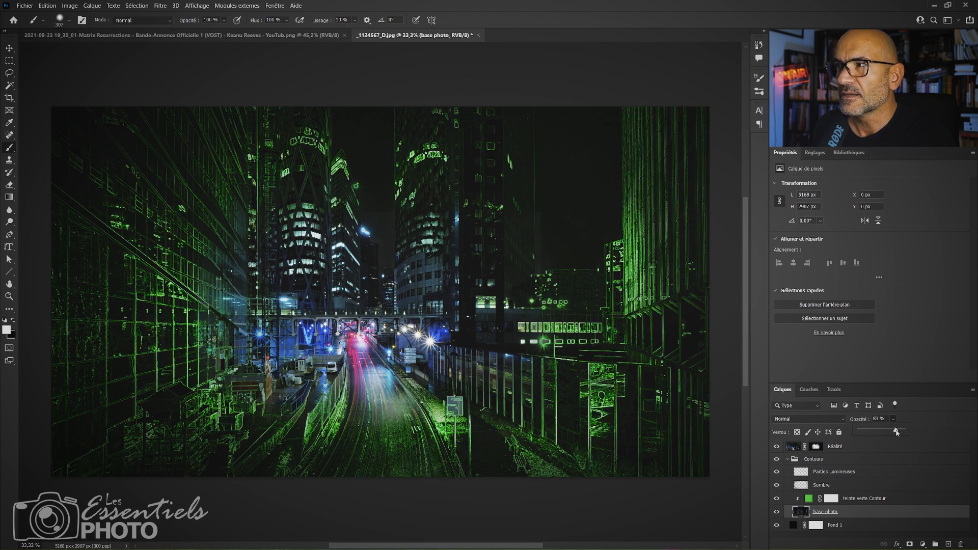
{"action": "left_click", "coordinate": [844, 512]}
Collapse the Contours group, and hide both it and the Réalité layer so only Fond 1 is shown.
{"action": "left_click", "coordinate": [813, 460]}
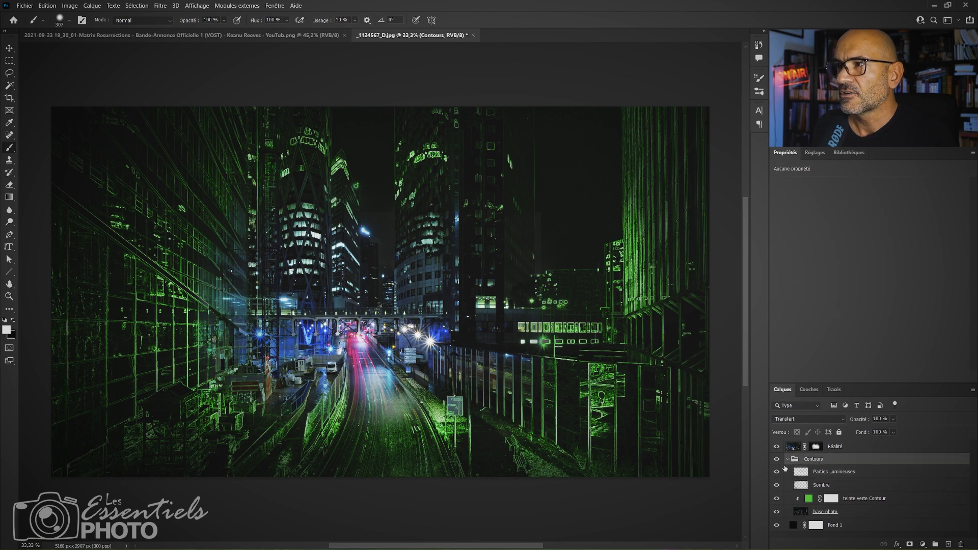
{"action": "left_click", "coordinate": [788, 460]}
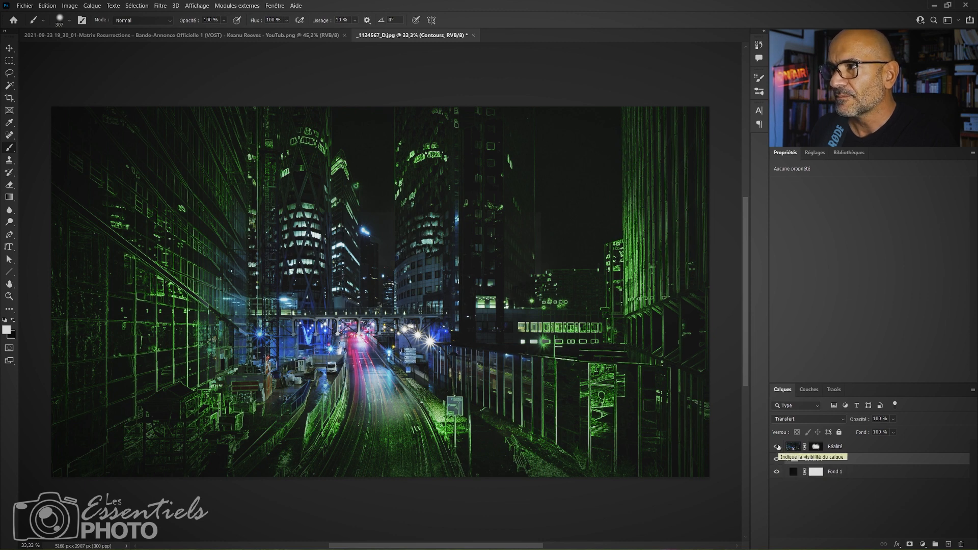
{"action": "left_click", "coordinate": [777, 447]}
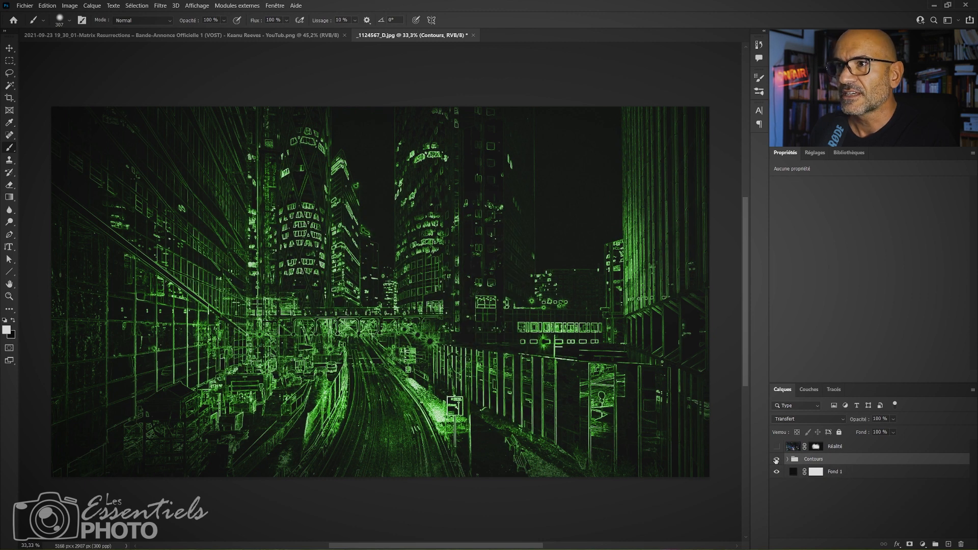
{"action": "left_click", "coordinate": [776, 461]}
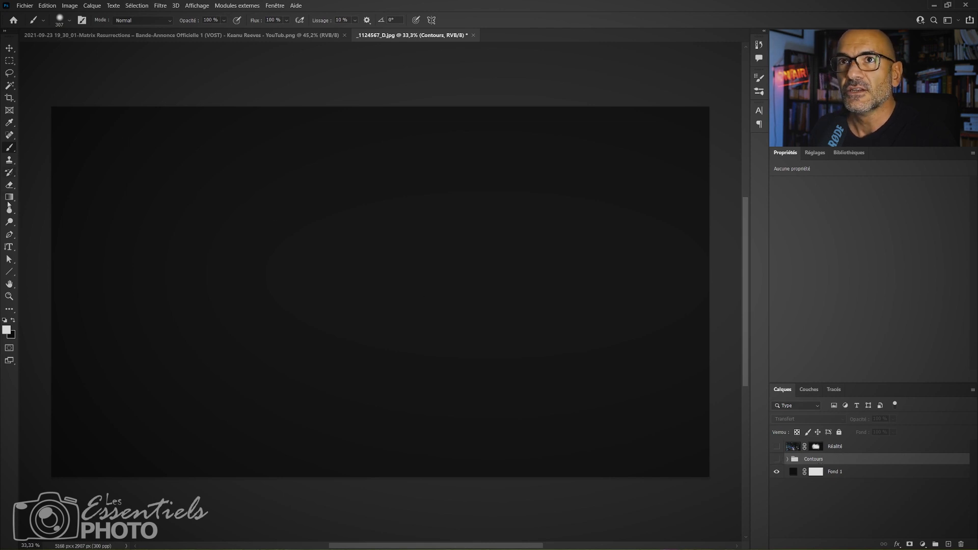
Draw a vertical text frame over most of the canvas in white 12 pt Matrix Code NFI, and clear its trial characters.
{"action": "left_click", "coordinate": [9, 248]}
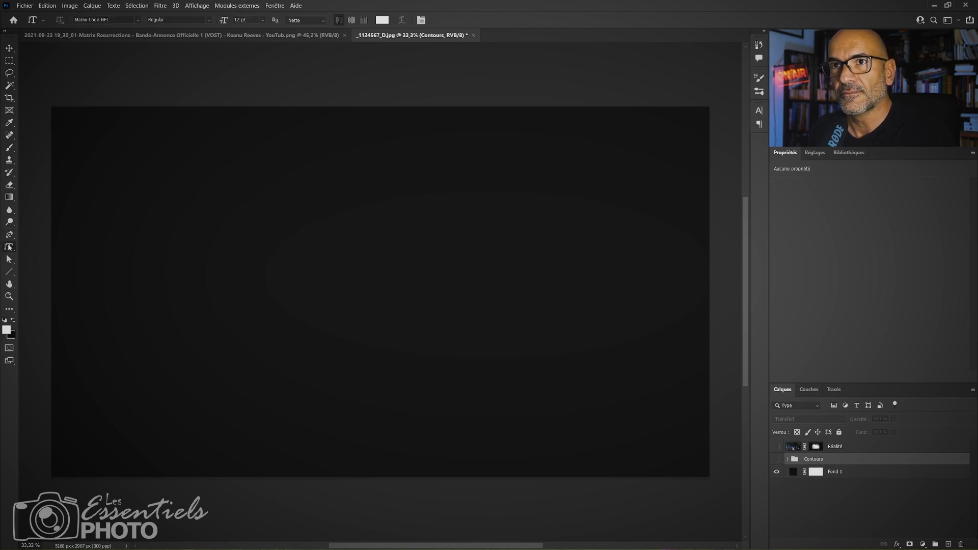
{"action": "right_click", "coordinate": [9, 248]}
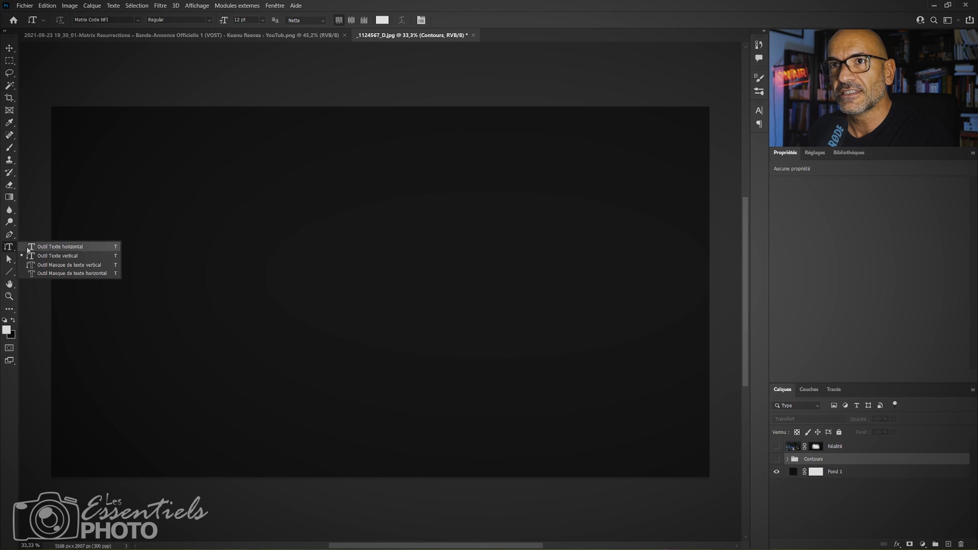
{"action": "left_click", "coordinate": [53, 256]}
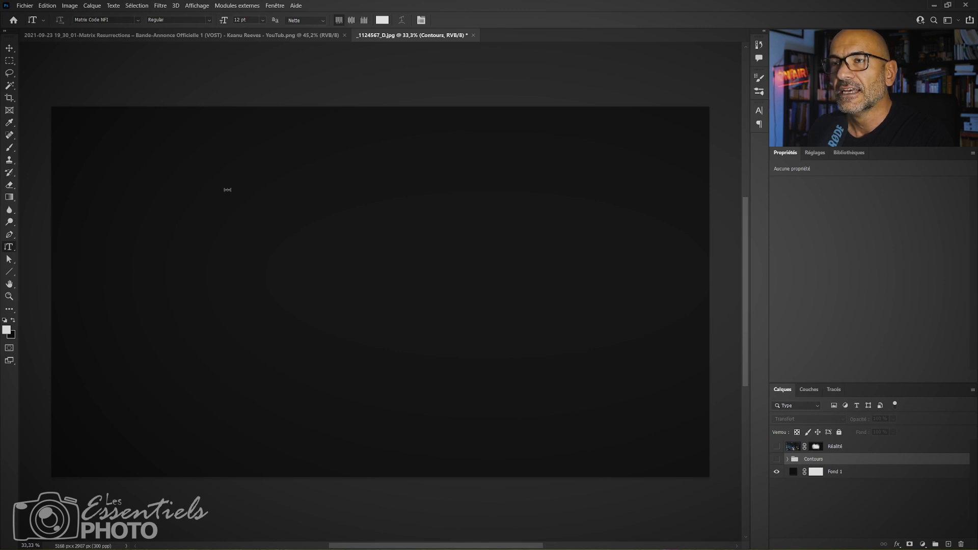
{"action": "left_click_drag", "start_coordinate": [121, 152], "coordinate": [636, 429]}
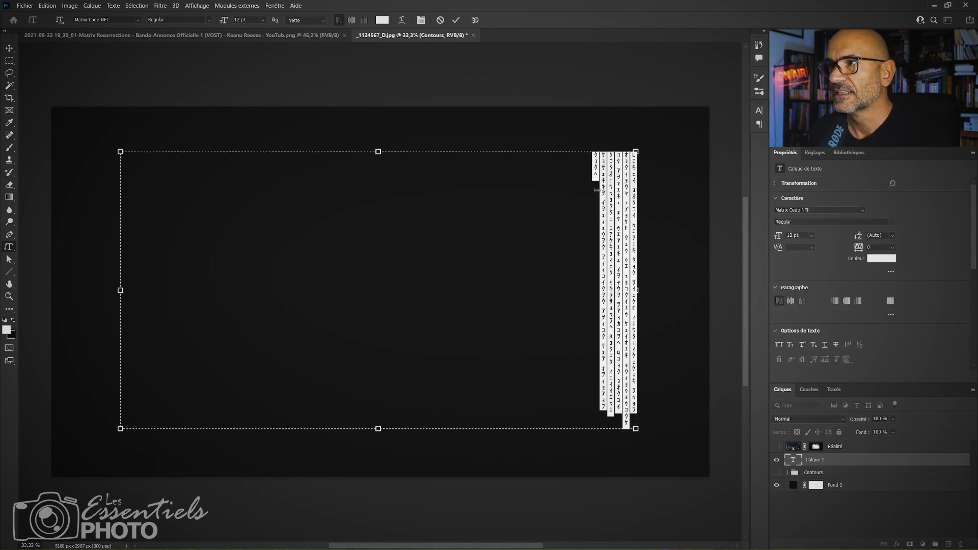
{"action": "key", "text": "Delete"}
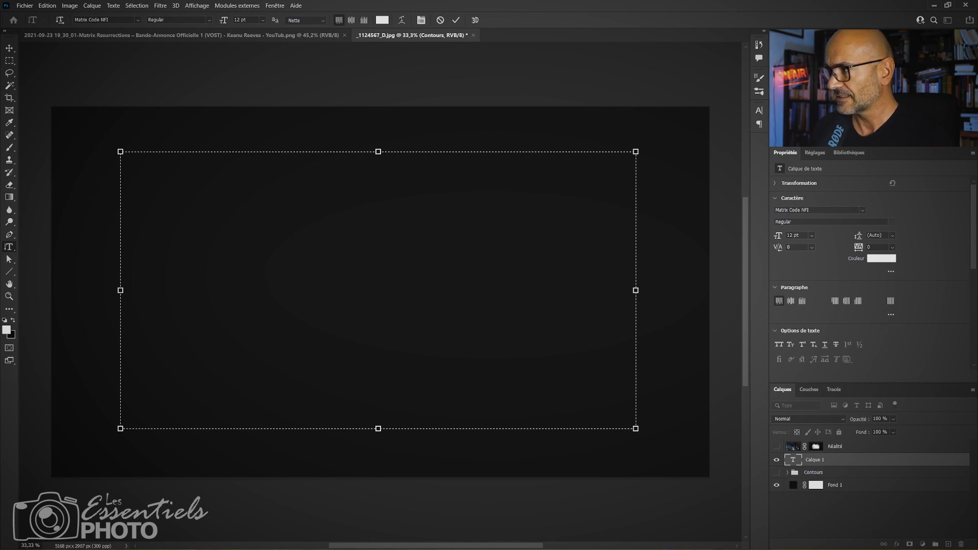
Switch to Bloc-notes, select a block of random characters in Sans-titre-1.jpg, and return to the empty text frame in Photoshop.
{"action": "key", "text": "alt+Tab"}
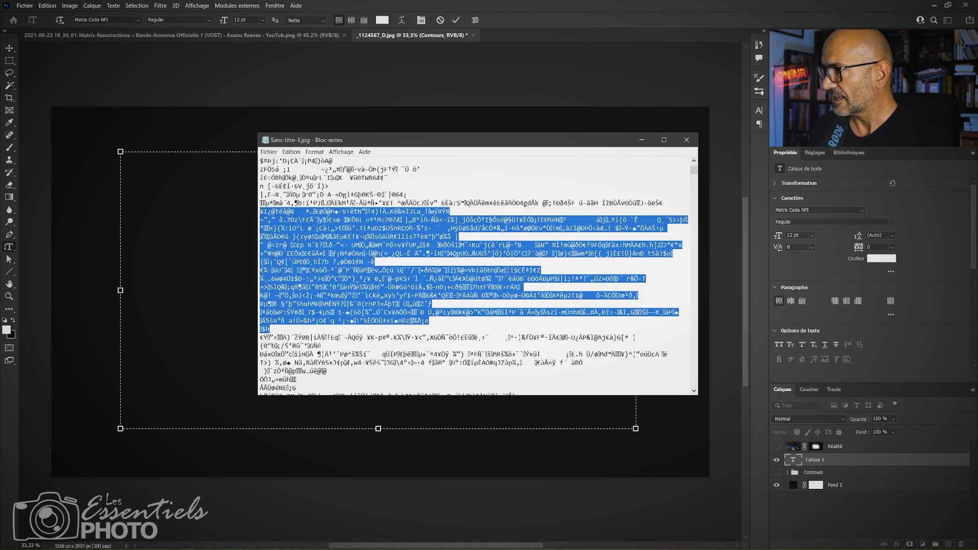
{"action": "left_click_drag", "start_coordinate": [554, 141], "coordinate": [499, 122]}
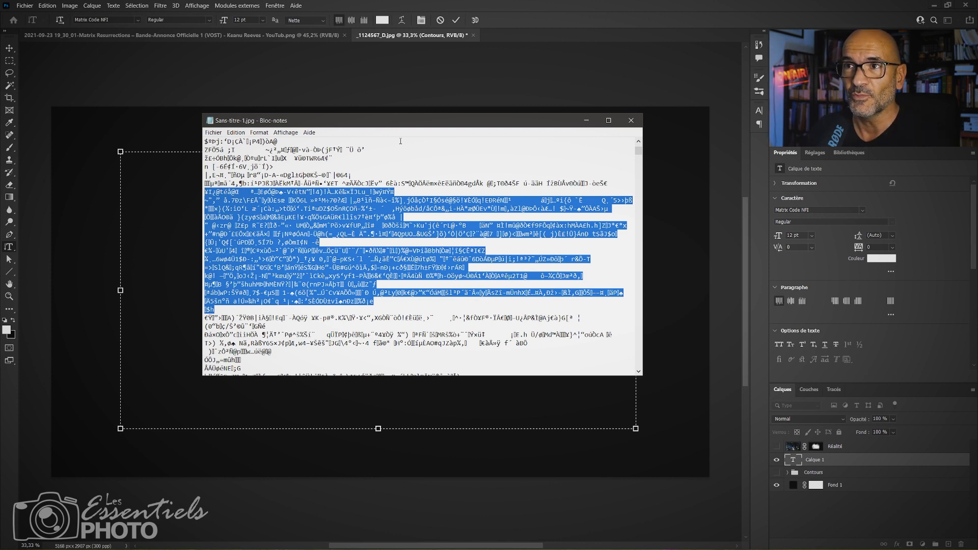
{"action": "left_click", "coordinate": [453, 315]}
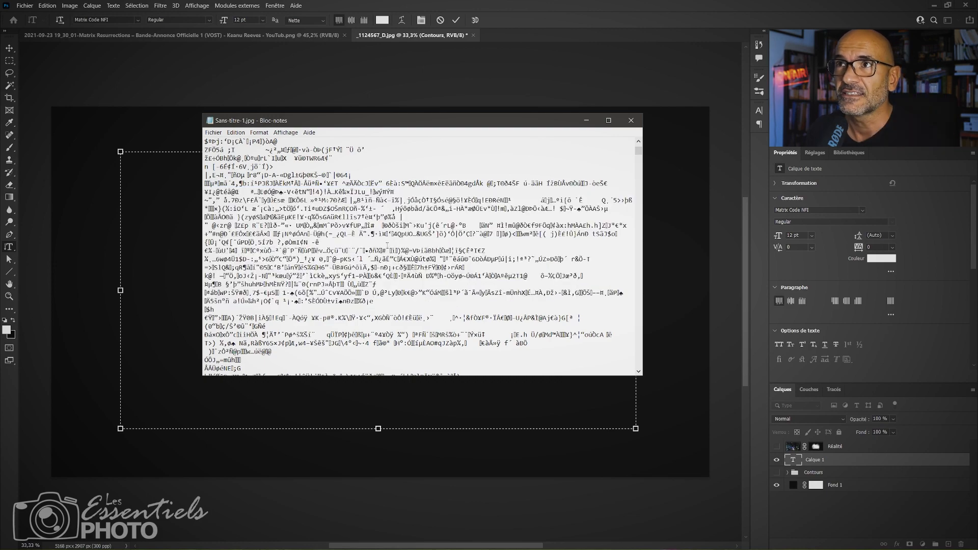
{"action": "scroll", "coordinate": [382, 268], "scroll_direction": "down", "scroll_amount": 10}
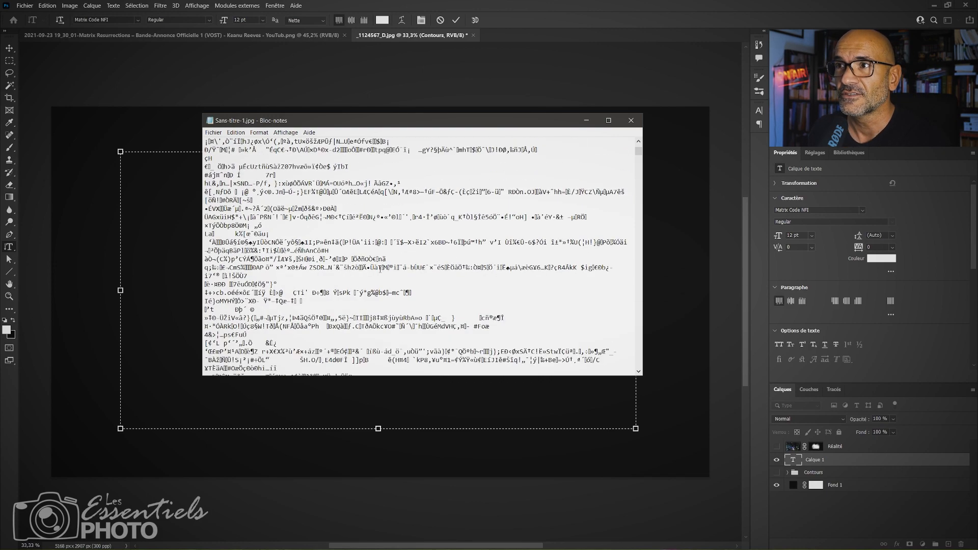
{"action": "scroll", "coordinate": [382, 269], "scroll_direction": "down", "scroll_amount": 10}
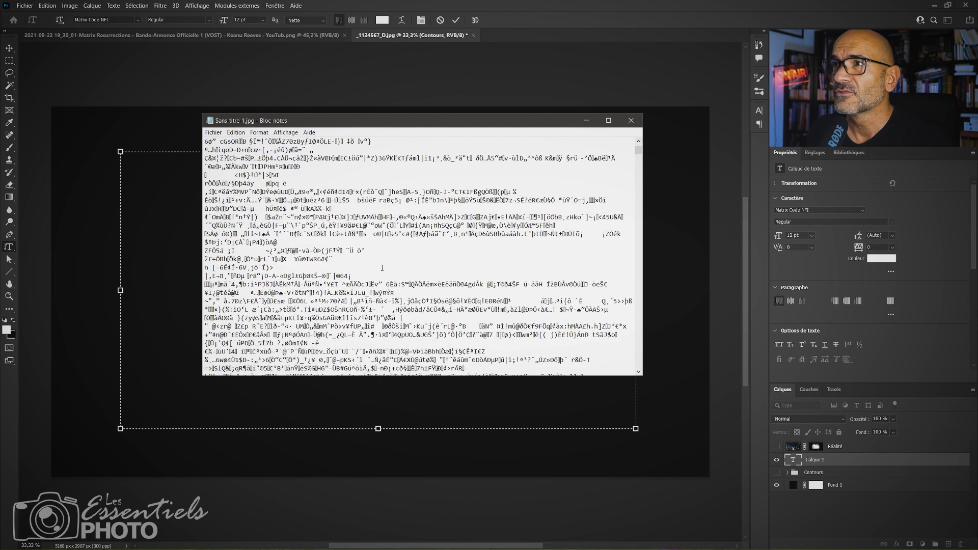
{"action": "scroll", "coordinate": [398, 329], "scroll_direction": "down", "scroll_amount": 5}
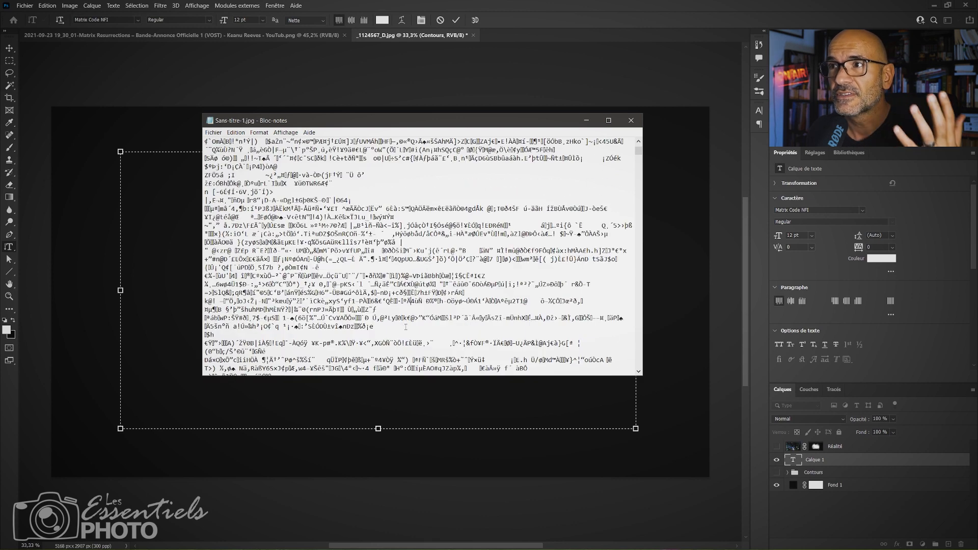
{"action": "left_click_drag", "start_coordinate": [398, 329], "coordinate": [205, 201]}
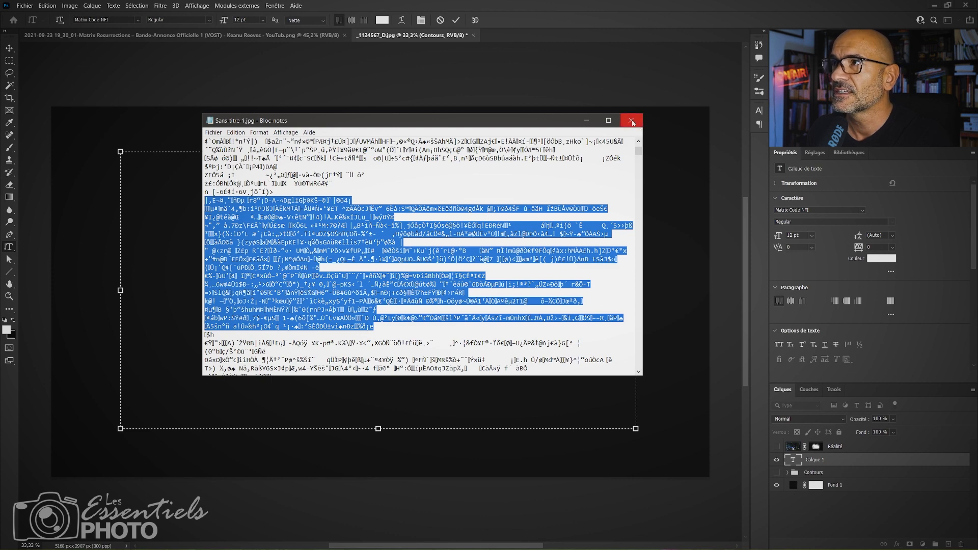
{"action": "left_click", "coordinate": [586, 121]}
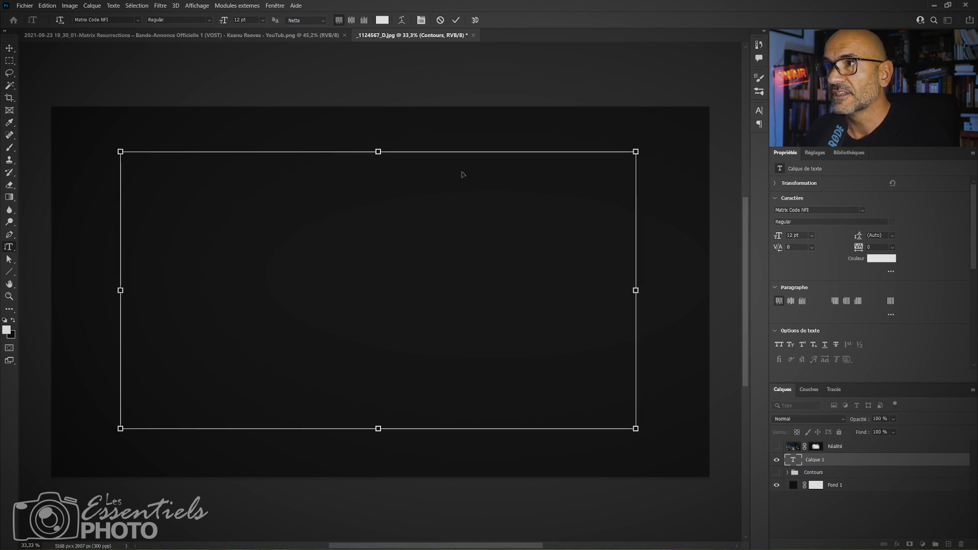
Paste the copied block of characters twice to fill the vertical text frame, and commit the text.
{"action": "key", "text": "ctrl+v"}
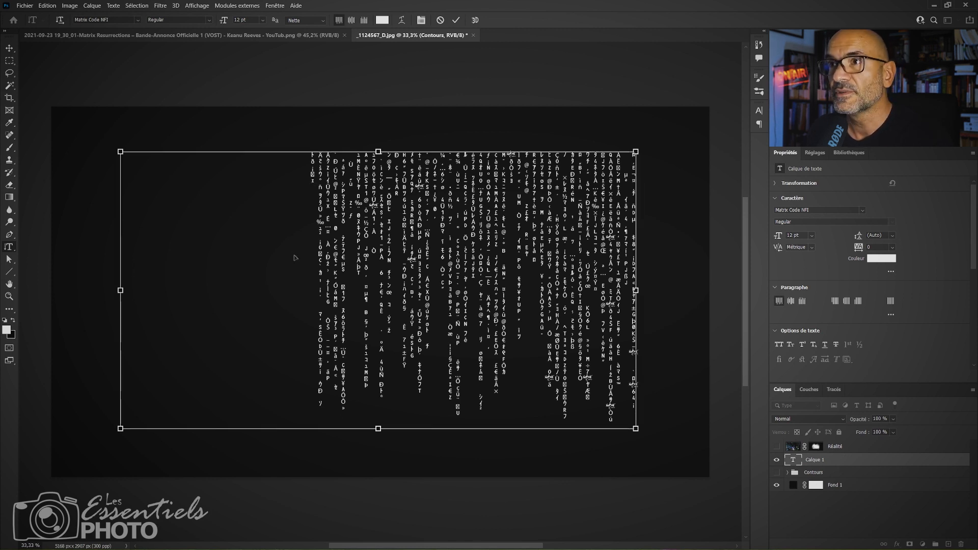
{"action": "key", "text": "ctrl+v"}
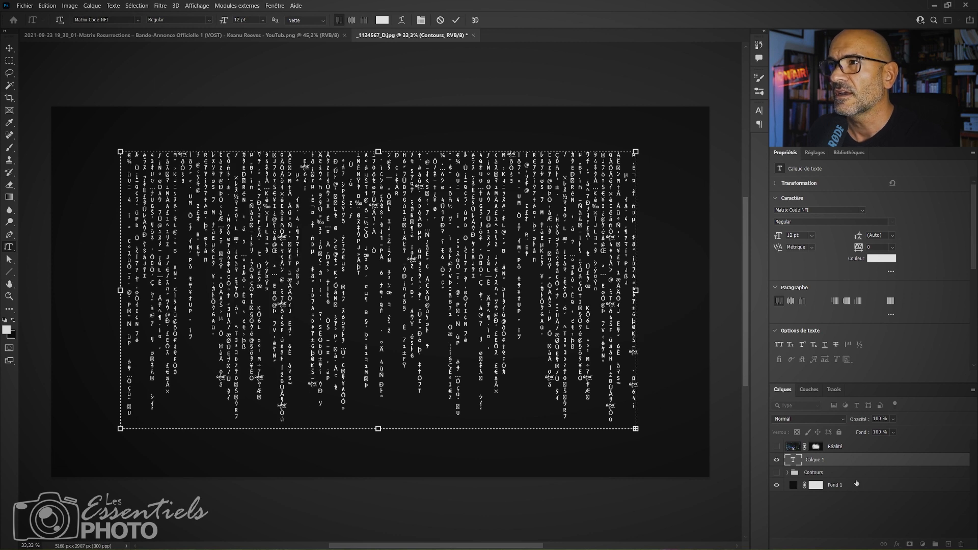
{"action": "left_click", "coordinate": [852, 461]}
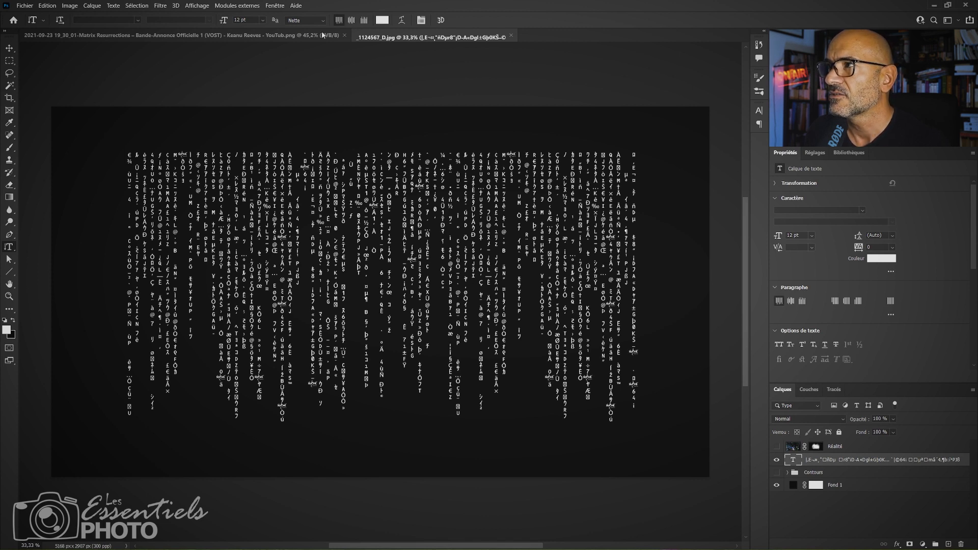
Recolour the Matrix code text to light green #84f781.
{"action": "left_click", "coordinate": [382, 21]}
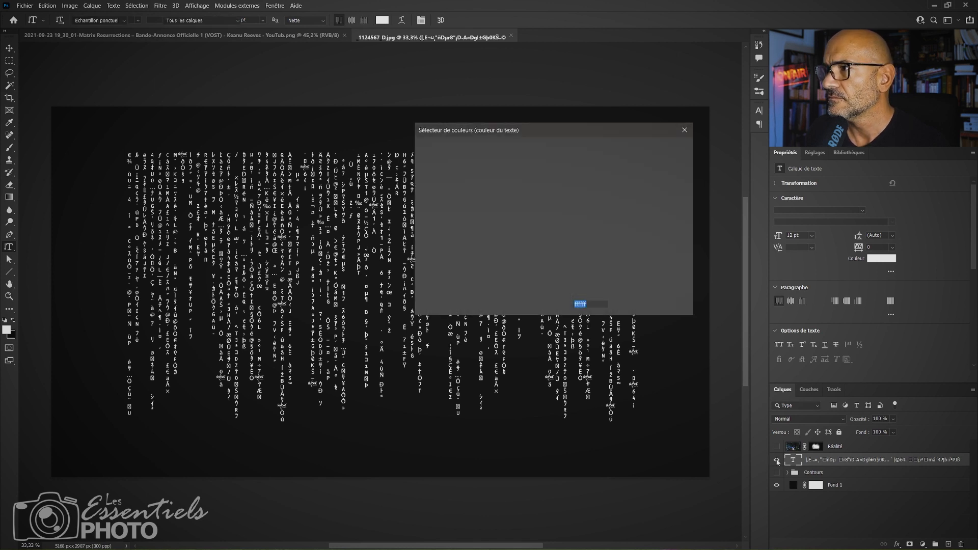
{"action": "left_click_drag", "start_coordinate": [554, 225], "coordinate": [554, 239]}
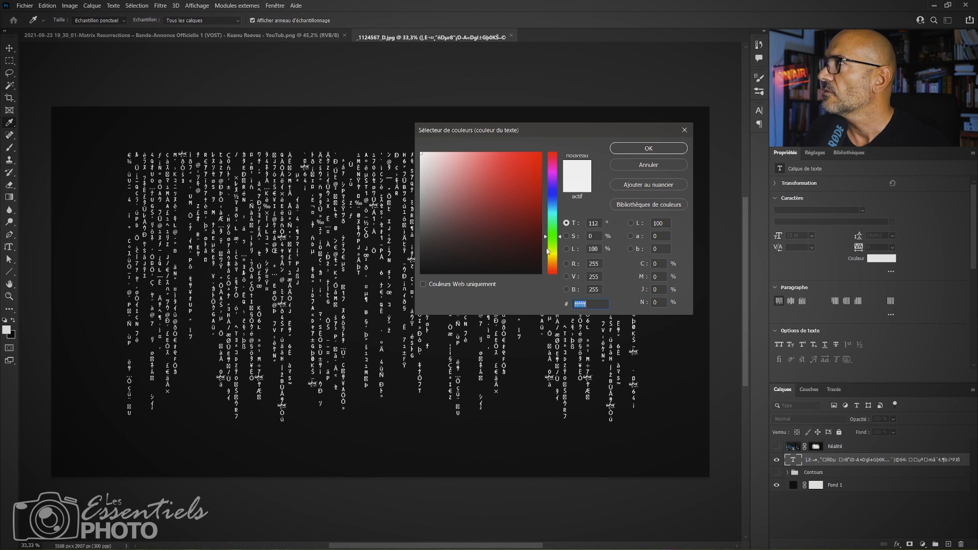
{"action": "mouse_move", "coordinate": [508, 202]}
{"action": "left_mouse_down"}
{"action": "mouse_move", "coordinate": [502, 171]}
{"action": "mouse_move", "coordinate": [479, 171]}
{"action": "mouse_move", "coordinate": [479, 158]}
{"action": "mouse_move", "coordinate": [525, 195]}
{"action": "mouse_move", "coordinate": [477, 158]}
{"action": "mouse_move", "coordinate": [486, 152]}
{"action": "mouse_move", "coordinate": [491, 175]}
{"action": "mouse_move", "coordinate": [487, 161]}
{"action": "left_mouse_up"}
{"action": "left_click", "coordinate": [491, 153]}
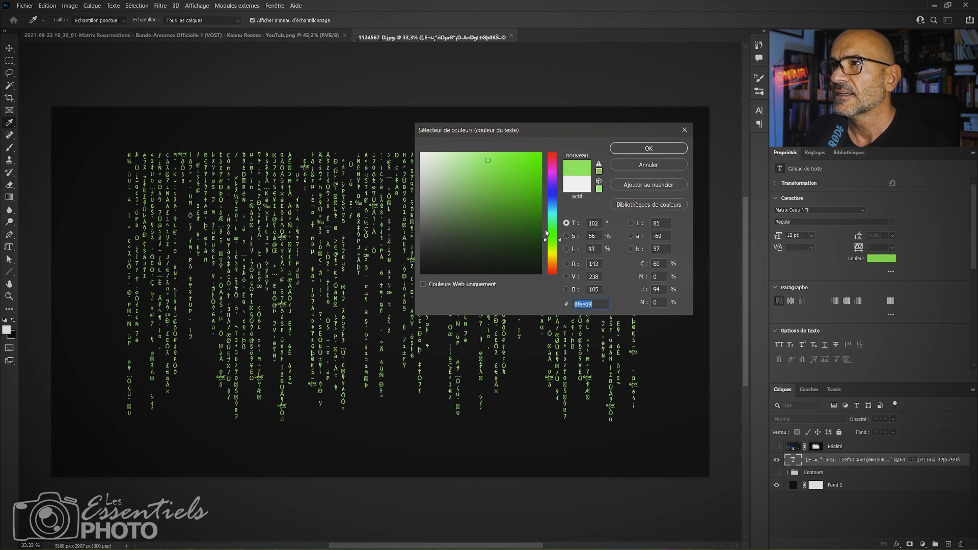
{"action": "left_click_drag", "start_coordinate": [546, 239], "coordinate": [546, 234]}
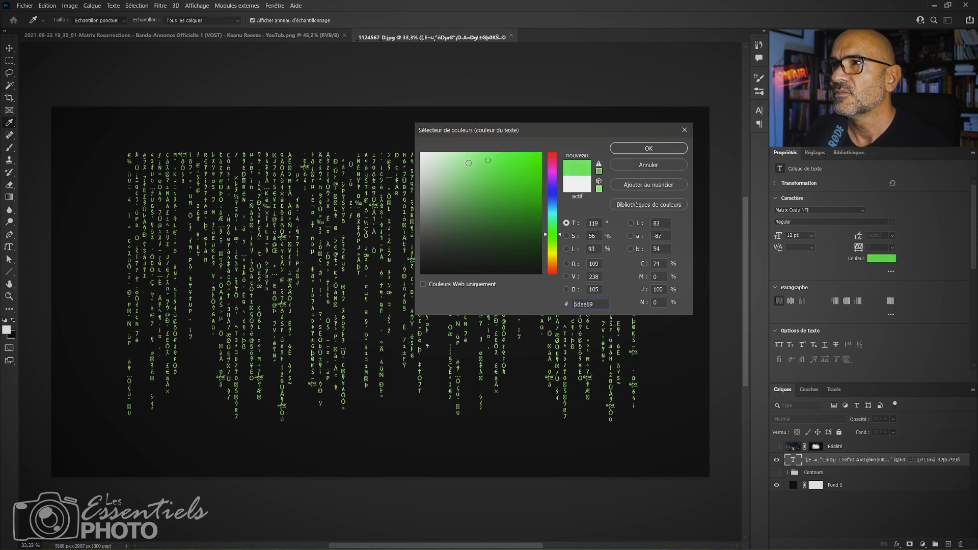
{"action": "left_click_drag", "start_coordinate": [486, 161], "coordinate": [479, 156]}
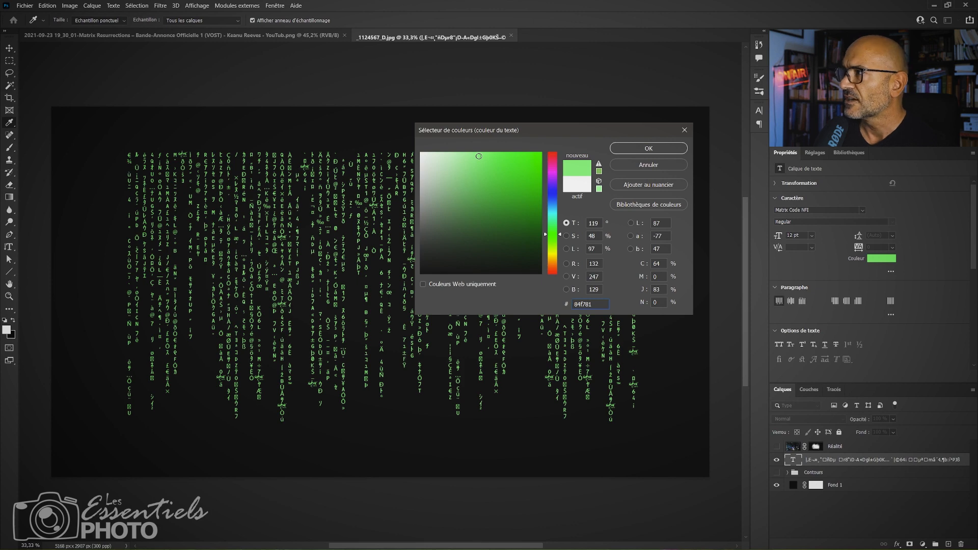
{"action": "left_click", "coordinate": [683, 150]}
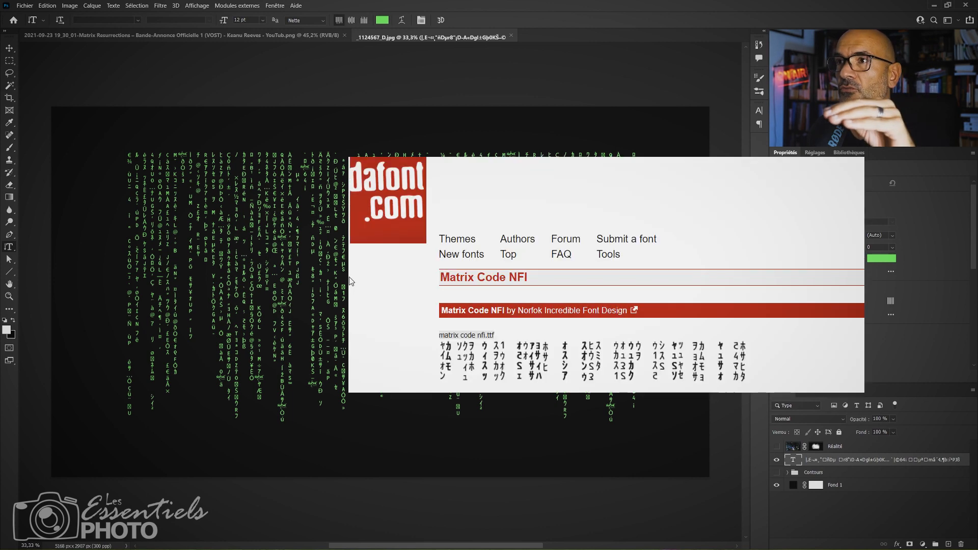
{"action": "left_click", "coordinate": [139, 20]}
{"action": "left_click", "coordinate": [139, 20]}
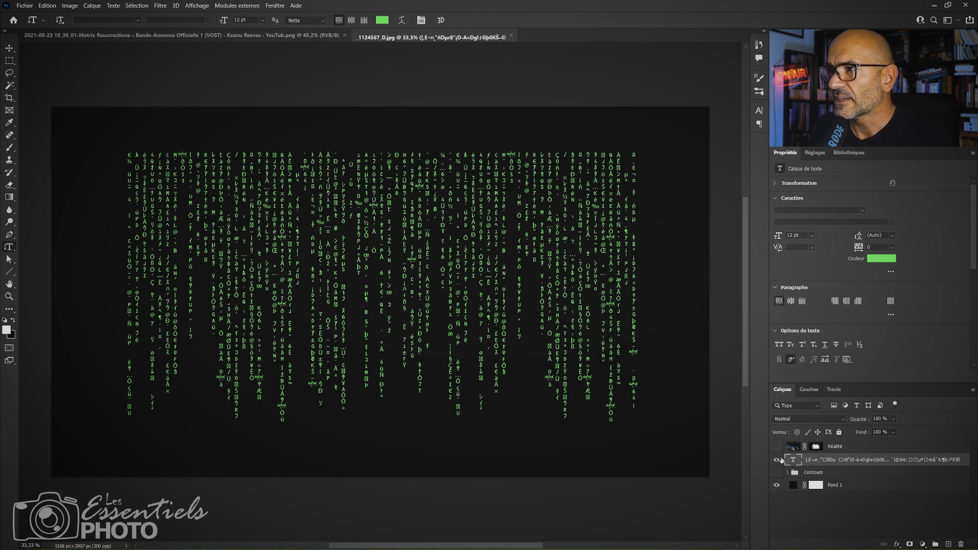
{"action": "left_click", "coordinate": [759, 113]}
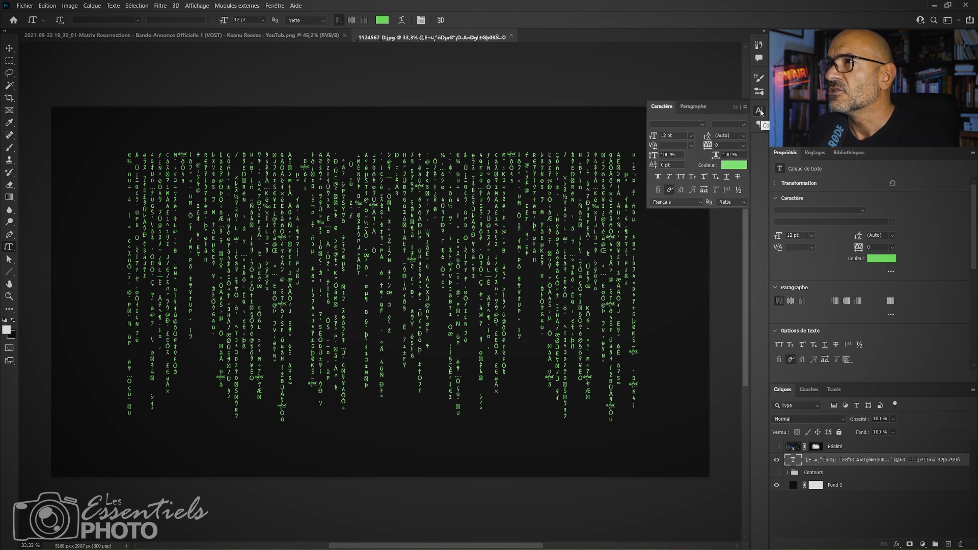
{"action": "left_click", "coordinate": [760, 111]}
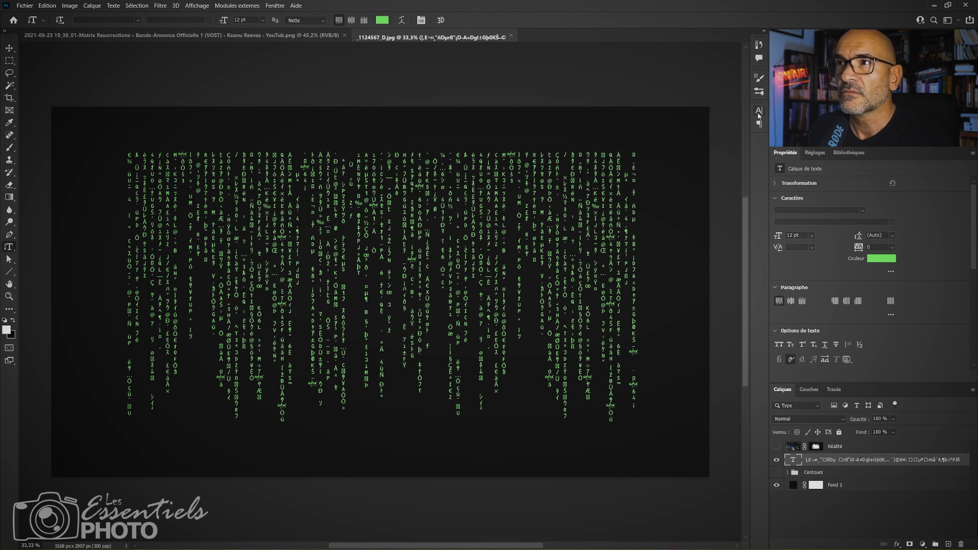
{"action": "left_click", "coordinate": [777, 461]}
{"action": "left_click", "coordinate": [777, 460]}
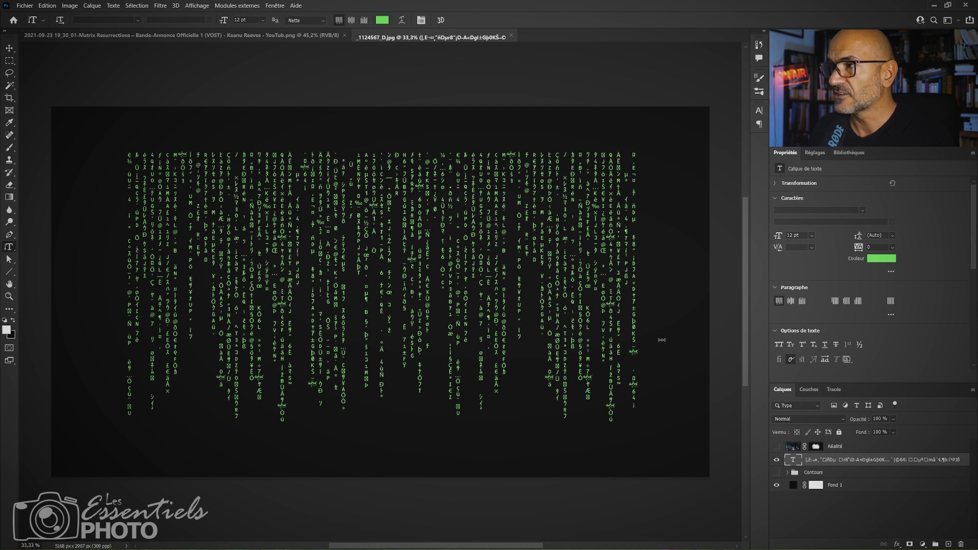
Duplicate the green code text layer and hide the original.
{"action": "key", "text": "ctrl+j"}
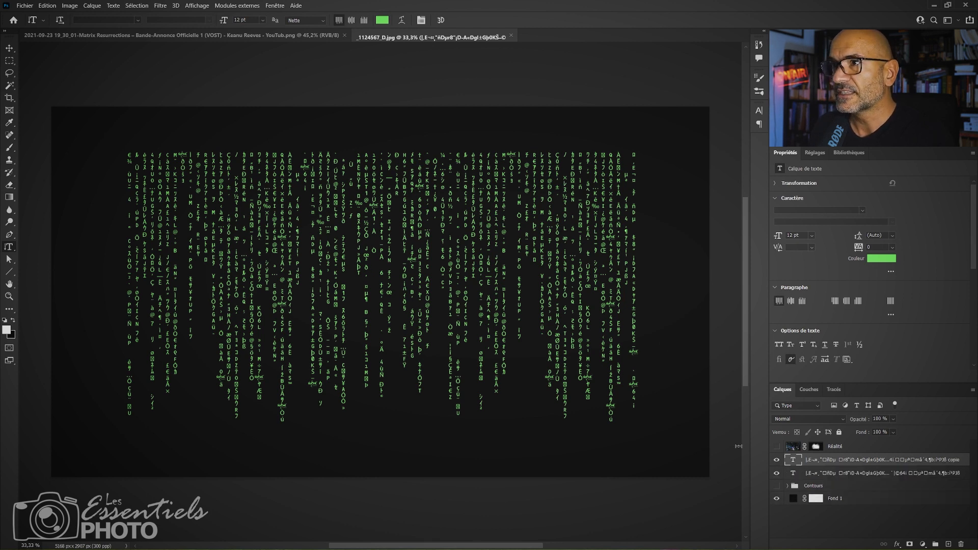
{"action": "left_click", "coordinate": [777, 473]}
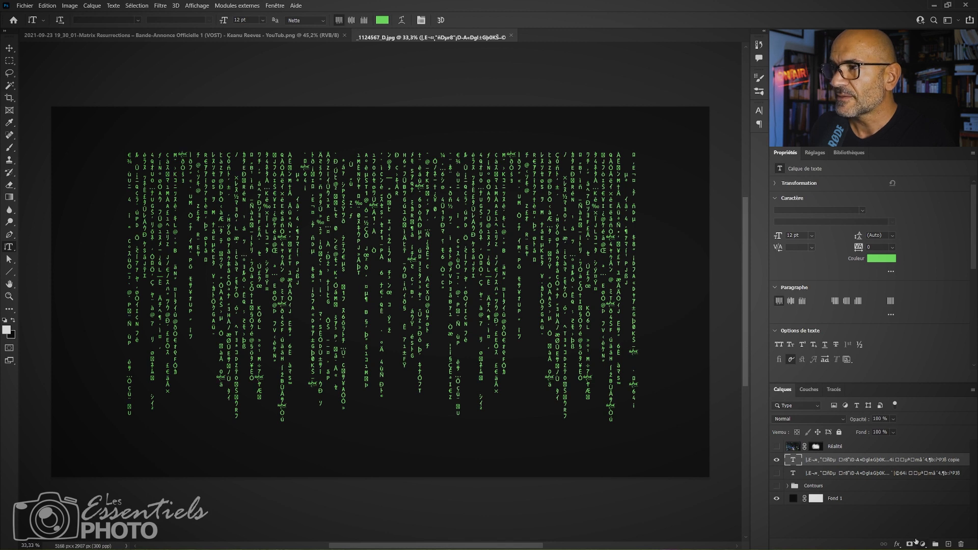
Add a Lueur externe effect to the text copy with pale green #d5ffcf as the glow colour.
{"action": "left_click", "coordinate": [898, 545]}
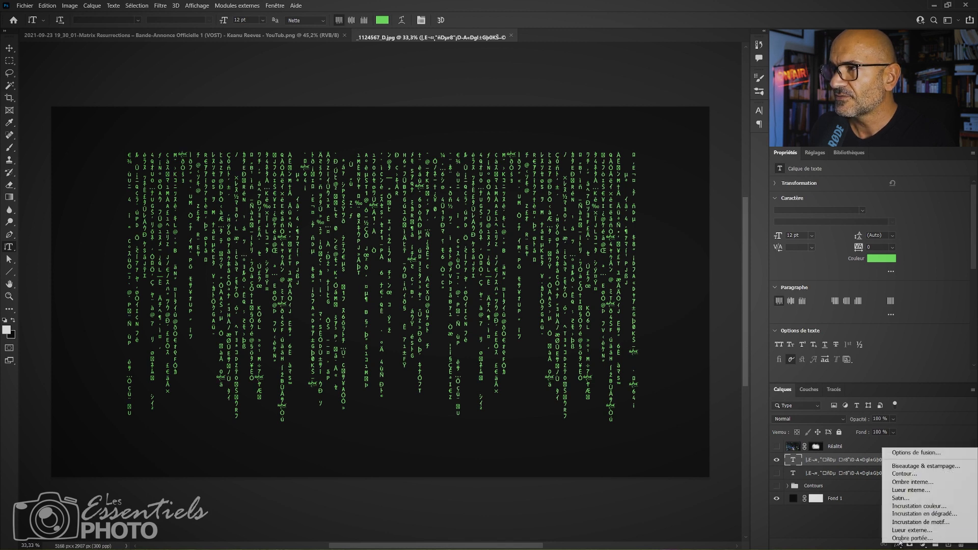
{"action": "left_click", "coordinate": [906, 529]}
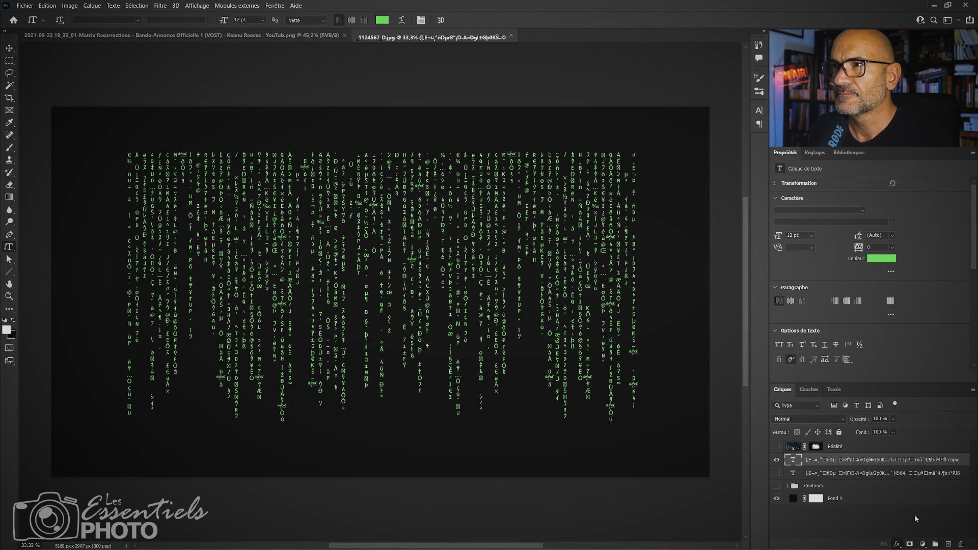
{"action": "mouse_move", "coordinate": [533, 298]}
{"action": "left_mouse_down"}
{"action": "mouse_move", "coordinate": [635, 231]}
{"action": "mouse_move", "coordinate": [638, 275]}
{"action": "mouse_move", "coordinate": [541, 298]}
{"action": "left_mouse_up"}
{"action": "left_click", "coordinate": [525, 367]}
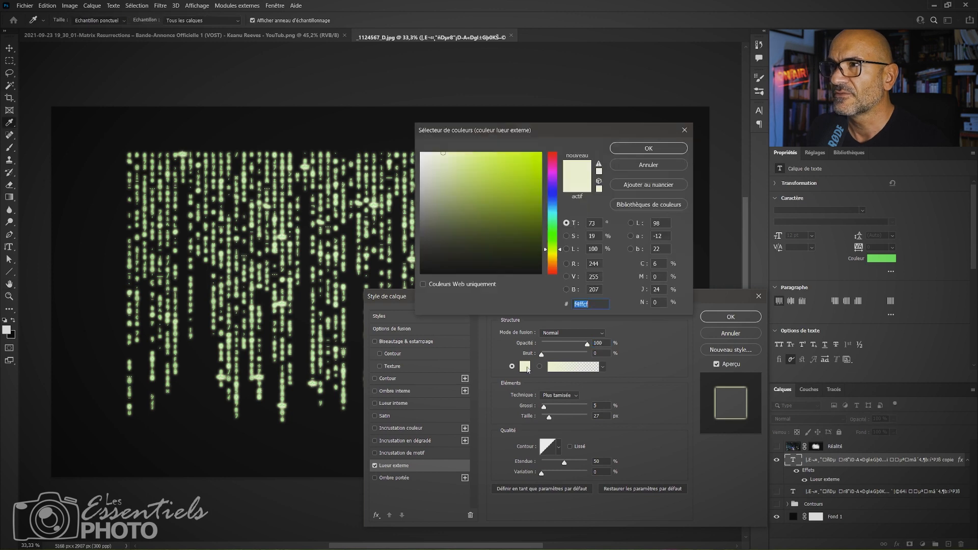
{"action": "left_click", "coordinate": [553, 236]}
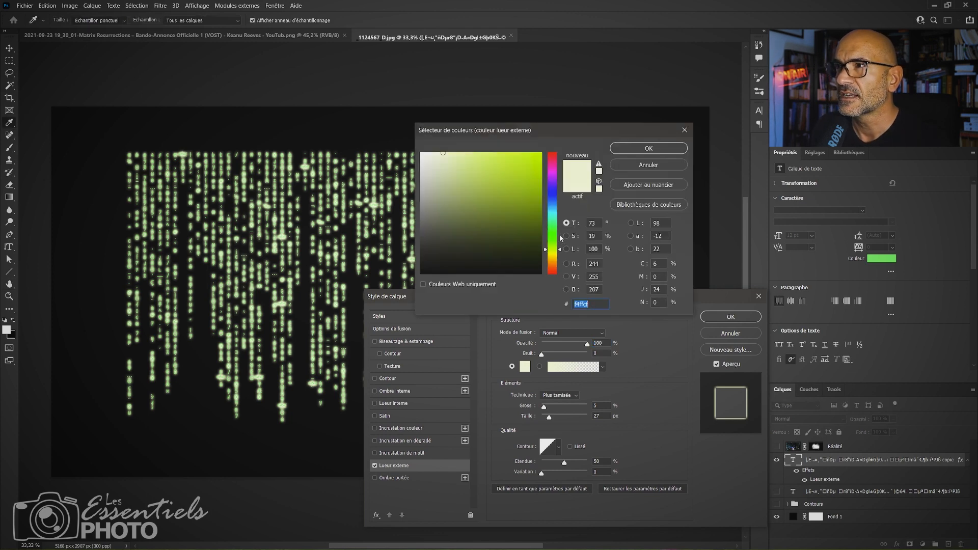
{"action": "left_click", "coordinate": [630, 151]}
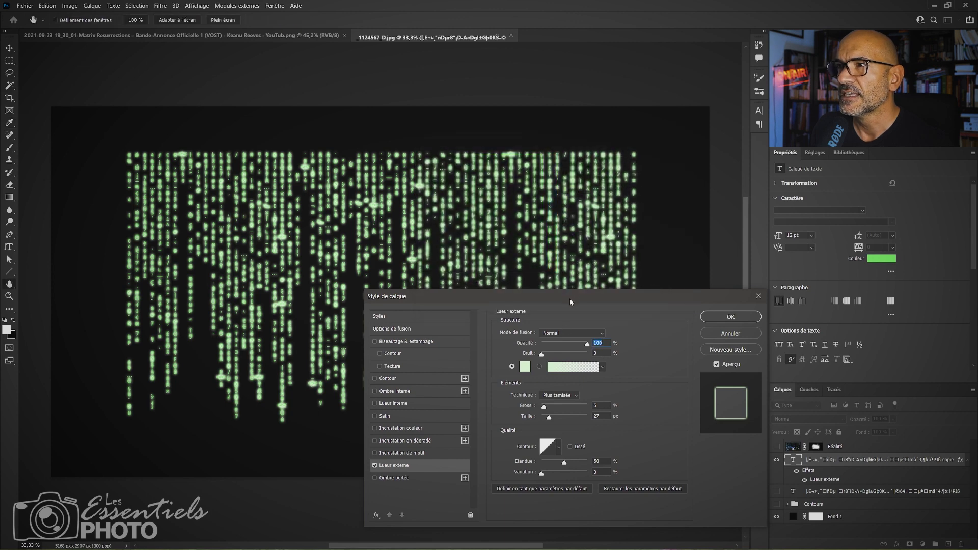
Keep the glow's blend mode on Normal, set Grossi to 2 % and Taille to 29 px, and apply the layer style.
{"action": "left_click_drag", "start_coordinate": [571, 302], "coordinate": [484, 337]}
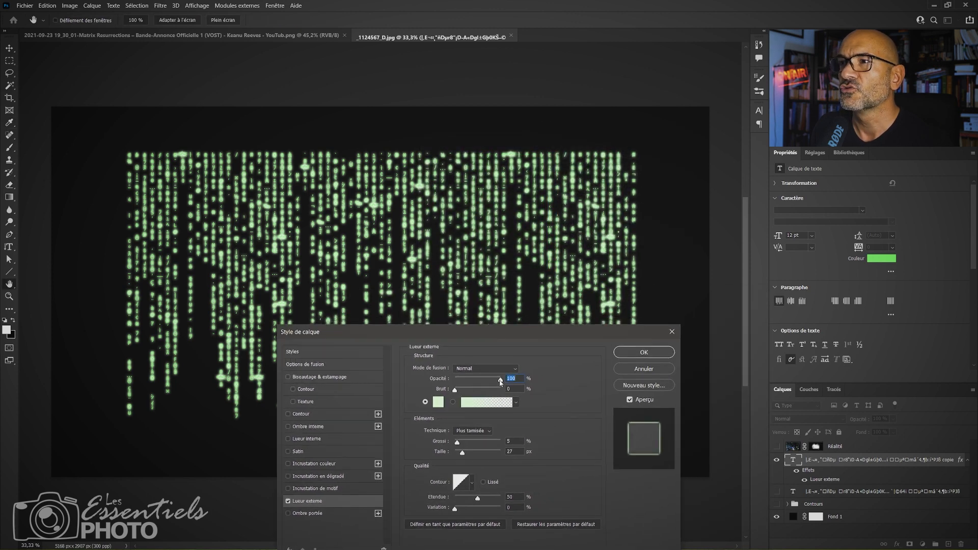
{"action": "left_click", "coordinate": [498, 367]}
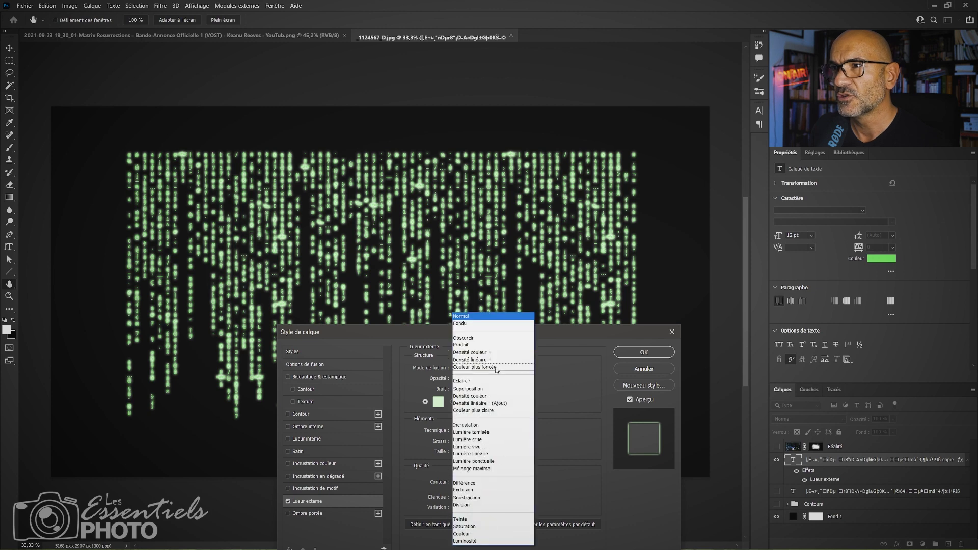
{"action": "left_click", "coordinate": [499, 312]}
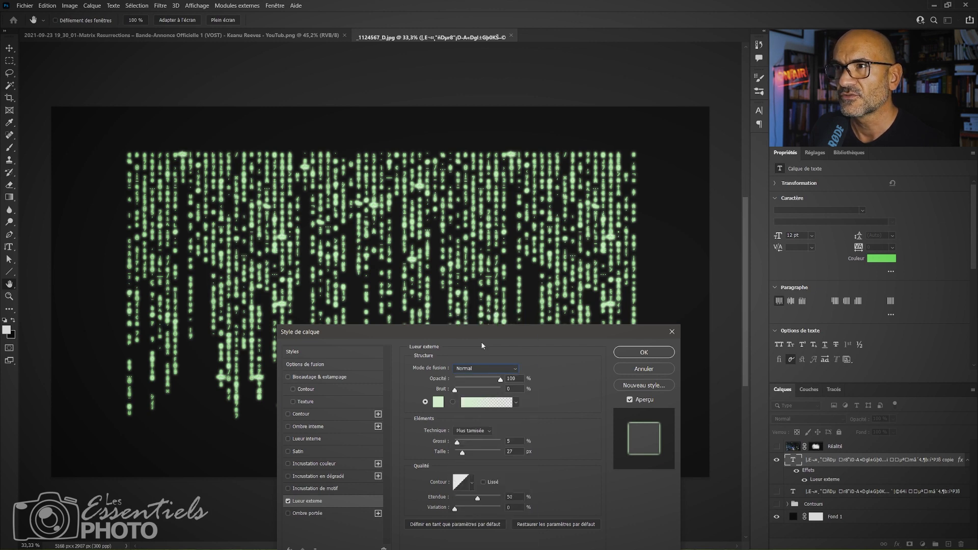
{"action": "left_click_drag", "start_coordinate": [372, 332], "coordinate": [332, 384]}
{"action": "left_click_drag", "start_coordinate": [487, 384], "coordinate": [560, 245]}
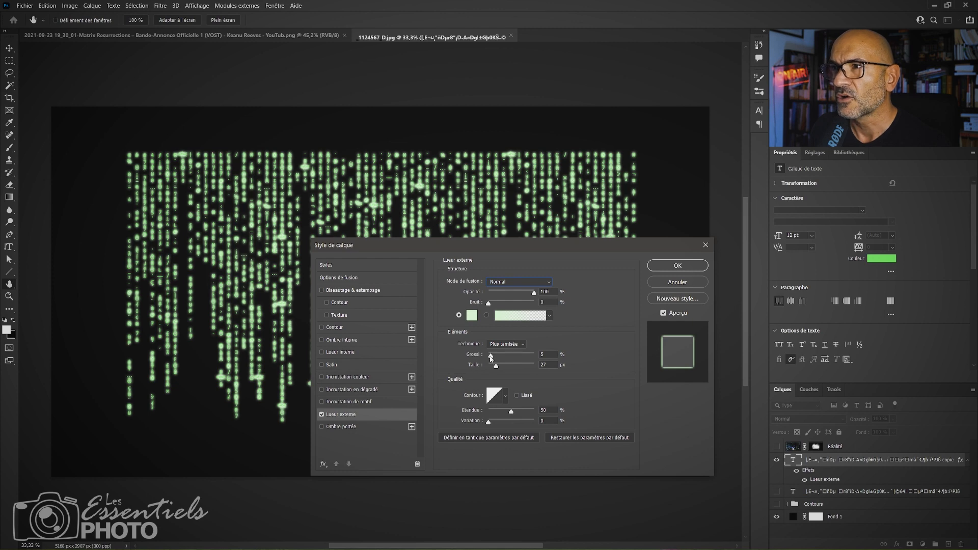
{"action": "left_click_drag", "start_coordinate": [492, 357], "coordinate": [496, 367]}
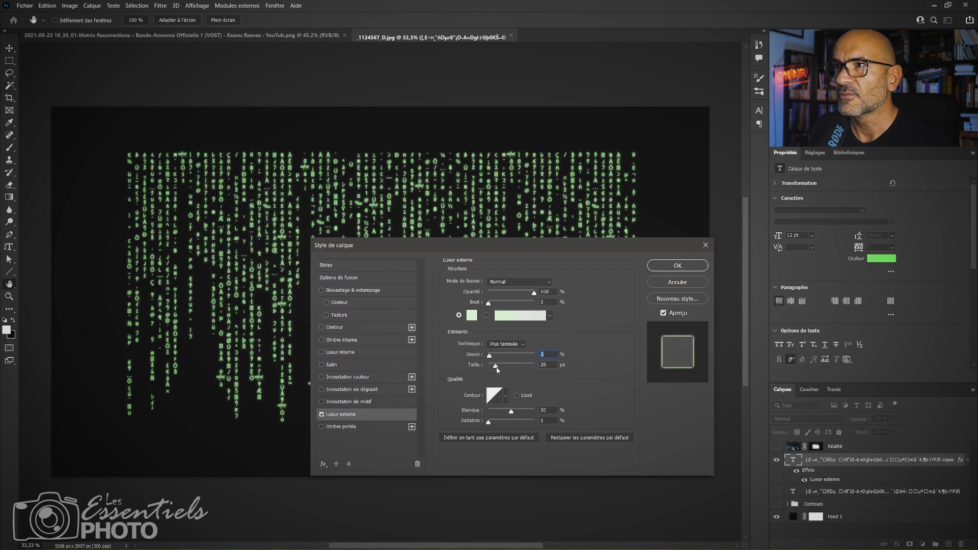
{"action": "left_click_drag", "start_coordinate": [482, 248], "coordinate": [463, 332]}
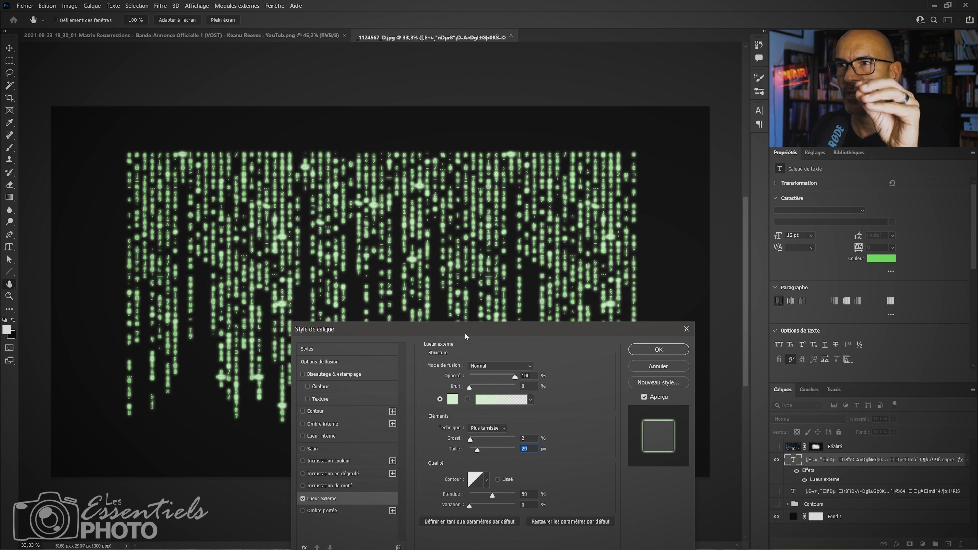
{"action": "left_click", "coordinate": [658, 351]}
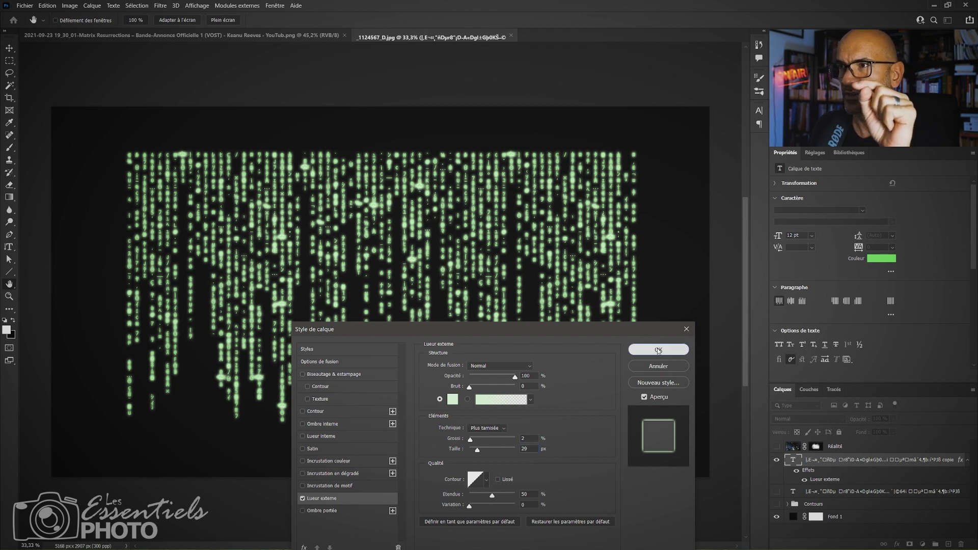
Compare the glowing copy with the original text, then leave the copy hidden and the original shown and selected.
{"action": "left_click", "coordinate": [777, 461]}
{"action": "left_click", "coordinate": [776, 492]}
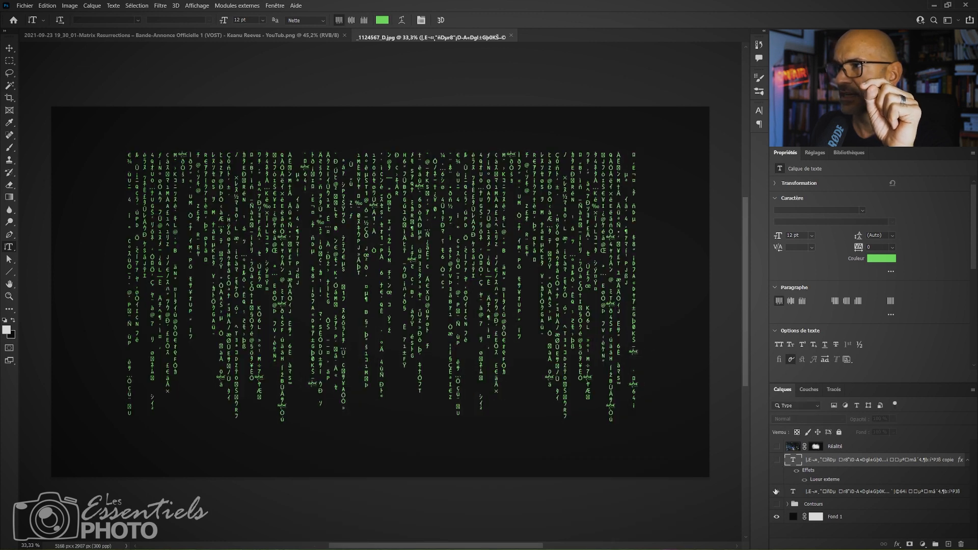
{"action": "left_click", "coordinate": [778, 461]}
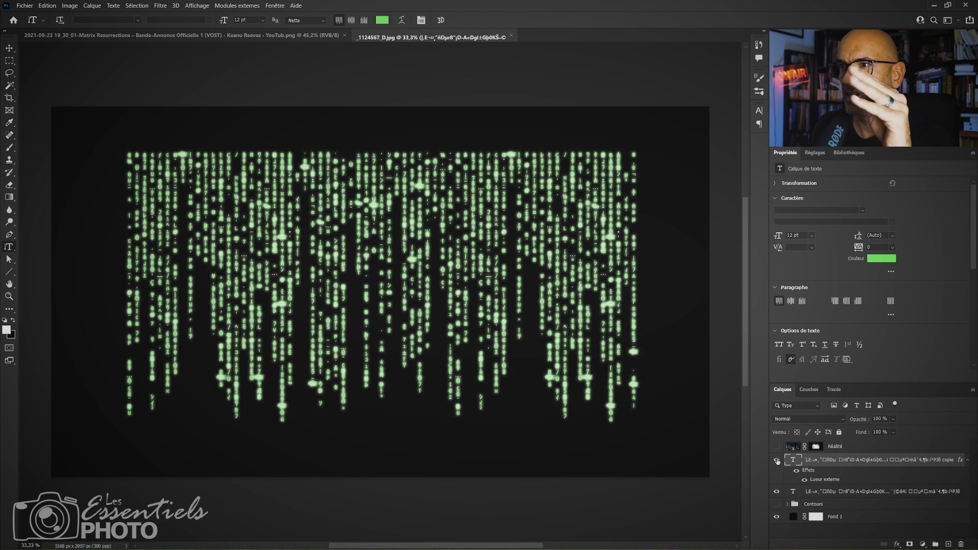
{"action": "left_click", "coordinate": [777, 461]}
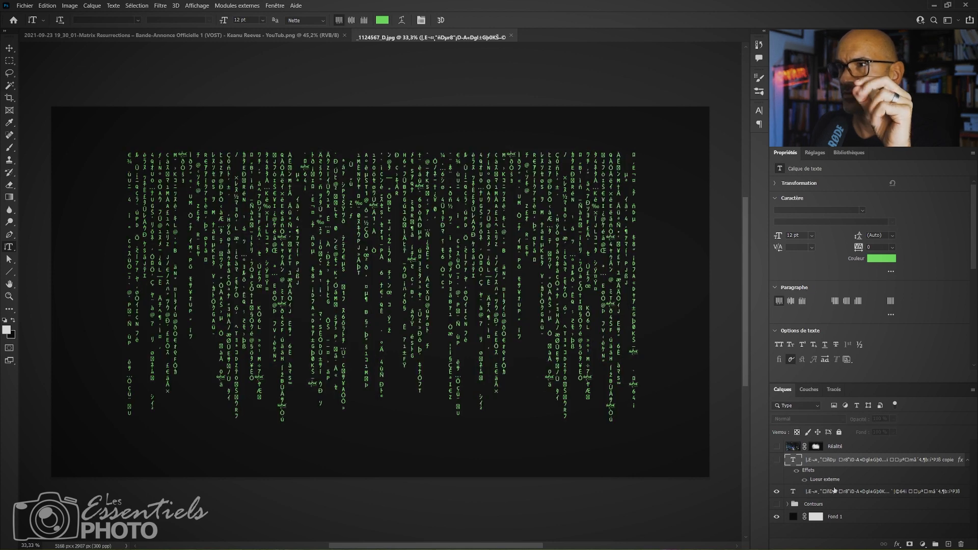
{"action": "left_click", "coordinate": [832, 492]}
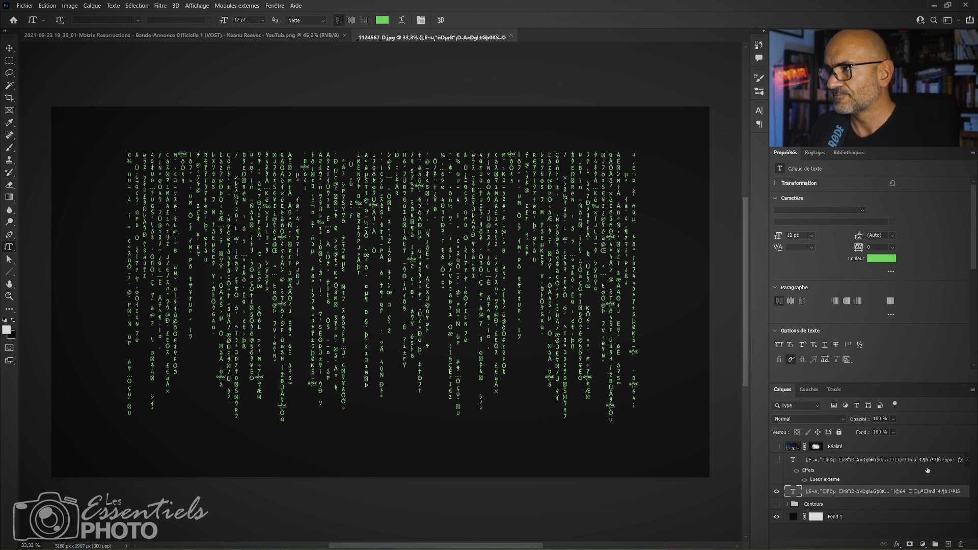
Copy the layer style from the glowing text copy and paste it onto the original text layer.
{"action": "right_click", "coordinate": [906, 463]}
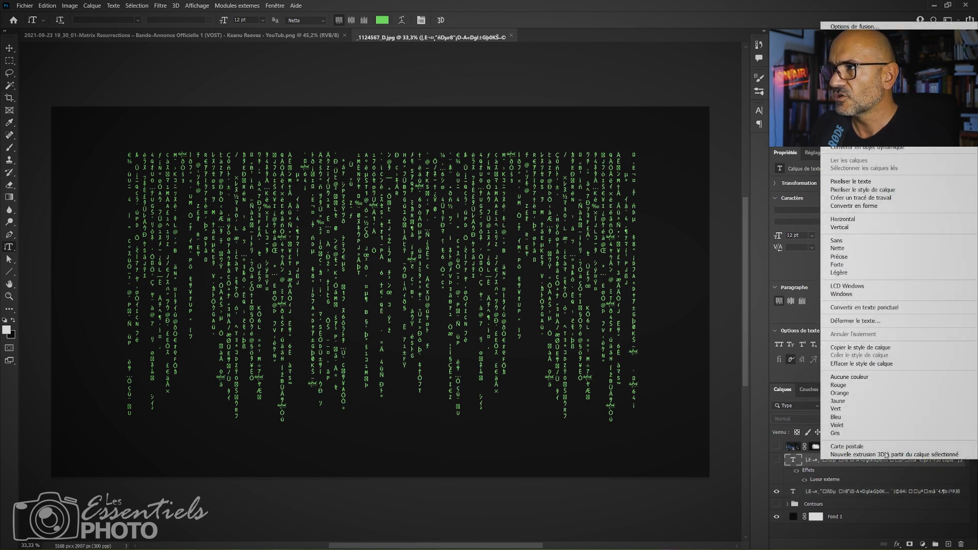
{"action": "left_click", "coordinate": [861, 347]}
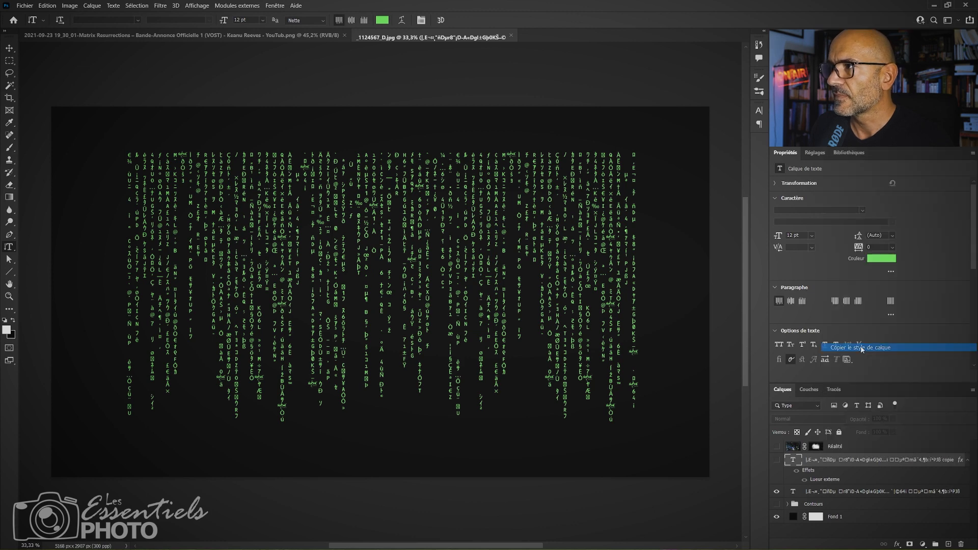
{"action": "right_click", "coordinate": [844, 491]}
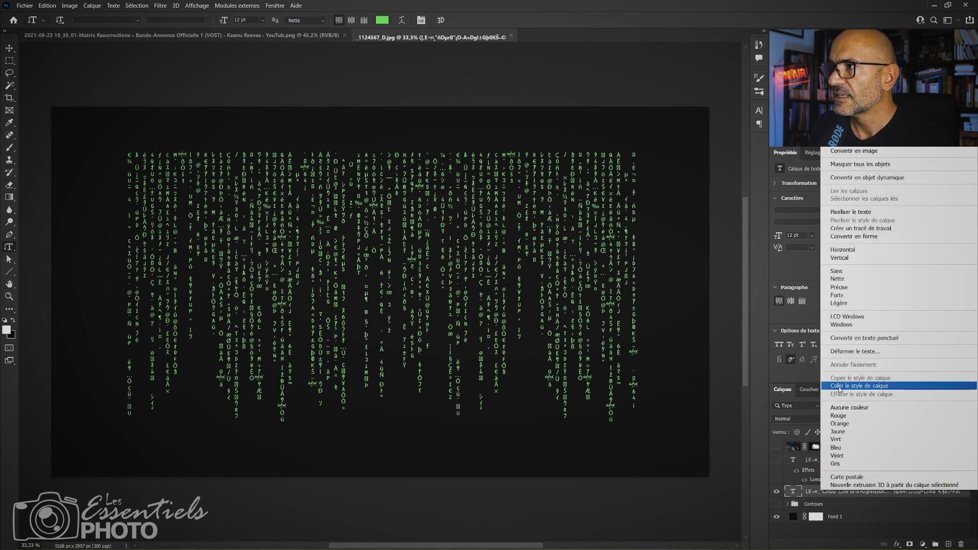
{"action": "left_click", "coordinate": [840, 387]}
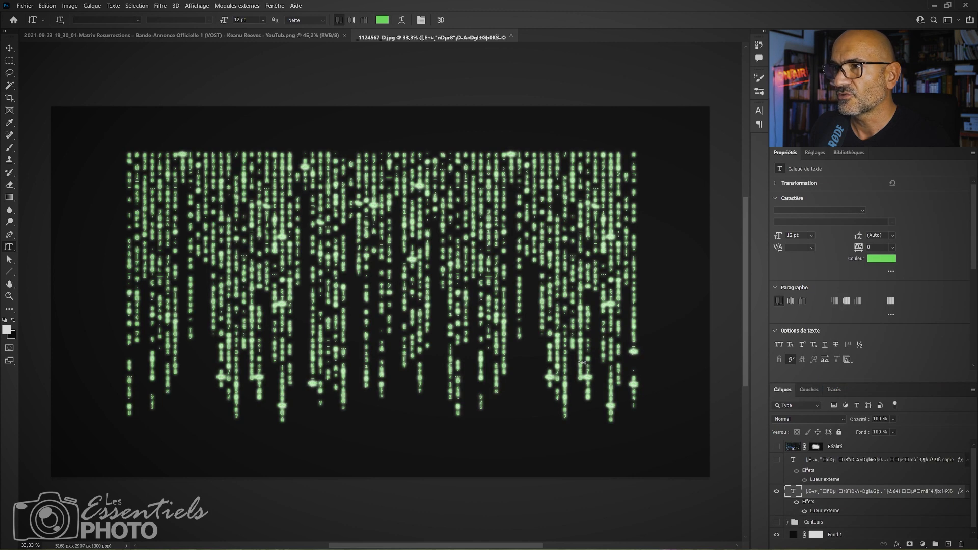
Reduce the original text's Lueur externe to a Taille of 18 px and an Opacité of 60 %, and apply the layer style.
{"action": "left_click", "coordinate": [968, 493]}
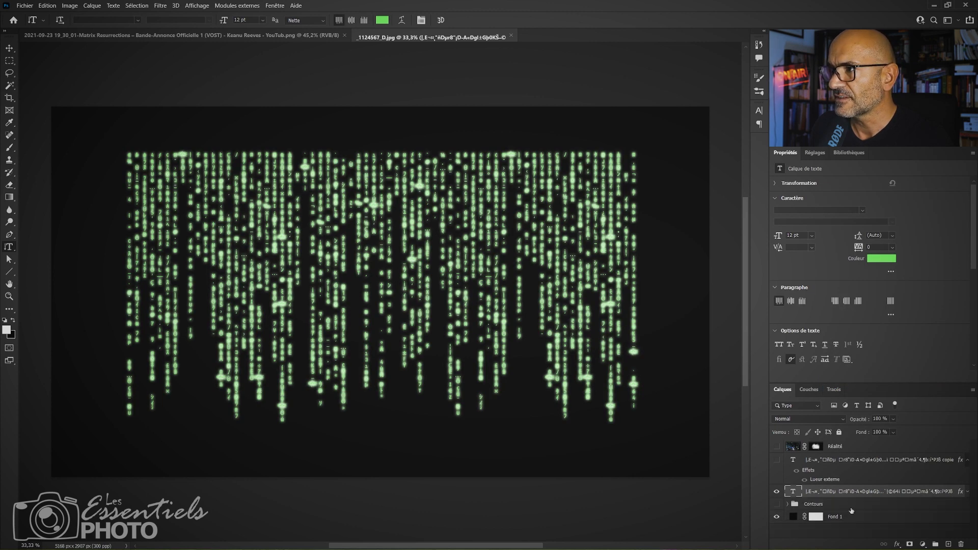
{"action": "left_click", "coordinate": [968, 493]}
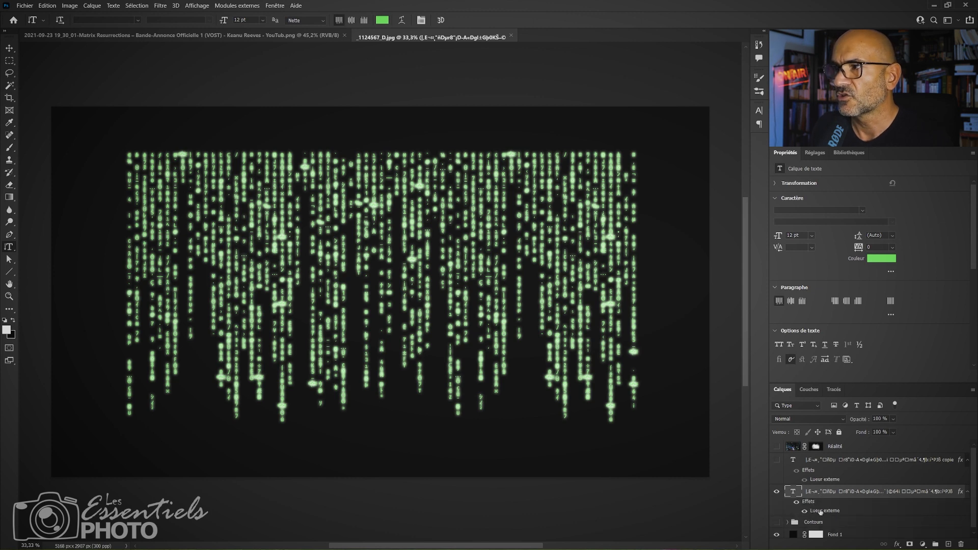
{"action": "double_click", "coordinate": [814, 511]}
{"action": "left_click_drag", "start_coordinate": [583, 316], "coordinate": [746, 157]}
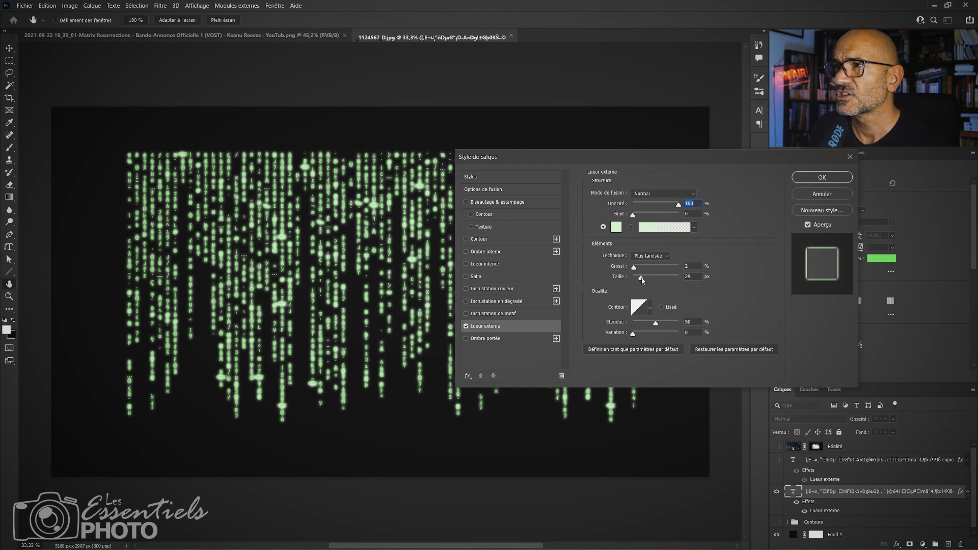
{"action": "left_click_drag", "start_coordinate": [641, 278], "coordinate": [637, 277]}
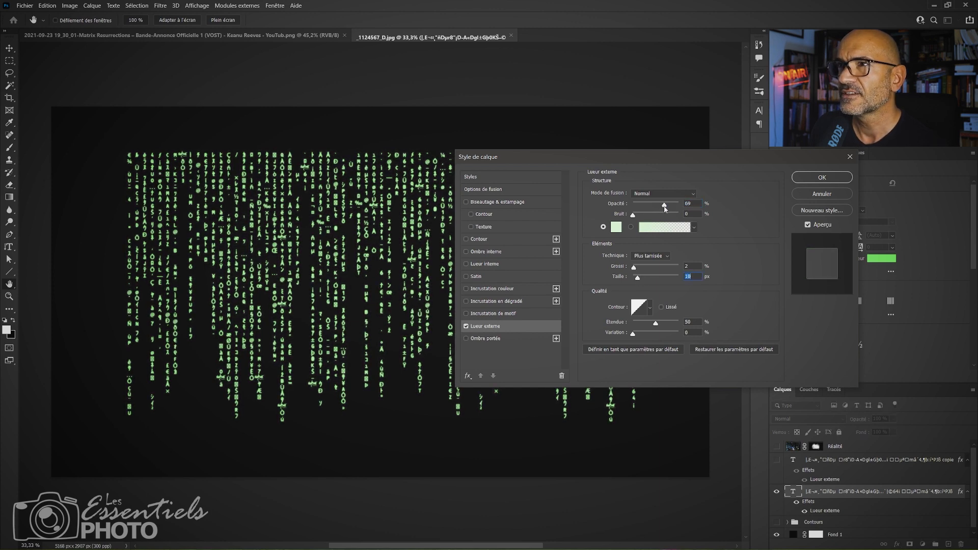
{"action": "left_click_drag", "start_coordinate": [675, 208], "coordinate": [662, 206]}
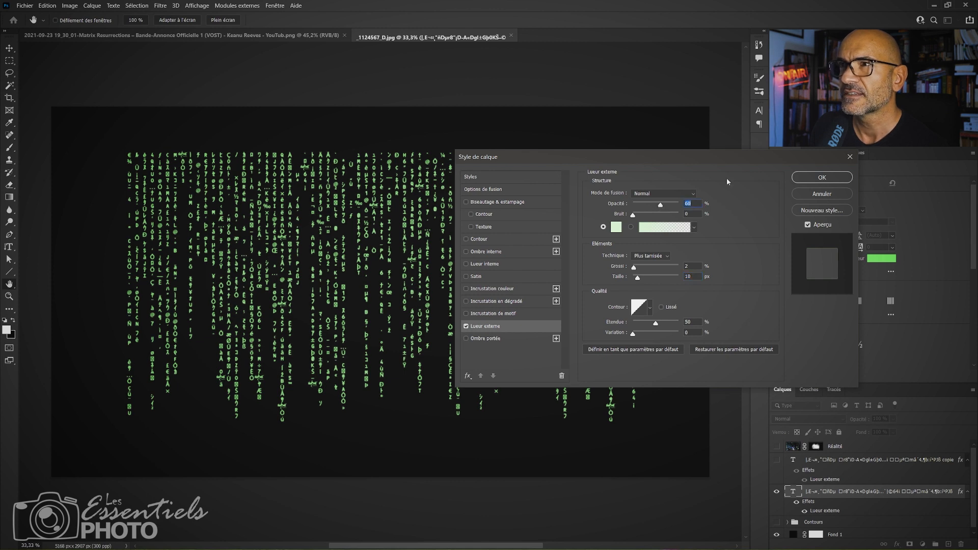
{"action": "left_click", "coordinate": [822, 179]}
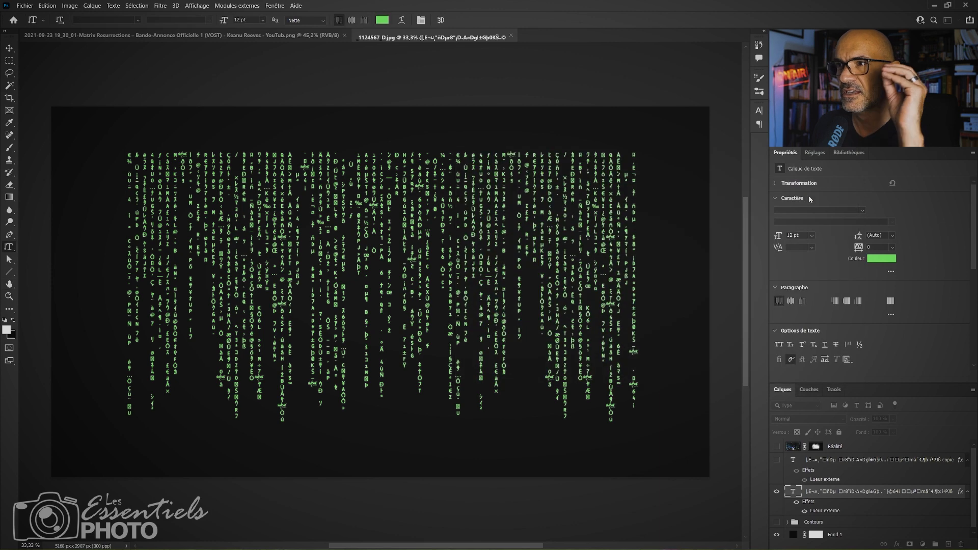
Show and select the glowing text copy, collapse the effects lists of both text layers, and add a white layer mask to the copy.
{"action": "left_click", "coordinate": [776, 462]}
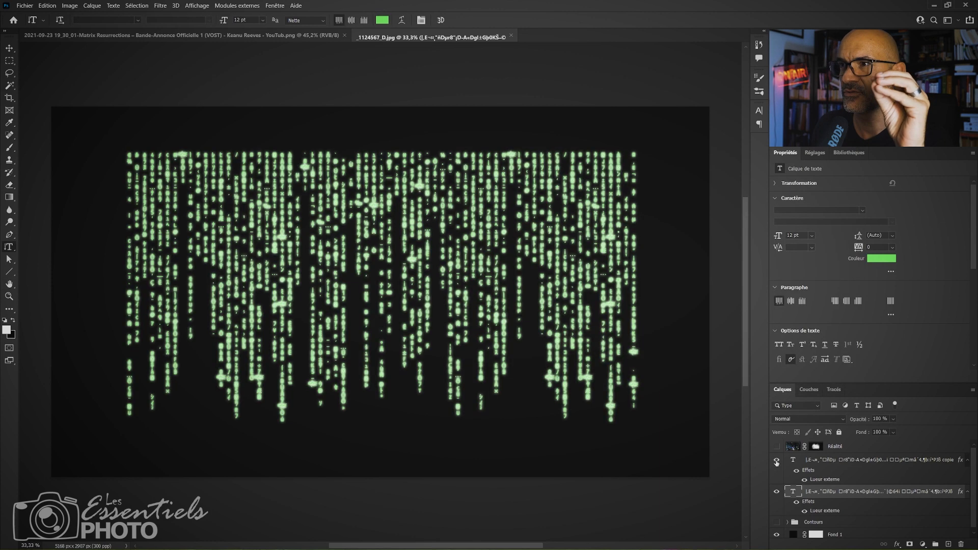
{"action": "left_click", "coordinate": [830, 461]}
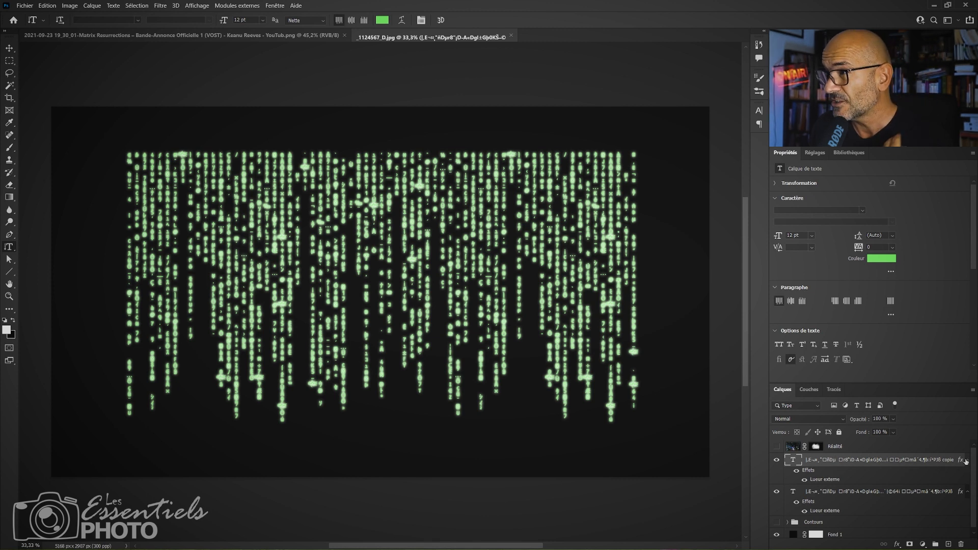
{"action": "left_click", "coordinate": [968, 492]}
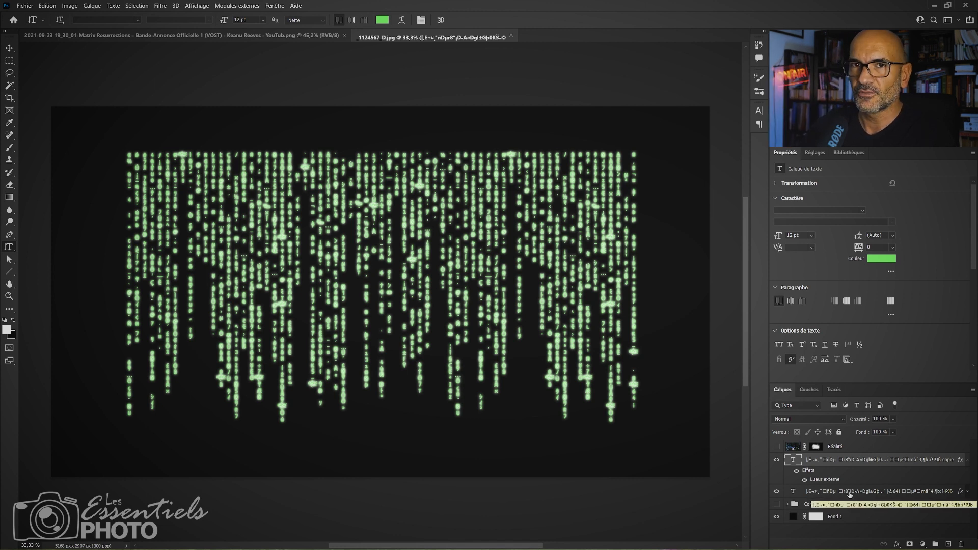
{"action": "left_click", "coordinate": [967, 461]}
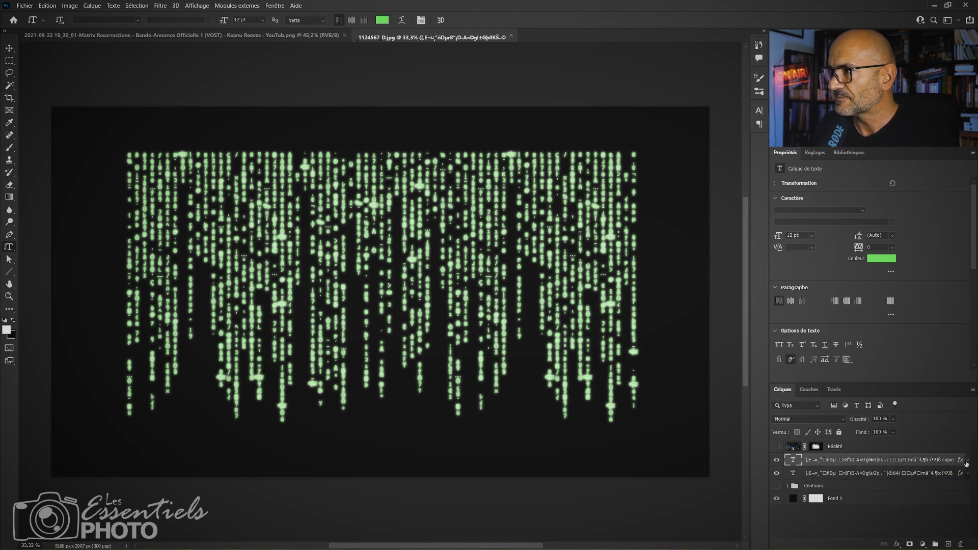
{"action": "left_click", "coordinate": [910, 545]}
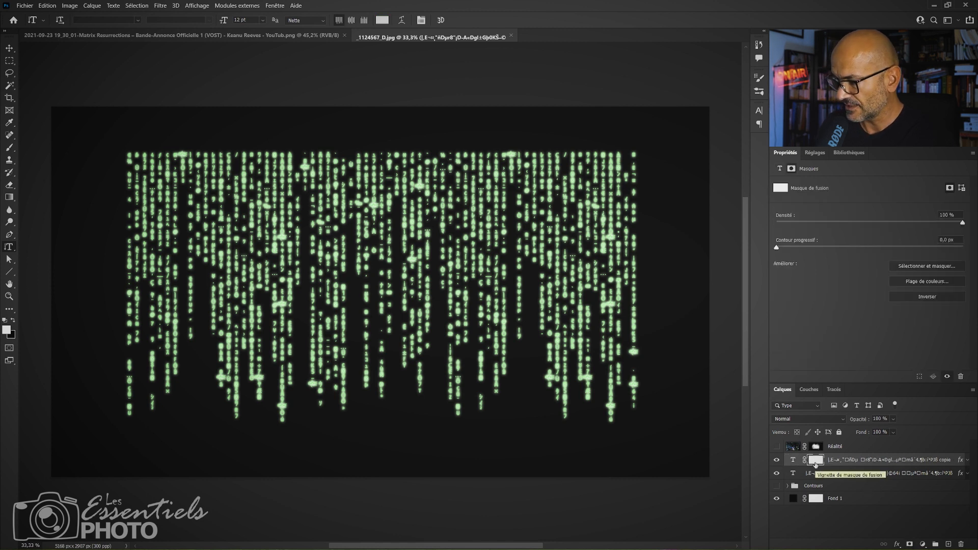
Hide the original text and paint black with a soft brush on the copy's mask over the upper left and centre of the code.
{"action": "key", "text": "b"}
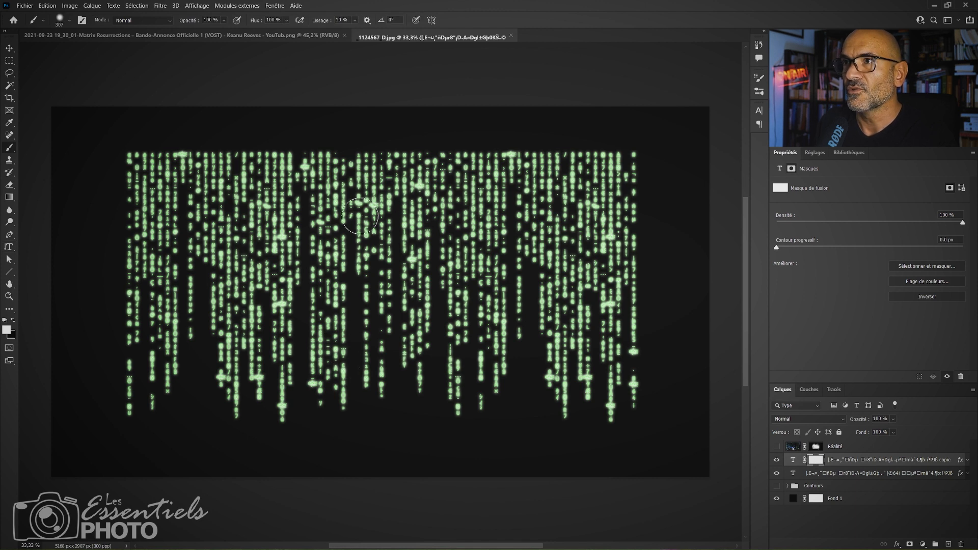
{"action": "key", "text": "x"}
{"action": "mouse_move", "coordinate": [379, 174]}
{"action": "left_mouse_down"}
{"action": "mouse_move", "coordinate": [366, 207]}
{"action": "mouse_move", "coordinate": [379, 192]}
{"action": "mouse_move", "coordinate": [365, 170]}
{"action": "mouse_move", "coordinate": [377, 265]}
{"action": "left_mouse_up"}
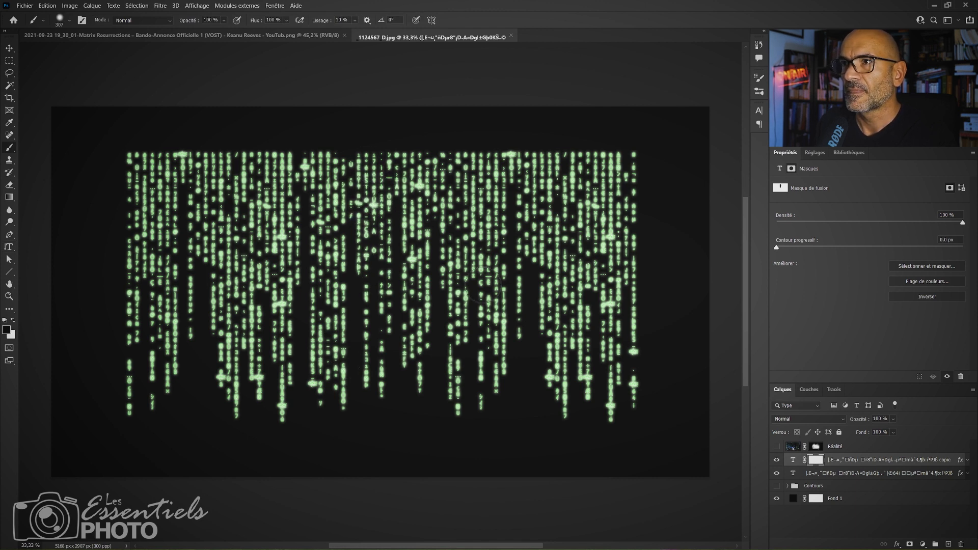
{"action": "left_click", "coordinate": [776, 474]}
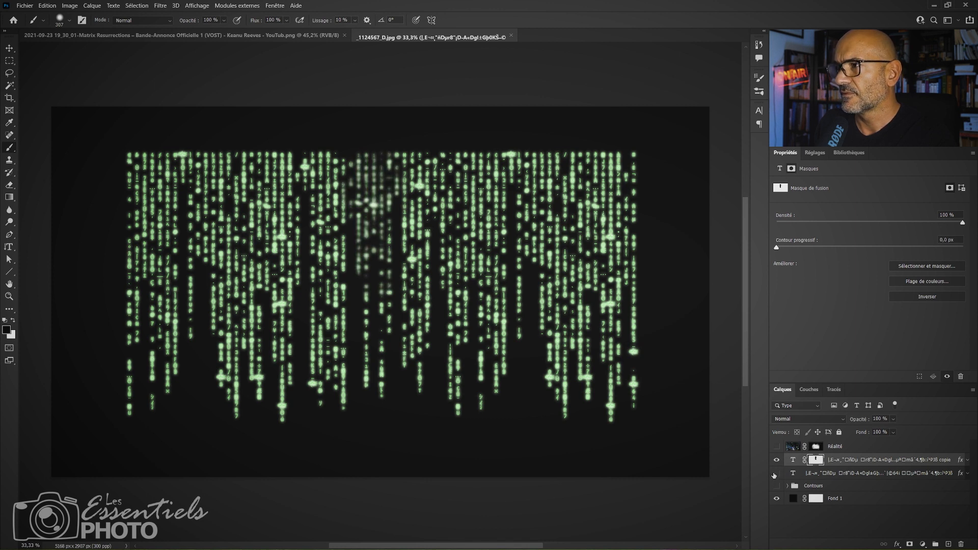
{"action": "left_click", "coordinate": [777, 474]}
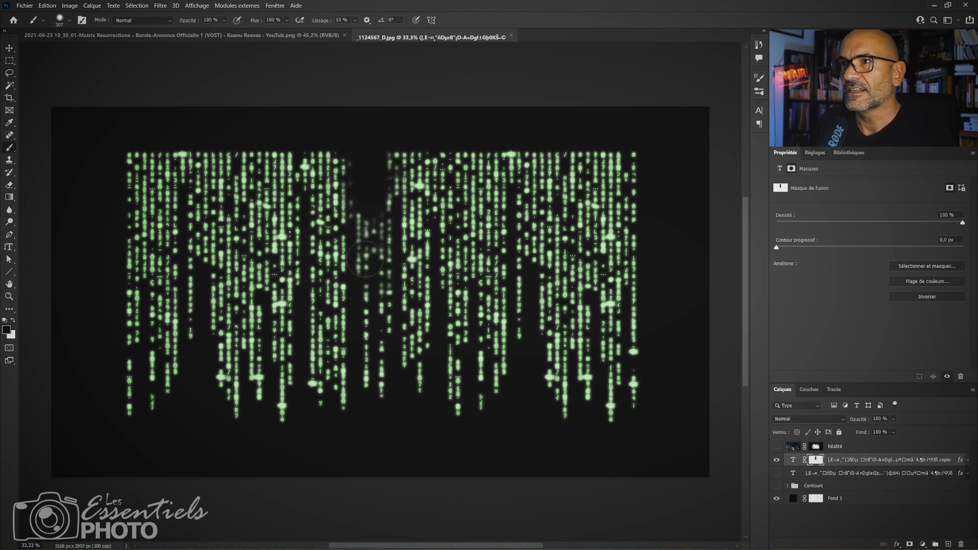
{"action": "mouse_move", "coordinate": [373, 249]}
{"action": "left_mouse_down"}
{"action": "mouse_move", "coordinate": [404, 218]}
{"action": "mouse_move", "coordinate": [393, 148]}
{"action": "mouse_move", "coordinate": [369, 214]}
{"action": "left_mouse_up"}
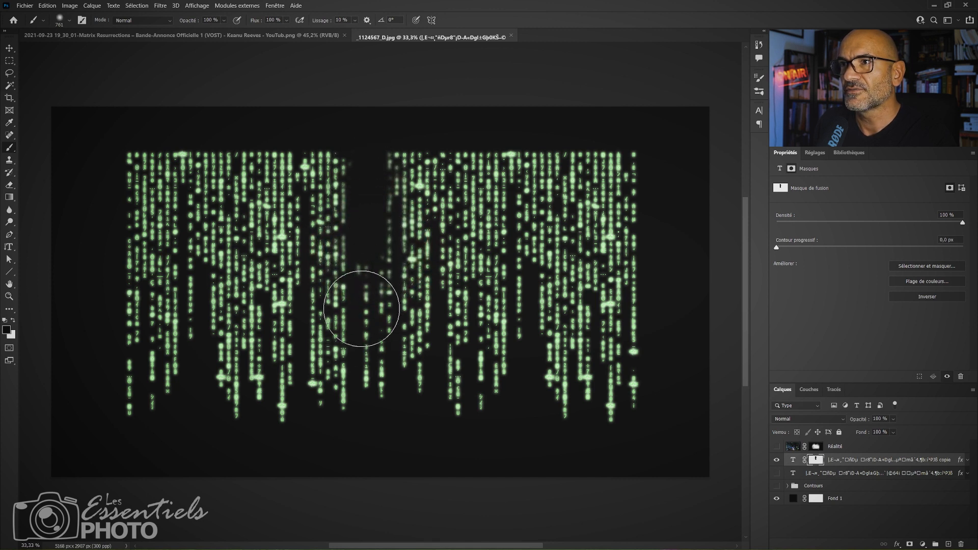
{"action": "mouse_move", "coordinate": [362, 309]}
{"action": "left_mouse_down"}
{"action": "mouse_move", "coordinate": [377, 202]}
{"action": "mouse_move", "coordinate": [370, 319]}
{"action": "mouse_move", "coordinate": [368, 300]}
{"action": "mouse_move", "coordinate": [359, 310]}
{"action": "mouse_move", "coordinate": [318, 260]}
{"action": "mouse_move", "coordinate": [331, 266]}
{"action": "mouse_move", "coordinate": [334, 250]}
{"action": "mouse_move", "coordinate": [328, 191]}
{"action": "mouse_move", "coordinate": [340, 239]}
{"action": "mouse_move", "coordinate": [336, 160]}
{"action": "mouse_move", "coordinate": [311, 152]}
{"action": "mouse_move", "coordinate": [328, 233]}
{"action": "mouse_move", "coordinate": [316, 237]}
{"action": "mouse_move", "coordinate": [258, 151]}
{"action": "mouse_move", "coordinate": [210, 200]}
{"action": "mouse_move", "coordinate": [182, 261]}
{"action": "mouse_move", "coordinate": [252, 209]}
{"action": "mouse_move", "coordinate": [332, 252]}
{"action": "mouse_move", "coordinate": [417, 244]}
{"action": "left_mouse_up"}
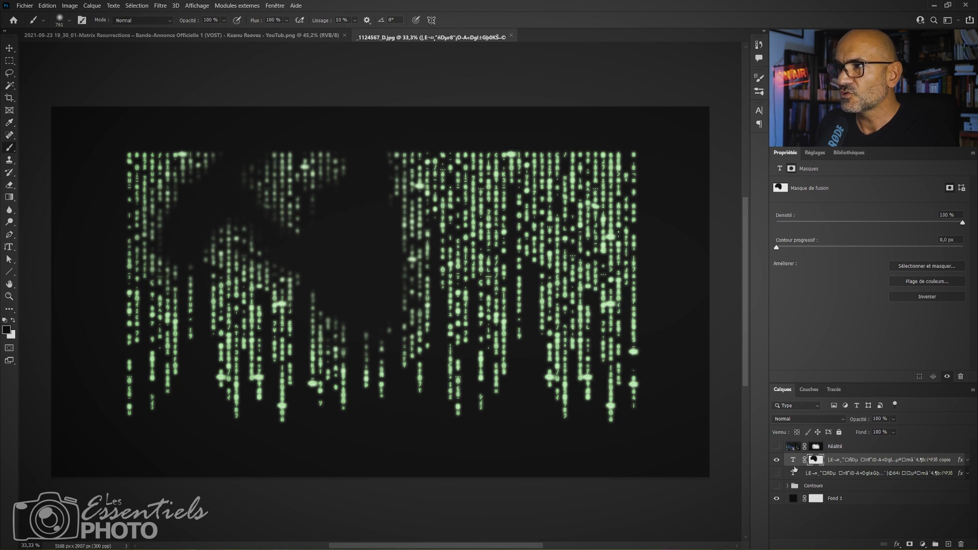
Put the masked text copy in a new layer group and name the group "Light police".
{"action": "key", "text": "ctrl+g"}
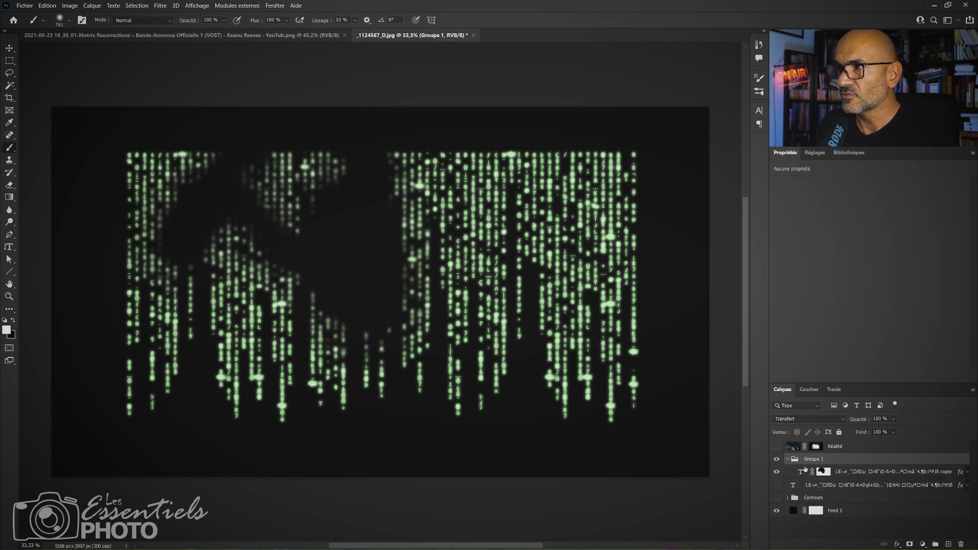
{"action": "double_click", "coordinate": [816, 460]}
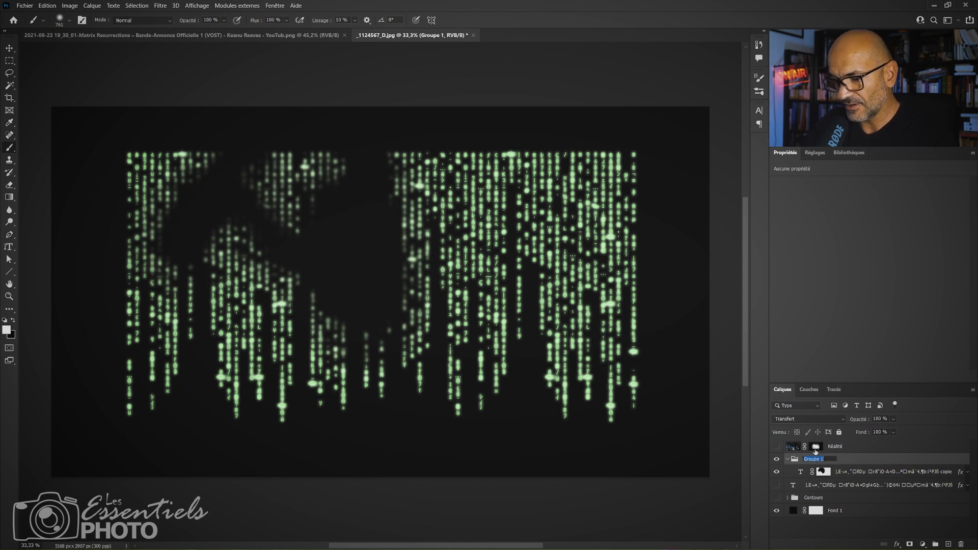
{"action": "key", "text": "BackSpace"}
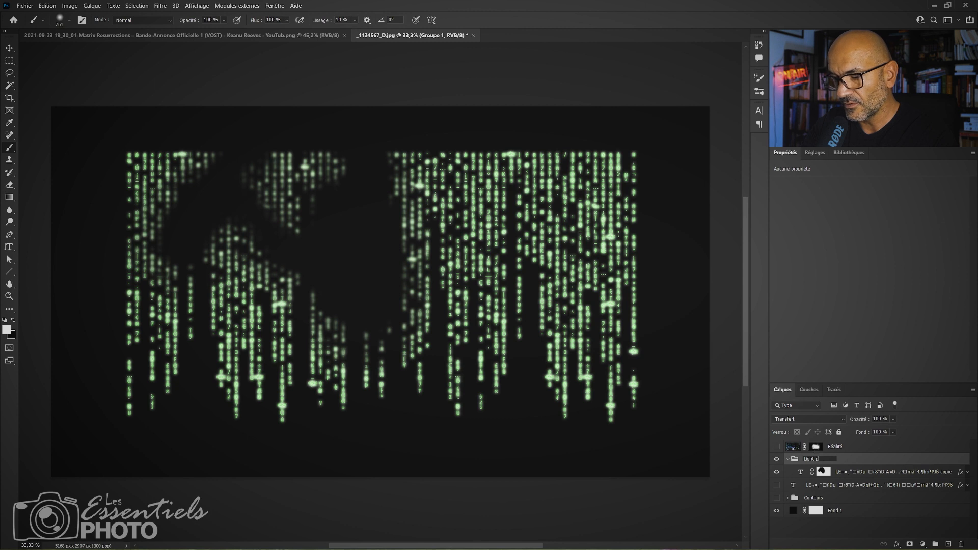
{"action": "type", "text": "Light police"}
{"action": "key", "text": "Return"}
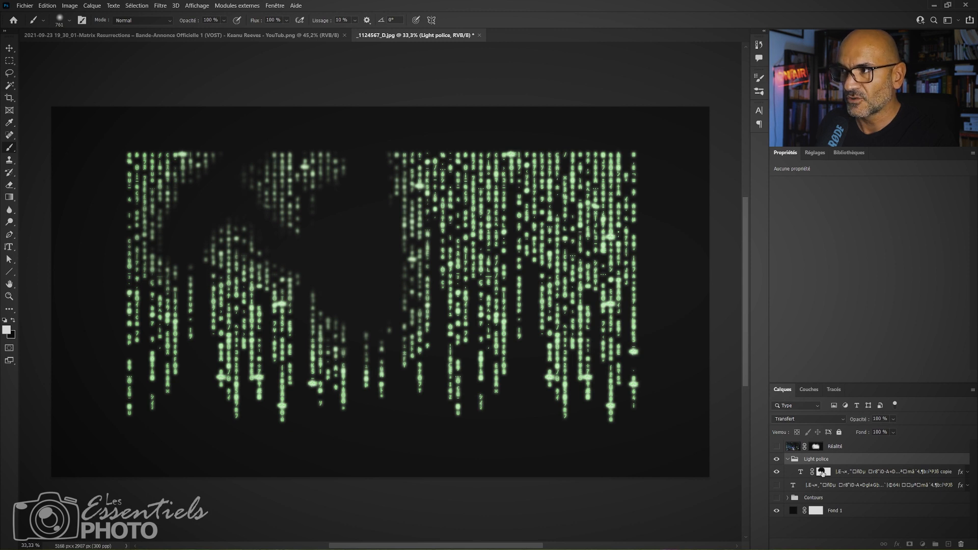
Move the layer mask from the text copy onto the Light police group, and collapse the group.
{"action": "left_click_drag", "start_coordinate": [823, 474], "coordinate": [818, 459]}
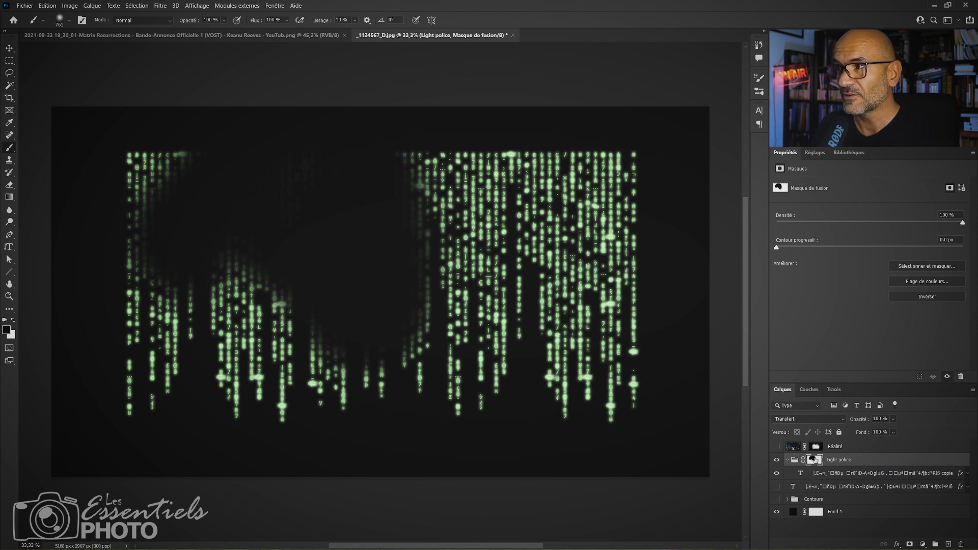
{"action": "left_click_drag", "start_coordinate": [814, 460], "coordinate": [818, 474]}
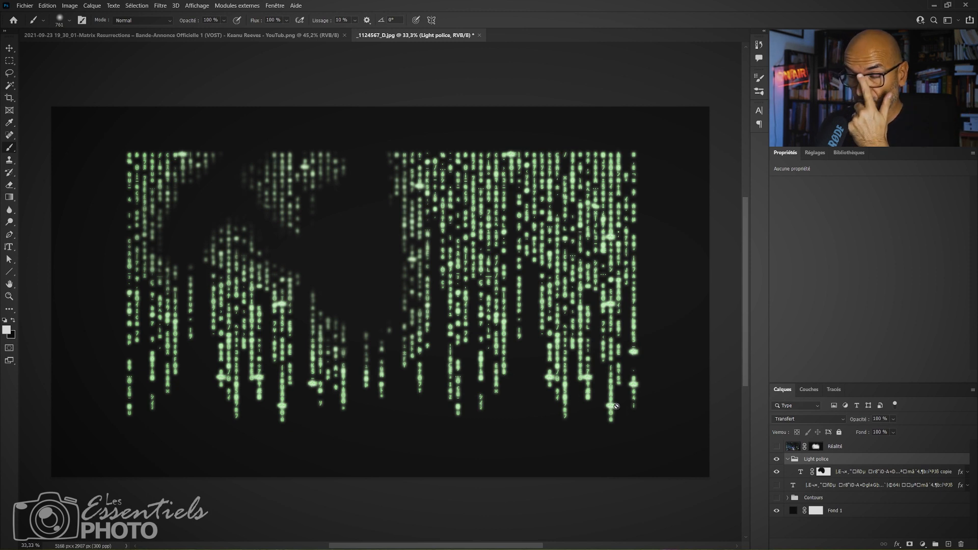
{"action": "left_click_drag", "start_coordinate": [815, 474], "coordinate": [814, 460]}
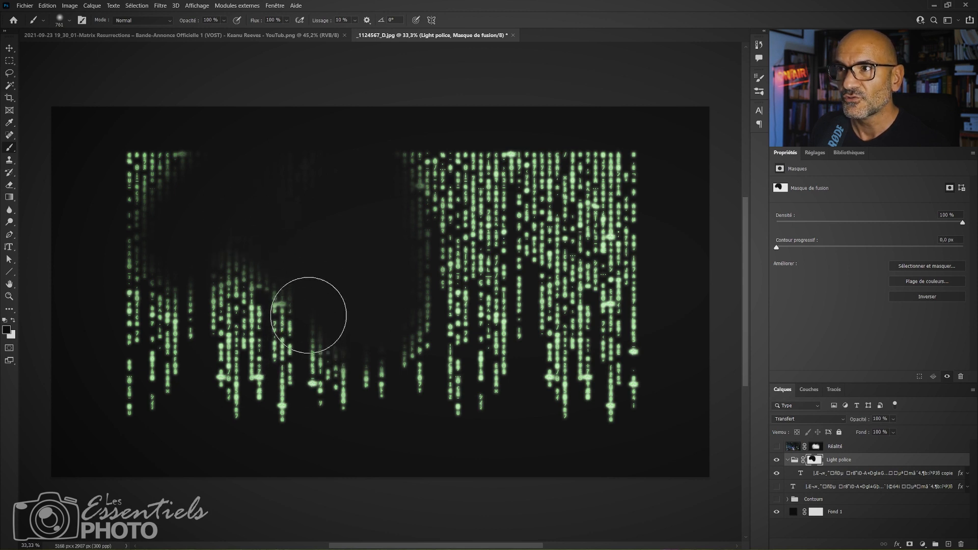
{"action": "left_click", "coordinate": [788, 460]}
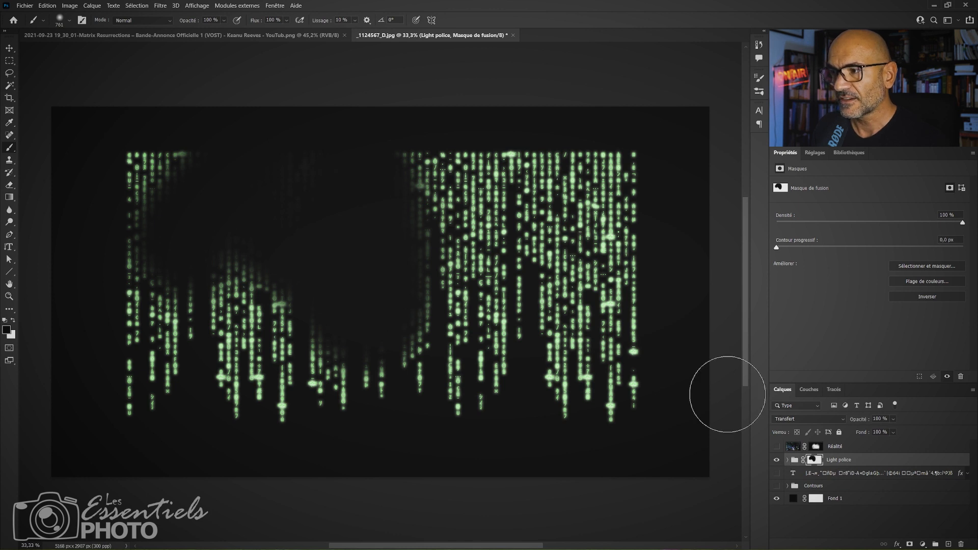
Paint black on the Light police group's mask to fade the upper code columns, leaving the glow on the lower ends.
{"action": "mouse_move", "coordinate": [197, 163]}
{"action": "left_mouse_down"}
{"action": "mouse_move", "coordinate": [168, 170]}
{"action": "mouse_move", "coordinate": [138, 136]}
{"action": "mouse_move", "coordinate": [147, 198]}
{"action": "mouse_move", "coordinate": [127, 275]}
{"action": "mouse_move", "coordinate": [137, 319]}
{"action": "mouse_move", "coordinate": [137, 269]}
{"action": "mouse_move", "coordinate": [122, 274]}
{"action": "mouse_move", "coordinate": [119, 243]}
{"action": "mouse_move", "coordinate": [112, 264]}
{"action": "left_mouse_up"}
{"action": "left_click_drag", "start_coordinate": [231, 320], "coordinate": [197, 333]}
{"action": "mouse_move", "coordinate": [234, 265]}
{"action": "left_mouse_down"}
{"action": "mouse_move", "coordinate": [253, 311]}
{"action": "mouse_move", "coordinate": [308, 348]}
{"action": "left_mouse_up"}
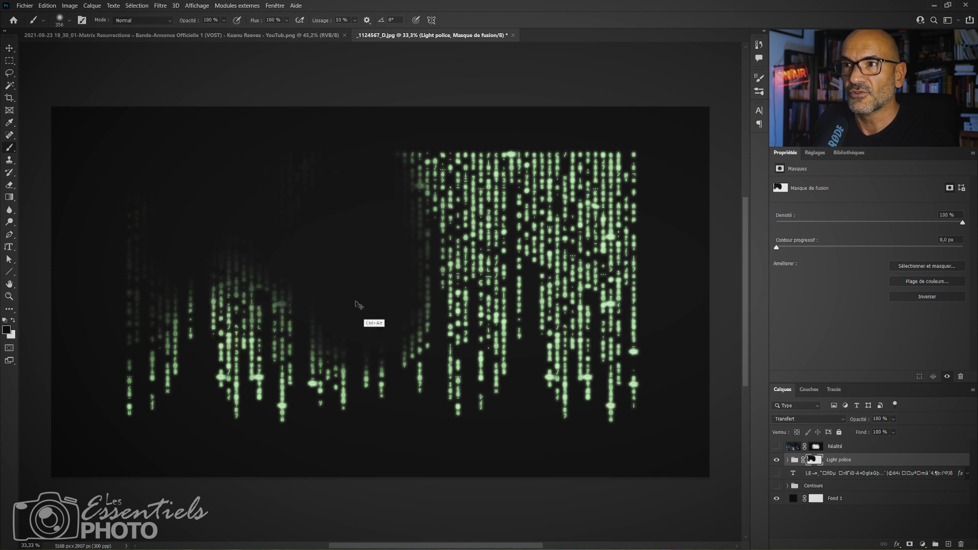
{"action": "mouse_move", "coordinate": [417, 307]}
{"action": "left_mouse_down"}
{"action": "mouse_move", "coordinate": [445, 306]}
{"action": "mouse_move", "coordinate": [434, 308]}
{"action": "left_mouse_up"}
{"action": "mouse_move", "coordinate": [433, 305]}
{"action": "left_mouse_down"}
{"action": "mouse_move", "coordinate": [409, 145]}
{"action": "mouse_move", "coordinate": [452, 141]}
{"action": "mouse_move", "coordinate": [487, 153]}
{"action": "mouse_move", "coordinate": [522, 279]}
{"action": "mouse_move", "coordinate": [547, 179]}
{"action": "mouse_move", "coordinate": [560, 272]}
{"action": "mouse_move", "coordinate": [597, 160]}
{"action": "mouse_move", "coordinate": [644, 332]}
{"action": "mouse_move", "coordinate": [629, 232]}
{"action": "mouse_move", "coordinate": [615, 301]}
{"action": "mouse_move", "coordinate": [623, 135]}
{"action": "mouse_move", "coordinate": [608, 211]}
{"action": "mouse_move", "coordinate": [543, 139]}
{"action": "mouse_move", "coordinate": [401, 163]}
{"action": "mouse_move", "coordinate": [429, 297]}
{"action": "mouse_move", "coordinate": [462, 239]}
{"action": "mouse_move", "coordinate": [473, 191]}
{"action": "mouse_move", "coordinate": [428, 201]}
{"action": "mouse_move", "coordinate": [476, 166]}
{"action": "mouse_move", "coordinate": [472, 211]}
{"action": "mouse_move", "coordinate": [550, 297]}
{"action": "left_mouse_up"}
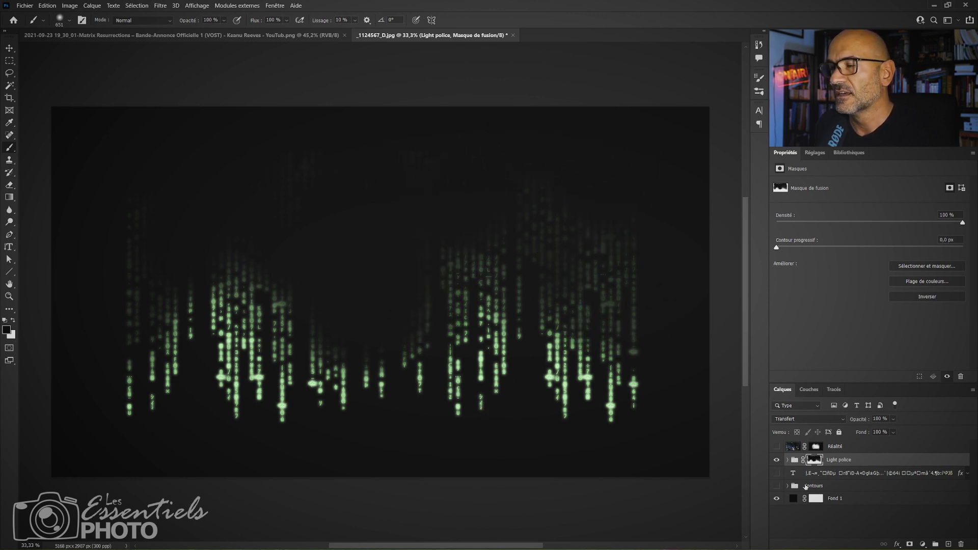
Show and select the original text layer, and toggle the Light police group's visibility to compare the glow over it.
{"action": "left_click", "coordinate": [777, 474]}
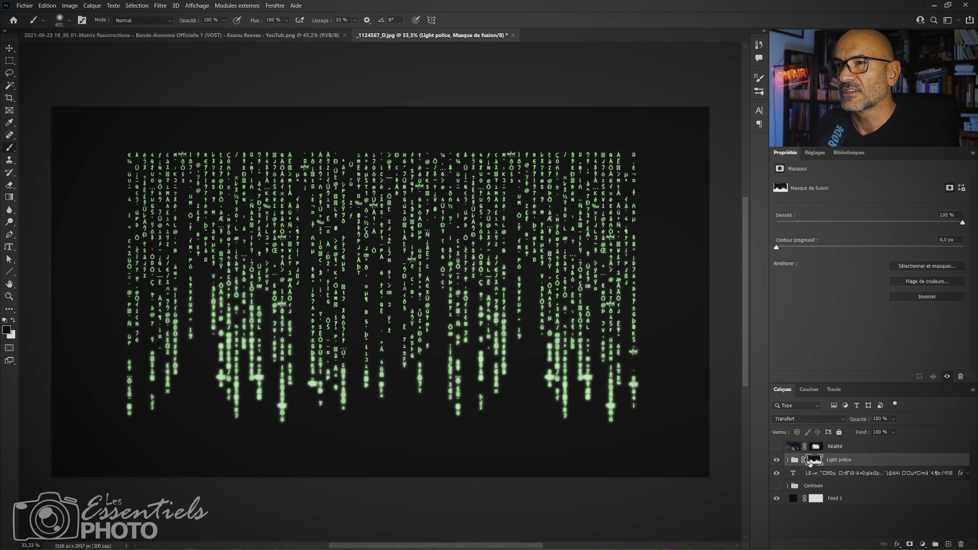
{"action": "left_click", "coordinate": [823, 476]}
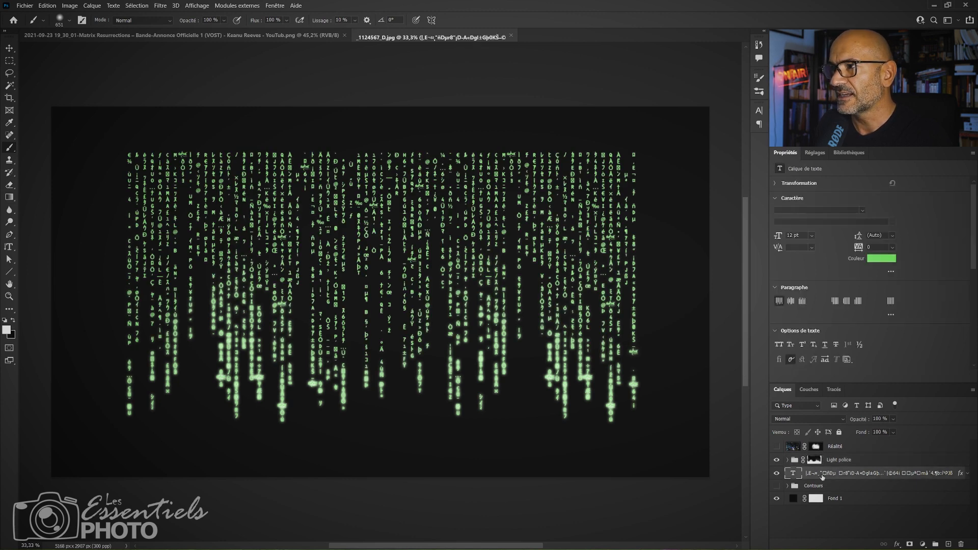
{"action": "left_click", "coordinate": [776, 461]}
{"action": "left_click", "coordinate": [778, 461]}
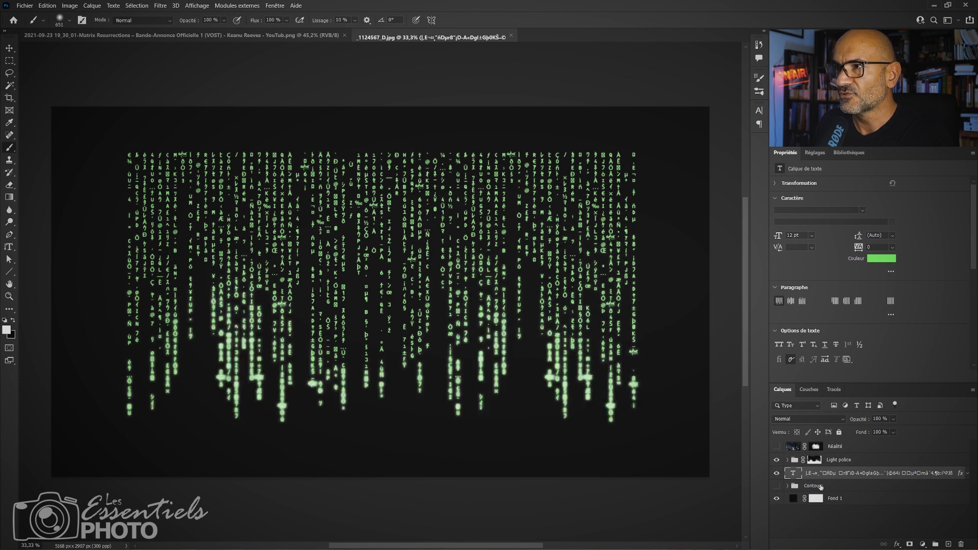
Add a layer mask to the text layer and fade the upper code columns with two downward black-to-transparent gradients from the Basiques presets.
{"action": "left_click", "coordinate": [910, 546]}
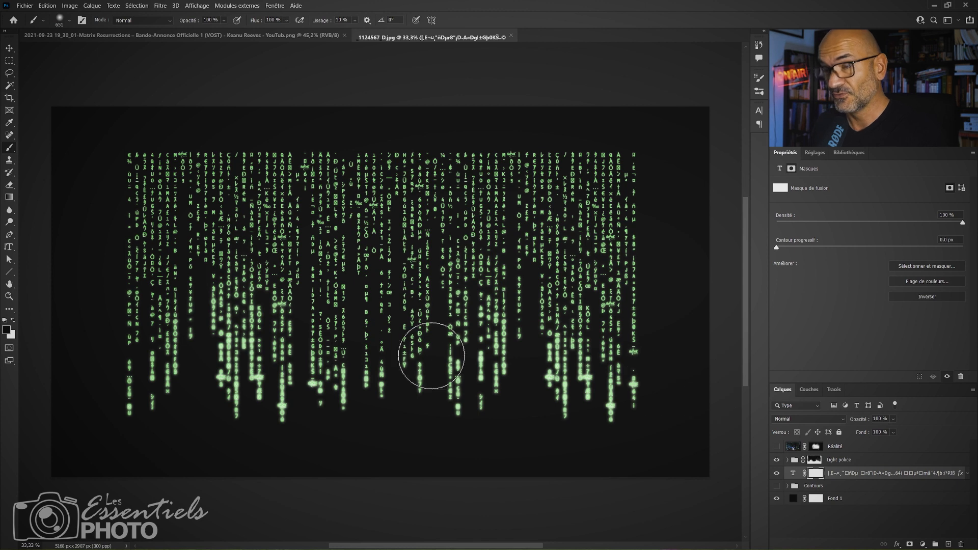
{"action": "key", "text": "g"}
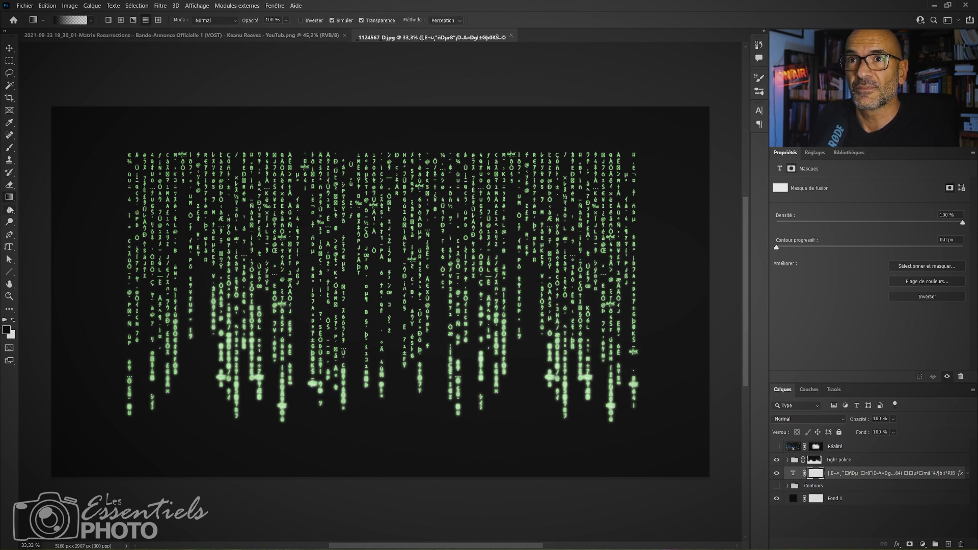
{"action": "left_click", "coordinate": [91, 21]}
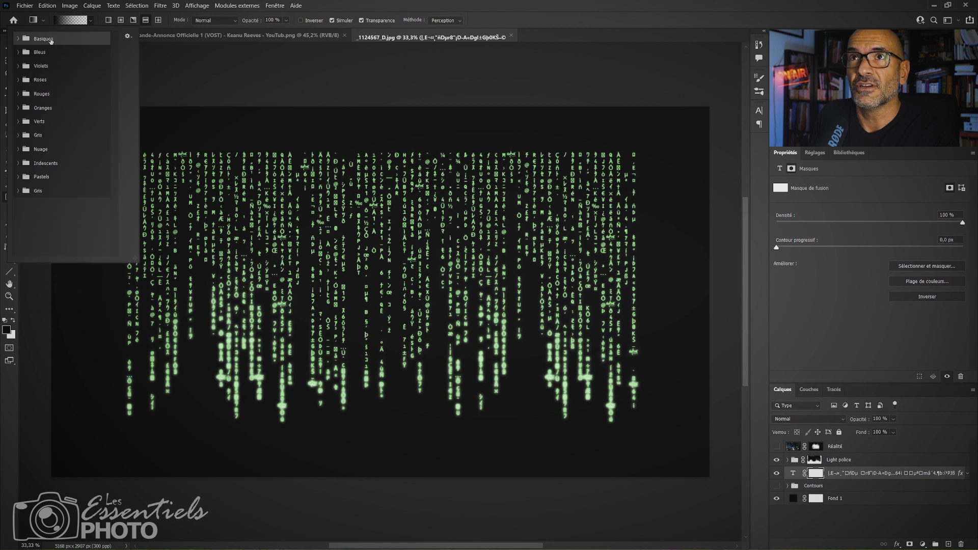
{"action": "left_click", "coordinate": [19, 38]}
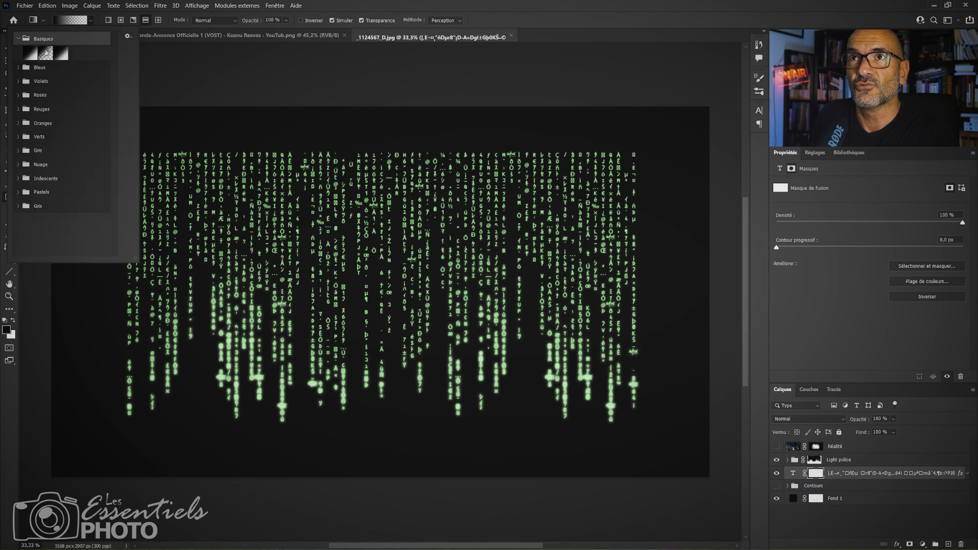
{"action": "left_click", "coordinate": [44, 52]}
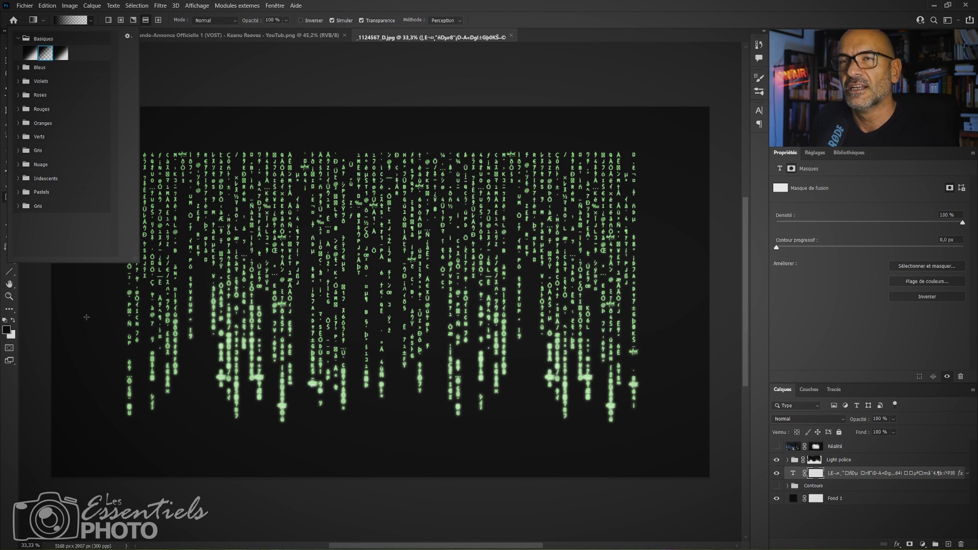
{"action": "left_click", "coordinate": [488, 21]}
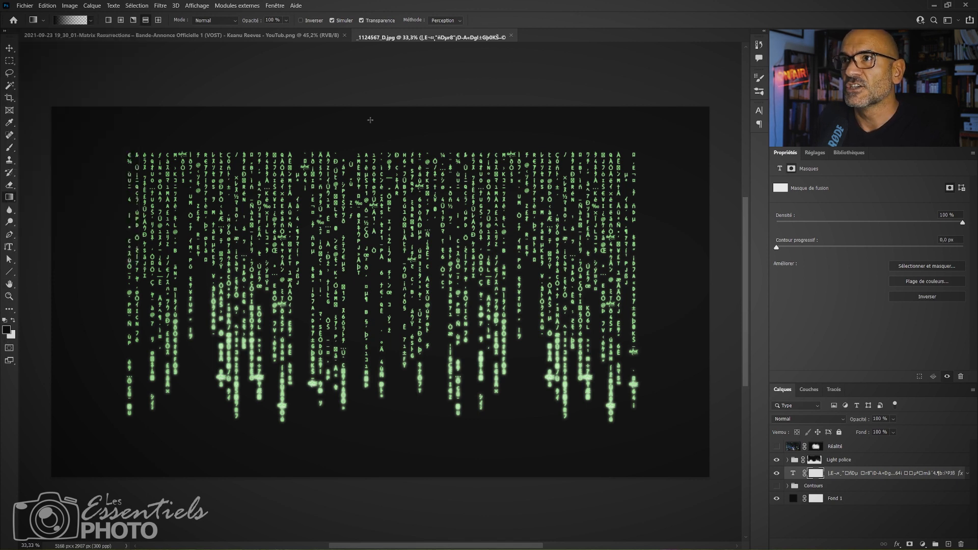
{"action": "left_click_drag", "start_coordinate": [371, 120], "coordinate": [364, 305]}
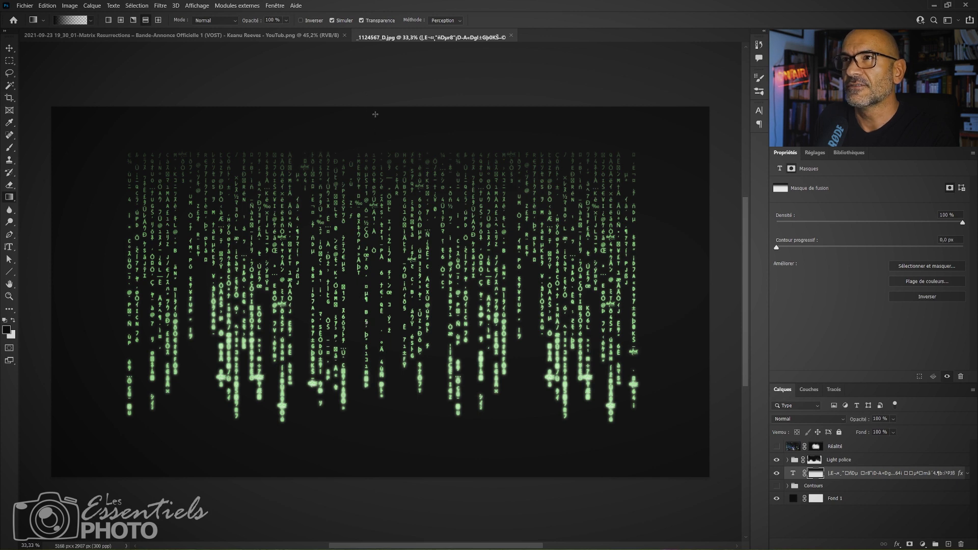
{"action": "left_click_drag", "start_coordinate": [375, 114], "coordinate": [370, 338]}
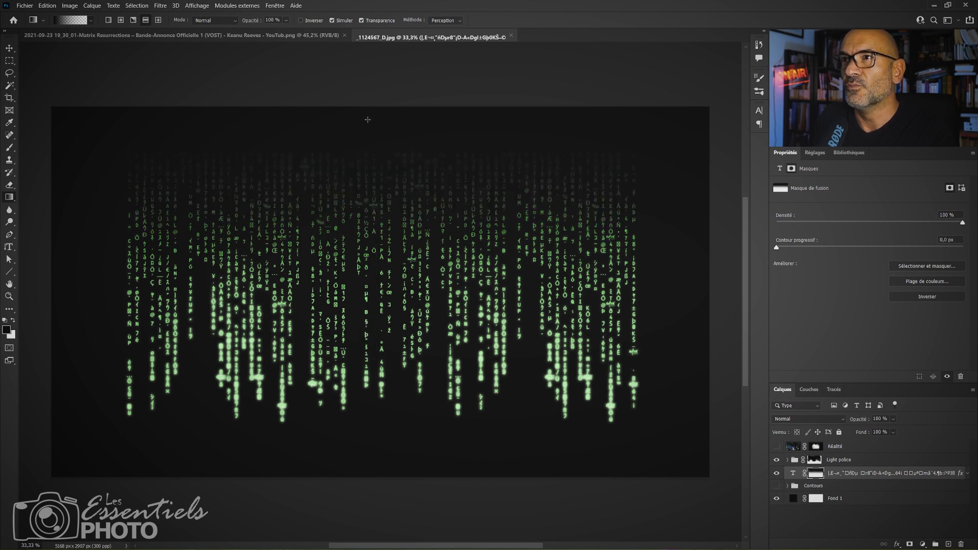
Paint white on the Light police group's mask to add glowing spots to a few central upper columns, trimming spill with black.
{"action": "left_click", "coordinate": [816, 460]}
{"action": "key", "text": "b"}
{"action": "mouse_move", "coordinate": [385, 306]}
{"action": "left_mouse_down"}
{"action": "mouse_move", "coordinate": [335, 301]}
{"action": "mouse_move", "coordinate": [344, 313]}
{"action": "left_mouse_up"}
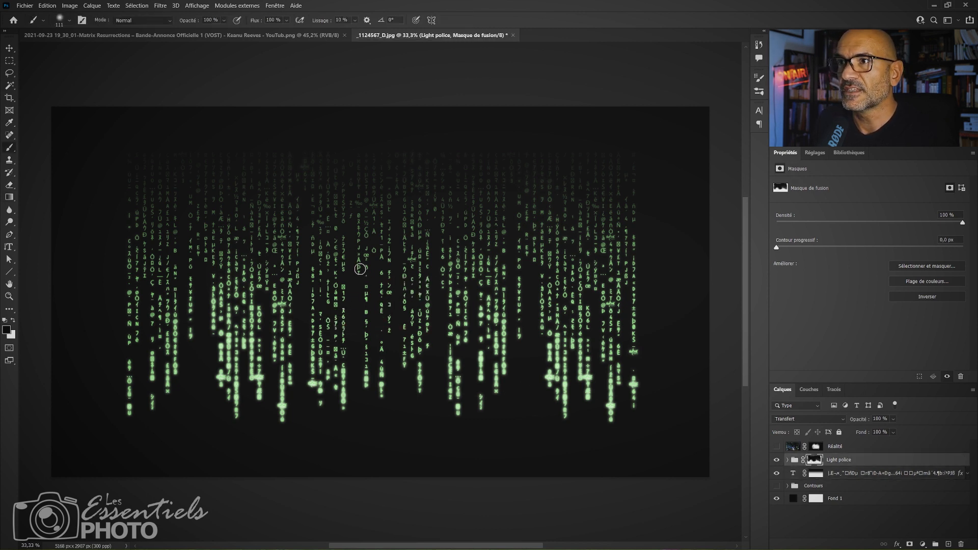
{"action": "key", "text": "x"}
{"action": "mouse_move", "coordinate": [359, 269]}
{"action": "left_mouse_down"}
{"action": "mouse_move", "coordinate": [356, 231]}
{"action": "mouse_move", "coordinate": [357, 275]}
{"action": "left_mouse_up"}
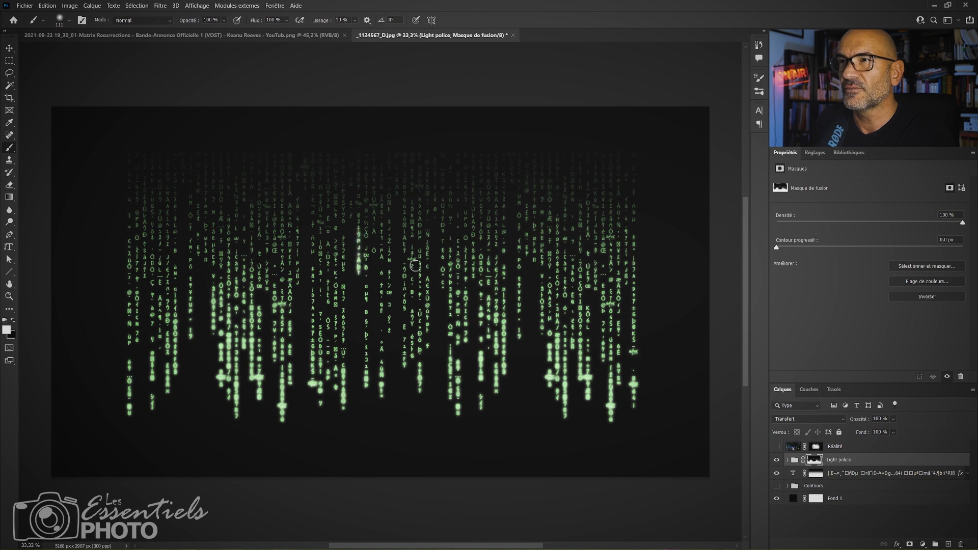
{"action": "left_click_drag", "start_coordinate": [428, 238], "coordinate": [427, 194]}
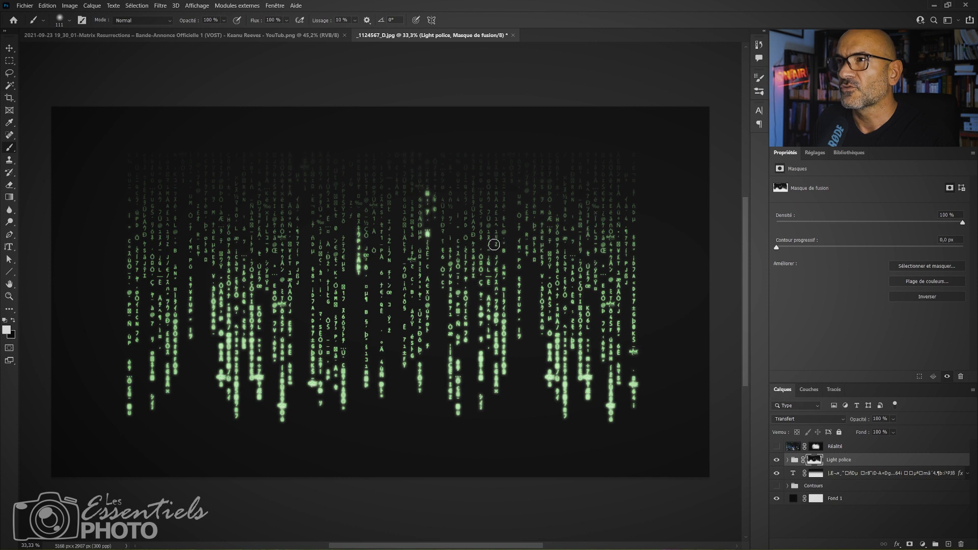
{"action": "right_click", "coordinate": [474, 228], "text": "ctrl+alt"}
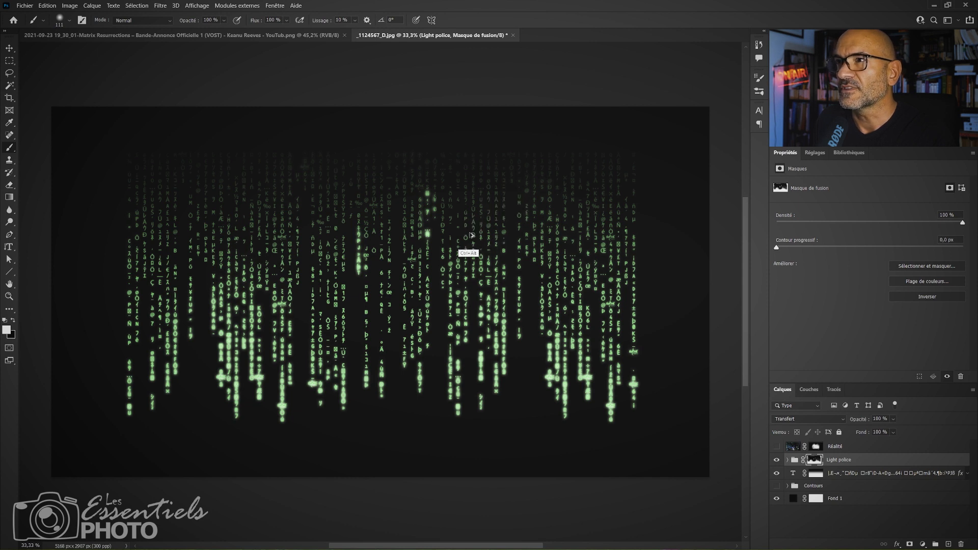
{"action": "right_click", "coordinate": [473, 236]}
{"action": "left_click", "coordinate": [472, 236]}
{"action": "left_click_drag", "start_coordinate": [473, 232], "coordinate": [473, 211]}
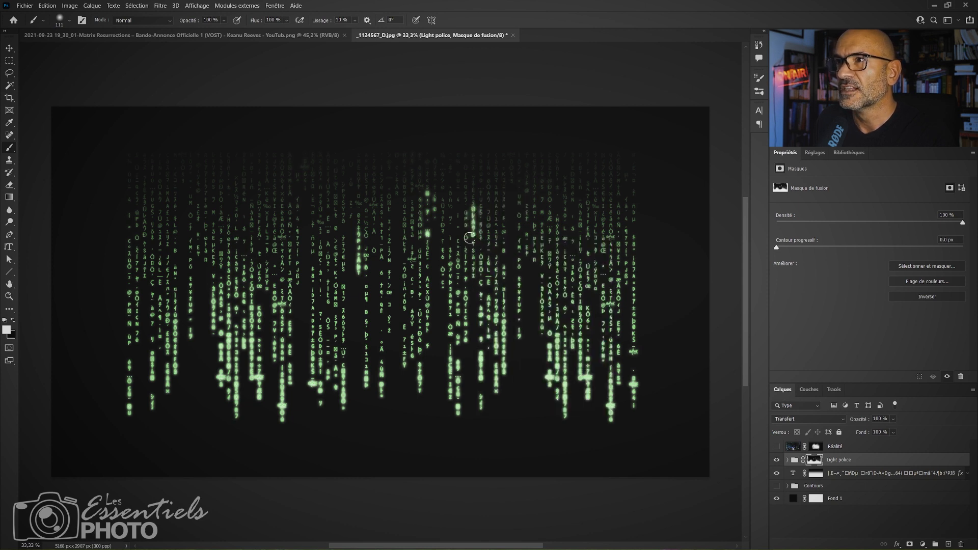
{"action": "key", "text": "x"}
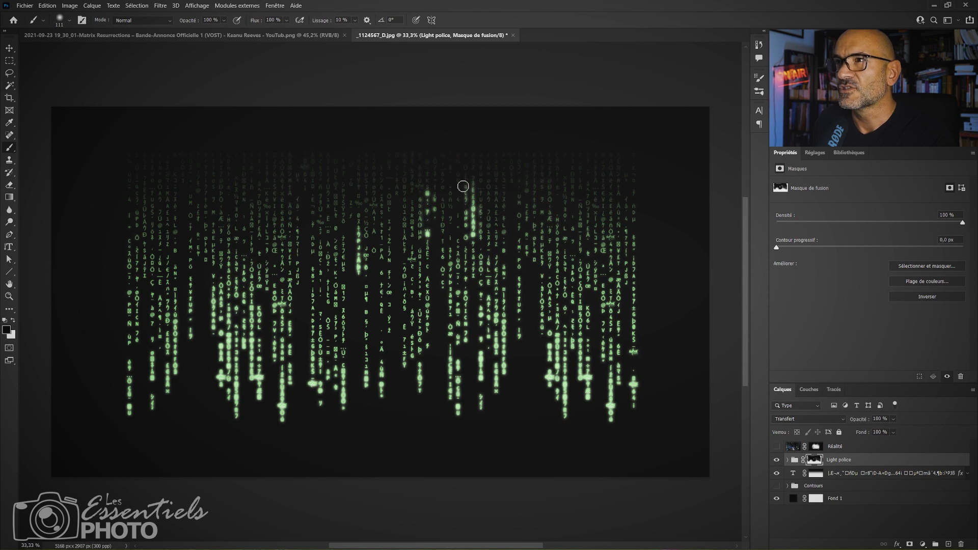
Paint white glow spots onto one upper column near each side on the Light police mask, and toggle the group's visibility to compare.
{"action": "key", "text": "x"}
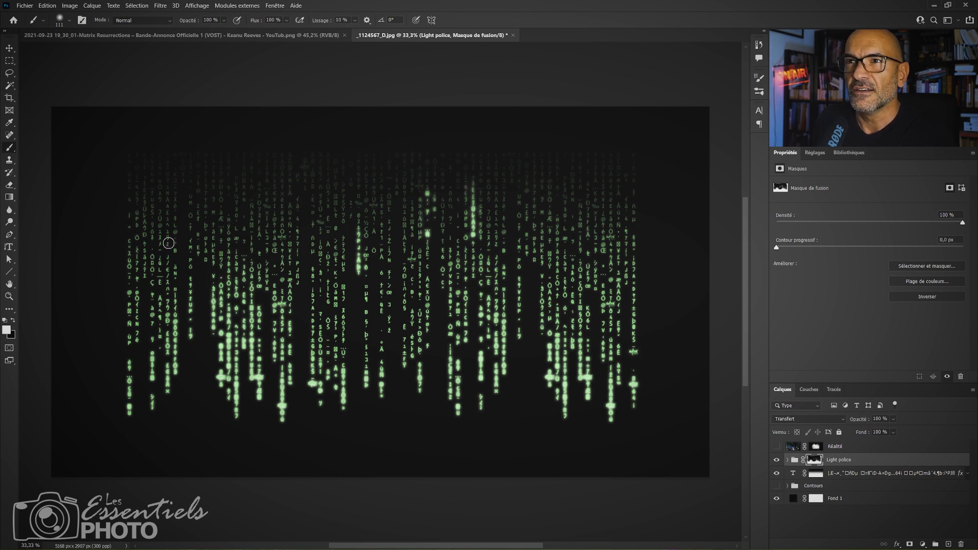
{"action": "mouse_move", "coordinate": [169, 243]}
{"action": "left_mouse_down"}
{"action": "mouse_move", "coordinate": [179, 195]}
{"action": "mouse_move", "coordinate": [166, 243]}
{"action": "left_mouse_up"}
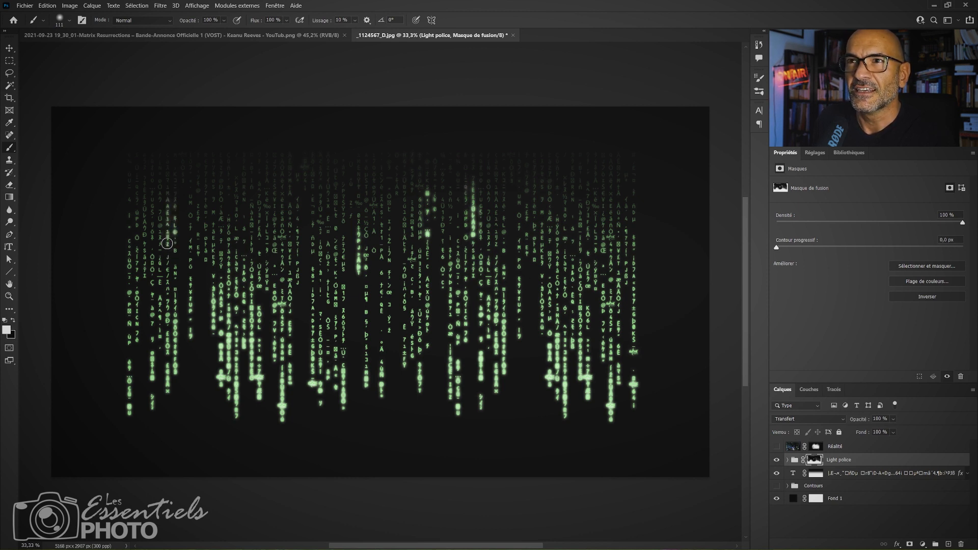
{"action": "key", "text": "x"}
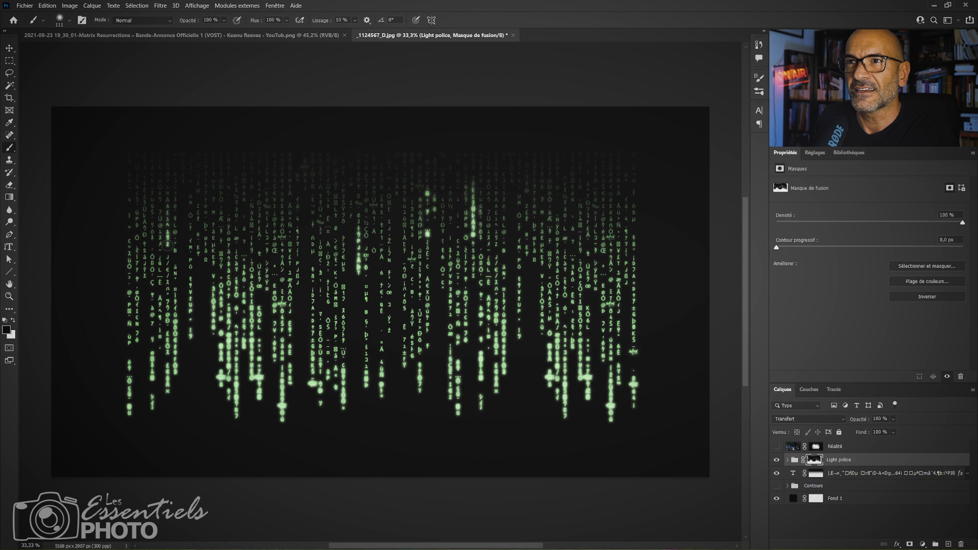
{"action": "key", "text": "x"}
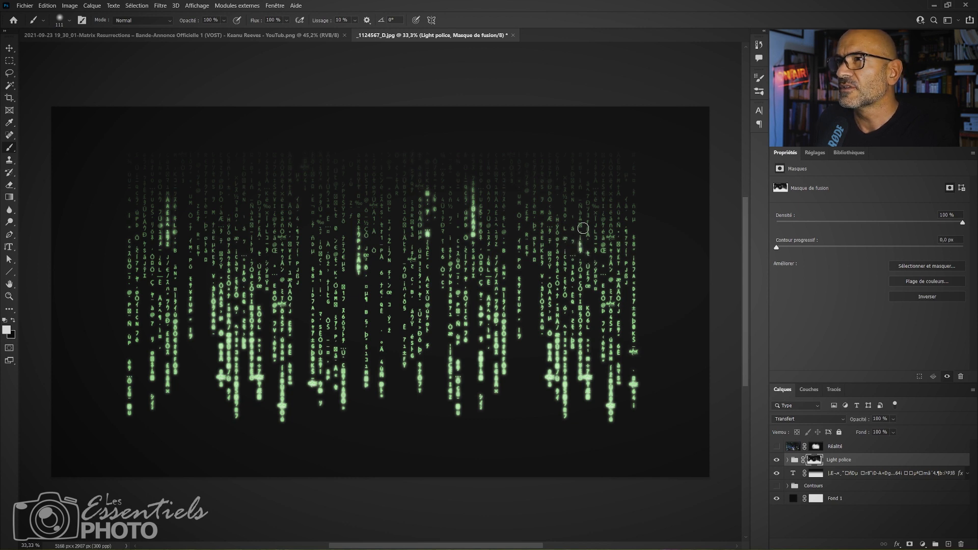
{"action": "left_click_drag", "start_coordinate": [584, 228], "coordinate": [583, 195]}
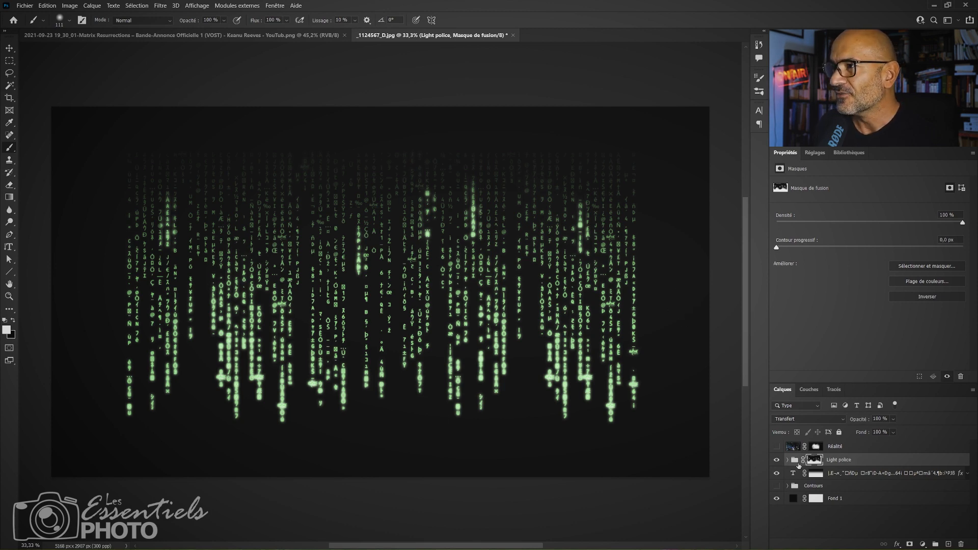
{"action": "left_click", "coordinate": [776, 461]}
{"action": "left_click", "coordinate": [776, 461]}
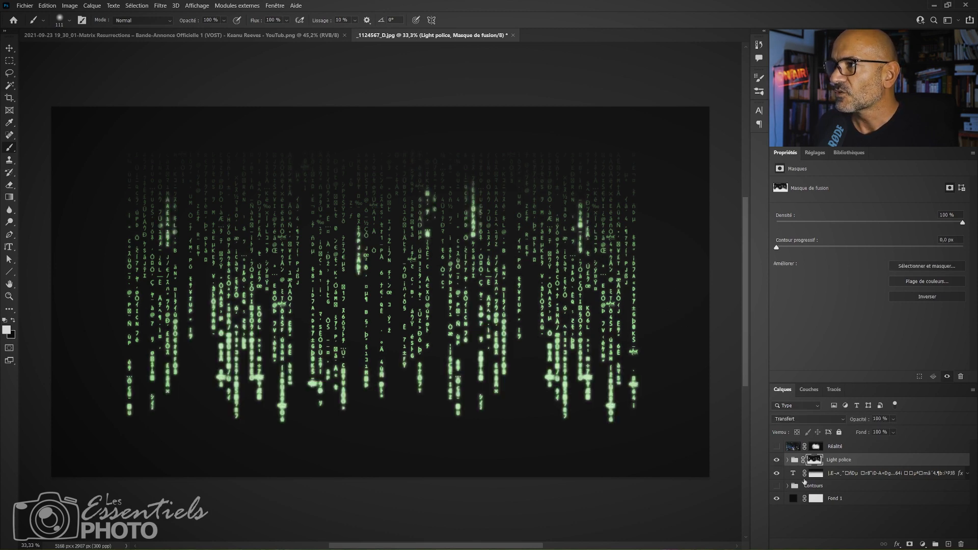
Group the Light police group and the text layer together, and name the new group "Code".
{"action": "left_click", "coordinate": [840, 465]}
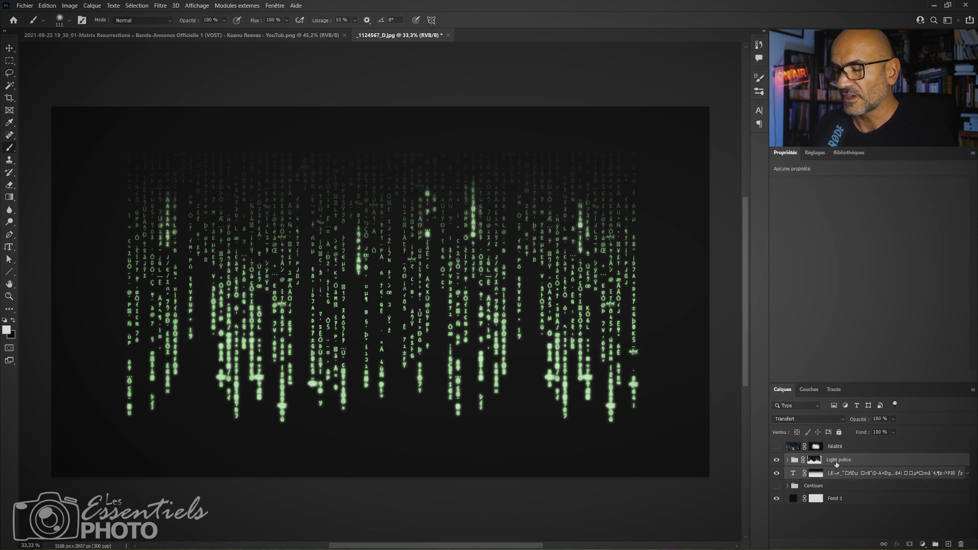
{"action": "key", "text": "ctrl+g"}
{"action": "double_click", "coordinate": [822, 460]}
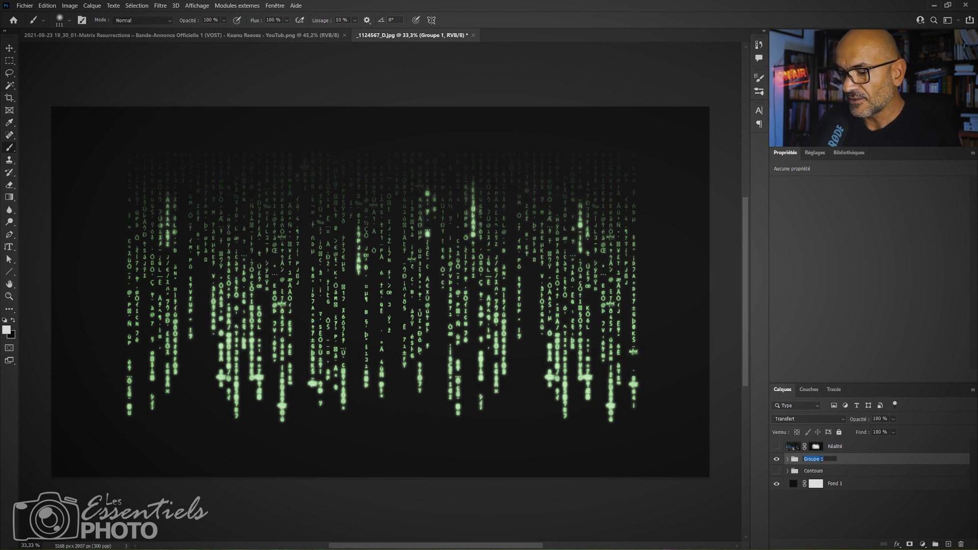
{"action": "type", "text": "C"}
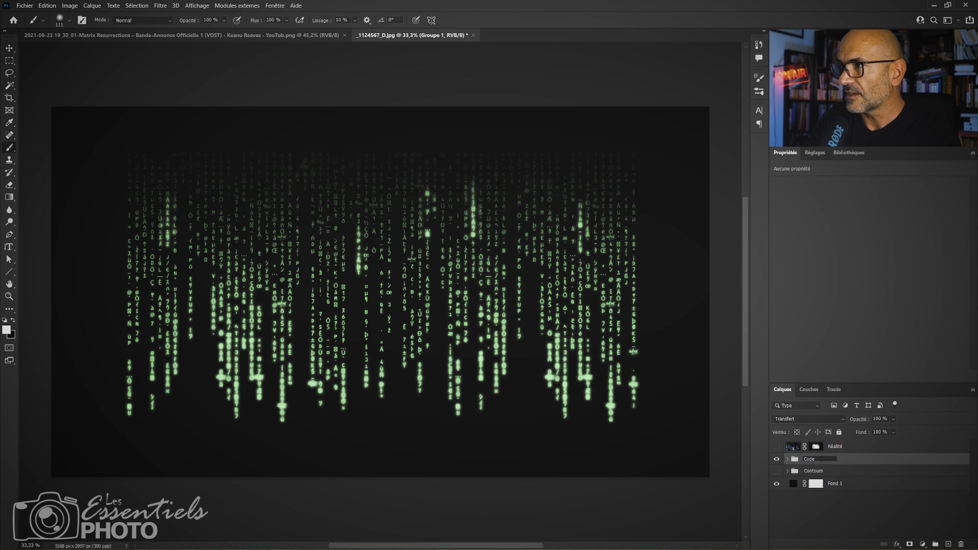
{"action": "type", "text": "ode"}
{"action": "key", "text": "Return"}
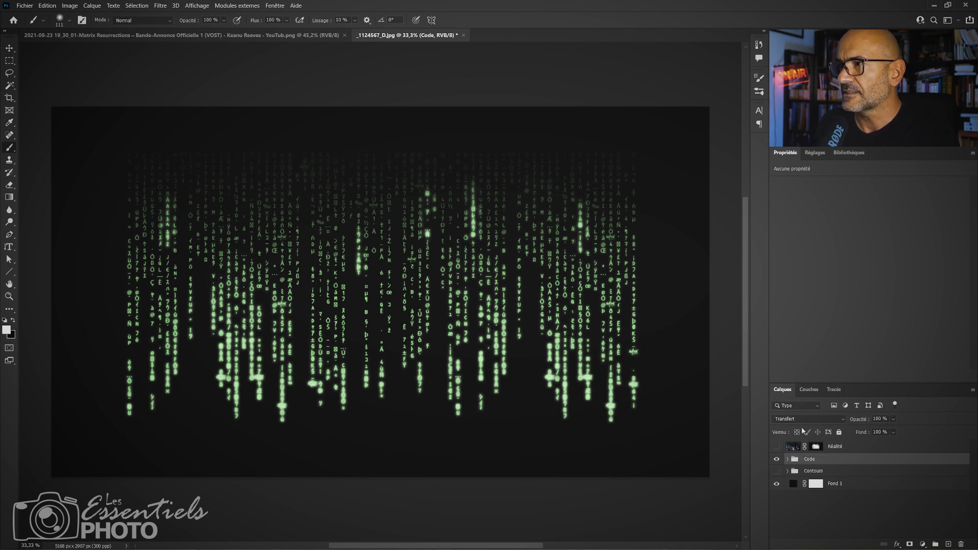
Toggle the visibility of the Code group and the Réalité layer to review them, leaving Code shown and Réalité hidden.
{"action": "left_click", "coordinate": [777, 460]}
{"action": "left_click", "coordinate": [777, 459]}
{"action": "left_click", "coordinate": [777, 459]}
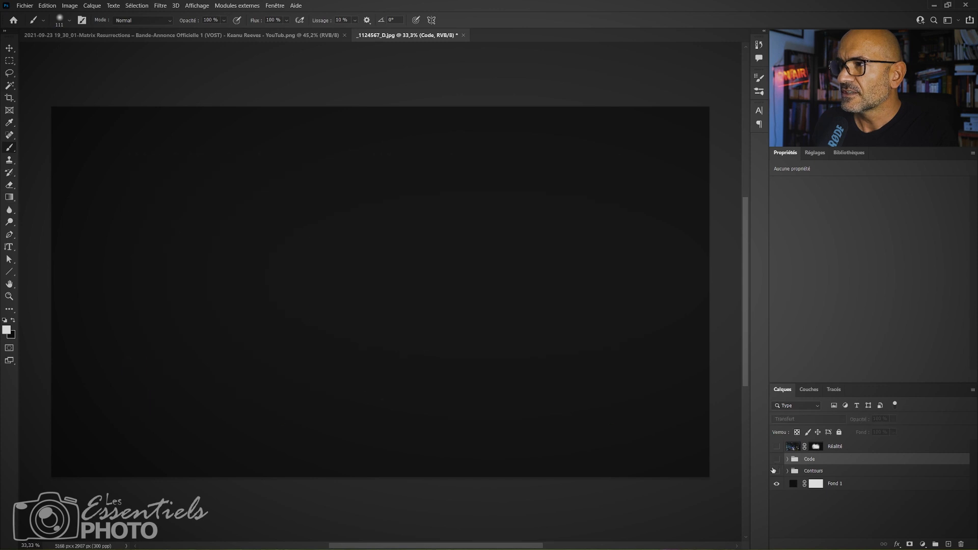
{"action": "left_click", "coordinate": [777, 459]}
{"action": "left_click", "coordinate": [776, 459]}
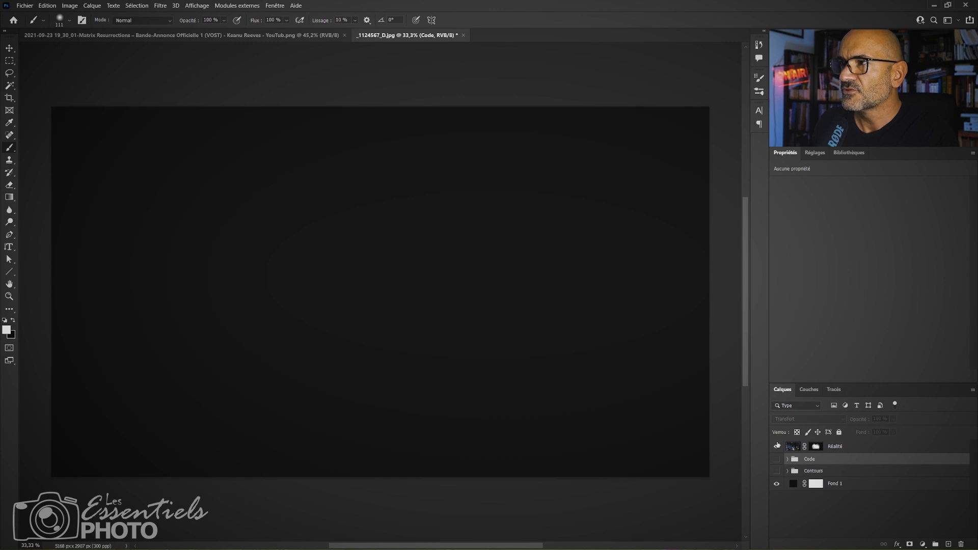
{"action": "left_click", "coordinate": [778, 446]}
{"action": "left_click", "coordinate": [778, 447]}
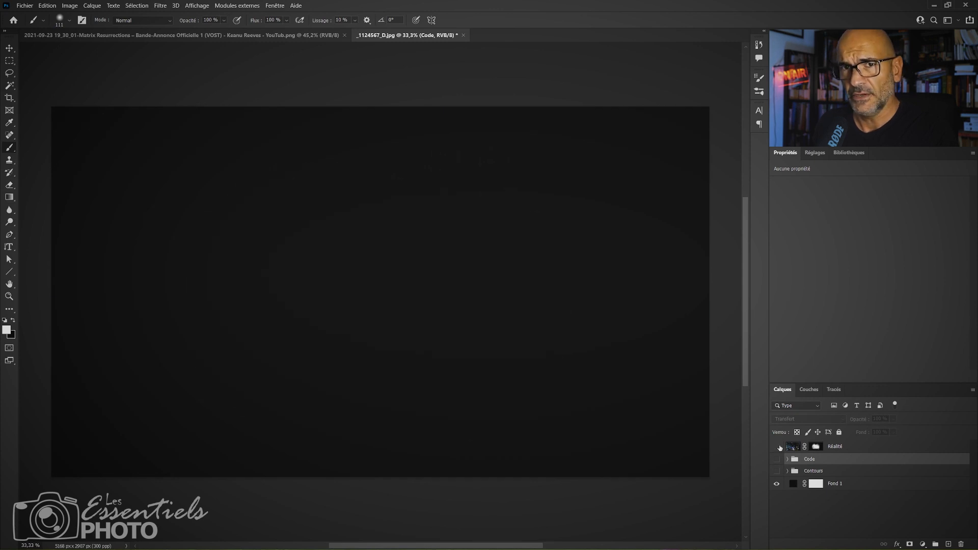
{"action": "left_click", "coordinate": [777, 460]}
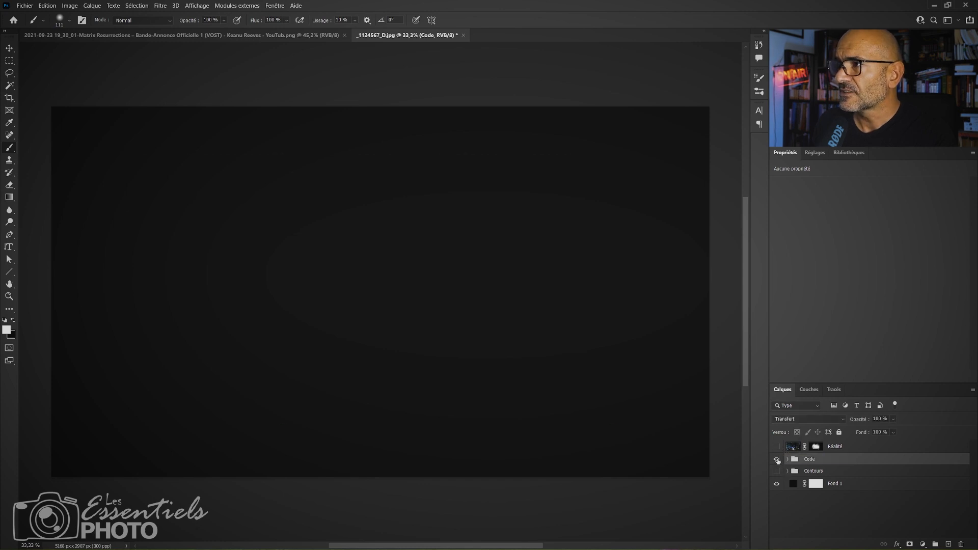
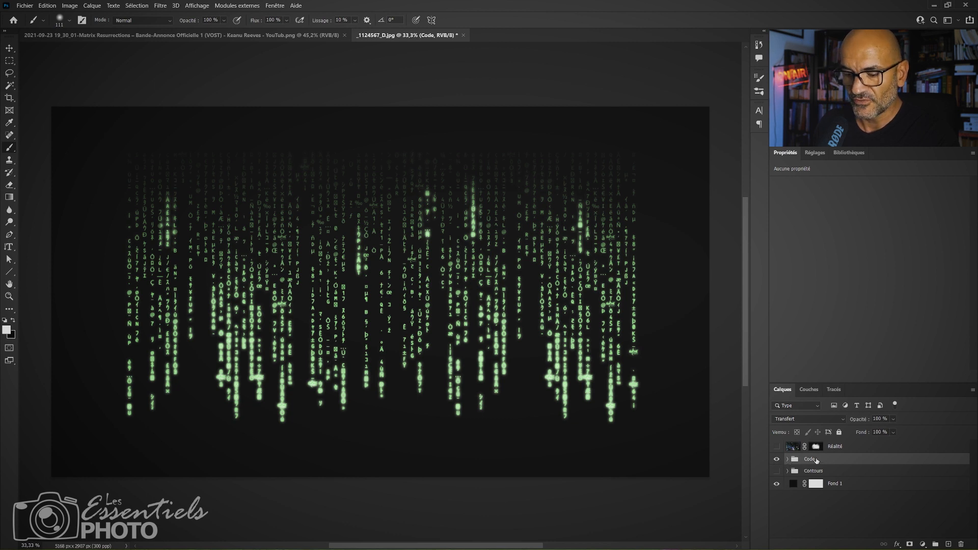
Create a merged copy of the Code group, check its visibility, and shift the copy slightly to the left.
{"action": "key", "text": "ctrl+alt+e"}
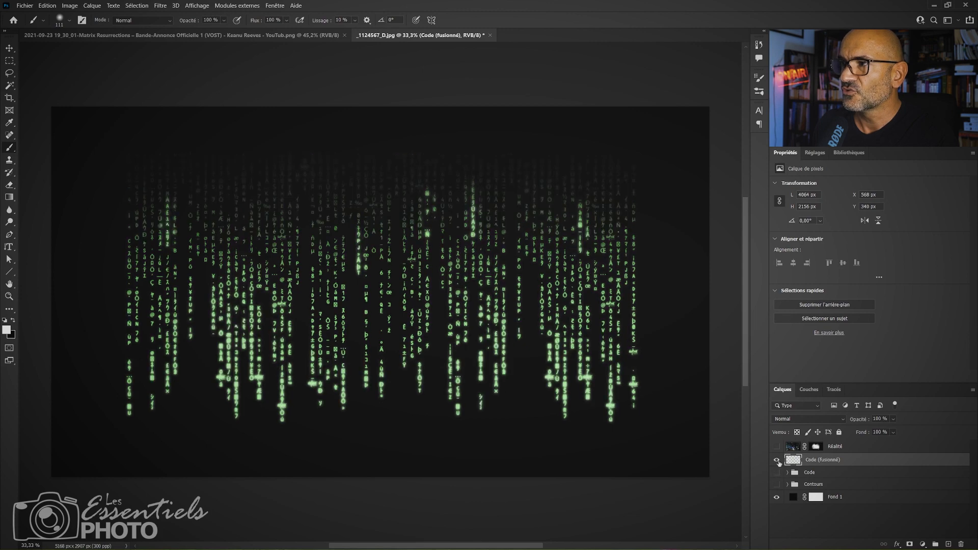
{"action": "left_click", "coordinate": [778, 462]}
{"action": "left_click", "coordinate": [778, 461]}
{"action": "key", "text": "v"}
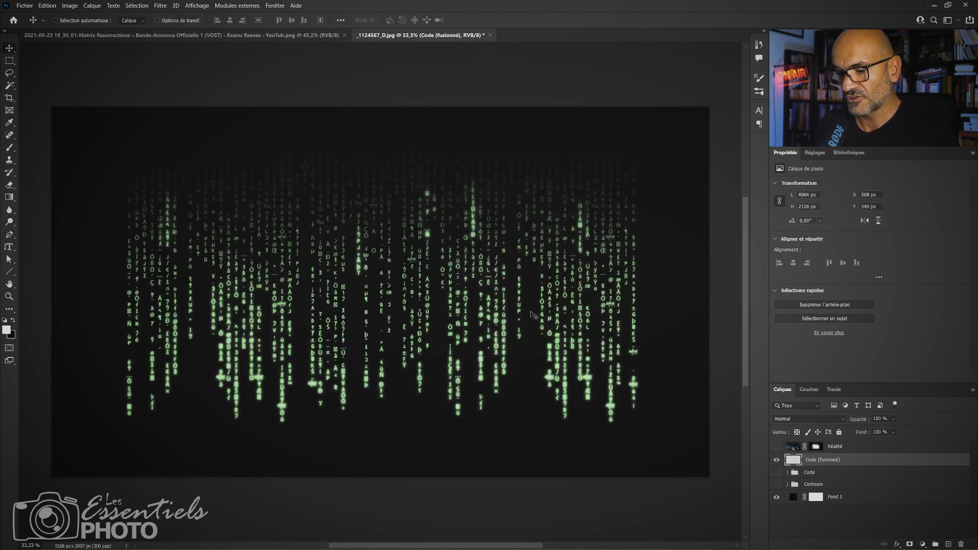
{"action": "mouse_move", "coordinate": [513, 301]}
{"action": "left_mouse_down"}
{"action": "mouse_move", "coordinate": [440, 362]}
{"action": "mouse_move", "coordinate": [437, 316]}
{"action": "mouse_move", "coordinate": [531, 262]}
{"action": "mouse_move", "coordinate": [517, 301]}
{"action": "left_mouse_up"}
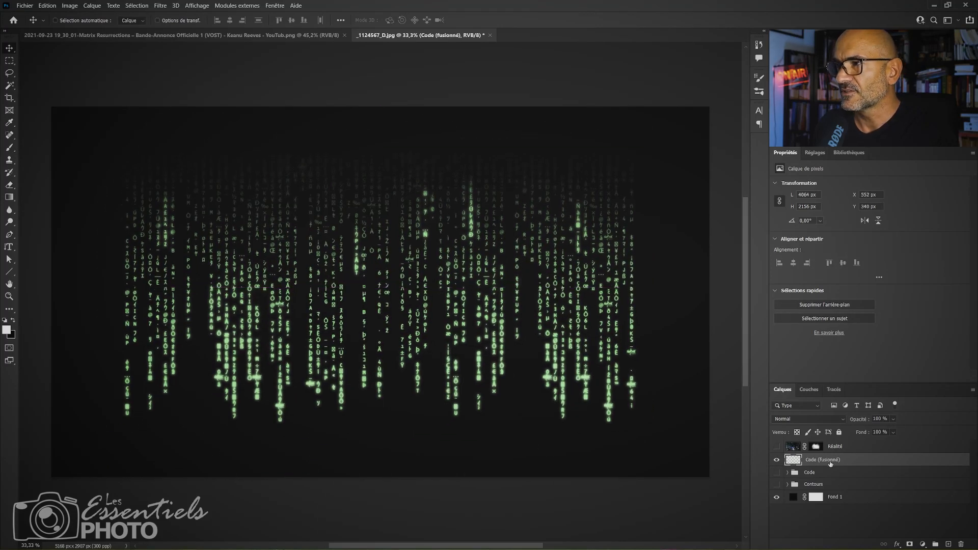
Rename the merged code layer as "Code de base".
{"action": "double_click", "coordinate": [823, 459]}
{"action": "type", "text": "Code de"}
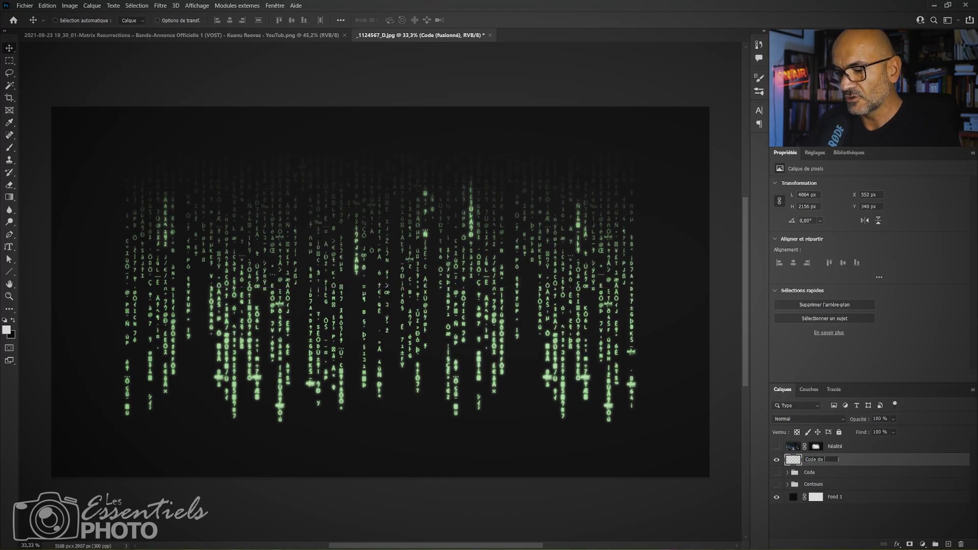
{"action": "type", "text": " base"}
{"action": "key", "text": "Return"}
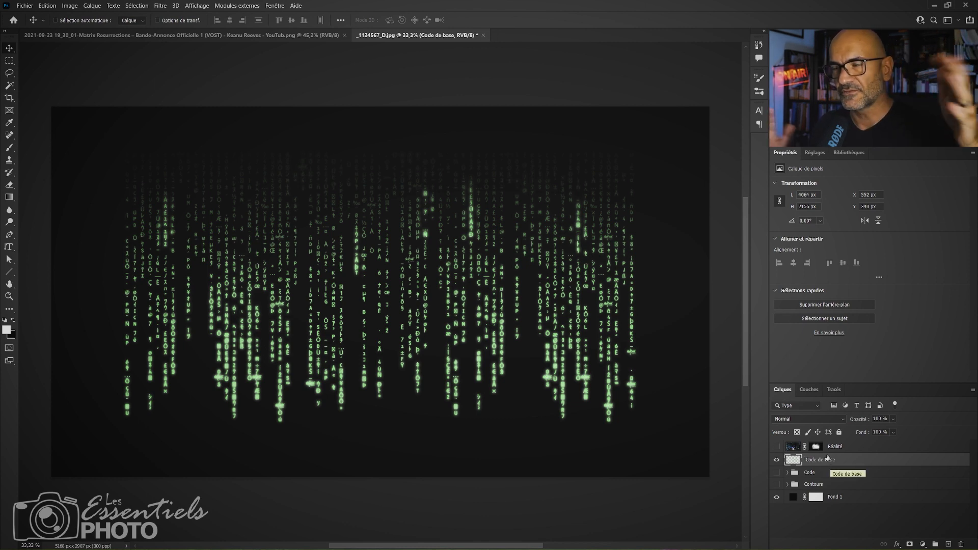
Hide the Code de base layer, move the Code group below the Contours group, and show Contours.
{"action": "left_click", "coordinate": [777, 462]}
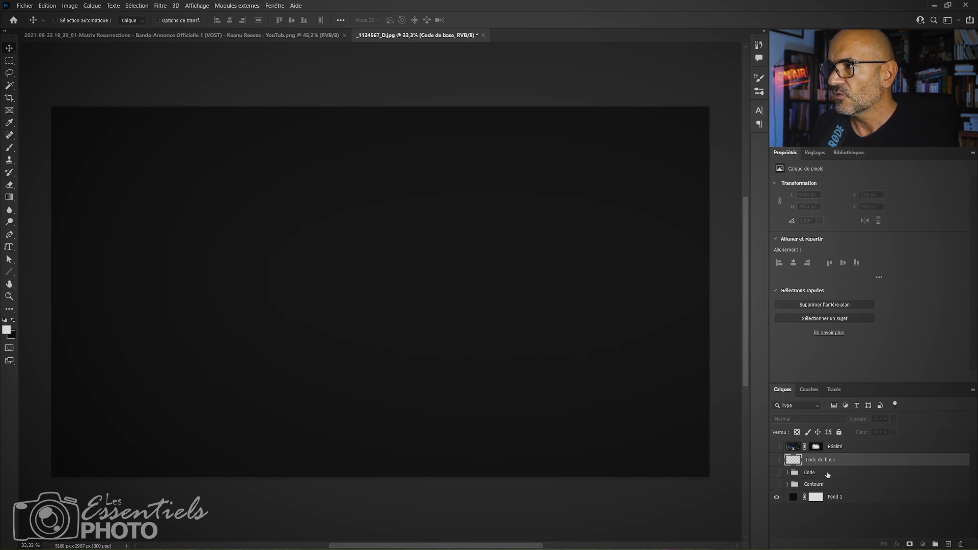
{"action": "left_click", "coordinate": [830, 475]}
{"action": "left_click_drag", "start_coordinate": [818, 474], "coordinate": [805, 497]}
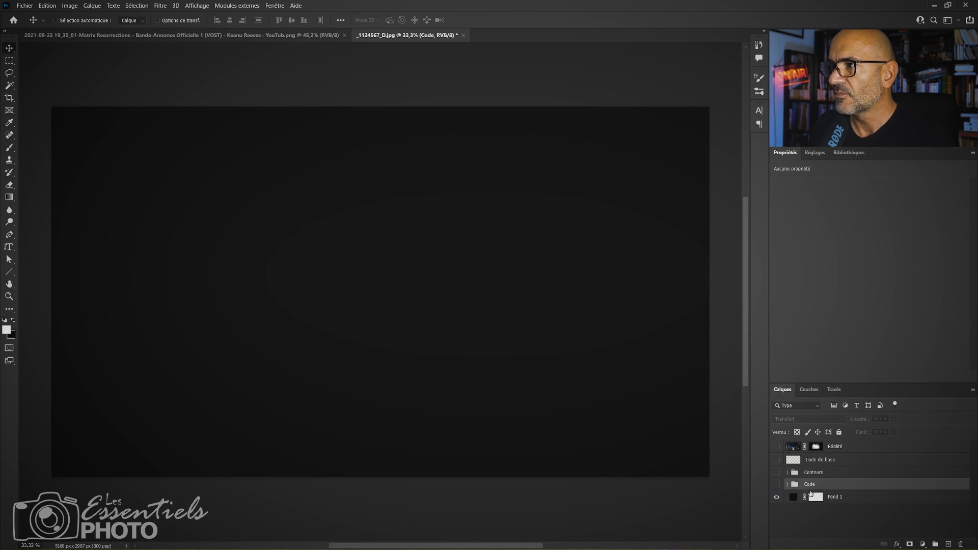
{"action": "left_click", "coordinate": [777, 473]}
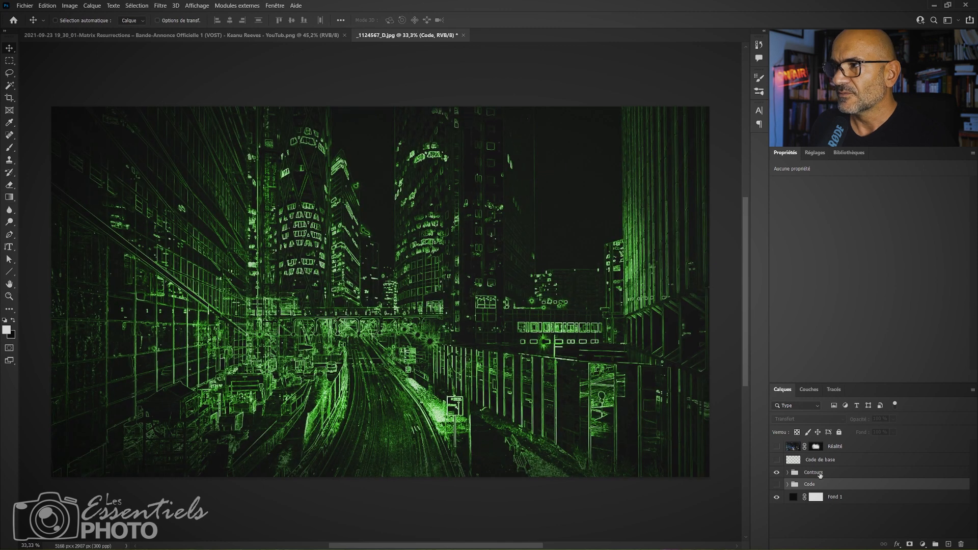
Show the Code de base layer over the city outlines, move it slightly up and right, and toggle it to compare.
{"action": "left_click", "coordinate": [820, 460]}
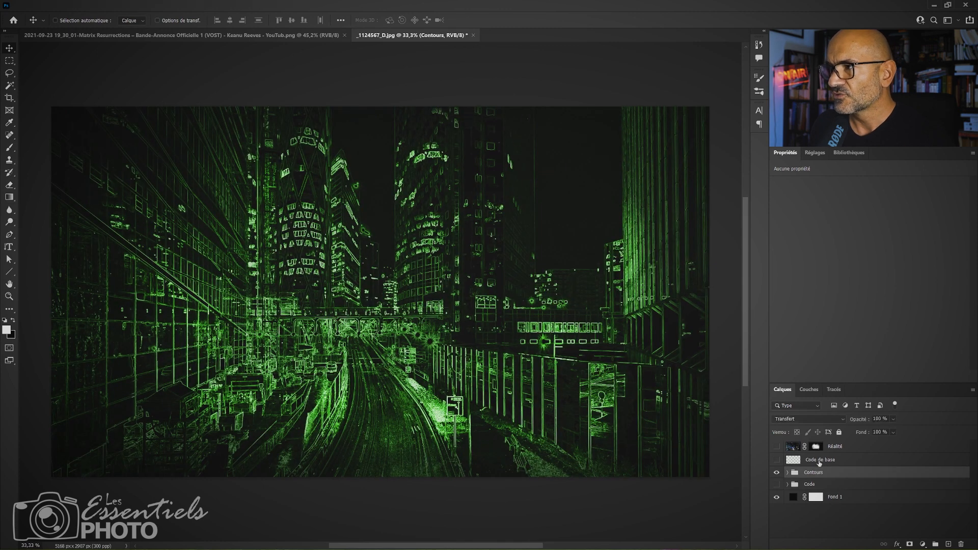
{"action": "left_click", "coordinate": [776, 460]}
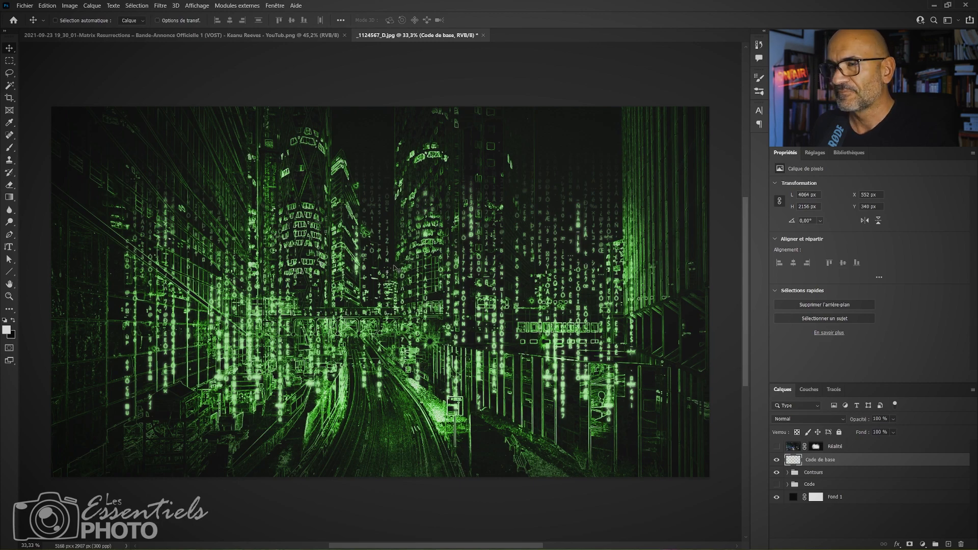
{"action": "mouse_move", "coordinate": [444, 287]}
{"action": "left_mouse_down"}
{"action": "mouse_move", "coordinate": [387, 236]}
{"action": "mouse_move", "coordinate": [452, 270]}
{"action": "left_mouse_up"}
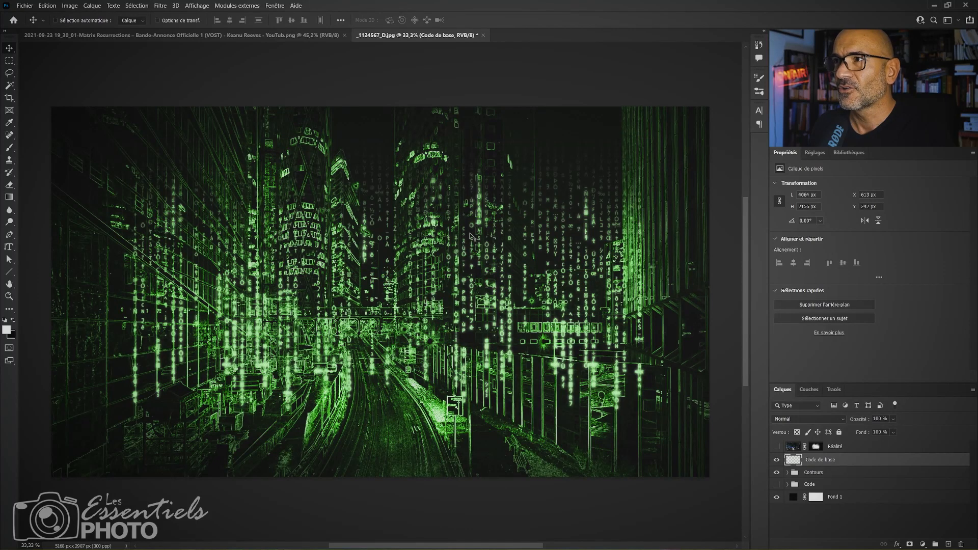
{"action": "left_click", "coordinate": [777, 460]}
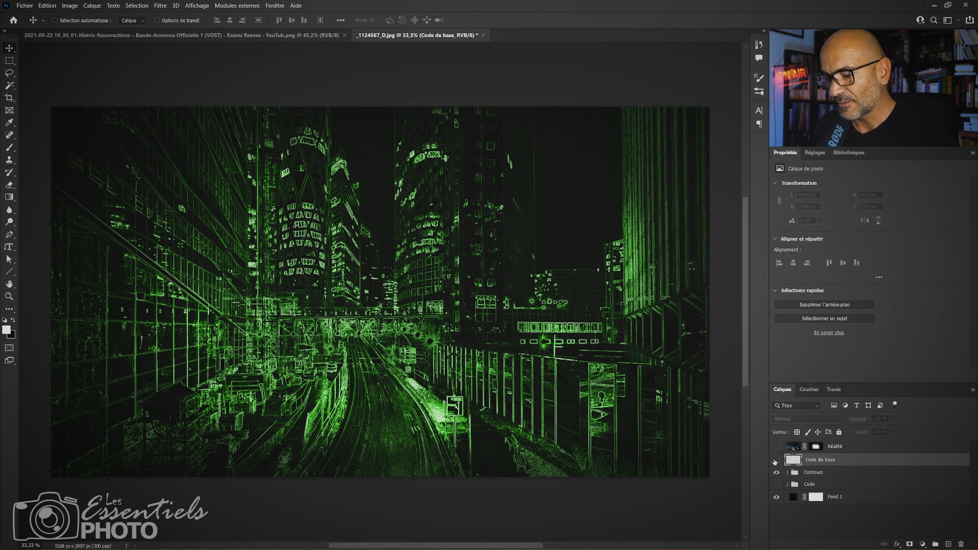
{"action": "left_click", "coordinate": [776, 460]}
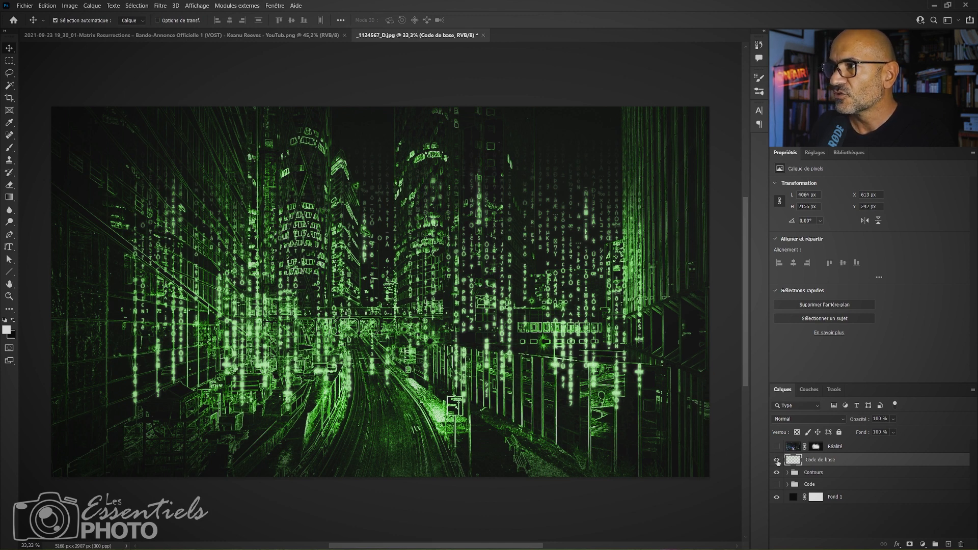
Duplicate the Code de base layer, then fully lock the original and label it red.
{"action": "key", "text": "ctrl+j"}
{"action": "left_click", "coordinate": [822, 476]}
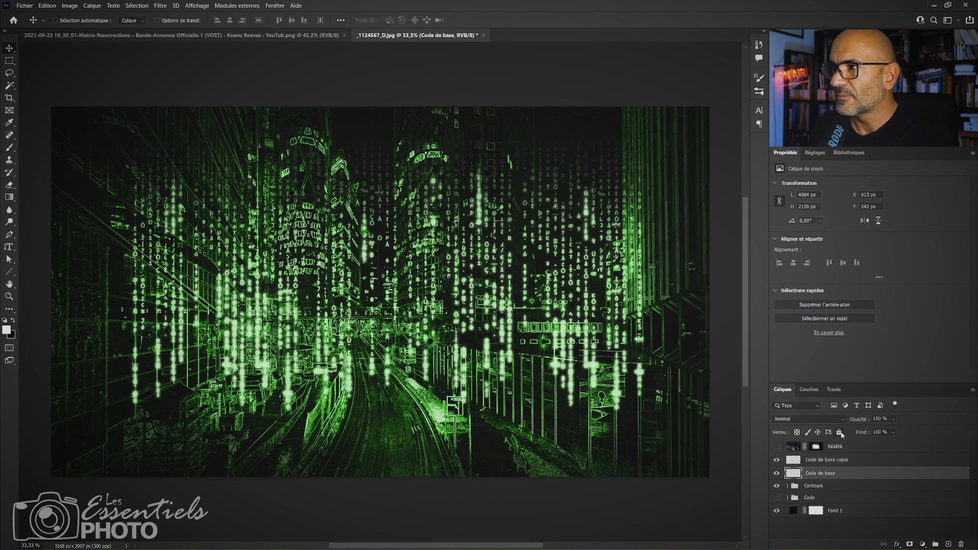
{"action": "left_click", "coordinate": [840, 432]}
{"action": "right_click", "coordinate": [824, 474]}
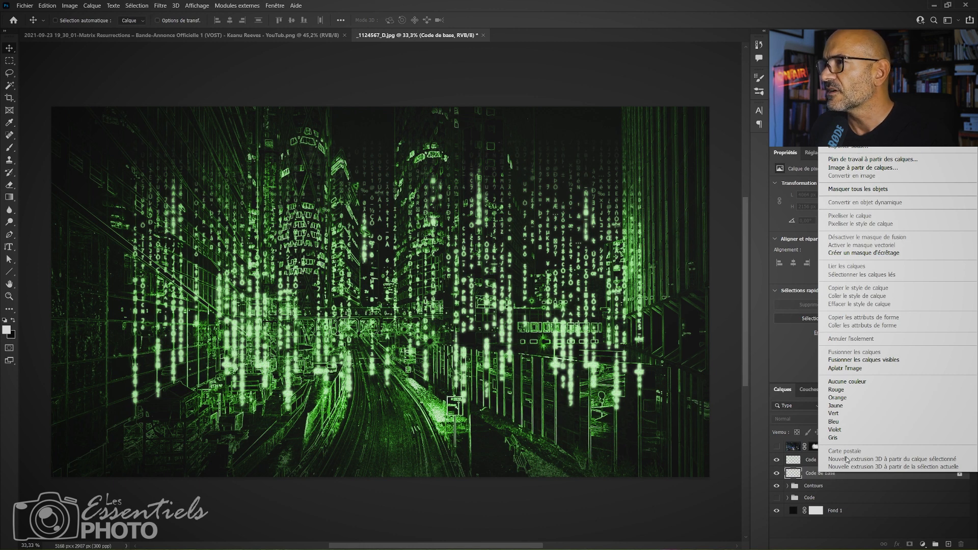
{"action": "left_click", "coordinate": [847, 390]}
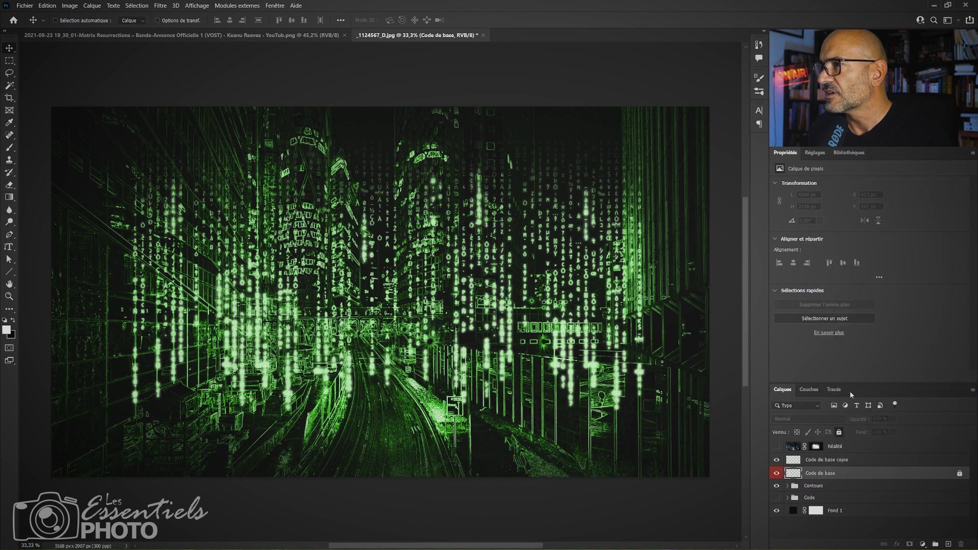
Hide the locked Code de base layer and toggle its copy to compare, leaving the copy visible and selected.
{"action": "left_click", "coordinate": [819, 462]}
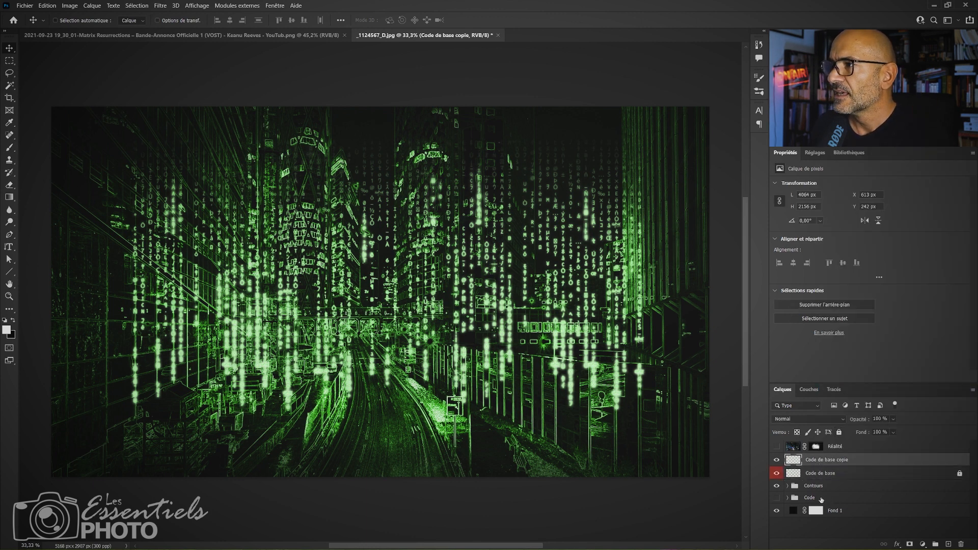
{"action": "right_click", "coordinate": [823, 474]}
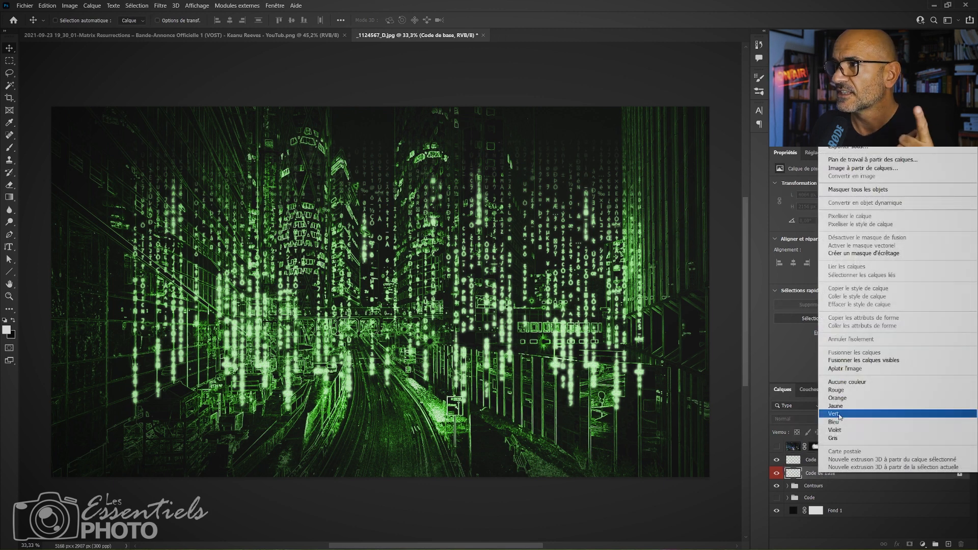
{"action": "left_click", "coordinate": [810, 461]}
{"action": "left_click", "coordinate": [810, 461]}
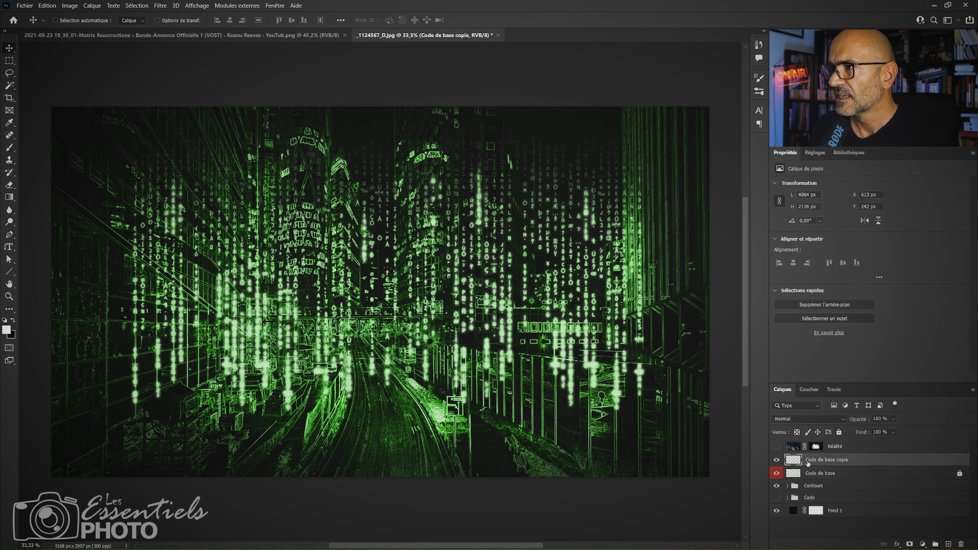
{"action": "left_click", "coordinate": [777, 460]}
{"action": "left_click", "coordinate": [777, 460]}
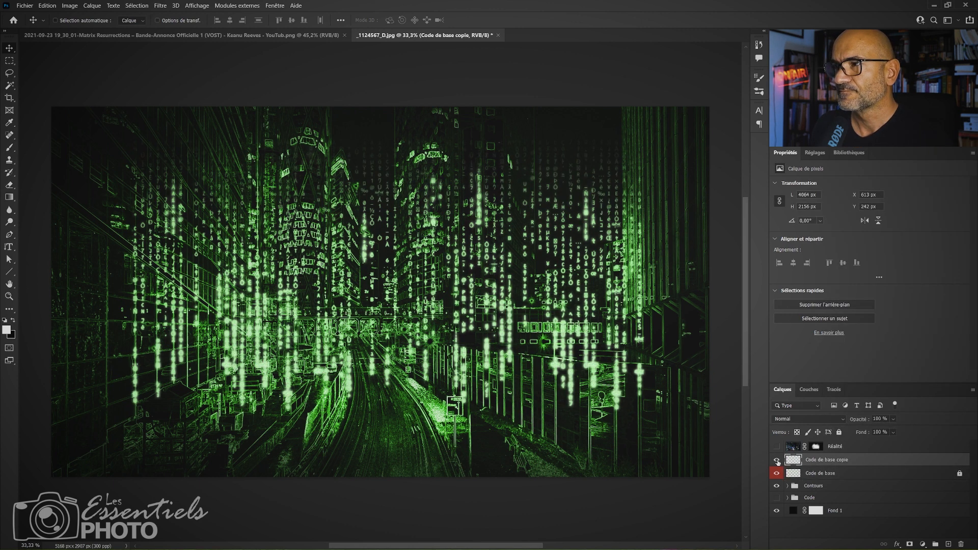
{"action": "left_click", "coordinate": [778, 474]}
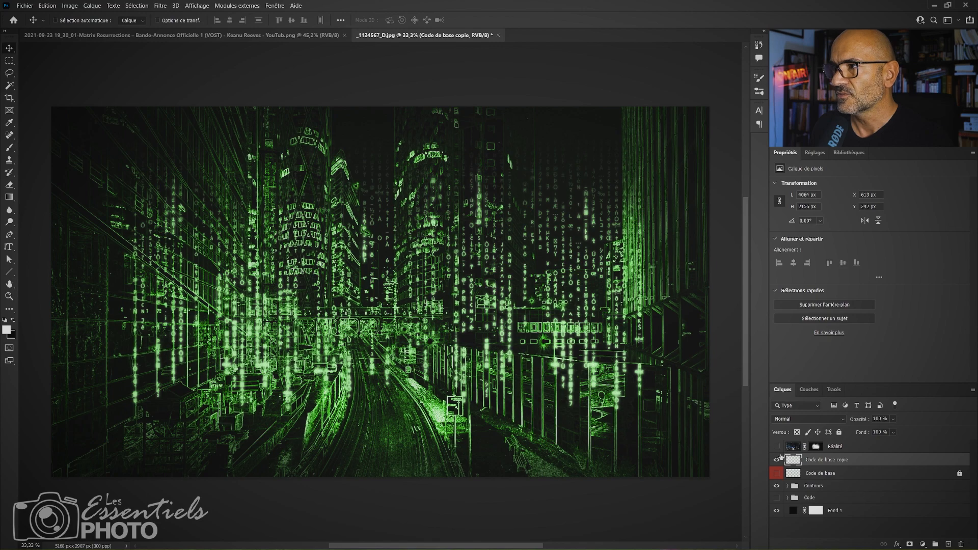
{"action": "left_click", "coordinate": [776, 460]}
{"action": "left_click", "coordinate": [777, 460]}
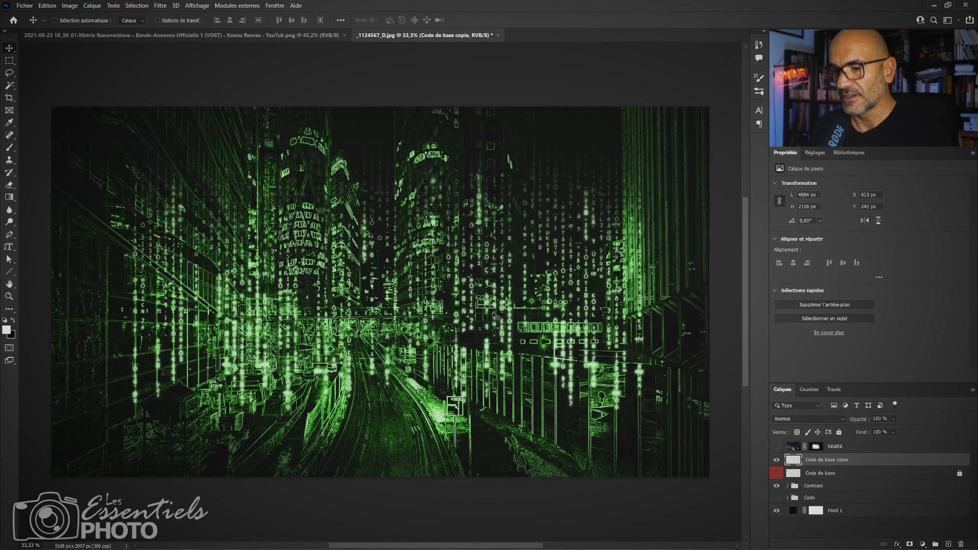
Move the Code de base copy toward the image's upper-left area and duplicate it twice.
{"action": "left_click_drag", "start_coordinate": [496, 315], "coordinate": [441, 294]}
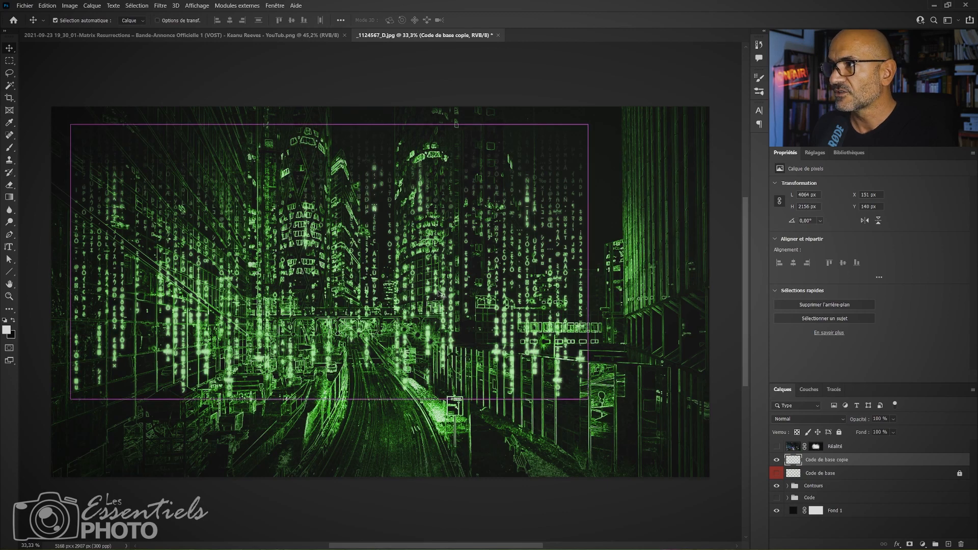
{"action": "key", "text": "ctrl+j"}
{"action": "key", "text": "ctrl+j"}
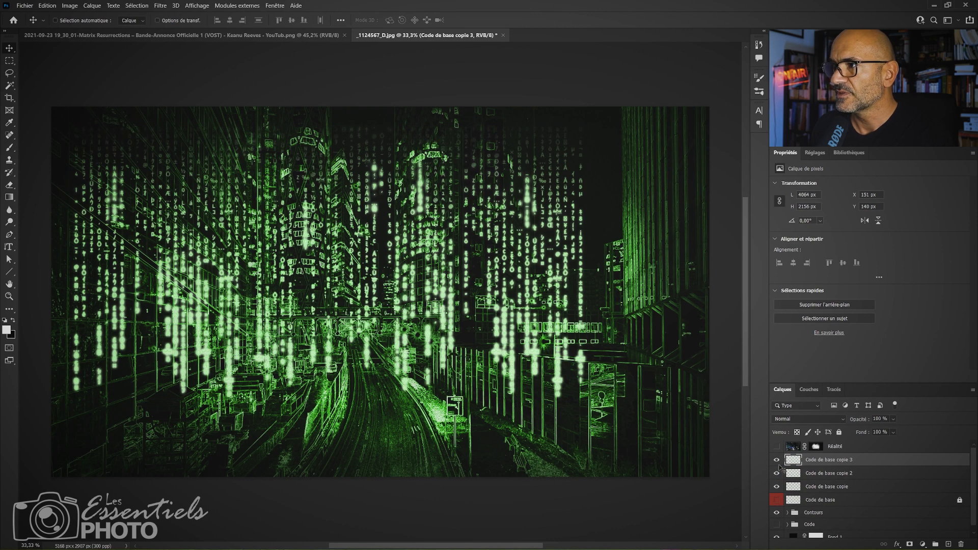
Hide the two newest code copies, Code de base copie 2 and 3, and select Code de base copie.
{"action": "left_click", "coordinate": [777, 459]}
{"action": "left_click", "coordinate": [777, 473]}
{"action": "left_click", "coordinate": [776, 487]}
{"action": "left_click", "coordinate": [776, 486]}
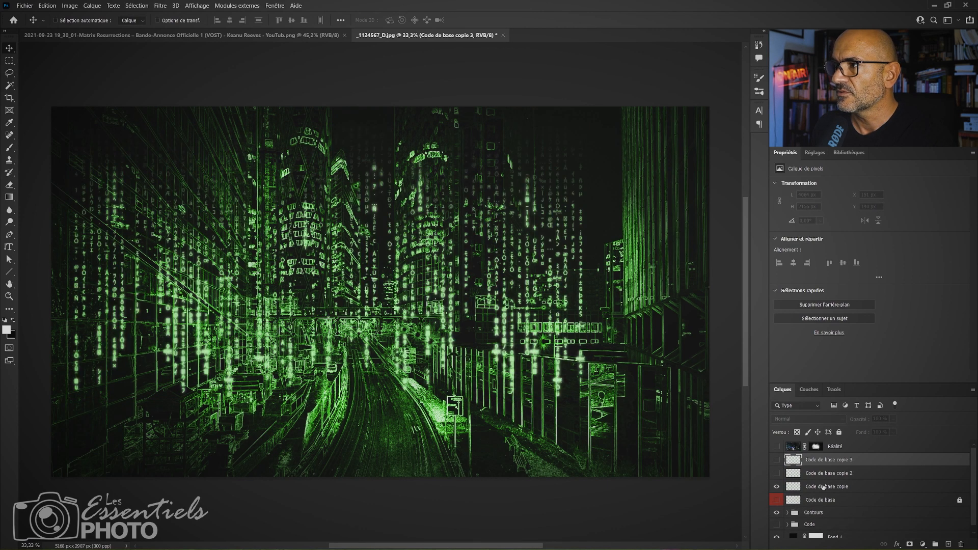
{"action": "left_click", "coordinate": [824, 486]}
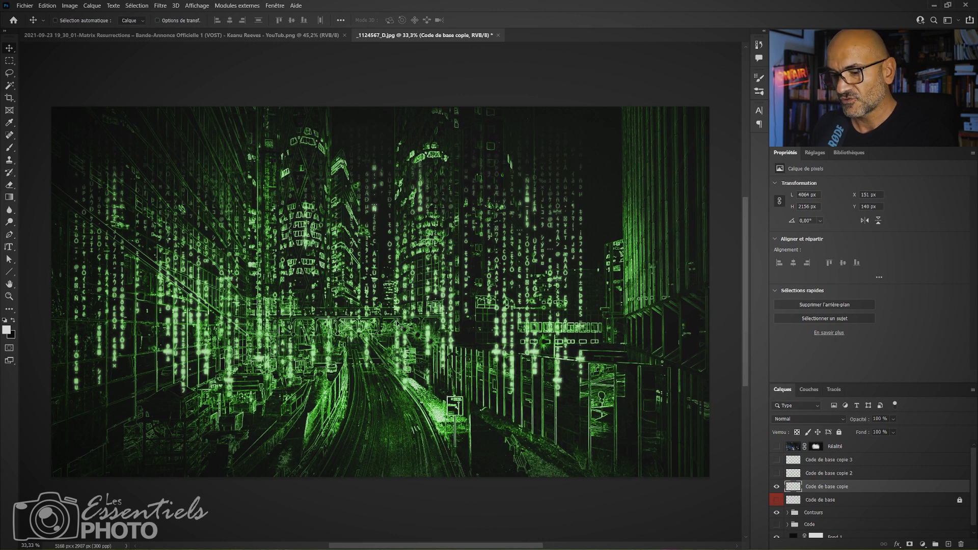
{"action": "key", "text": "ctrl"}
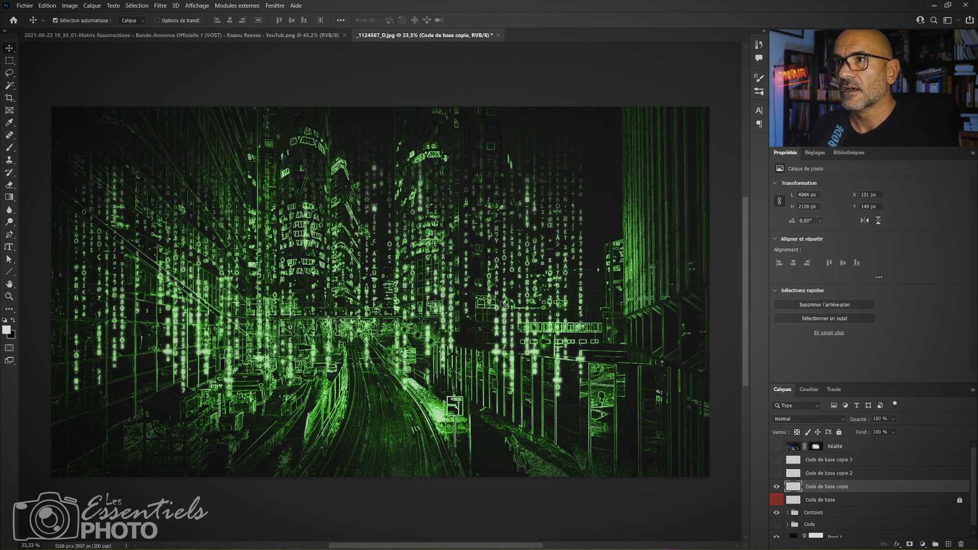
{"action": "key", "text": "ctrl+t"}
{"action": "key", "text": "Escape"}
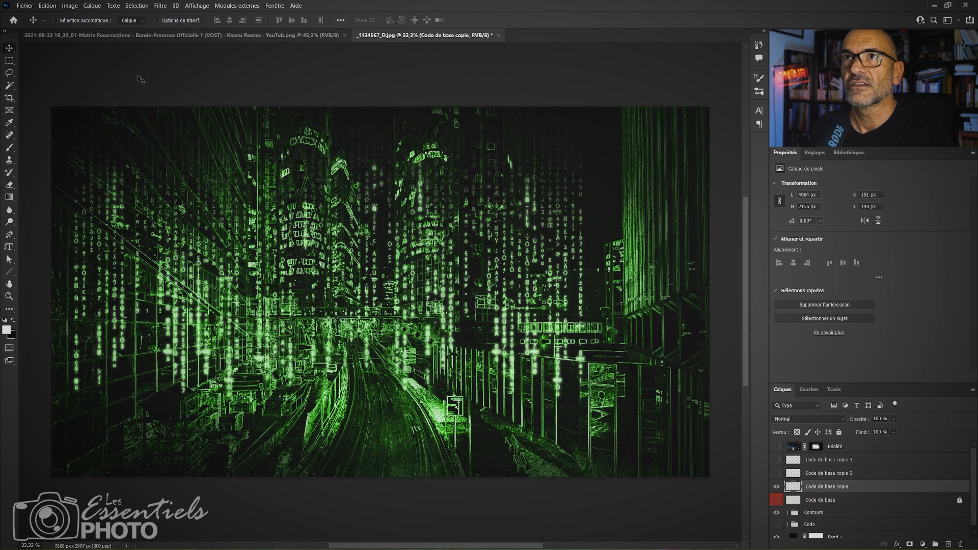
{"action": "left_click", "coordinate": [69, 6]}
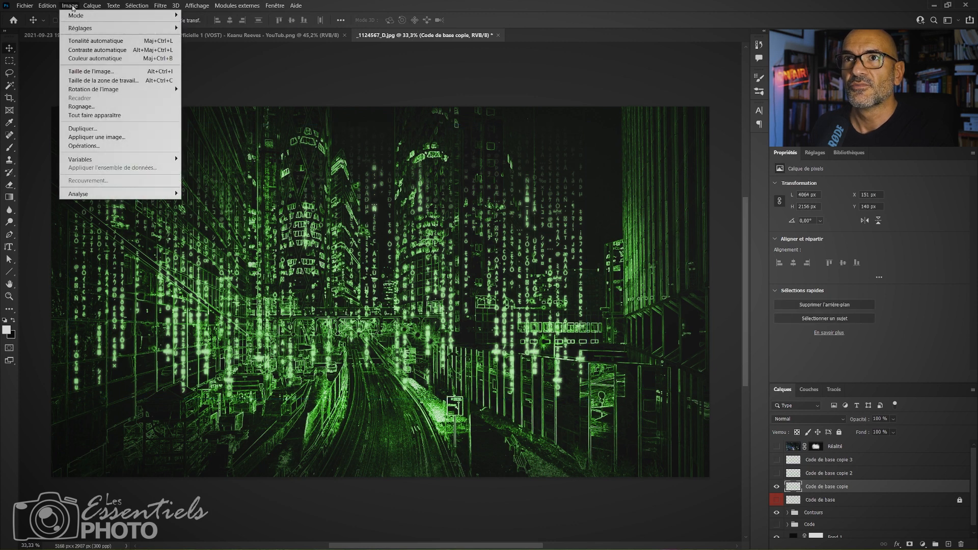
{"action": "mouse_move", "coordinate": [51, 7]}
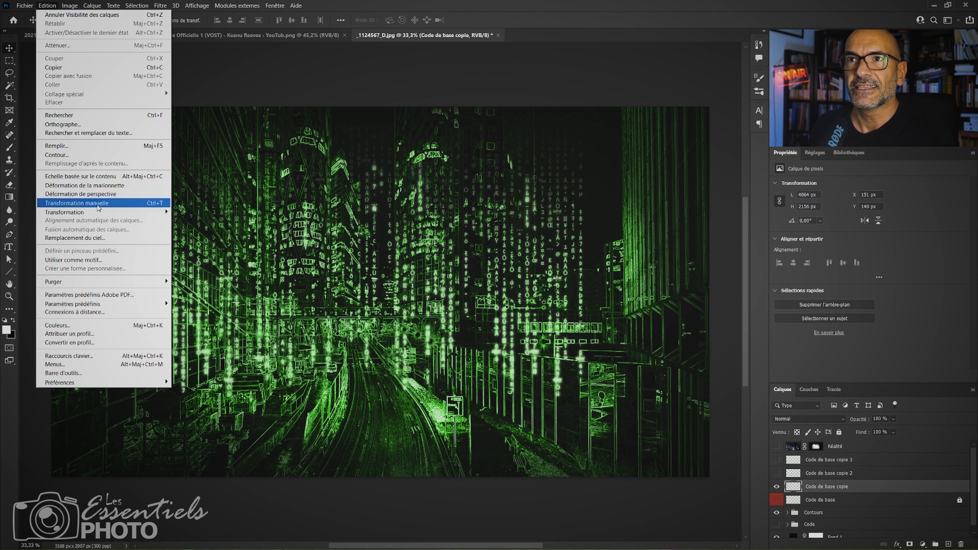
{"action": "left_click", "coordinate": [699, 21]}
Free-transform Code de base copie over the image's left part, scaling it to about 70.6% width and 127.9% height.
{"action": "key", "text": "ctrl+t"}
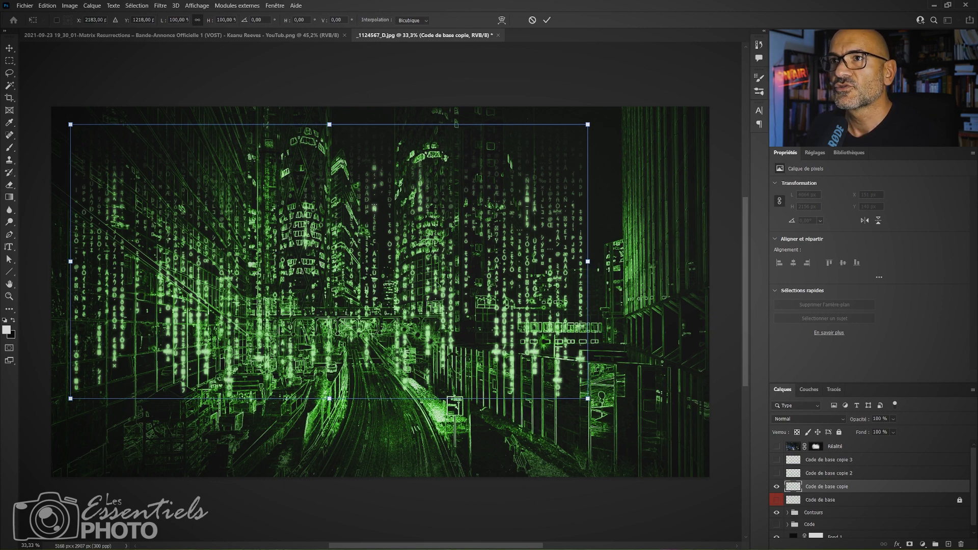
{"action": "left_click_drag", "start_coordinate": [413, 275], "coordinate": [394, 334]}
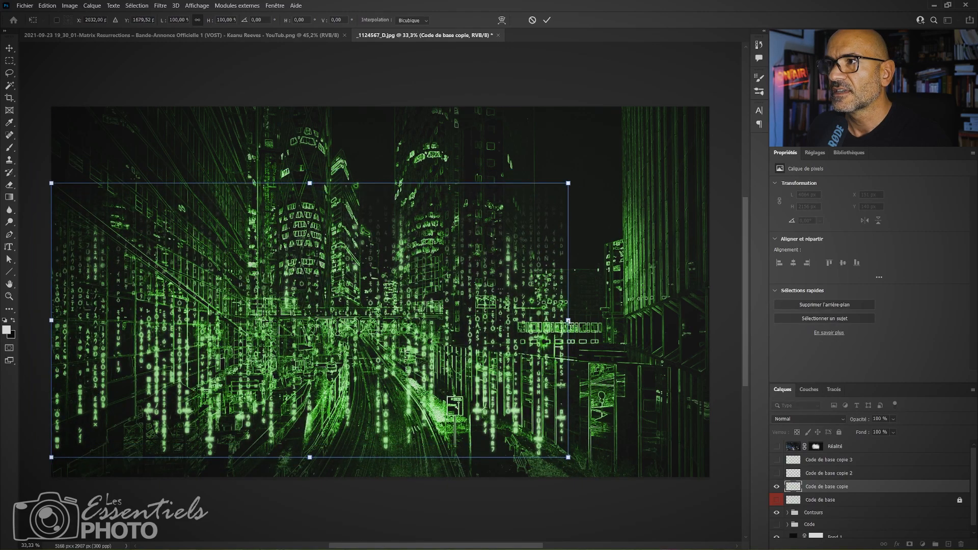
{"action": "left_click_drag", "start_coordinate": [568, 320], "coordinate": [449, 306]}
{"action": "key", "text": "ctrl+z"}
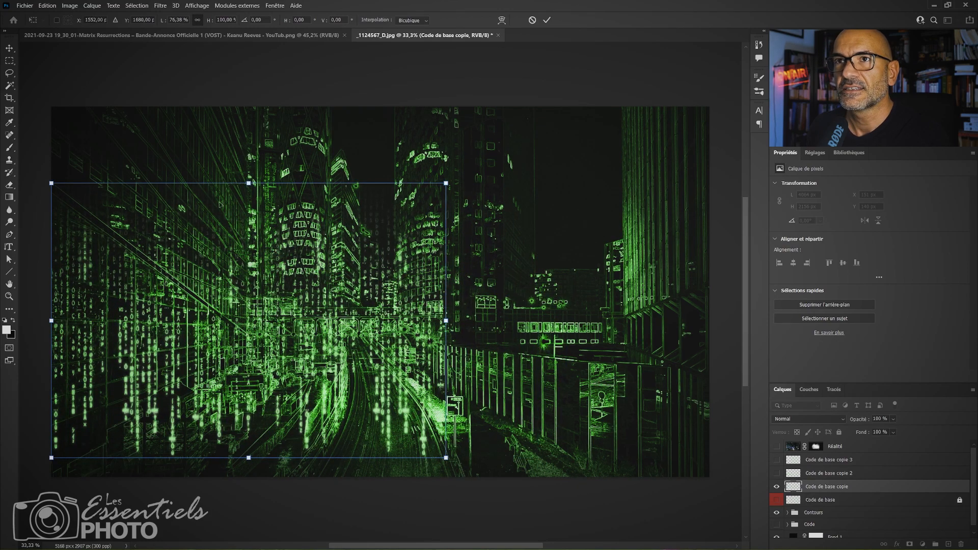
{"action": "left_click_drag", "start_coordinate": [445, 321], "coordinate": [416, 326]}
{"action": "key", "text": "ctrl+z"}
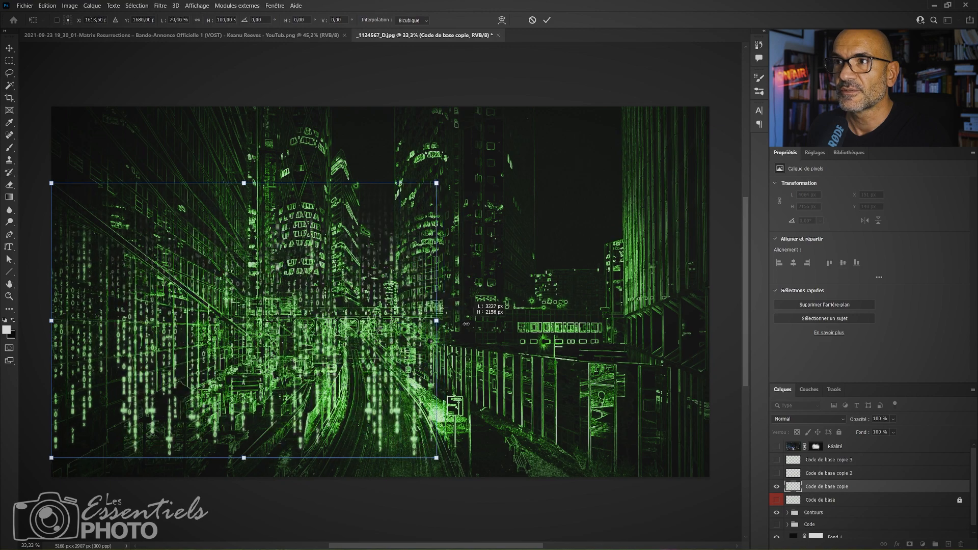
{"action": "left_click_drag", "start_coordinate": [249, 183], "coordinate": [262, 103]}
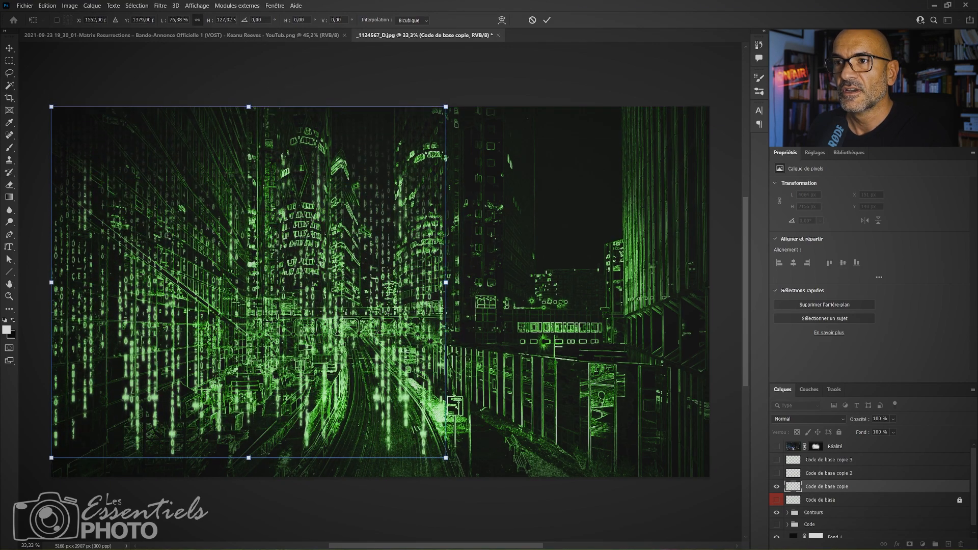
{"action": "left_click_drag", "start_coordinate": [448, 282], "coordinate": [416, 283]}
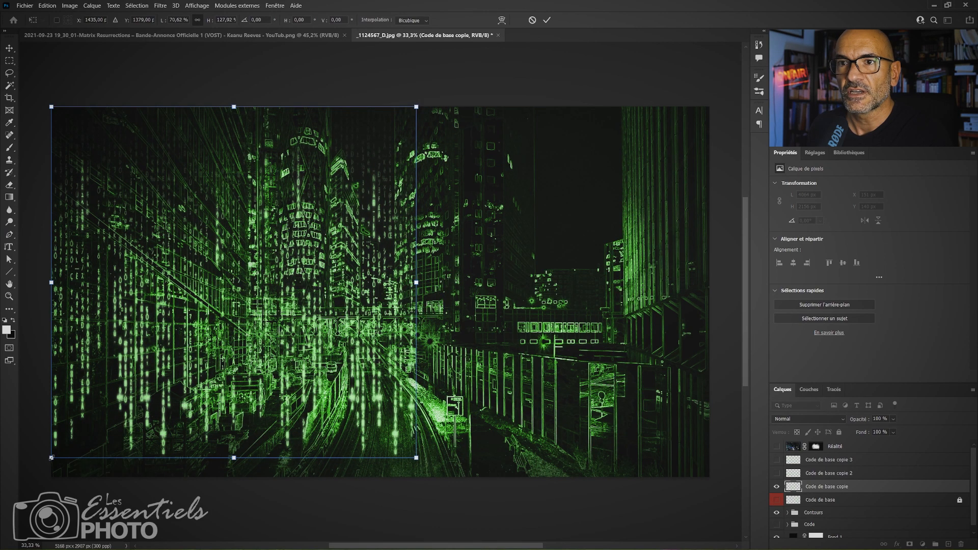
Distort the code copy into perspective along the left building, narrowing it to about 43.7% width and greatly raising its outer edge.
{"action": "left_click_drag", "start_coordinate": [52, 458], "coordinate": [59, 475]}
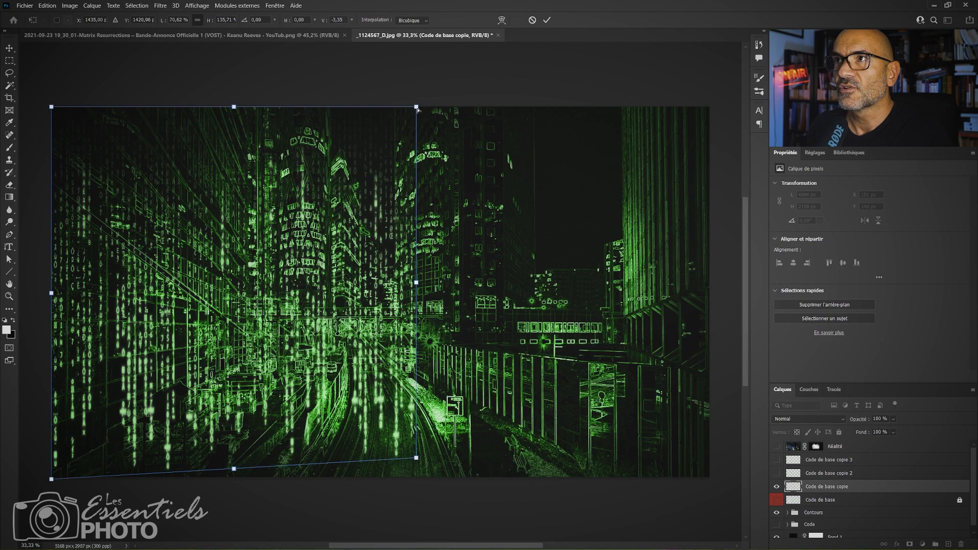
{"action": "left_click_drag", "start_coordinate": [417, 107], "coordinate": [417, 220]}
{"action": "left_click_drag", "start_coordinate": [413, 459], "coordinate": [414, 396]}
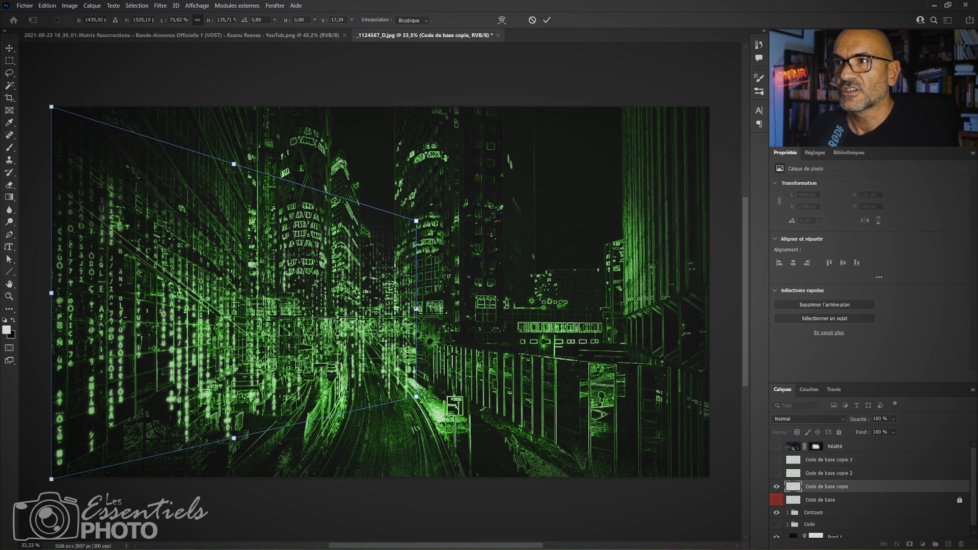
{"action": "left_click_drag", "start_coordinate": [416, 308], "coordinate": [278, 300]}
{"action": "left_click_drag", "start_coordinate": [278, 180], "coordinate": [278, 248]}
{"action": "left_click_drag", "start_coordinate": [164, 169], "coordinate": [189, 423]}
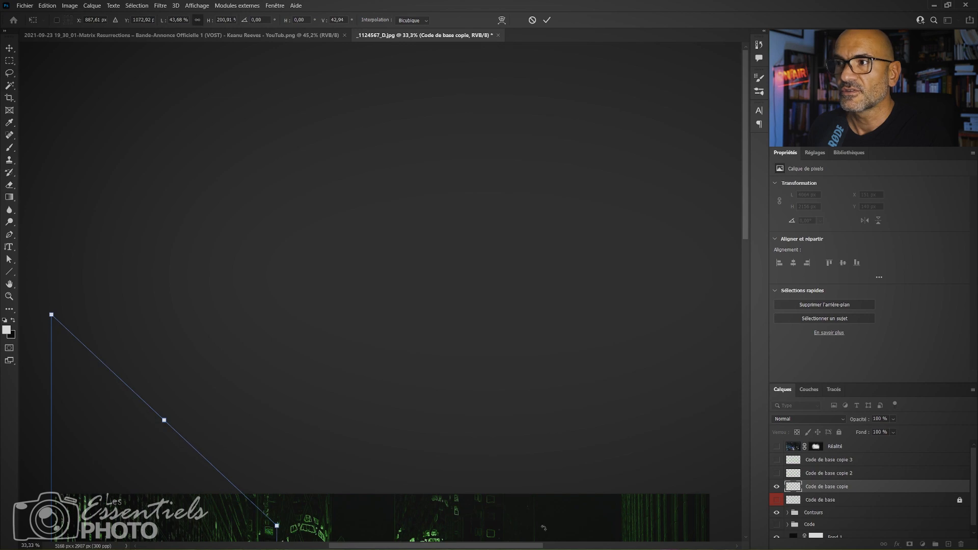
{"action": "scroll", "coordinate": [495, 409], "scroll_direction": "down", "scroll_amount": 7}
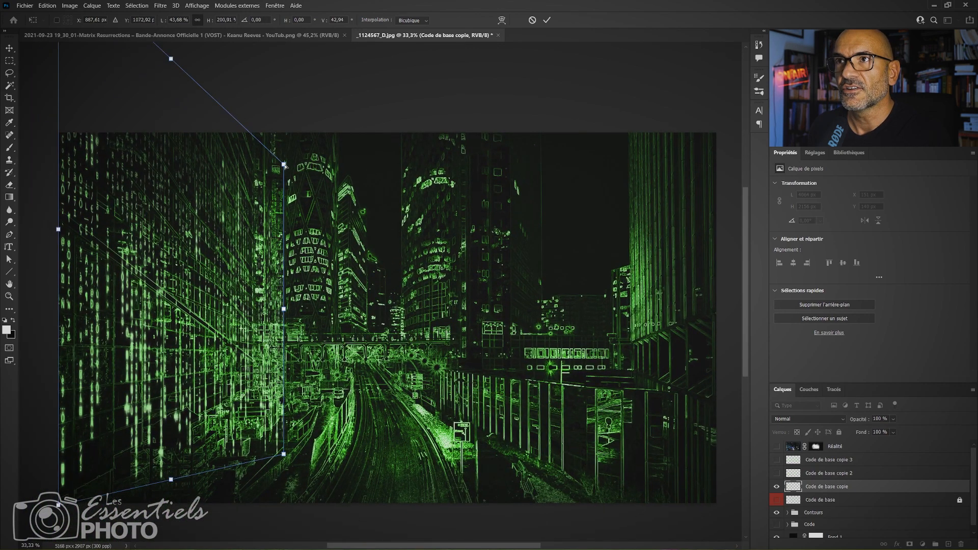
Refine the code's perspective on the left building at about 41% width, apply the transform, and move the layer to X -30 px, Y -1531 px.
{"action": "left_click_drag", "start_coordinate": [284, 164], "coordinate": [284, 197]}
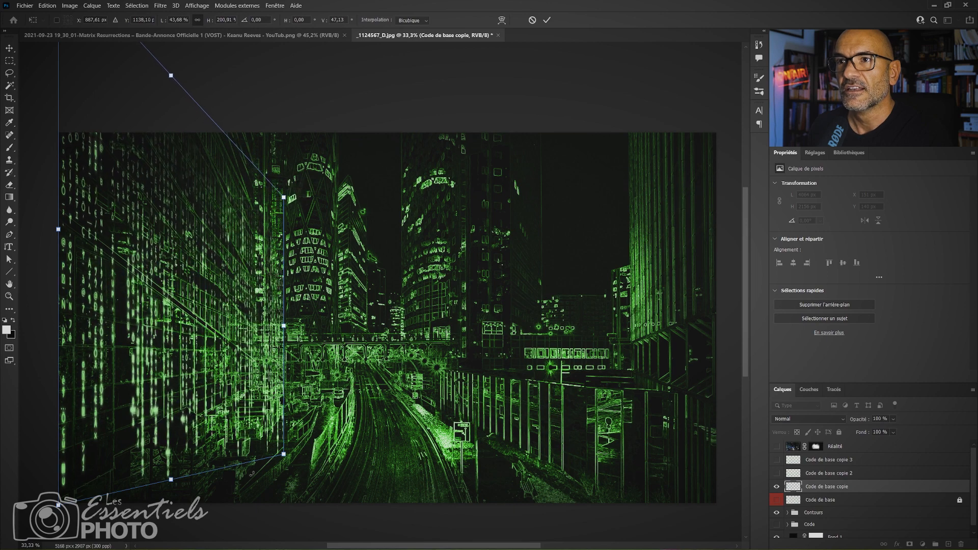
{"action": "left_click_drag", "start_coordinate": [283, 457], "coordinate": [284, 428]}
{"action": "left_click_drag", "start_coordinate": [284, 311], "coordinate": [271, 308]}
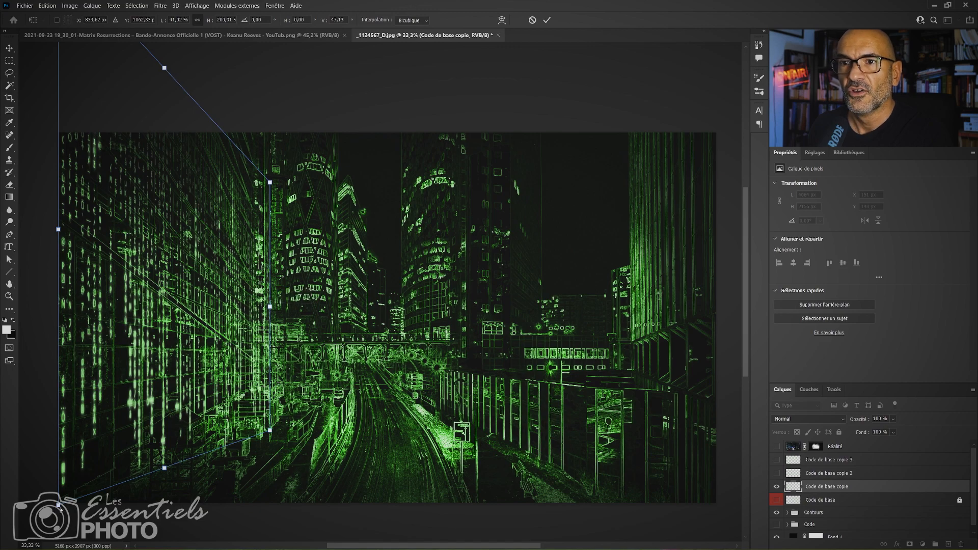
{"action": "left_click_drag", "start_coordinate": [60, 507], "coordinate": [66, 371]}
{"action": "left_click_drag", "start_coordinate": [375, 276], "coordinate": [383, 506]}
{"action": "key", "text": "Return"}
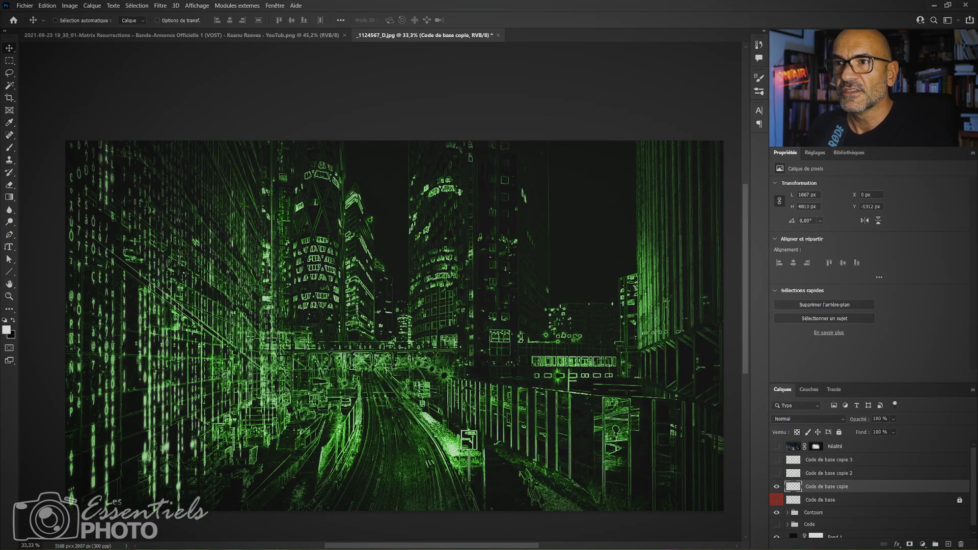
{"action": "left_click_drag", "start_coordinate": [220, 372], "coordinate": [216, 347]}
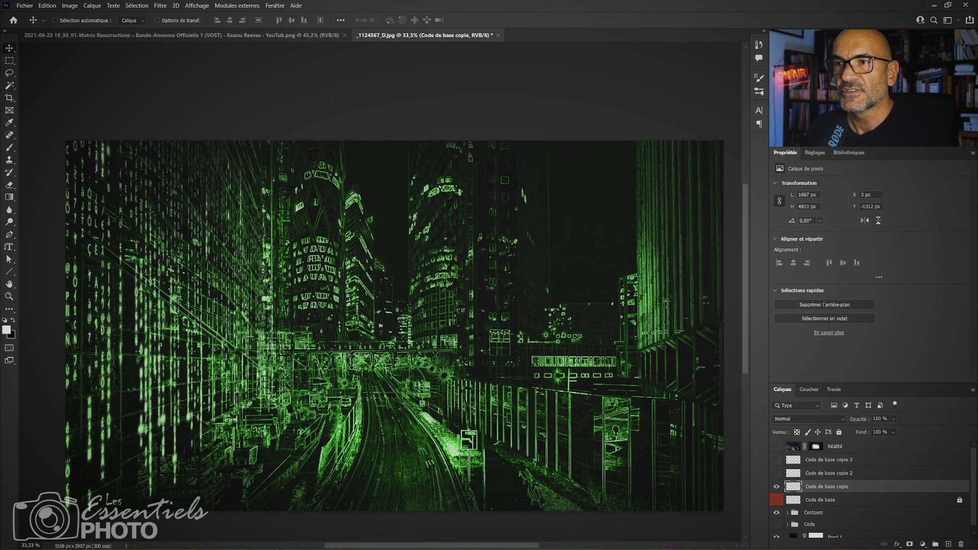
{"action": "left_click_drag", "start_coordinate": [397, 394], "coordinate": [393, 356]}
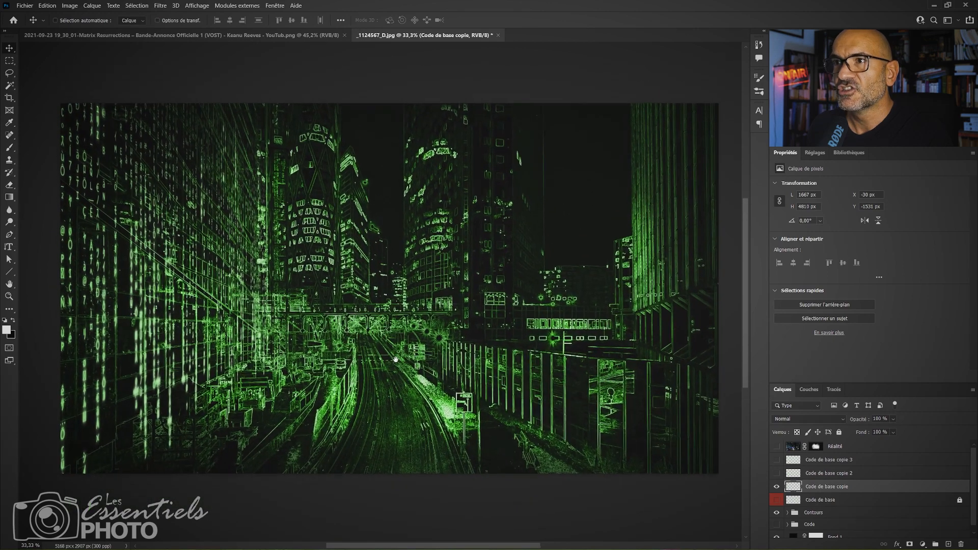
Reduce the Contours group's opacity to 79%.
{"action": "left_click", "coordinate": [829, 513]}
{"action": "left_click", "coordinate": [894, 420]}
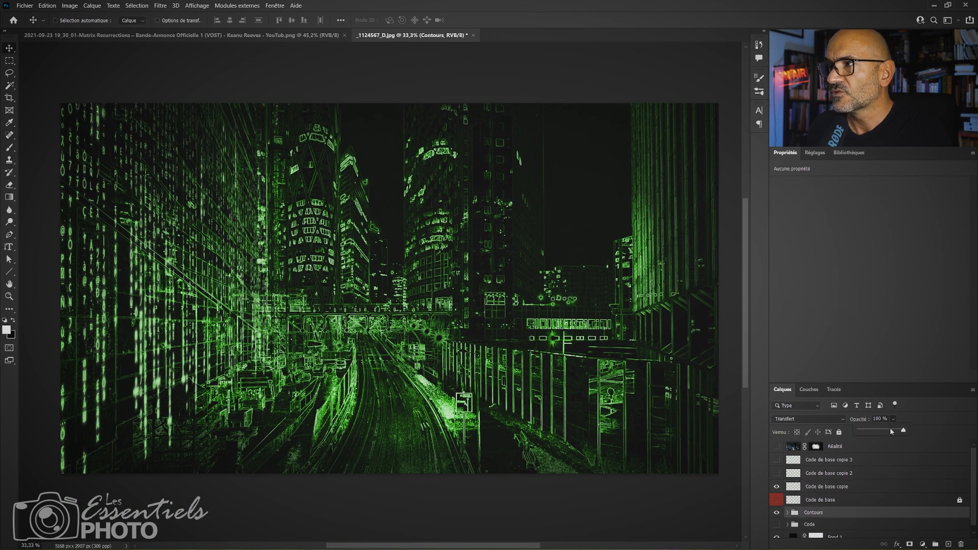
{"action": "left_click", "coordinate": [892, 430]}
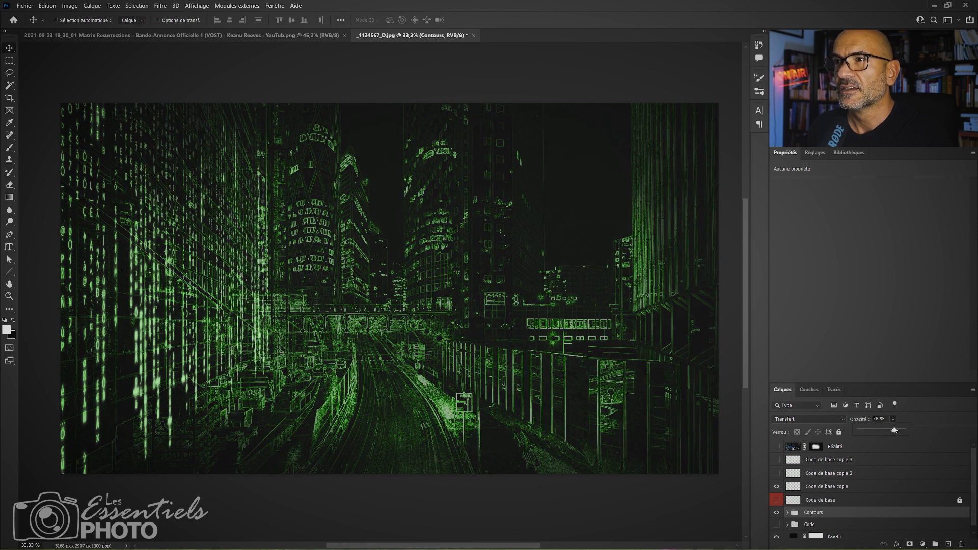
{"action": "left_click_drag", "start_coordinate": [895, 430], "coordinate": [896, 431]}
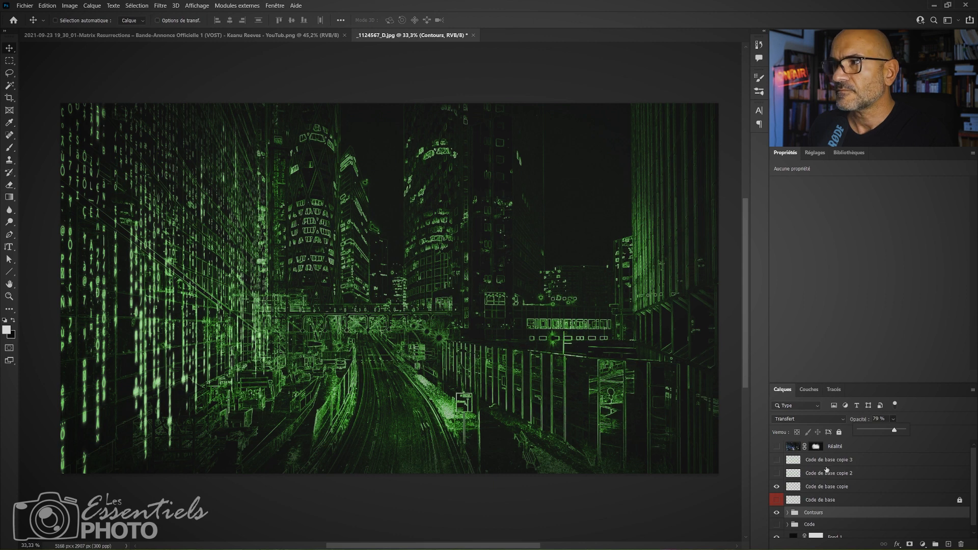
Select Code de base copie and toggle its visibility to compare the image with and without the code.
{"action": "left_click", "coordinate": [820, 488]}
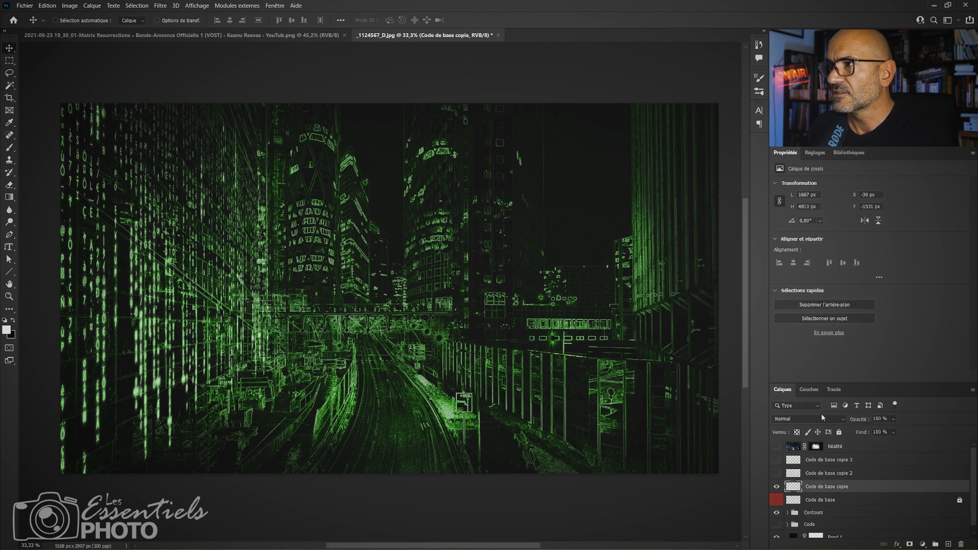
{"action": "left_click", "coordinate": [777, 487]}
{"action": "left_click", "coordinate": [777, 487]}
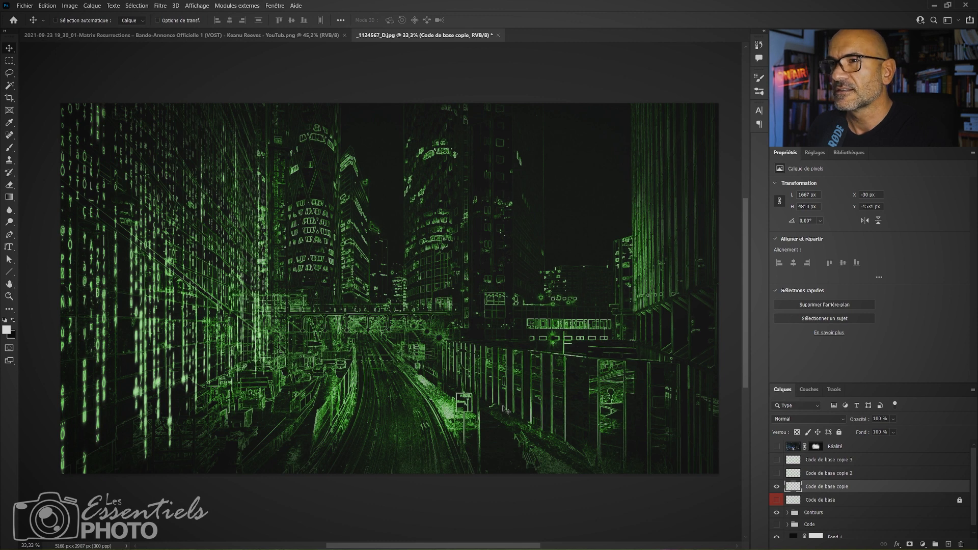
Show Code de base copie 2, move it over the road at about X 763 px, Y 751 px, and flip it vertically.
{"action": "left_click", "coordinate": [777, 474]}
{"action": "left_click", "coordinate": [838, 474]}
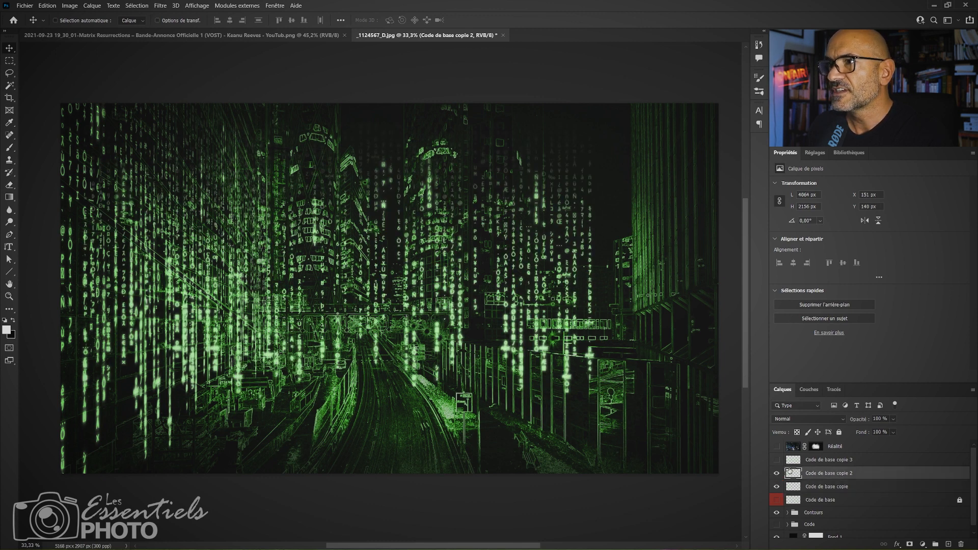
{"action": "left_click_drag", "start_coordinate": [336, 270], "coordinate": [423, 337]}
{"action": "key", "text": "ctrl+t"}
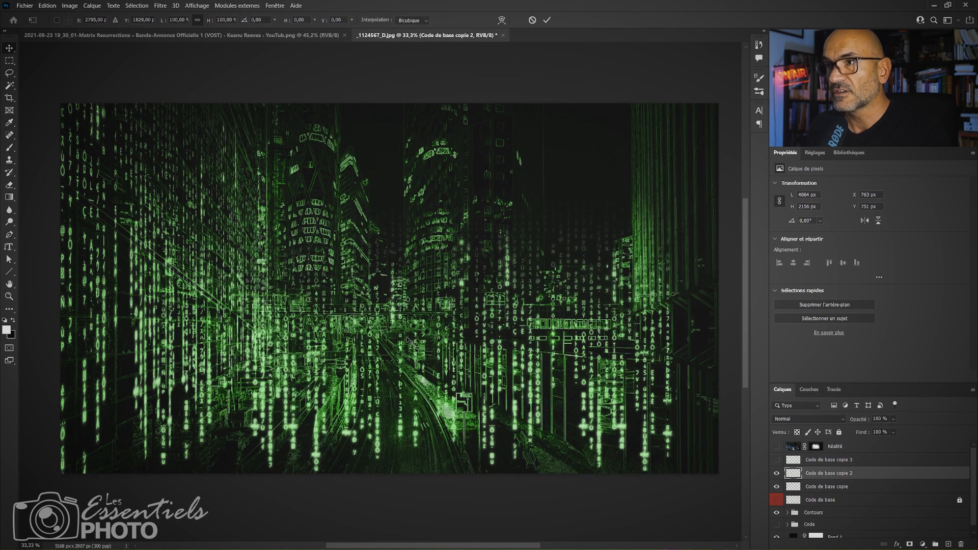
{"action": "right_click", "coordinate": [417, 308]}
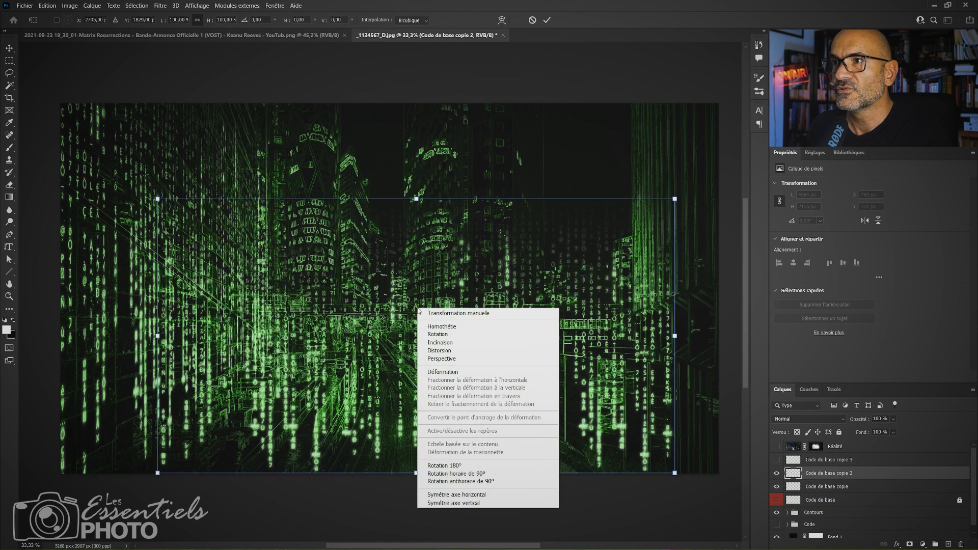
{"action": "left_click", "coordinate": [451, 504]}
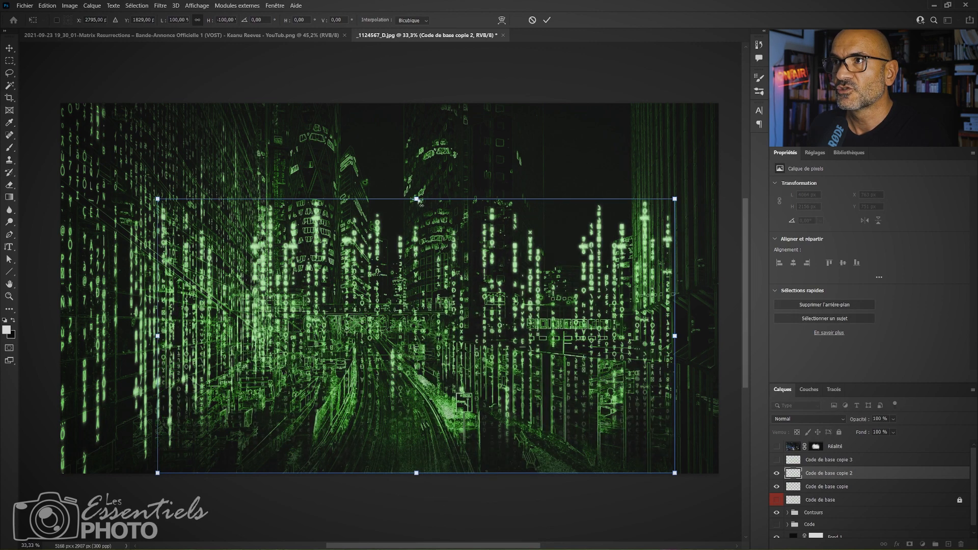
Flatten the flipped code to about half its height, pull its upper corners inward into a trapezoid, and move it down over the road.
{"action": "left_click_drag", "start_coordinate": [417, 200], "coordinate": [405, 336]}
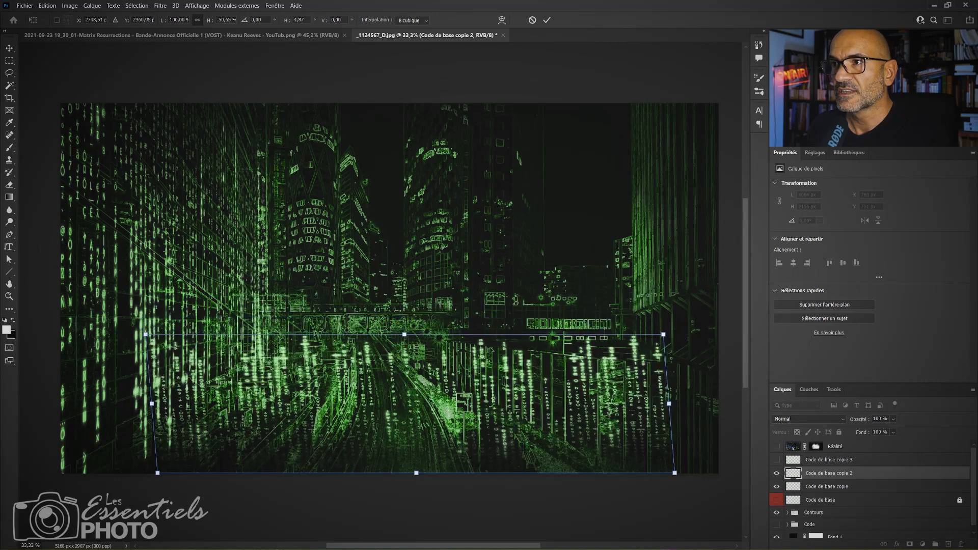
{"action": "left_click_drag", "start_coordinate": [663, 335], "coordinate": [507, 337]}
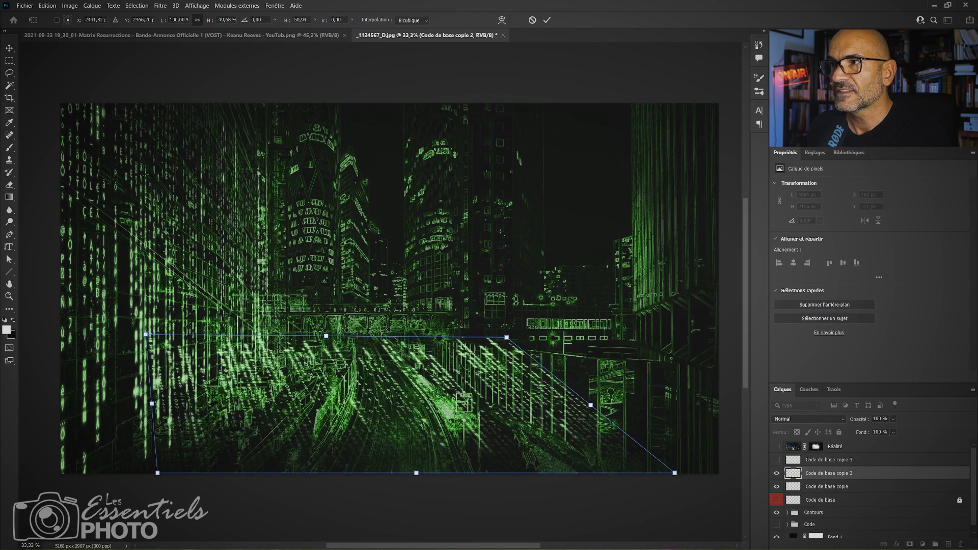
{"action": "left_click_drag", "start_coordinate": [146, 335], "coordinate": [285, 340]}
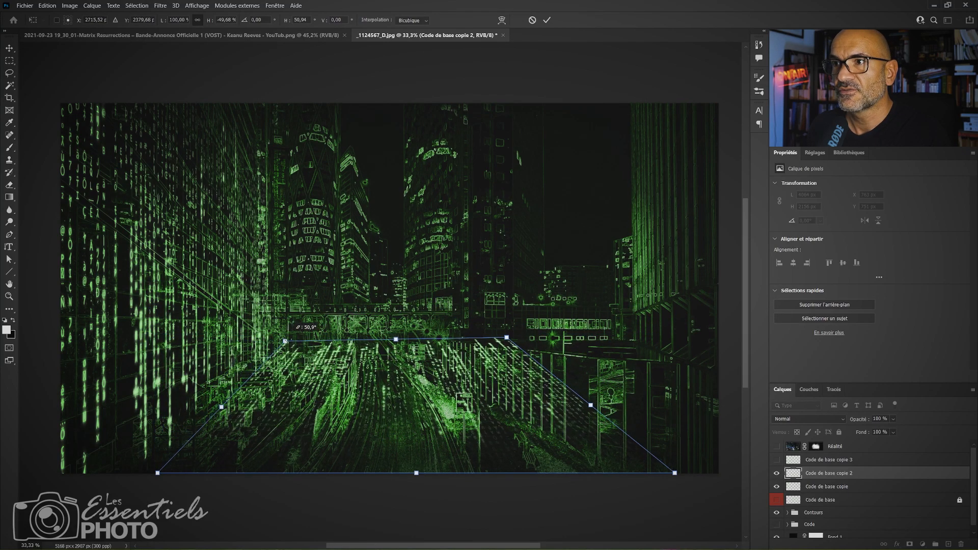
{"action": "left_click_drag", "start_coordinate": [418, 400], "coordinate": [402, 422]}
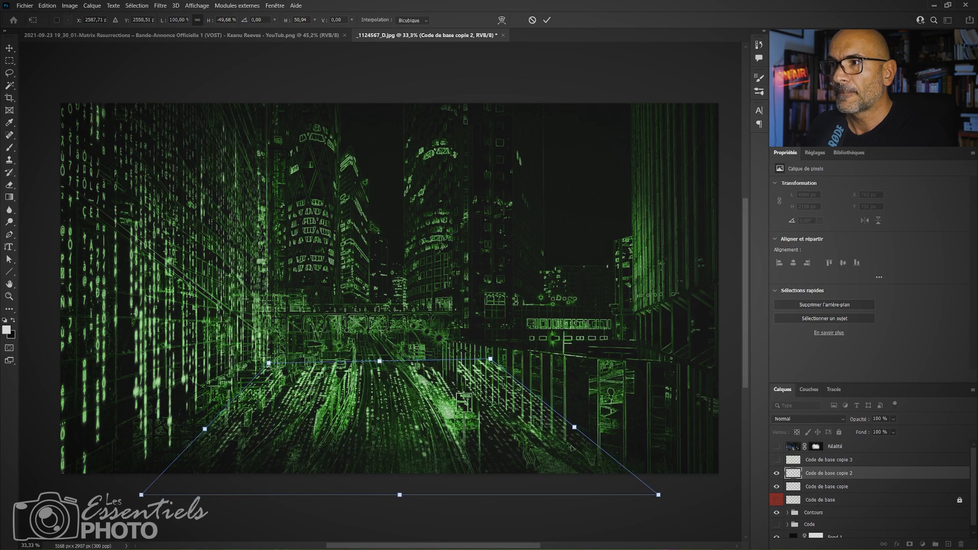
Widen the road code to about 140.6%, adjust its far edge to the road's perspective, apply the transform, and nudge it slightly down.
{"action": "left_click_drag", "start_coordinate": [576, 425], "coordinate": [665, 433]}
{"action": "left_click_drag", "start_coordinate": [392, 345], "coordinate": [410, 346]}
{"action": "left_click_drag", "start_coordinate": [562, 347], "coordinate": [532, 347]}
{"action": "left_click_drag", "start_coordinate": [248, 340], "coordinate": [283, 342]}
{"action": "left_click_drag", "start_coordinate": [408, 342], "coordinate": [409, 333]}
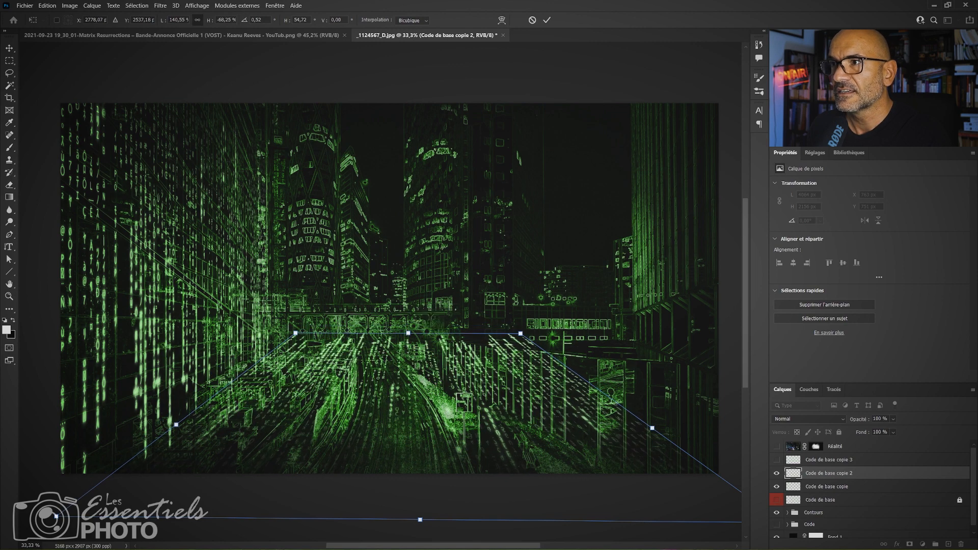
{"action": "key", "text": "Return"}
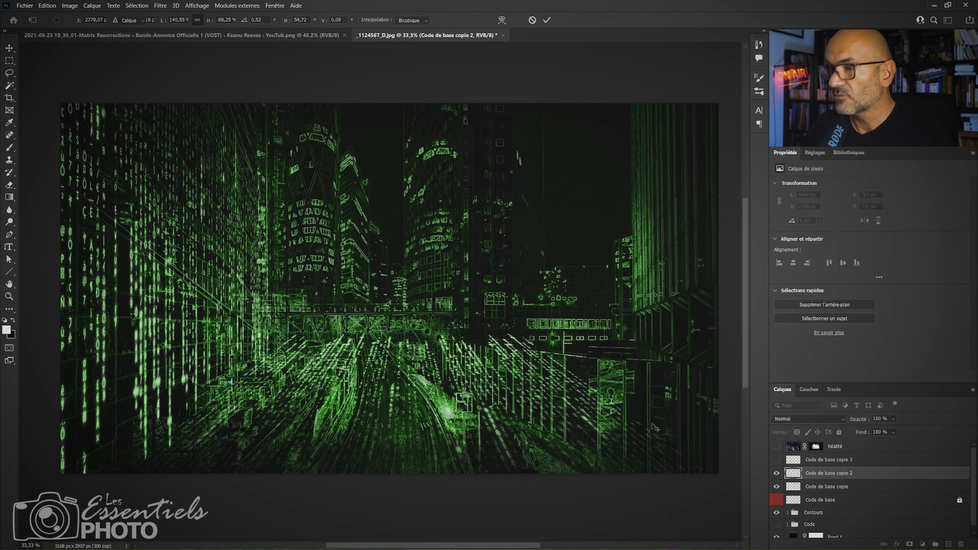
{"action": "left_click_drag", "start_coordinate": [421, 380], "coordinate": [410, 368]}
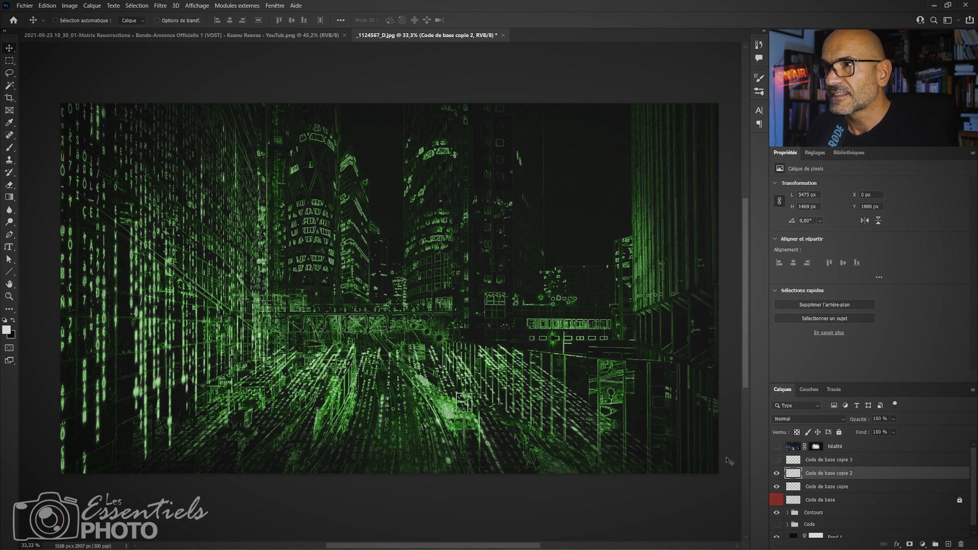
Show Code de base copie 3, move it over the towers to X 1216 px, Y -370 px, and set its opacity to 74%.
{"action": "left_click", "coordinate": [777, 461]}
{"action": "left_click", "coordinate": [867, 465]}
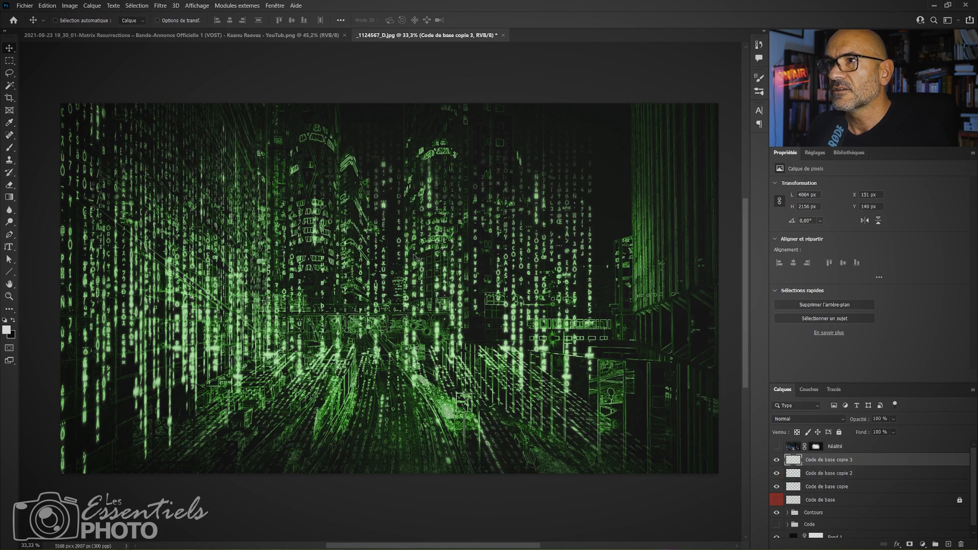
{"action": "left_click_drag", "start_coordinate": [415, 257], "coordinate": [543, 203]}
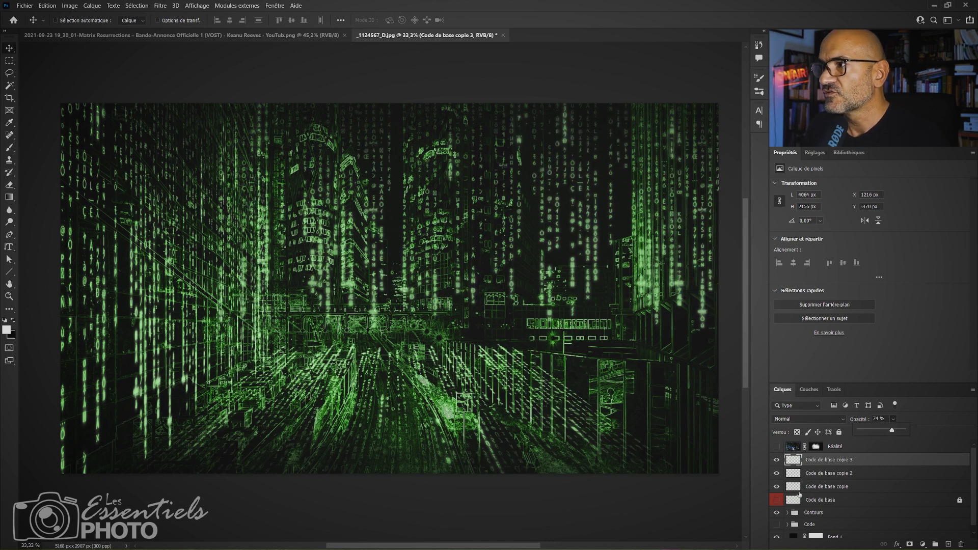
Select Code de base copie 2, hide copies 2 and 3, and toggle Code de base copie, leaving it visible.
{"action": "left_click", "coordinate": [827, 474]}
{"action": "left_click_drag", "start_coordinate": [776, 460], "coordinate": [777, 474]}
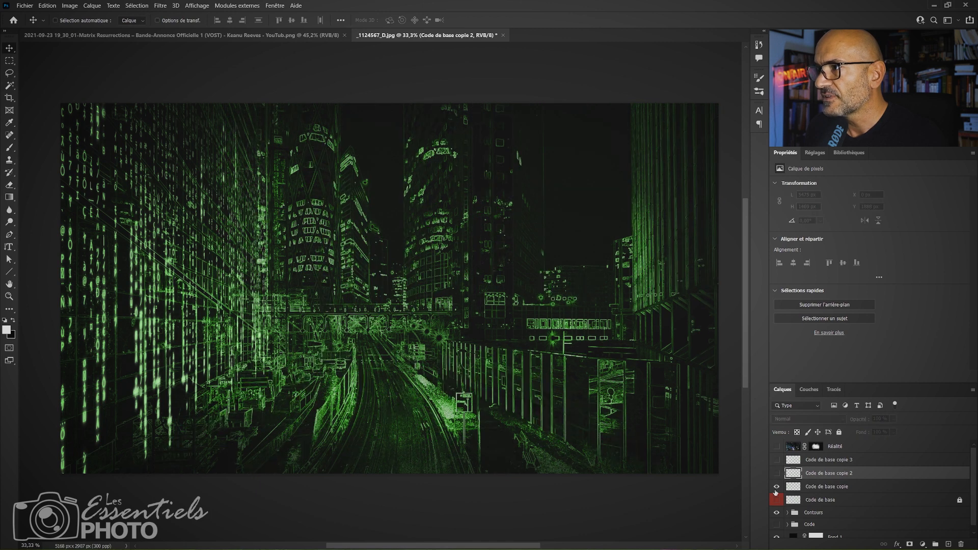
{"action": "left_click", "coordinate": [776, 490]}
{"action": "left_click", "coordinate": [776, 489]}
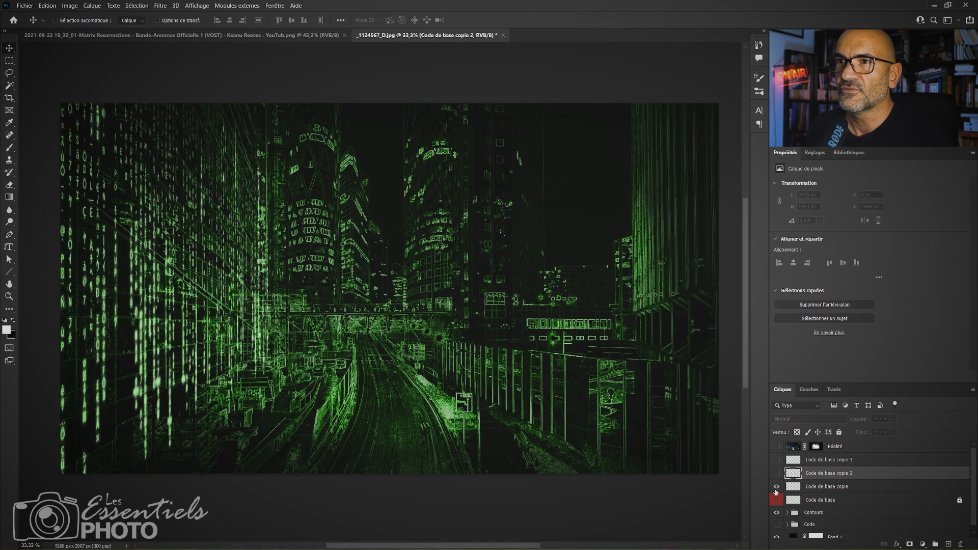
Add a layer mask to Code de base copie and paint black to hide code spilling past the left building's far and lower edges.
{"action": "left_click", "coordinate": [822, 488]}
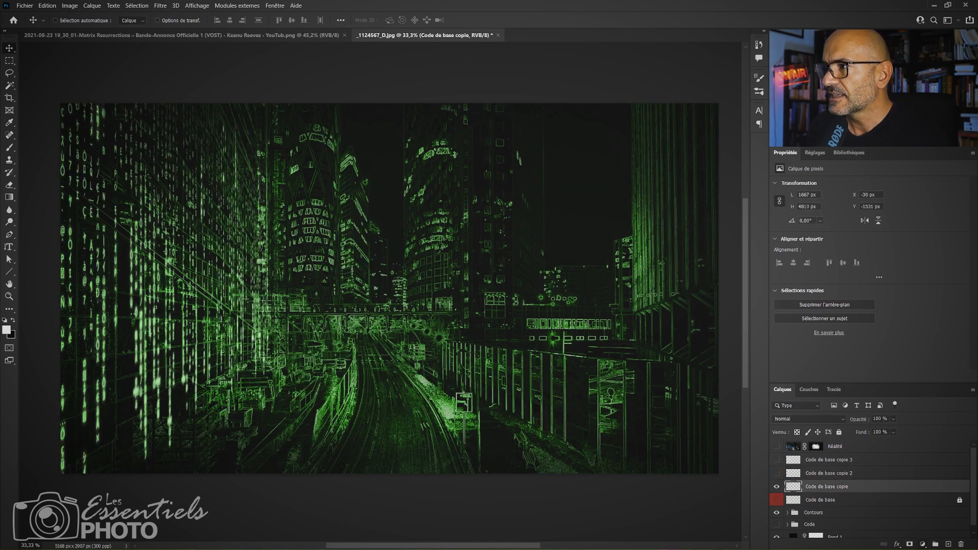
{"action": "left_click", "coordinate": [910, 545]}
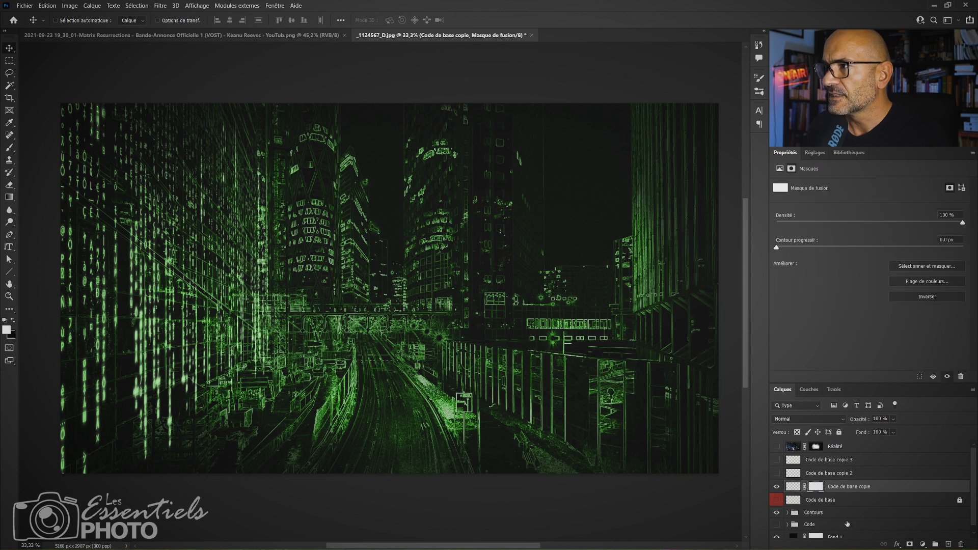
{"action": "left_click", "coordinate": [776, 487]}
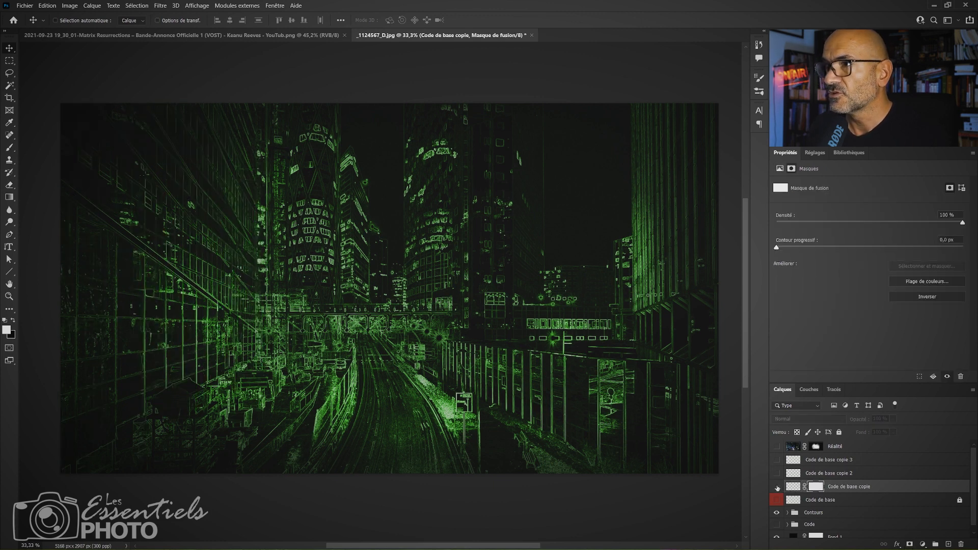
{"action": "left_click", "coordinate": [777, 487]}
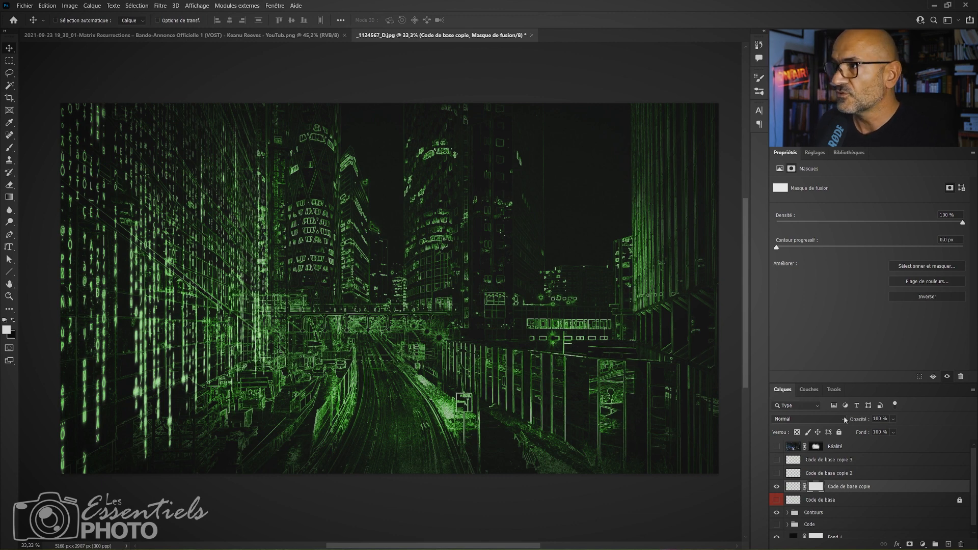
{"action": "key", "text": "b"}
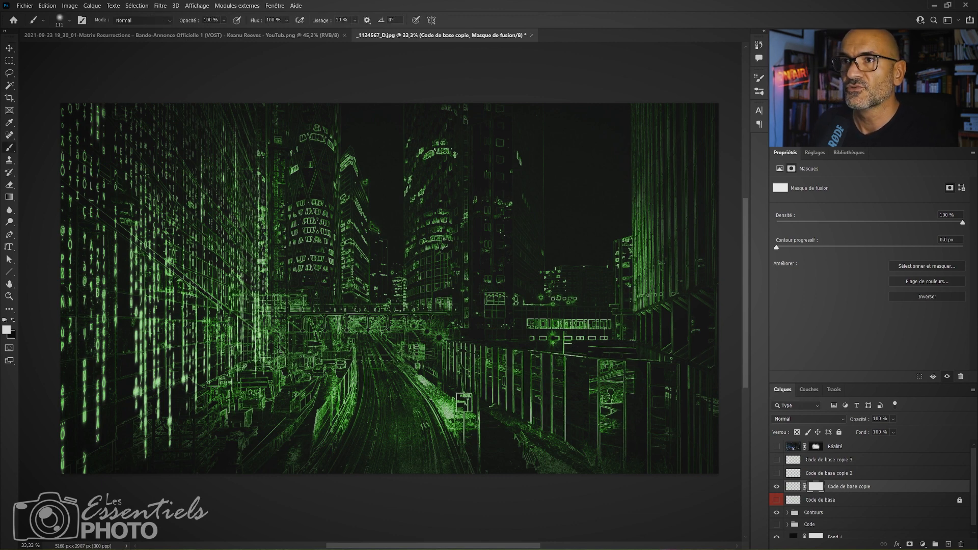
{"action": "key", "text": "x"}
{"action": "mouse_move", "coordinate": [289, 350]}
{"action": "left_mouse_down"}
{"action": "mouse_move", "coordinate": [240, 395]}
{"action": "mouse_move", "coordinate": [221, 440]}
{"action": "mouse_move", "coordinate": [240, 410]}
{"action": "mouse_move", "coordinate": [173, 445]}
{"action": "mouse_move", "coordinate": [156, 474]}
{"action": "mouse_move", "coordinate": [152, 426]}
{"action": "left_mouse_up"}
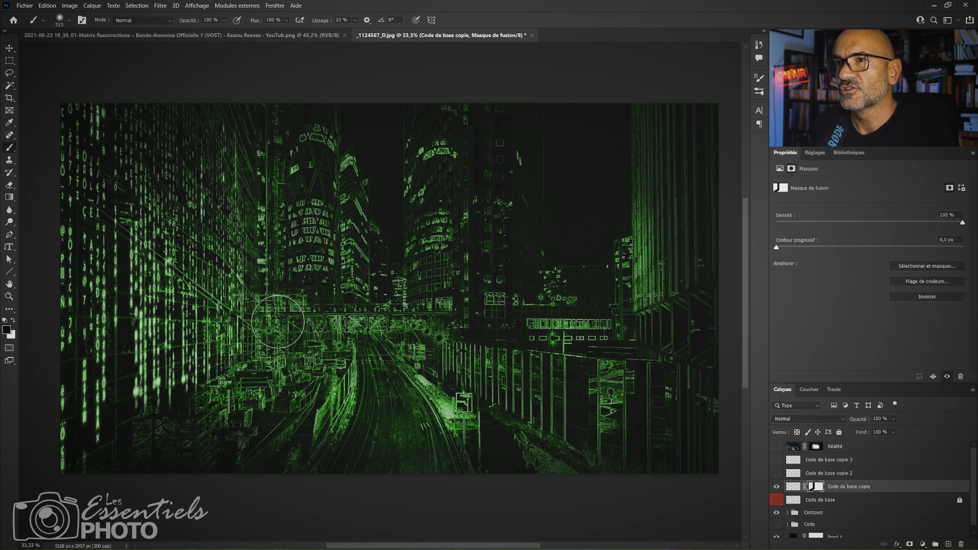
Show Code de base copie 2, add a layer mask, and paint out the road code overlapping the side areas and right-hand fence.
{"action": "left_click", "coordinate": [777, 473]}
{"action": "left_click", "coordinate": [823, 474]}
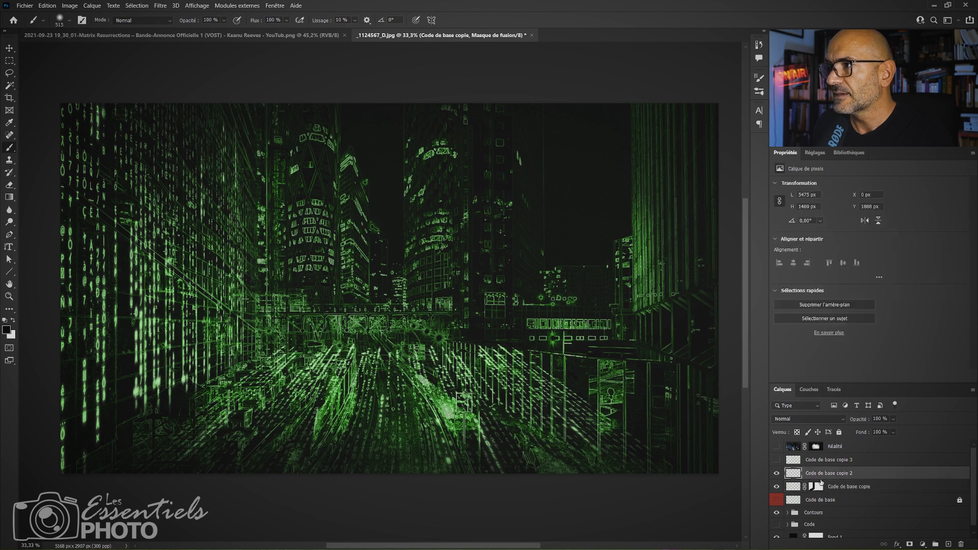
{"action": "left_click", "coordinate": [909, 544]}
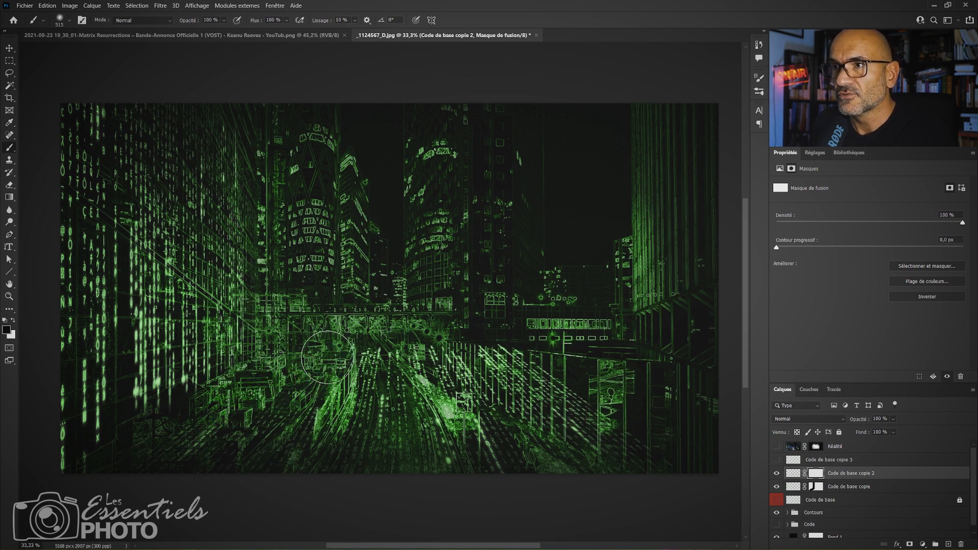
{"action": "left_click_drag", "start_coordinate": [444, 348], "coordinate": [592, 406]}
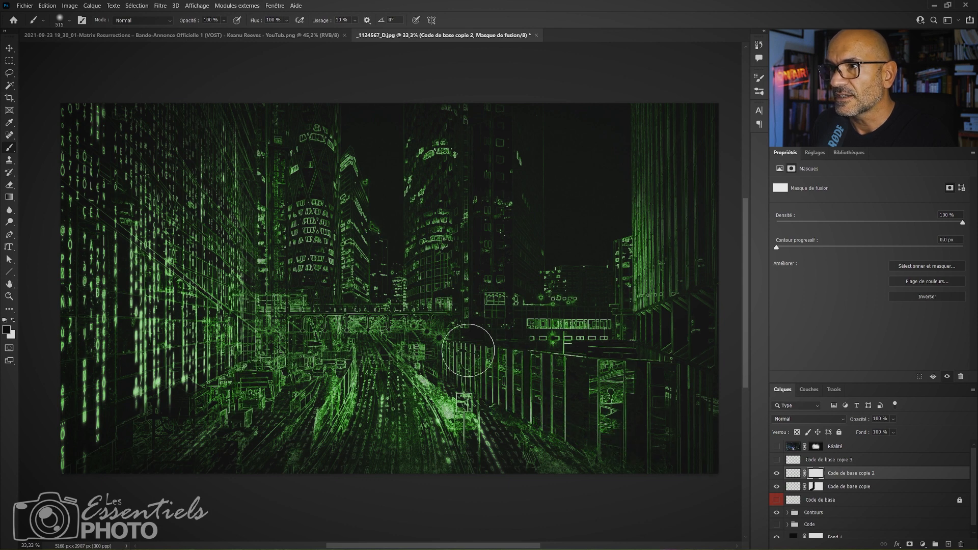
{"action": "mouse_move", "coordinate": [468, 351]}
{"action": "left_mouse_down"}
{"action": "mouse_move", "coordinate": [441, 334]}
{"action": "mouse_move", "coordinate": [586, 410]}
{"action": "mouse_move", "coordinate": [656, 424]}
{"action": "mouse_move", "coordinate": [612, 418]}
{"action": "left_mouse_up"}
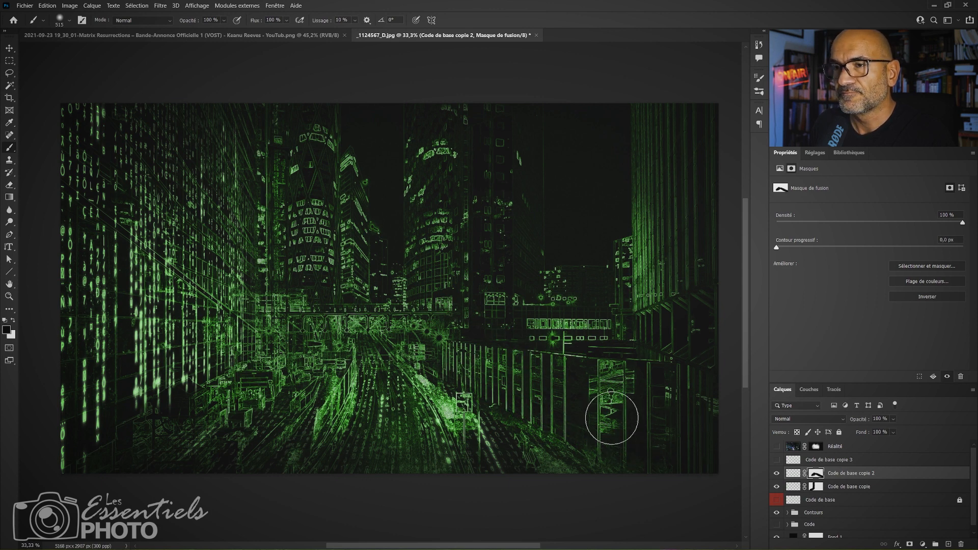
Transform the road code itself, narrowing its far edge in perspective and widening it to about 7582 px, and apply the transform.
{"action": "left_click", "coordinate": [794, 474]}
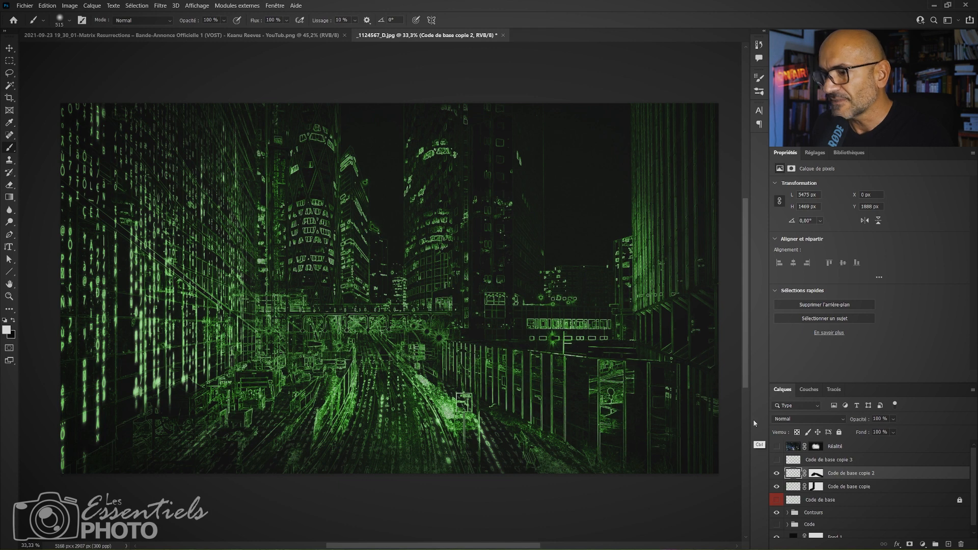
{"action": "key", "text": "ctrl+t"}
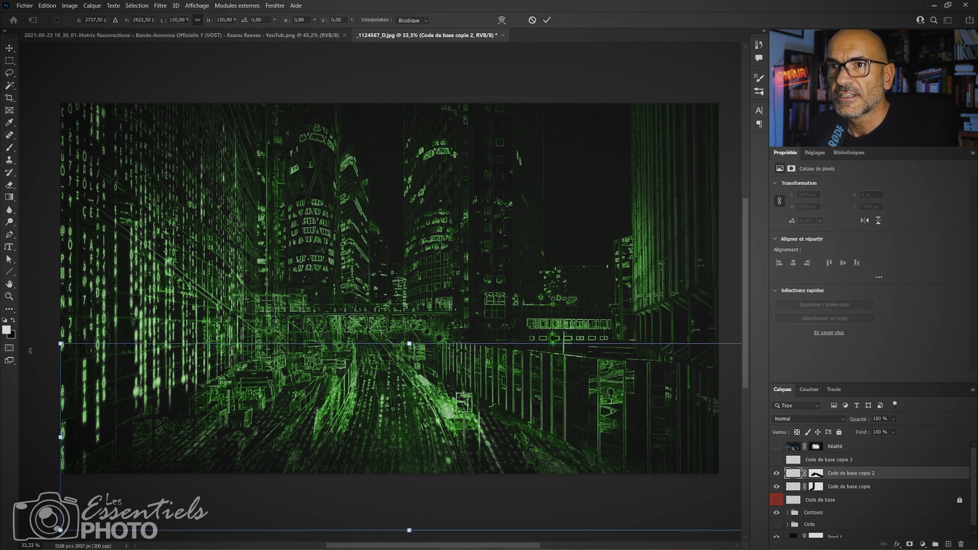
{"action": "left_click_drag", "start_coordinate": [81, 348], "coordinate": [135, 348]}
{"action": "left_click_drag", "start_coordinate": [436, 344], "coordinate": [397, 344]}
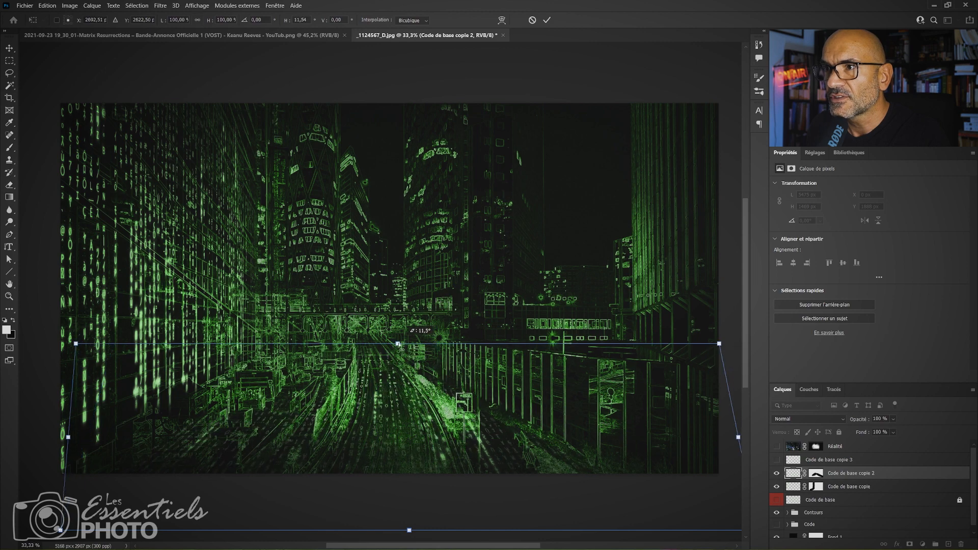
{"action": "left_click_drag", "start_coordinate": [721, 345], "coordinate": [616, 344]}
{"action": "left_click_drag", "start_coordinate": [684, 439], "coordinate": [469, 427]}
{"action": "left_click_drag", "start_coordinate": [319, 404], "coordinate": [688, 341]}
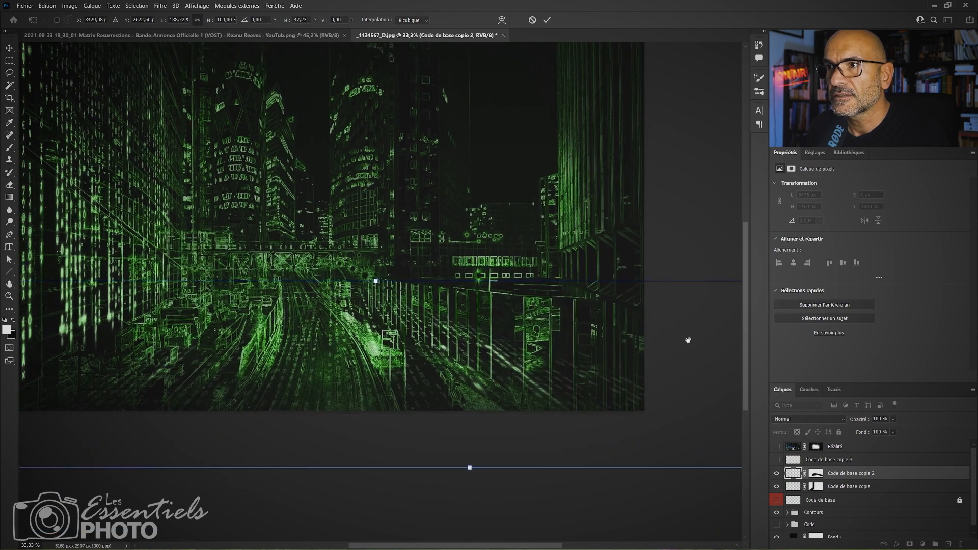
{"action": "left_click_drag", "start_coordinate": [425, 324], "coordinate": [458, 350]}
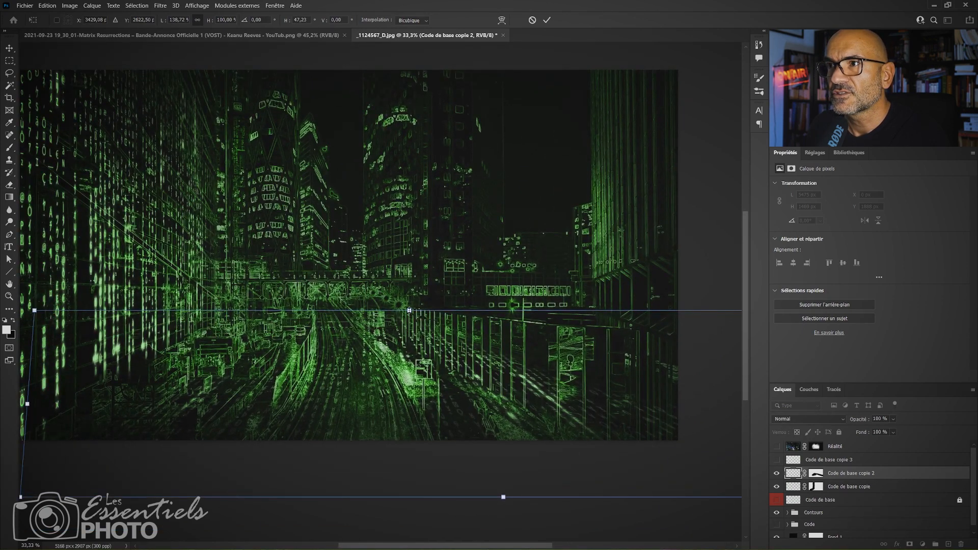
{"action": "mouse_move", "coordinate": [410, 311]}
{"action": "left_mouse_down"}
{"action": "mouse_move", "coordinate": [507, 311]}
{"action": "mouse_move", "coordinate": [376, 312]}
{"action": "mouse_move", "coordinate": [394, 306]}
{"action": "left_mouse_up"}
{"action": "key", "text": "Return"}
Refine the Code de base copie 2 mask, hiding code on the right-hand fence and restoring it on the lower road with white.
{"action": "key", "text": "b"}
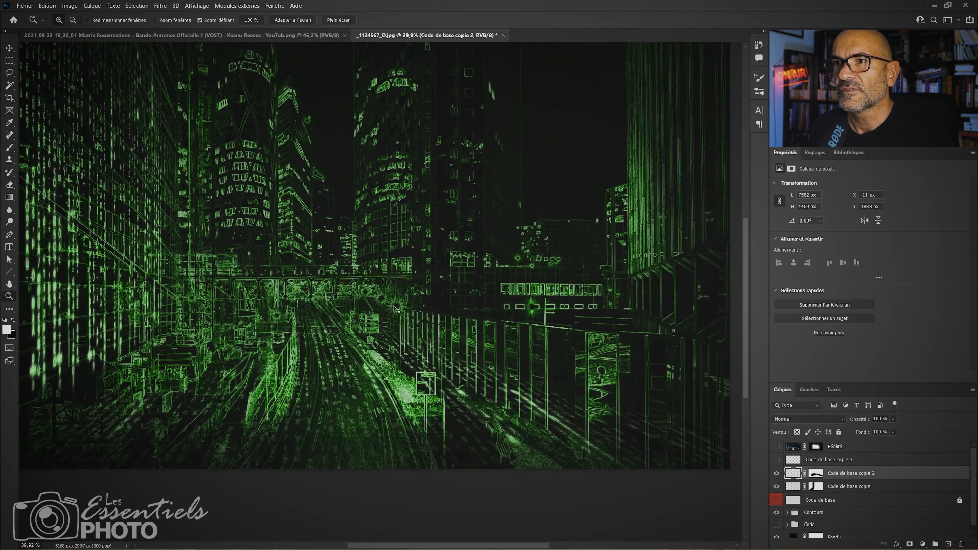
{"action": "left_click_drag", "start_coordinate": [415, 337], "coordinate": [401, 343]}
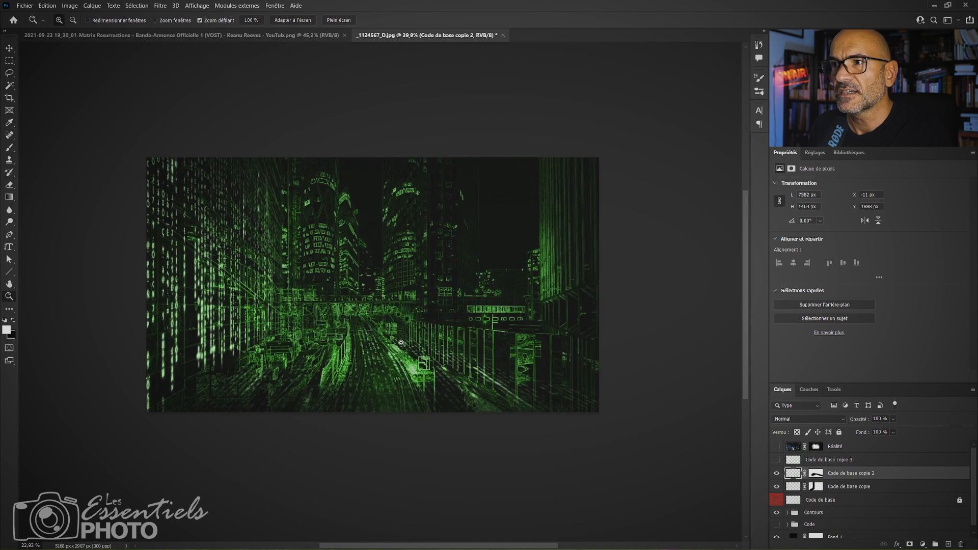
{"action": "left_click", "coordinate": [817, 474]}
{"action": "key", "text": "b"}
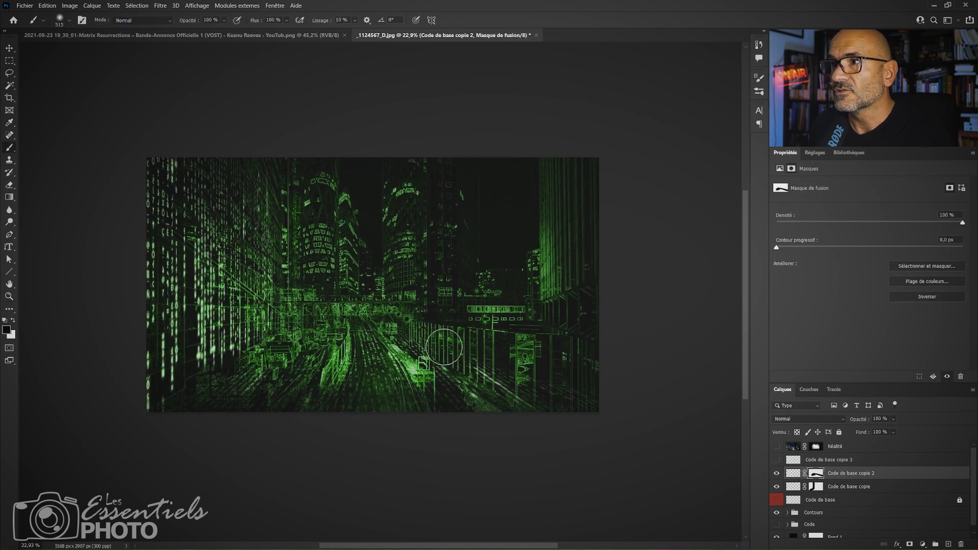
{"action": "key", "text": "x"}
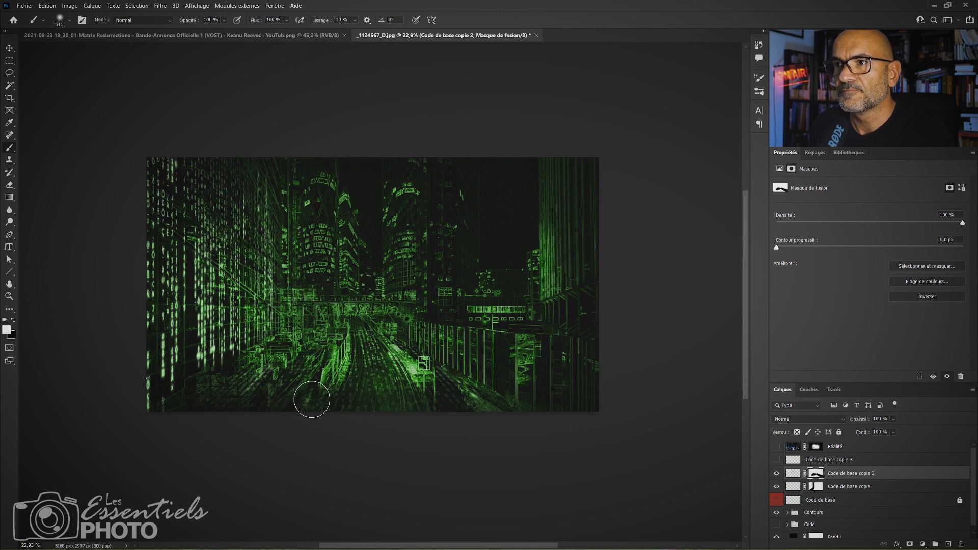
Show Code de base copie 3 and add a layer mask to it.
{"action": "key", "text": "z"}
{"action": "left_click_drag", "start_coordinate": [443, 363], "coordinate": [502, 326]}
{"action": "mouse_move", "coordinate": [487, 345]}
{"action": "left_mouse_down"}
{"action": "mouse_move", "coordinate": [541, 399]}
{"action": "mouse_move", "coordinate": [556, 393]}
{"action": "left_mouse_up"}
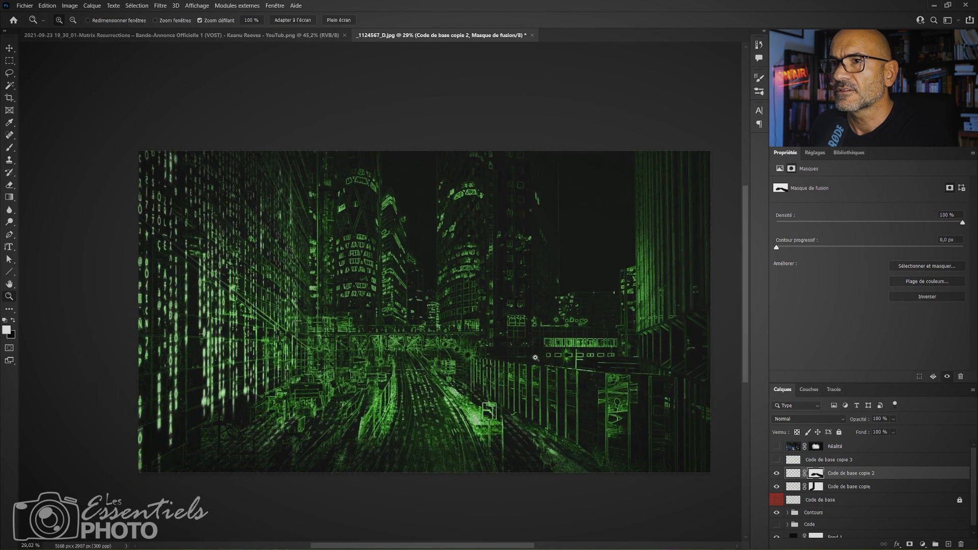
{"action": "left_click", "coordinate": [777, 459]}
{"action": "left_click", "coordinate": [777, 460]}
{"action": "left_click", "coordinate": [794, 459]}
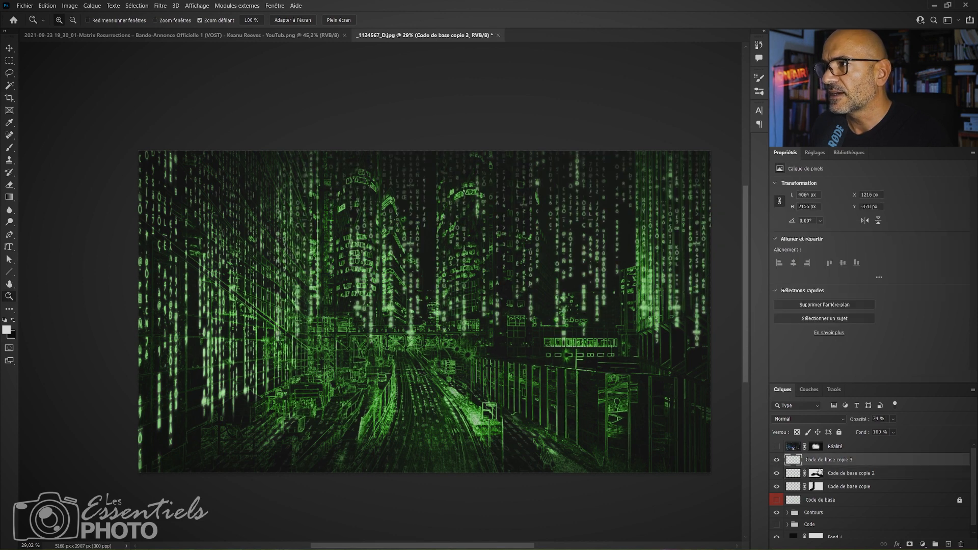
{"action": "left_click", "coordinate": [910, 544]}
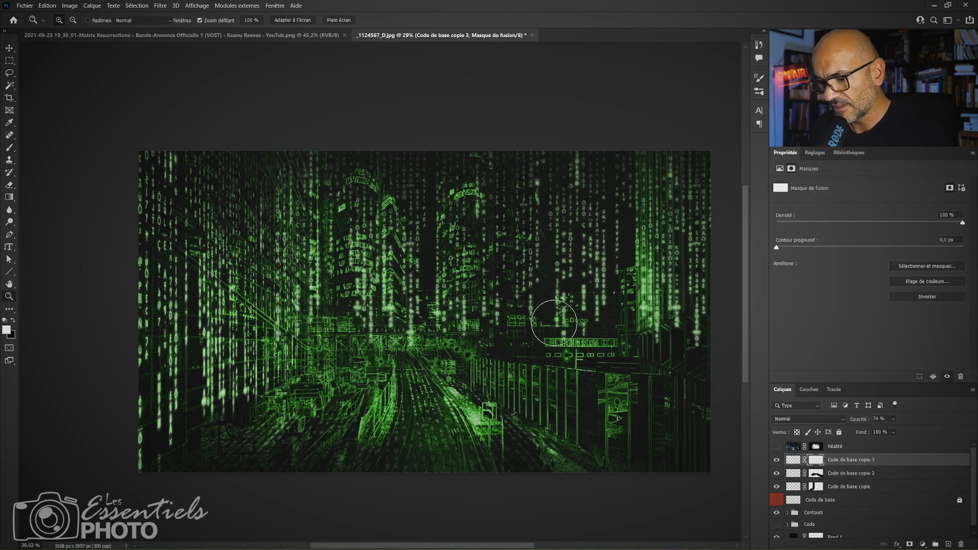
Paint black on the Code de base copie 3 mask to hide code over the left facade, between the towers, and across the right-hand sky.
{"action": "key", "text": "b"}
{"action": "mouse_move", "coordinate": [442, 269]}
{"action": "left_mouse_down"}
{"action": "mouse_move", "coordinate": [479, 279]}
{"action": "mouse_move", "coordinate": [459, 279]}
{"action": "left_mouse_up"}
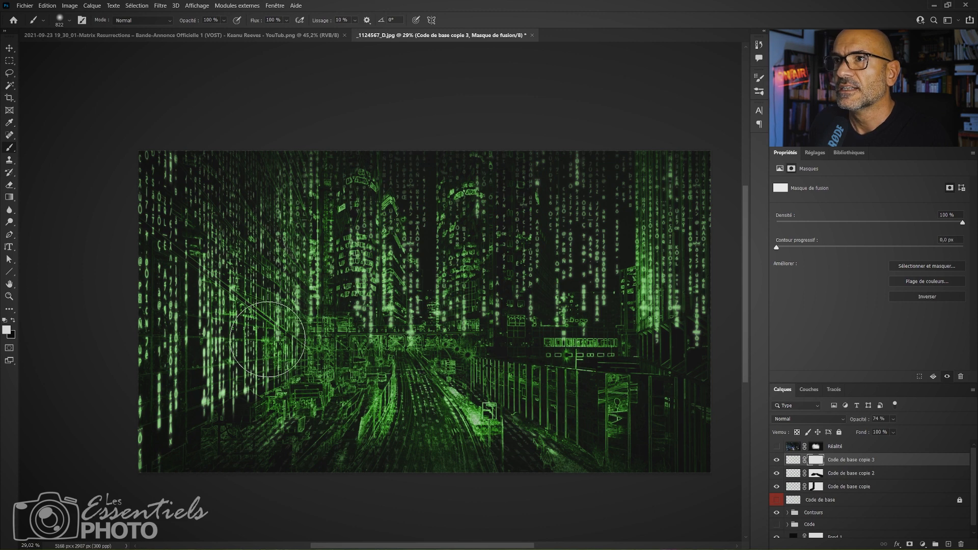
{"action": "key", "text": "x"}
{"action": "mouse_move", "coordinate": [276, 199]}
{"action": "left_mouse_down"}
{"action": "mouse_move", "coordinate": [273, 305]}
{"action": "mouse_move", "coordinate": [286, 194]}
{"action": "mouse_move", "coordinate": [298, 344]}
{"action": "mouse_move", "coordinate": [309, 302]}
{"action": "mouse_move", "coordinate": [401, 371]}
{"action": "left_mouse_up"}
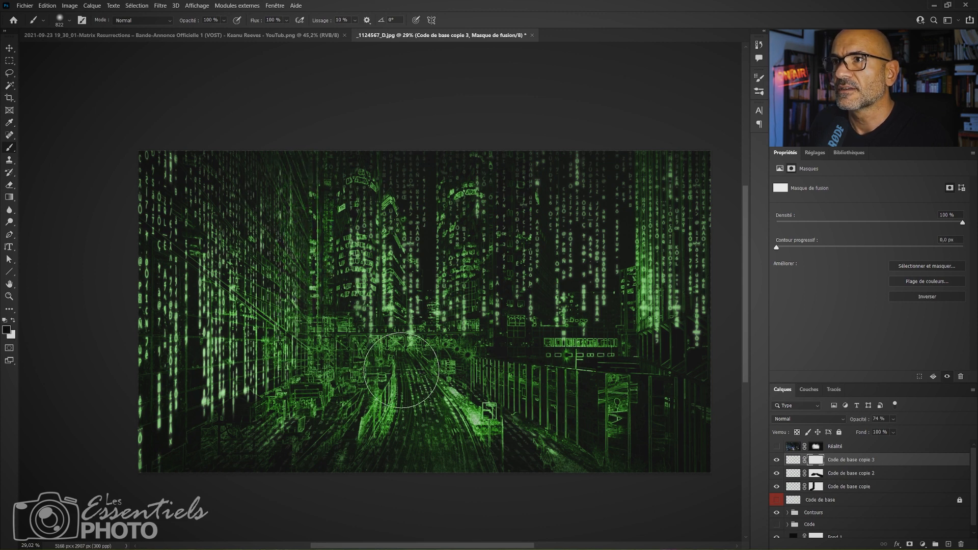
{"action": "left_click_drag", "start_coordinate": [434, 302], "coordinate": [406, 296]}
{"action": "mouse_move", "coordinate": [422, 177]}
{"action": "left_mouse_down"}
{"action": "mouse_move", "coordinate": [419, 239]}
{"action": "mouse_move", "coordinate": [417, 191]}
{"action": "left_mouse_up"}
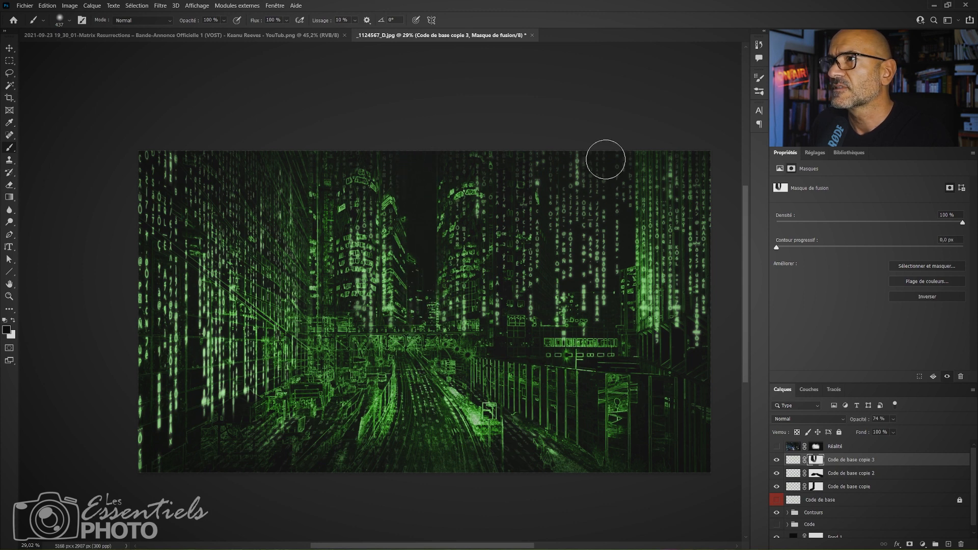
{"action": "mouse_move", "coordinate": [557, 232]}
{"action": "left_mouse_down"}
{"action": "mouse_move", "coordinate": [555, 167]}
{"action": "mouse_move", "coordinate": [613, 286]}
{"action": "mouse_move", "coordinate": [629, 124]}
{"action": "left_mouse_up"}
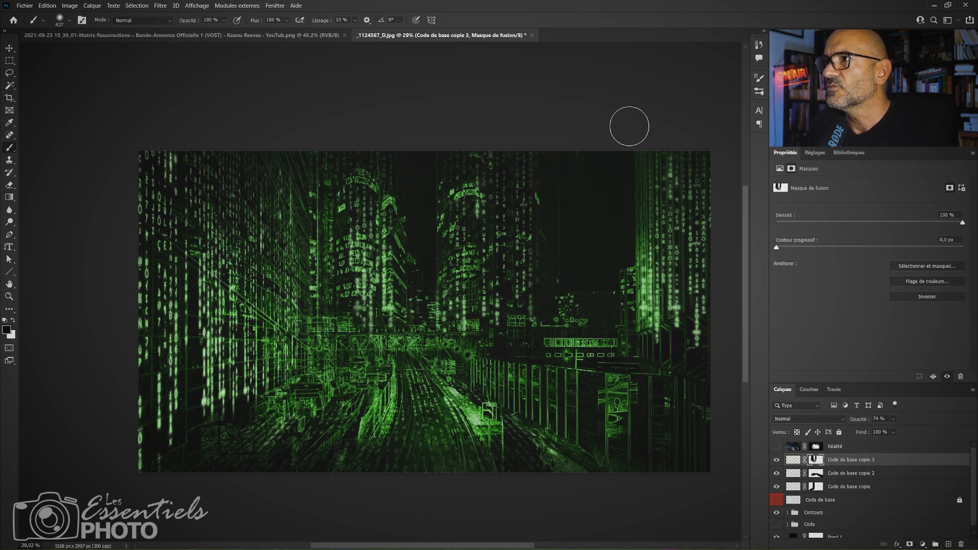
Refine the tower code's mask with alternating black and white strokes along the edges of the central towers.
{"action": "key", "text": "x"}
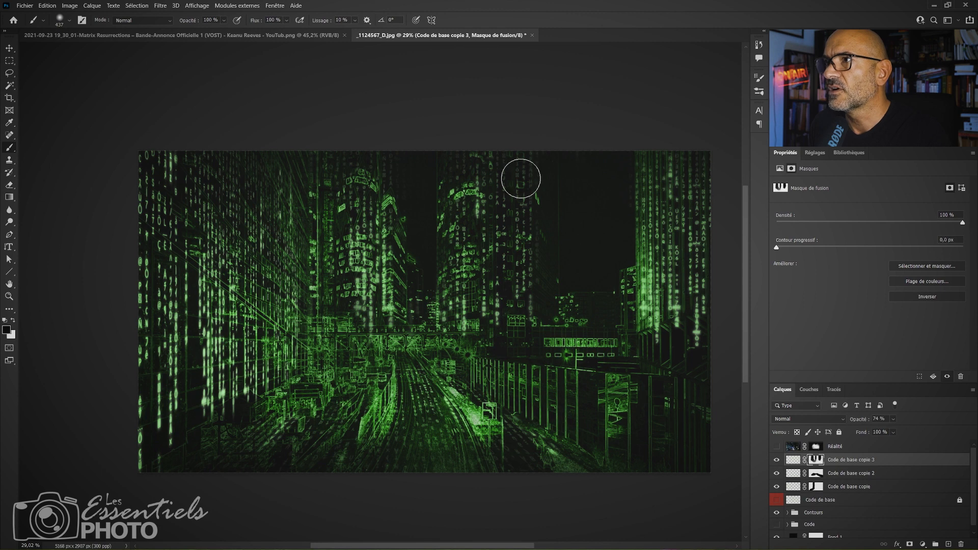
{"action": "key", "text": "x"}
{"action": "key", "text": "x"}
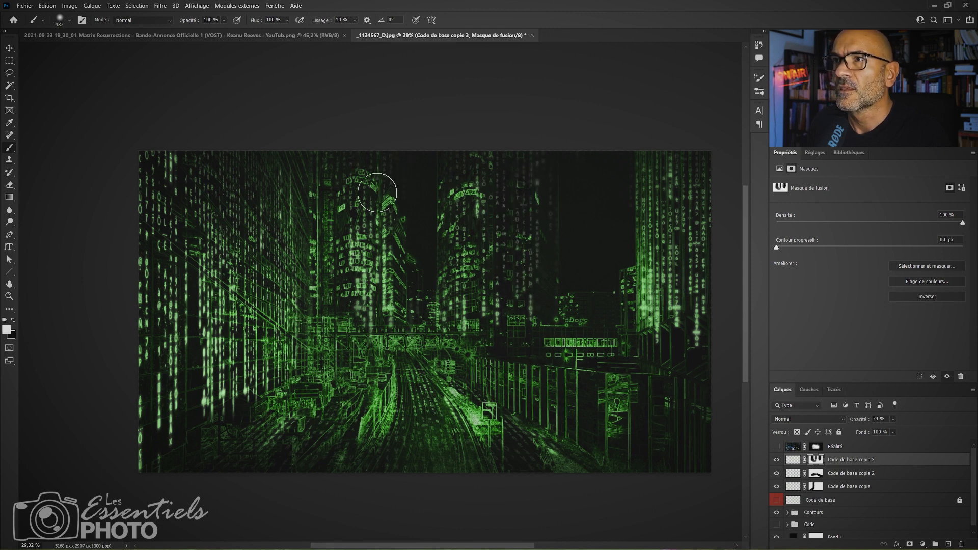
{"action": "key", "text": "x"}
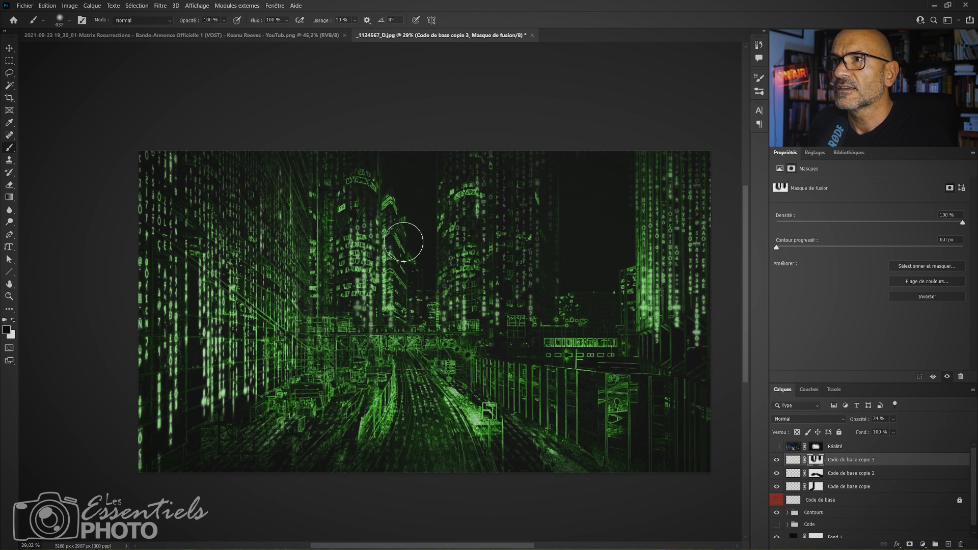
{"action": "key", "text": "x"}
{"action": "left_click_drag", "start_coordinate": [379, 232], "coordinate": [400, 267]}
{"action": "key", "text": "x"}
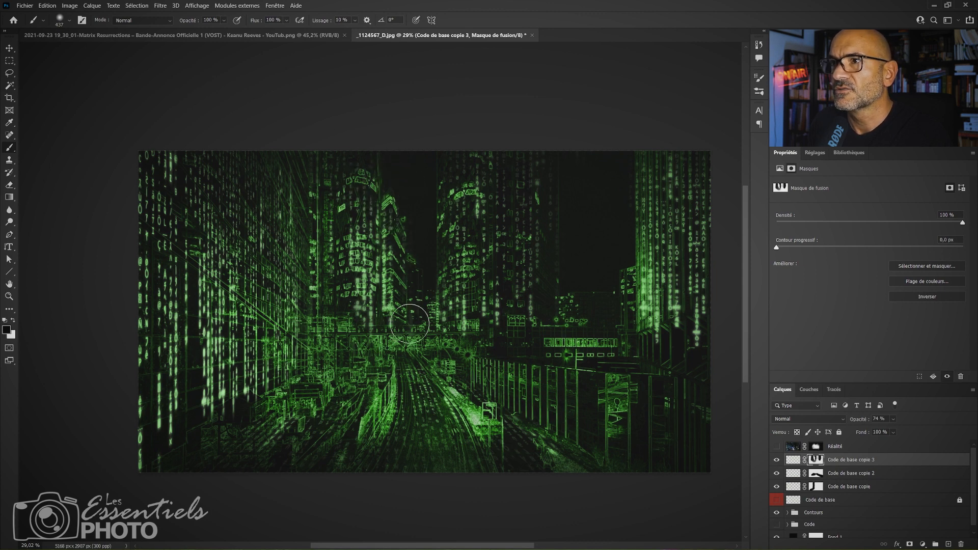
{"action": "key", "text": "x"}
{"action": "key", "text": "x"}
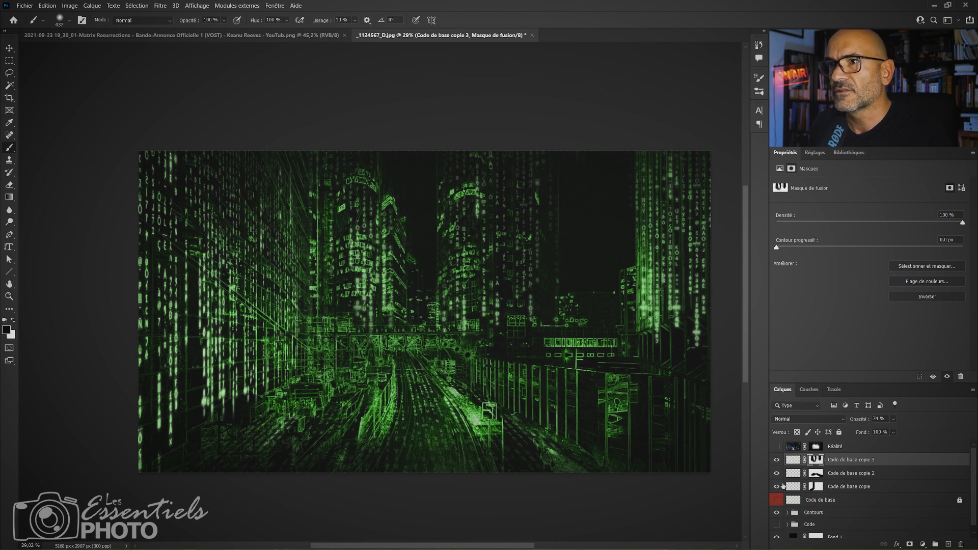
Hide Code de base copie 3, check the visibility of Code de base copie, and duplicate that layer with its mask.
{"action": "left_click", "coordinate": [844, 475]}
{"action": "left_click", "coordinate": [835, 487]}
{"action": "left_click", "coordinate": [777, 487]}
{"action": "left_click", "coordinate": [776, 487]}
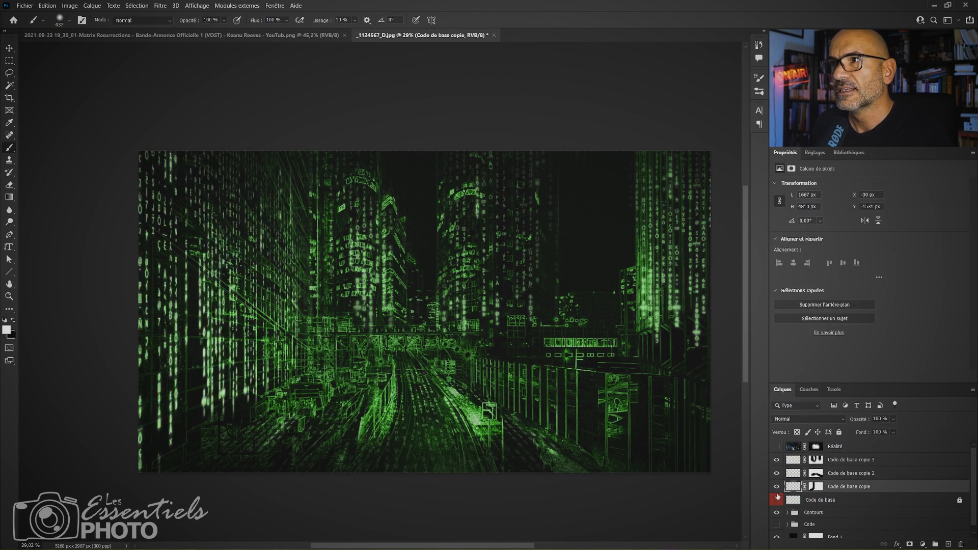
{"action": "left_click", "coordinate": [776, 461]}
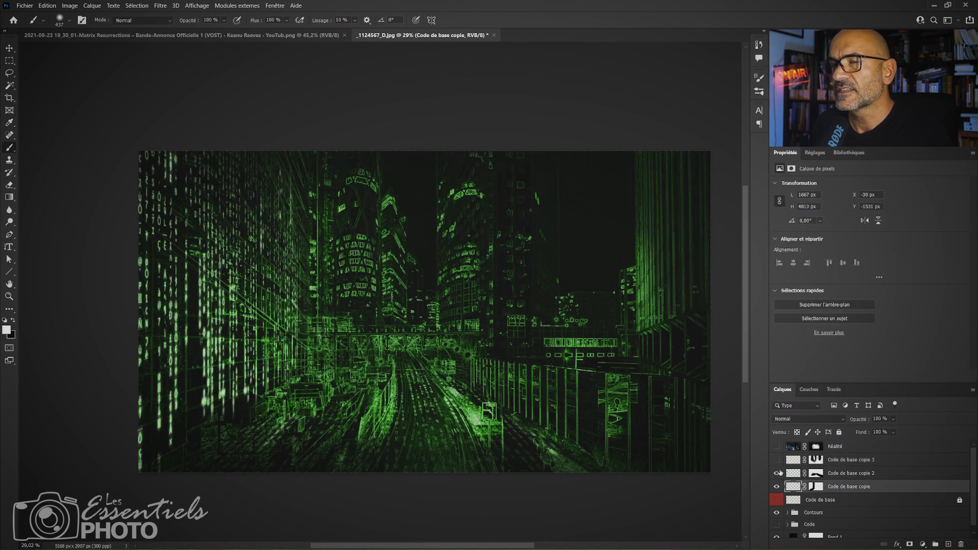
{"action": "left_click", "coordinate": [777, 487]}
{"action": "left_click", "coordinate": [776, 487]}
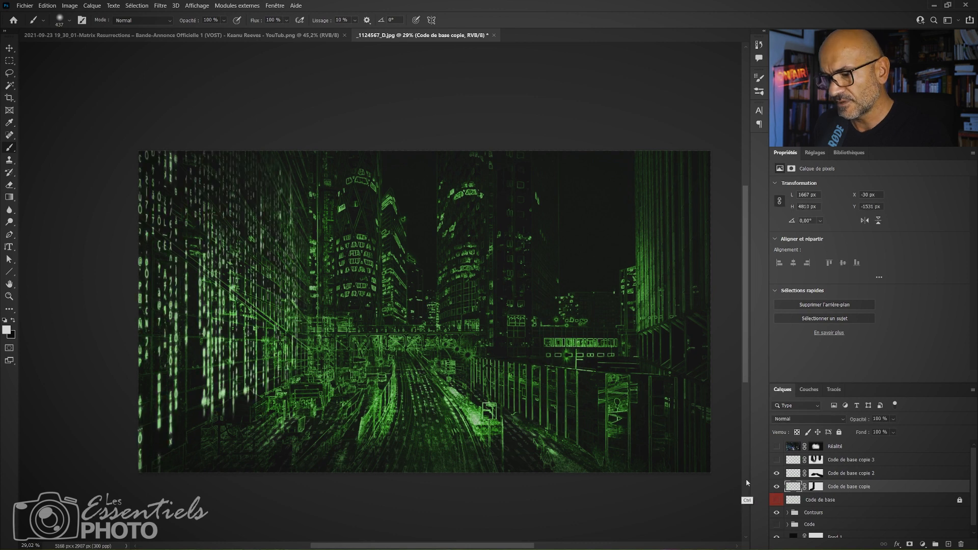
{"action": "key", "text": "ctrl+j"}
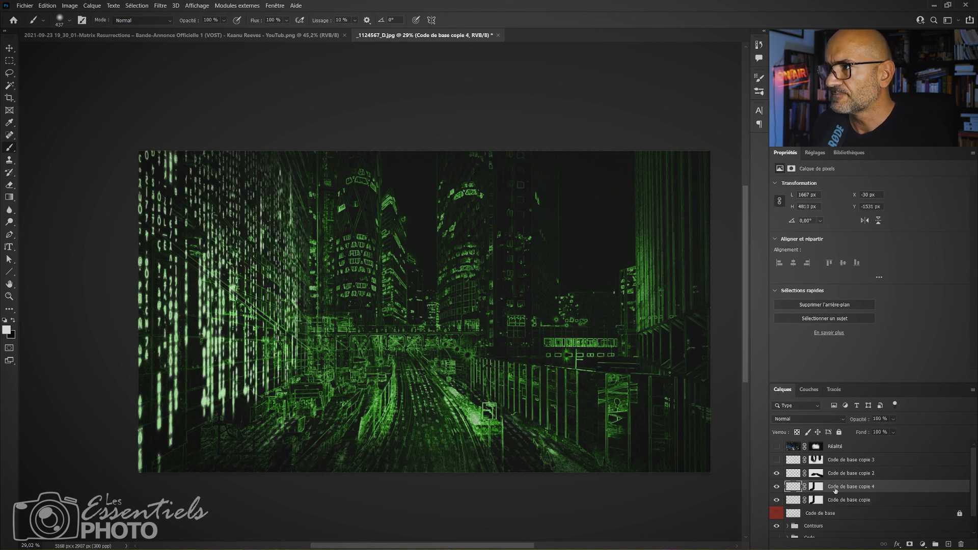
Move the Code de base copie 4 code over the central towers and paint its mask black over the left tower and the gap between towers.
{"action": "key", "text": "v"}
{"action": "left_click_drag", "start_coordinate": [255, 331], "coordinate": [467, 288]}
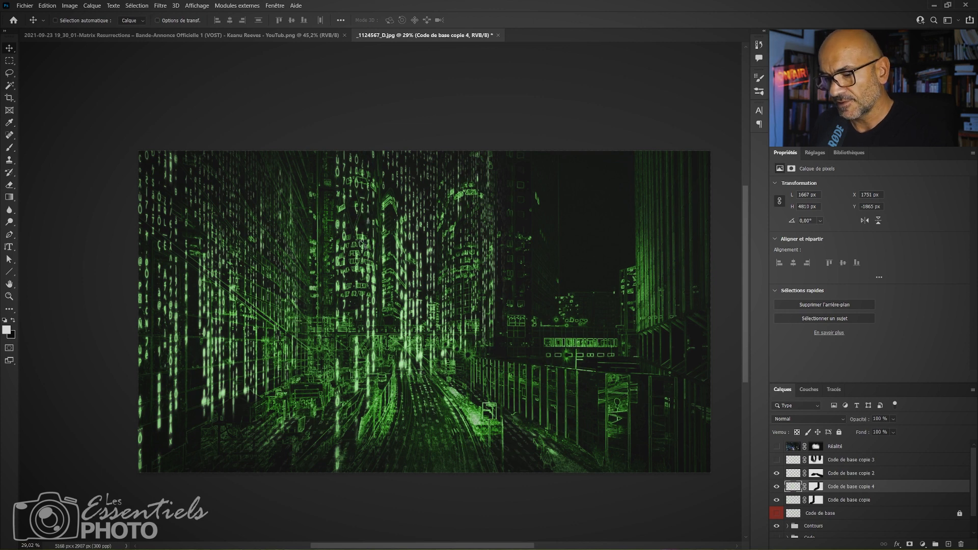
{"action": "left_click", "coordinate": [815, 487]}
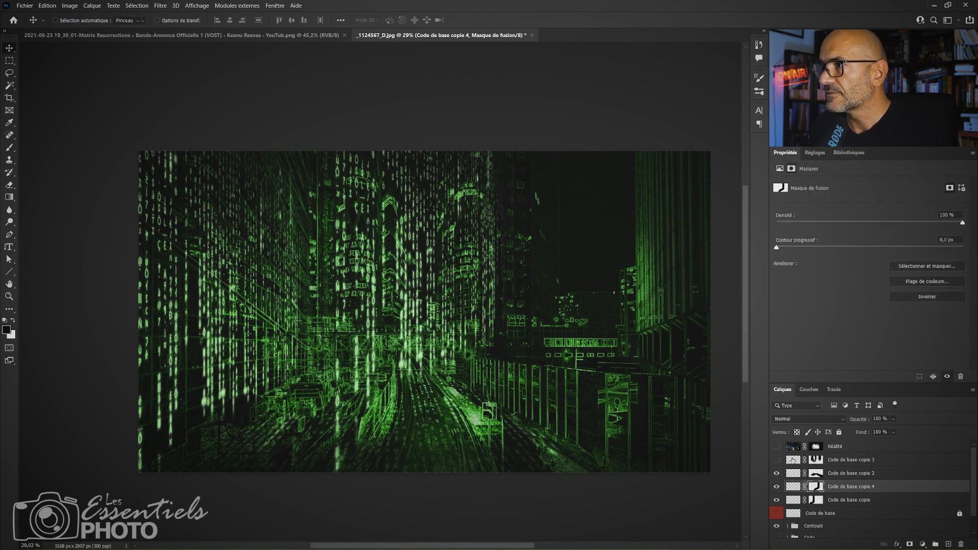
{"action": "key", "text": "b"}
{"action": "key", "text": "x"}
{"action": "left_click_drag", "start_coordinate": [362, 257], "coordinate": [396, 258]}
{"action": "mouse_move", "coordinate": [359, 188]}
{"action": "left_mouse_down"}
{"action": "mouse_move", "coordinate": [367, 357]}
{"action": "mouse_move", "coordinate": [349, 157]}
{"action": "mouse_move", "coordinate": [398, 206]}
{"action": "mouse_move", "coordinate": [408, 255]}
{"action": "left_mouse_up"}
{"action": "mouse_move", "coordinate": [414, 312]}
{"action": "left_mouse_down"}
{"action": "mouse_move", "coordinate": [356, 304]}
{"action": "mouse_move", "coordinate": [372, 302]}
{"action": "mouse_move", "coordinate": [414, 375]}
{"action": "left_mouse_up"}
Refine the Code de base copie 4 mask with white and black strokes around the right central tower, and show Code de base copie 3 again.
{"action": "key", "text": "x"}
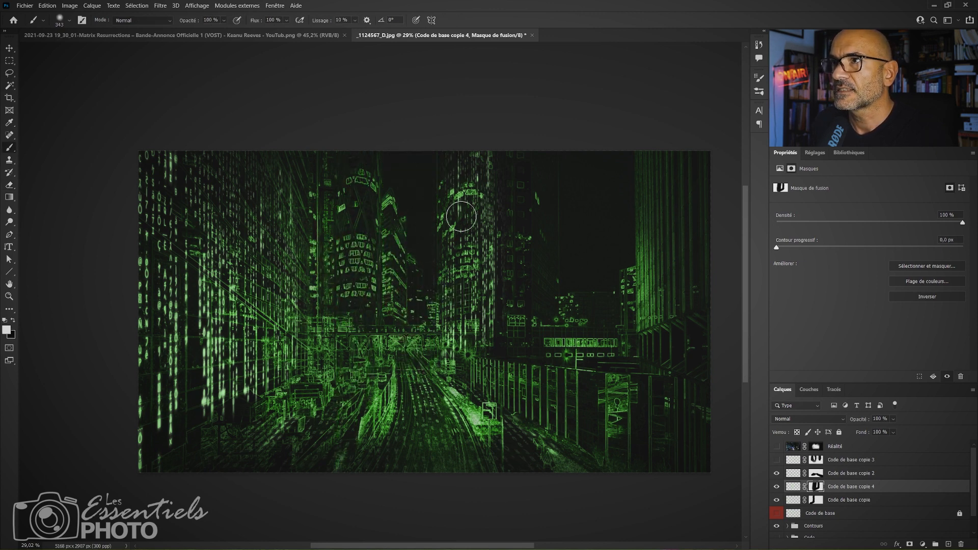
{"action": "mouse_move", "coordinate": [463, 215]}
{"action": "left_mouse_down"}
{"action": "mouse_move", "coordinate": [456, 181]}
{"action": "mouse_move", "coordinate": [461, 319]}
{"action": "mouse_move", "coordinate": [475, 139]}
{"action": "left_mouse_up"}
{"action": "key", "text": "x"}
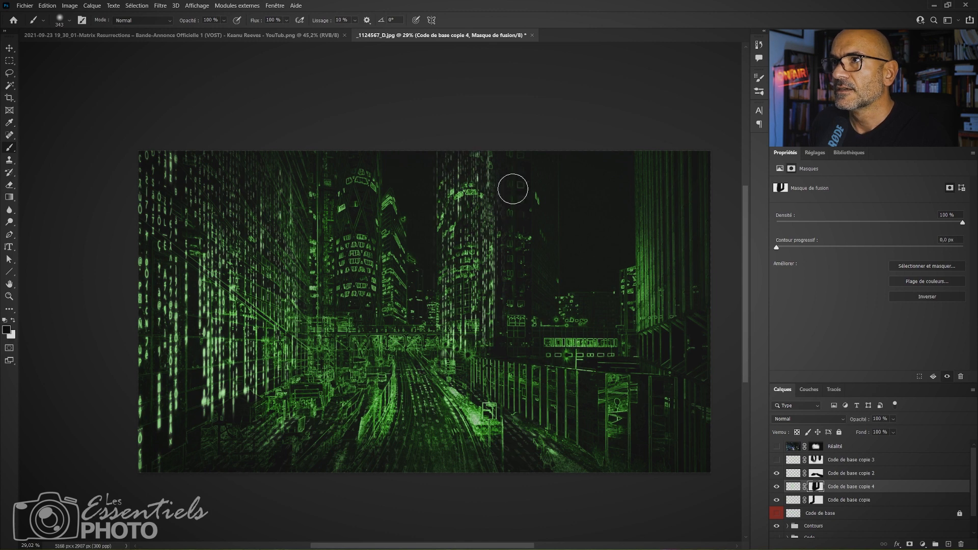
{"action": "key", "text": "x"}
{"action": "mouse_move", "coordinate": [513, 189]}
{"action": "left_mouse_down"}
{"action": "mouse_move", "coordinate": [512, 325]}
{"action": "mouse_move", "coordinate": [445, 341]}
{"action": "mouse_move", "coordinate": [489, 341]}
{"action": "mouse_move", "coordinate": [449, 346]}
{"action": "left_mouse_up"}
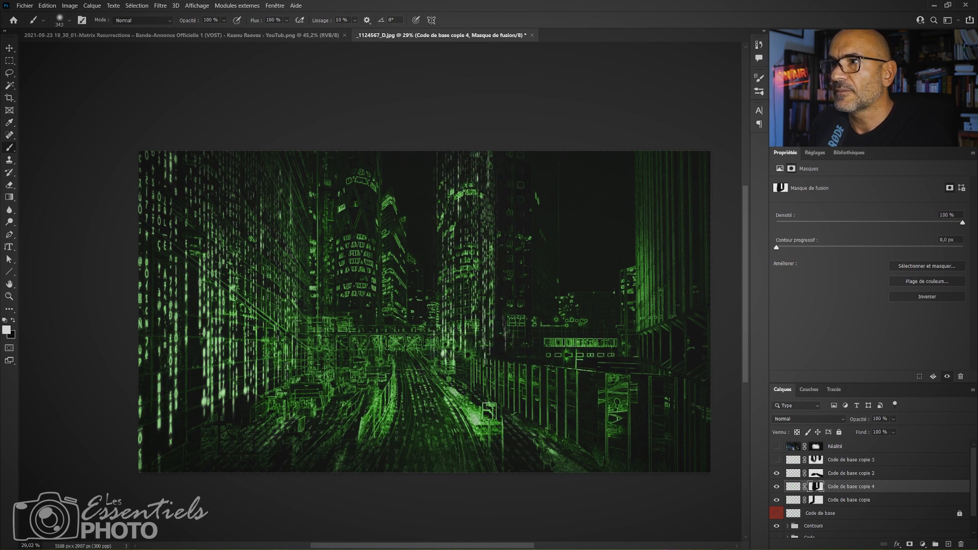
{"action": "left_click_drag", "start_coordinate": [511, 327], "coordinate": [508, 326]}
{"action": "key", "text": "x"}
{"action": "left_click_drag", "start_coordinate": [517, 290], "coordinate": [507, 345]}
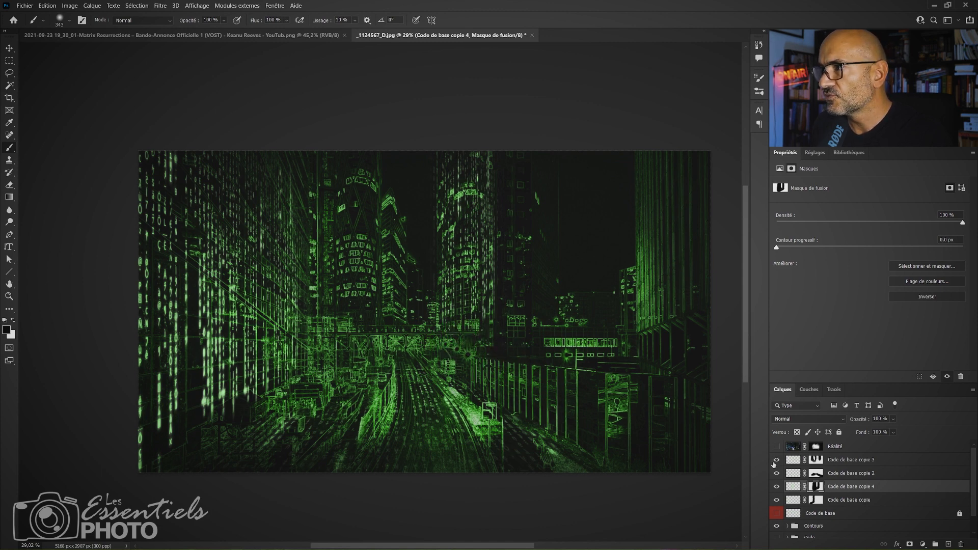
{"action": "mouse_move", "coordinate": [360, 274]}
{"action": "left_mouse_down"}
{"action": "mouse_move", "coordinate": [396, 276]}
{"action": "mouse_move", "coordinate": [359, 278]}
{"action": "mouse_move", "coordinate": [396, 276]}
{"action": "mouse_move", "coordinate": [372, 279]}
{"action": "mouse_move", "coordinate": [395, 288]}
{"action": "mouse_move", "coordinate": [445, 283]}
{"action": "mouse_move", "coordinate": [428, 283]}
{"action": "mouse_move", "coordinate": [429, 167]}
{"action": "mouse_move", "coordinate": [436, 396]}
{"action": "mouse_move", "coordinate": [442, 135]}
{"action": "mouse_move", "coordinate": [437, 335]}
{"action": "mouse_move", "coordinate": [437, 197]}
{"action": "mouse_move", "coordinate": [386, 210]}
{"action": "mouse_move", "coordinate": [389, 192]}
{"action": "mouse_move", "coordinate": [421, 278]}
{"action": "left_mouse_up"}
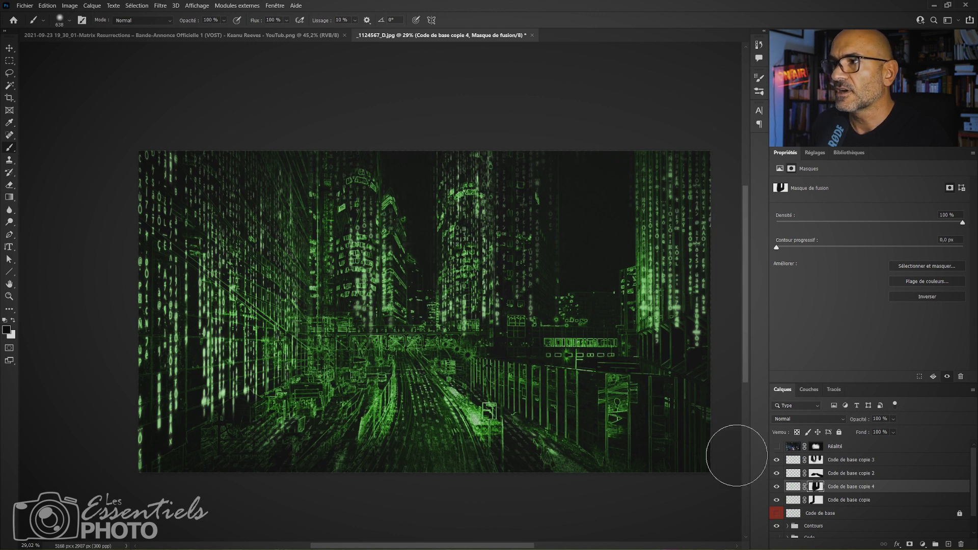
Compare the image with Code de base copie 2, copie 3 and copie 4 hidden and shown, ending with all of them visible.
{"action": "left_click", "coordinate": [777, 473]}
{"action": "left_click", "coordinate": [777, 473]}
{"action": "left_click", "coordinate": [777, 474]}
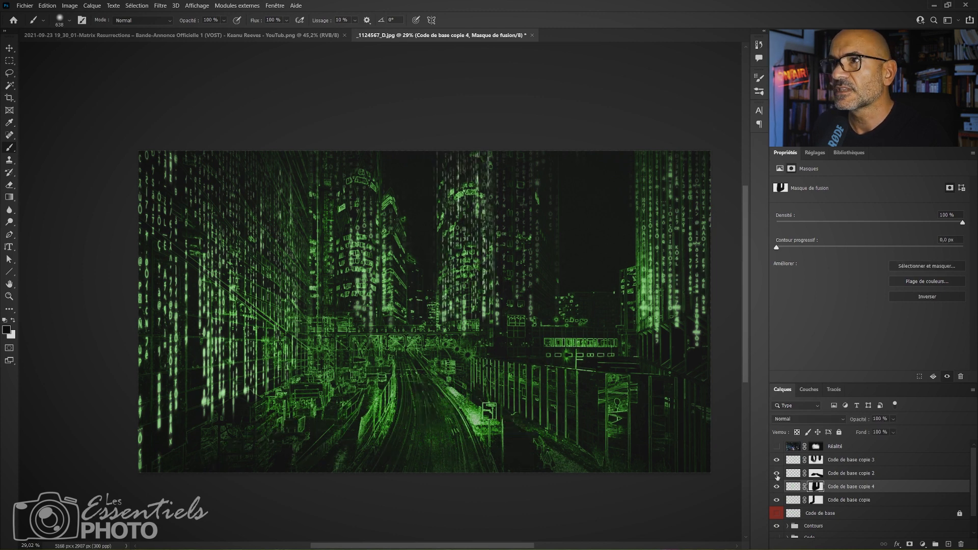
{"action": "left_click", "coordinate": [777, 473]}
{"action": "left_click", "coordinate": [778, 460]}
{"action": "left_click", "coordinate": [777, 460]}
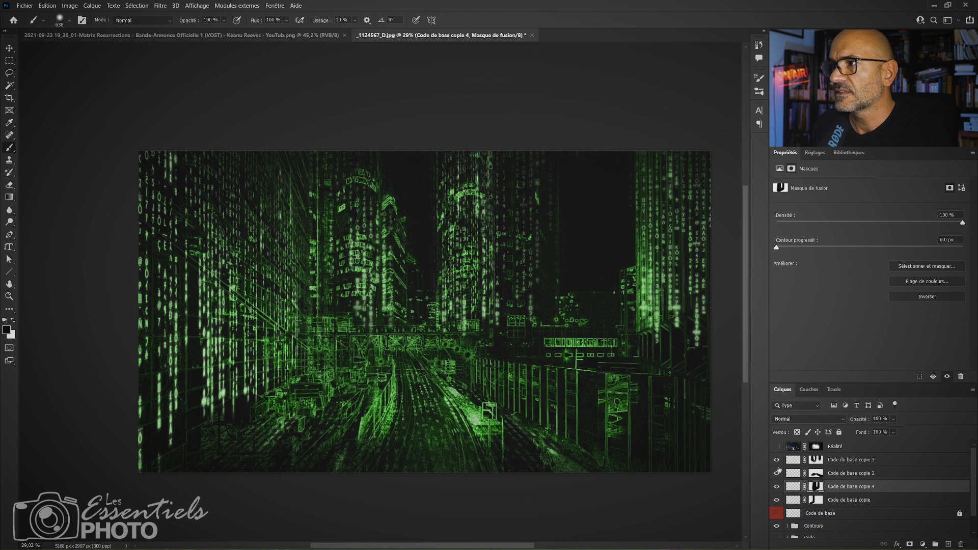
{"action": "left_click", "coordinate": [777, 513]}
{"action": "left_click", "coordinate": [777, 514]}
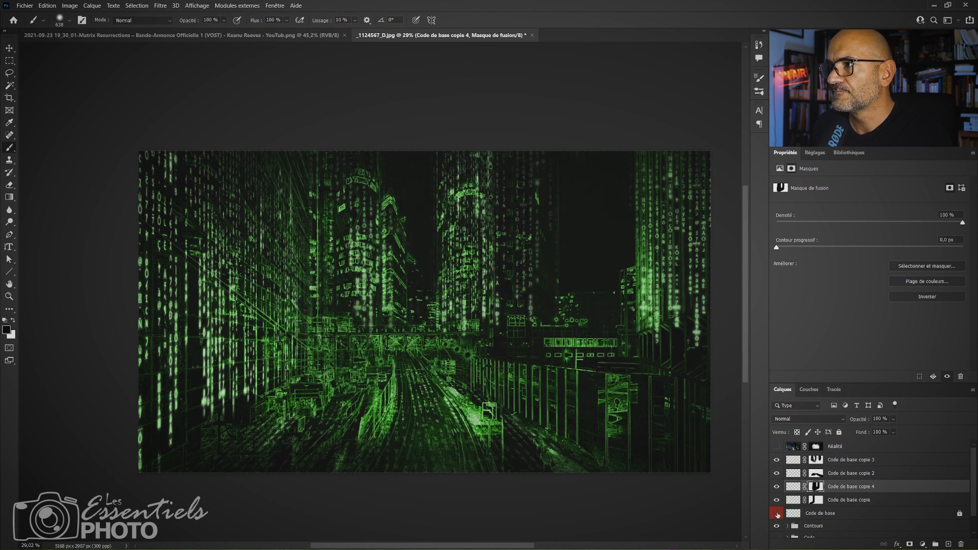
{"action": "left_click", "coordinate": [777, 461]}
{"action": "left_click", "coordinate": [777, 461]}
{"action": "left_click", "coordinate": [777, 461]}
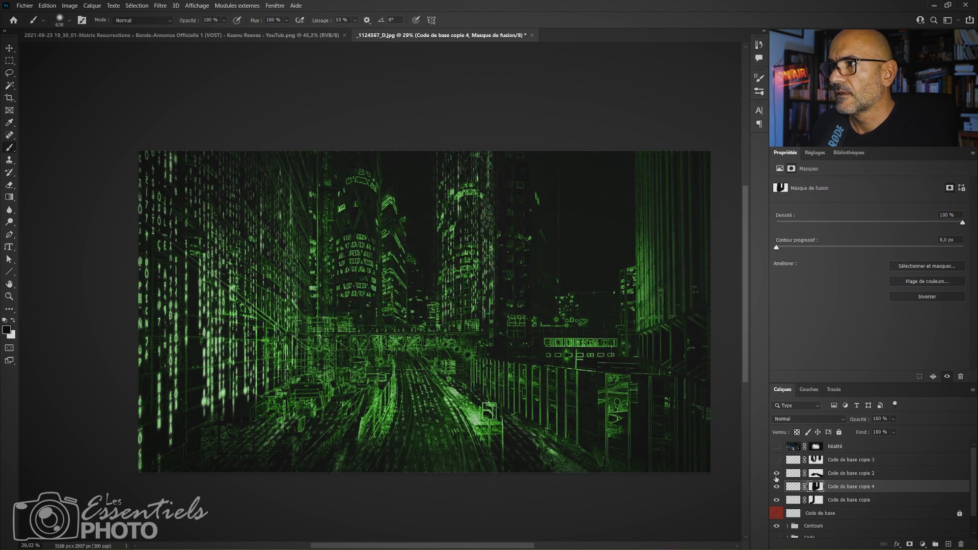
{"action": "left_click", "coordinate": [776, 489]}
{"action": "left_click", "coordinate": [776, 489]}
{"action": "left_click", "coordinate": [777, 475]}
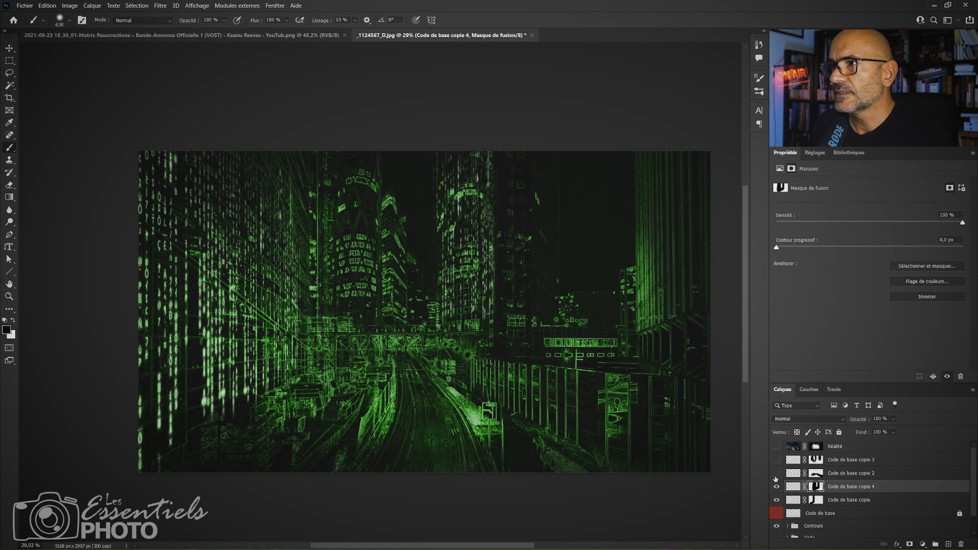
{"action": "left_click", "coordinate": [778, 475]}
{"action": "left_click", "coordinate": [777, 474]}
{"action": "left_click", "coordinate": [778, 462]}
{"action": "left_click", "coordinate": [777, 462]}
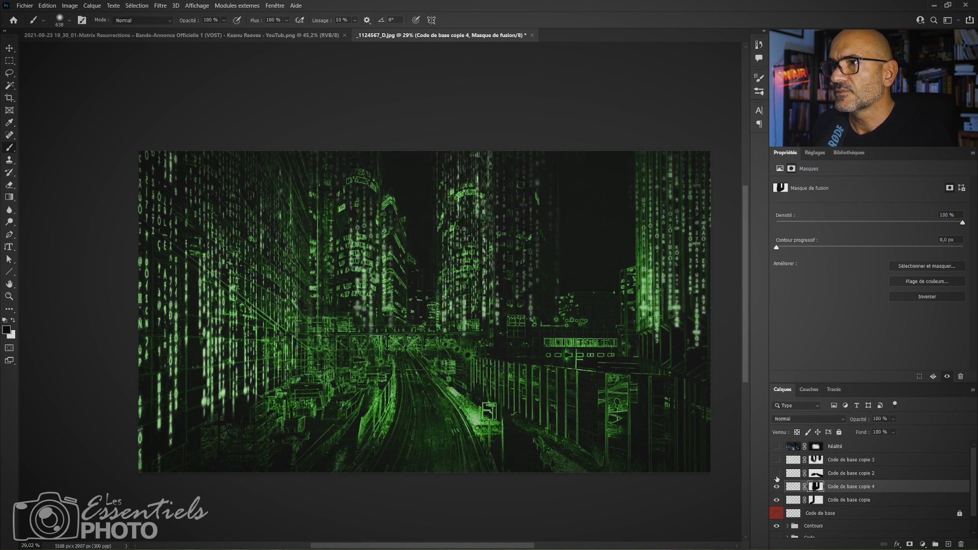
{"action": "left_click", "coordinate": [777, 475]}
{"action": "left_click", "coordinate": [777, 462]}
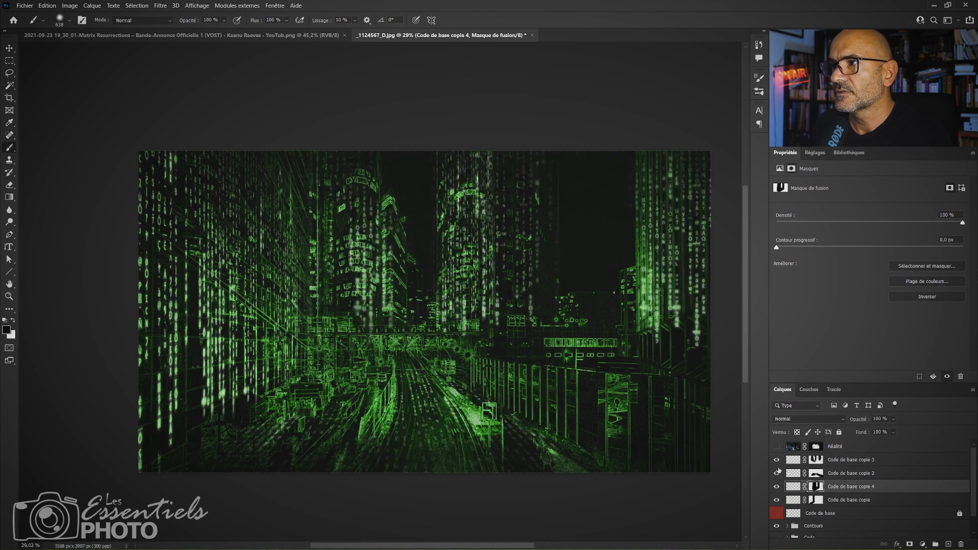
Unlink the layer mask from Code de base copie 3 and check that code and mask can be selected separately.
{"action": "left_click", "coordinate": [805, 462]}
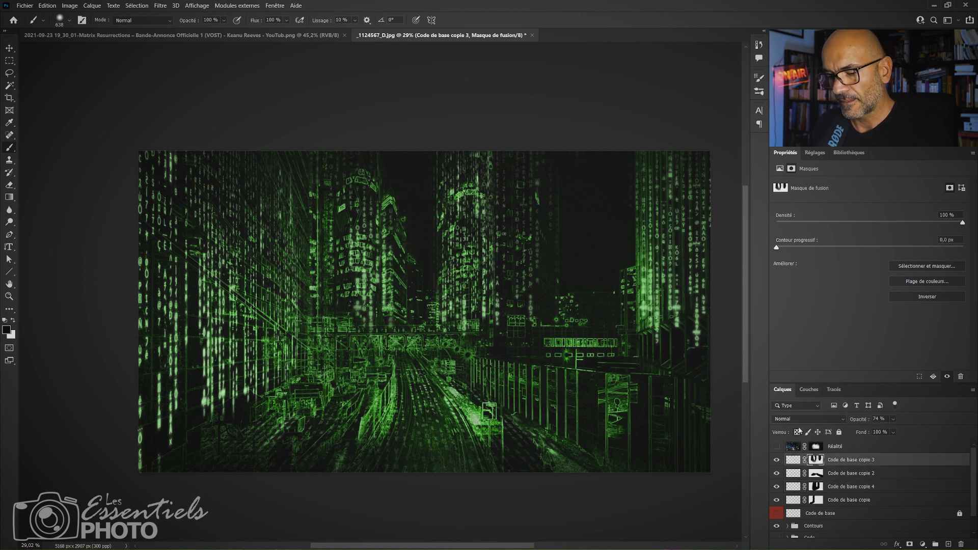
{"action": "left_click", "coordinate": [801, 459]}
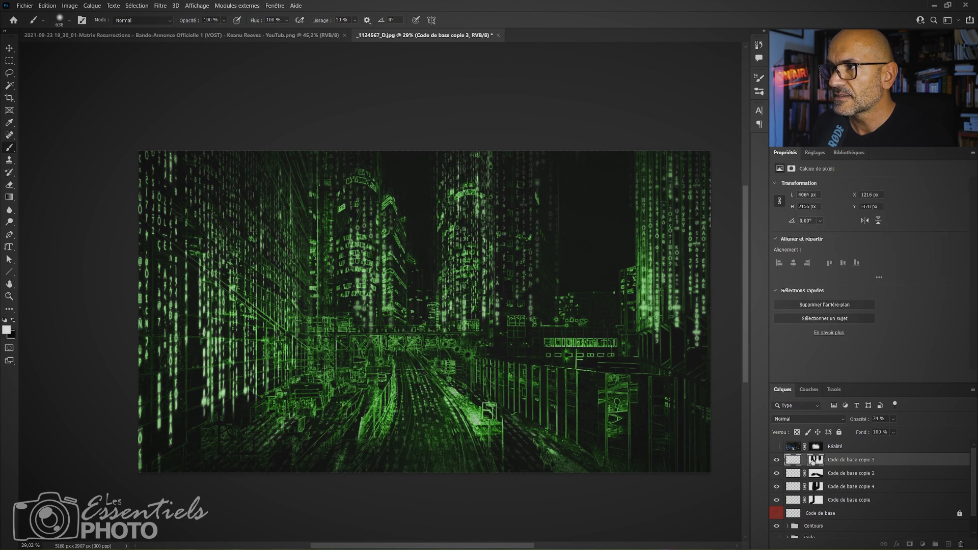
{"action": "left_click", "coordinate": [817, 463]}
{"action": "left_click", "coordinate": [794, 463]}
{"action": "left_click", "coordinate": [817, 463]}
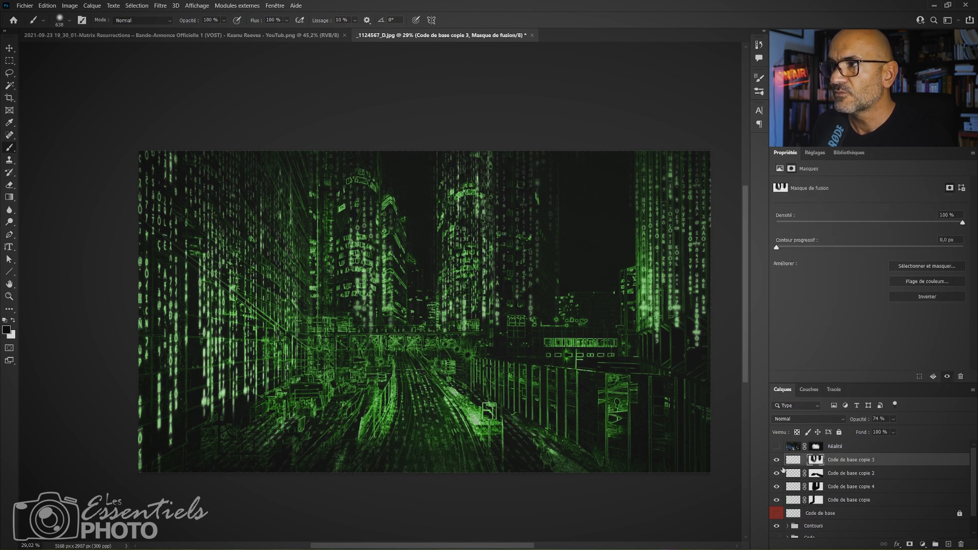
{"action": "left_click", "coordinate": [794, 464]}
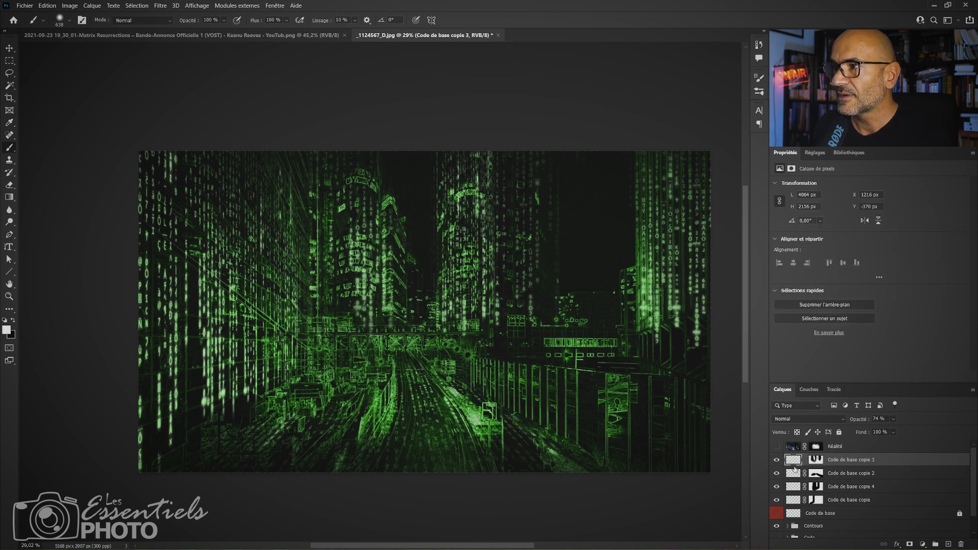
{"action": "left_click", "coordinate": [812, 462]}
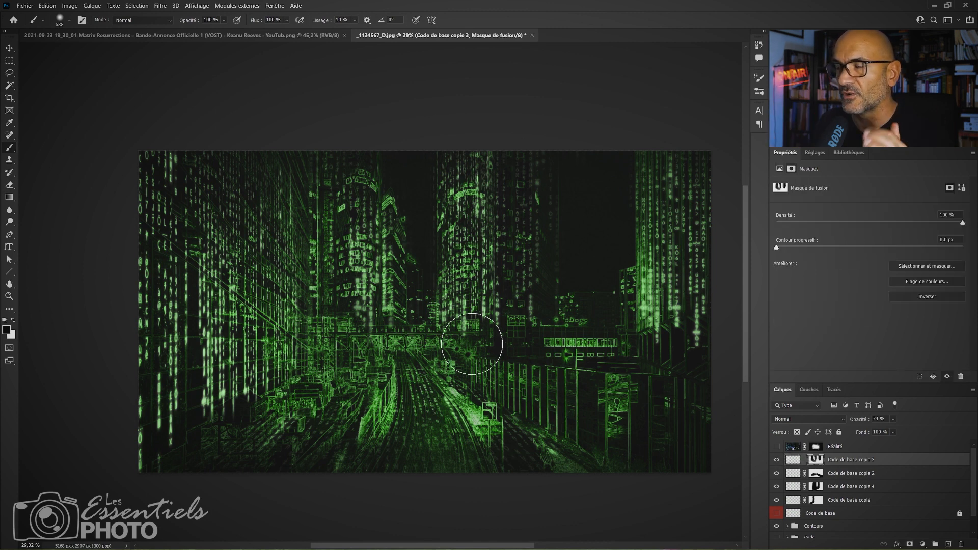
Move the Code de base copie 3 code left to X 842 px without moving its mask.
{"action": "left_click", "coordinate": [793, 461]}
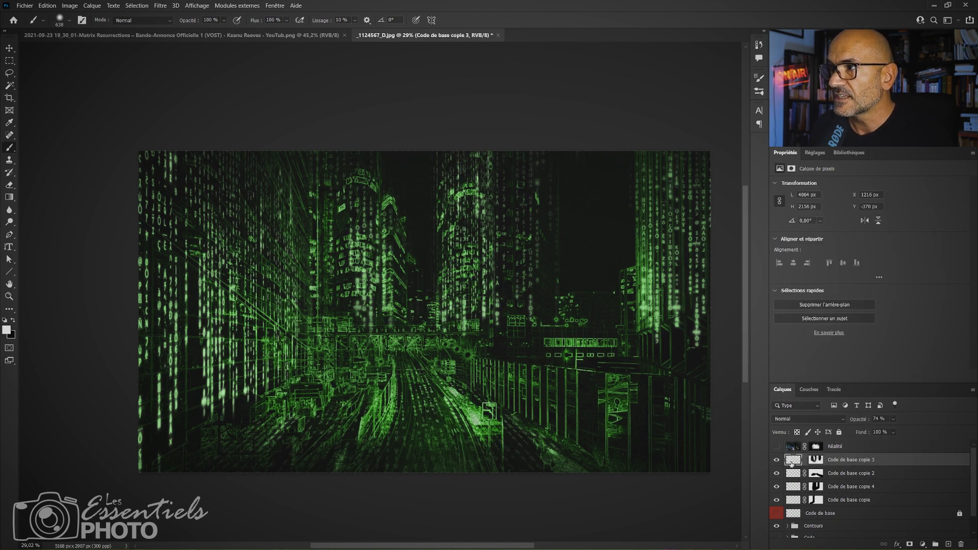
{"action": "key", "text": "v"}
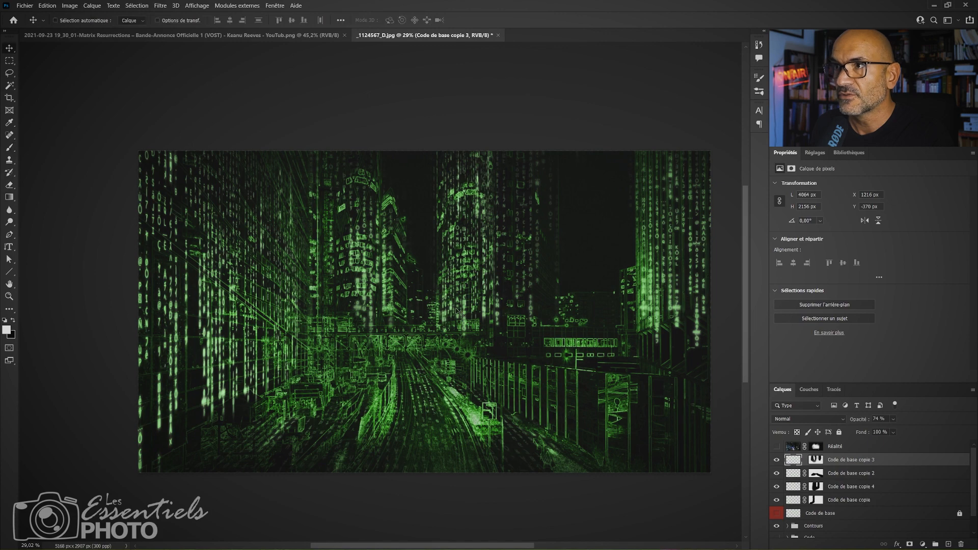
{"action": "mouse_move", "coordinate": [459, 310]}
{"action": "left_mouse_down"}
{"action": "mouse_move", "coordinate": [410, 309]}
{"action": "mouse_move", "coordinate": [444, 319]}
{"action": "mouse_move", "coordinate": [412, 308]}
{"action": "left_mouse_up"}
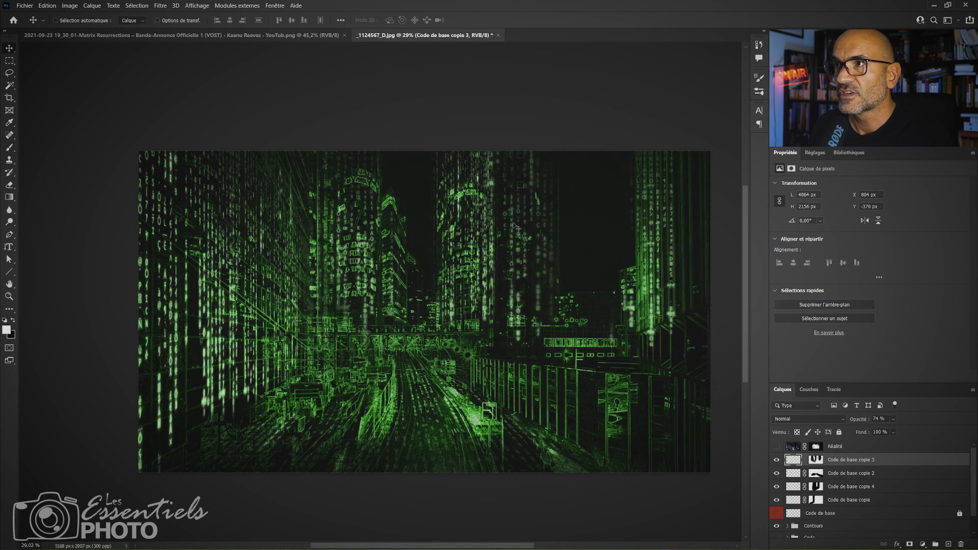
{"action": "left_click_drag", "start_coordinate": [497, 303], "coordinate": [496, 298]}
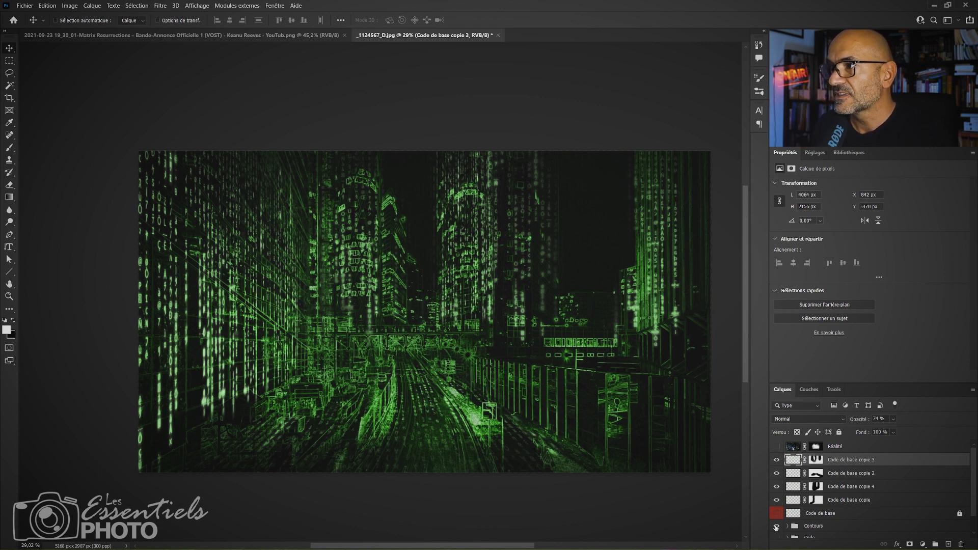
Check the code layers alone by hiding the Contours group briefly and showing it again.
{"action": "scroll", "coordinate": [825, 516], "scroll_direction": "down", "scroll_amount": 1}
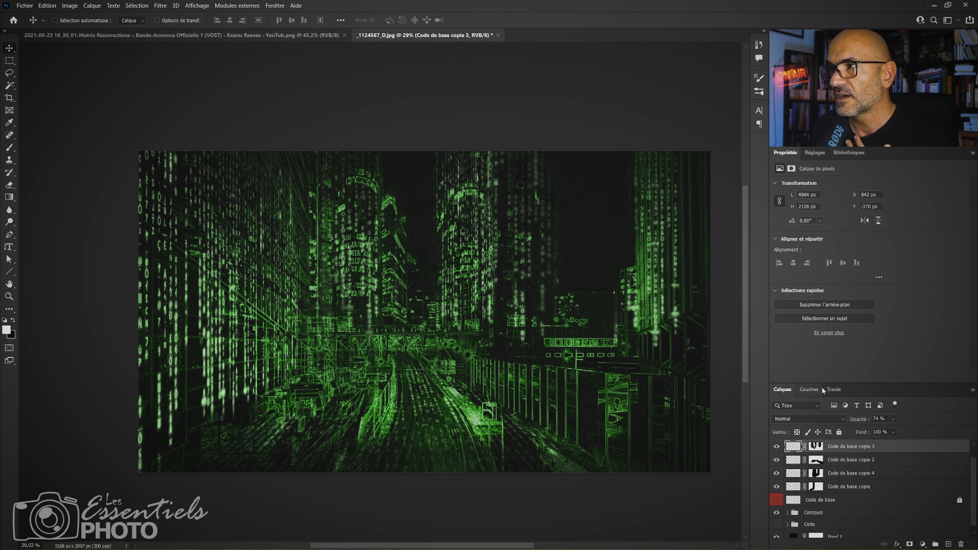
{"action": "left_click", "coordinate": [777, 514]}
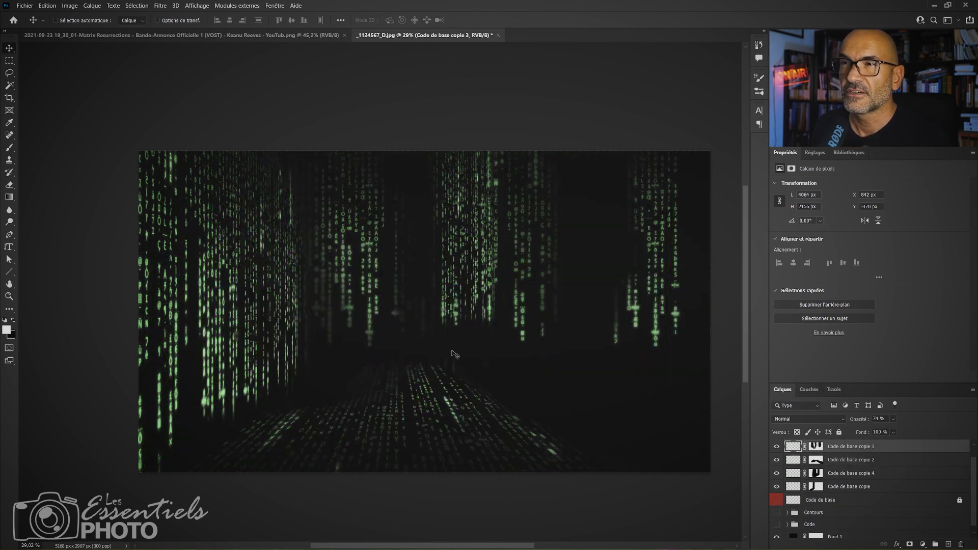
{"action": "left_click", "coordinate": [777, 513]}
Add a layer mask to the Contours group and paint black with a large brush to soften the outlines on the left facade, towers and road.
{"action": "left_click", "coordinate": [836, 514]}
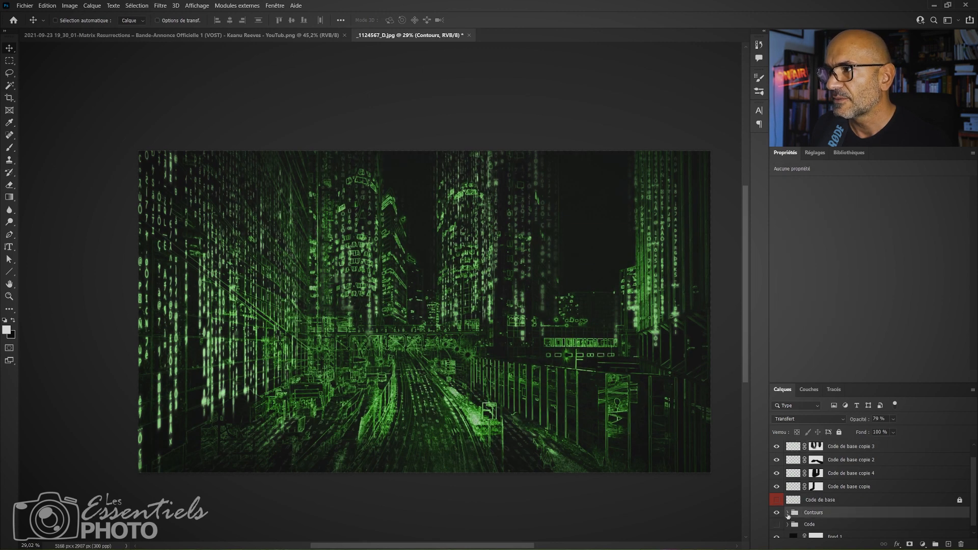
{"action": "left_click", "coordinate": [788, 513]}
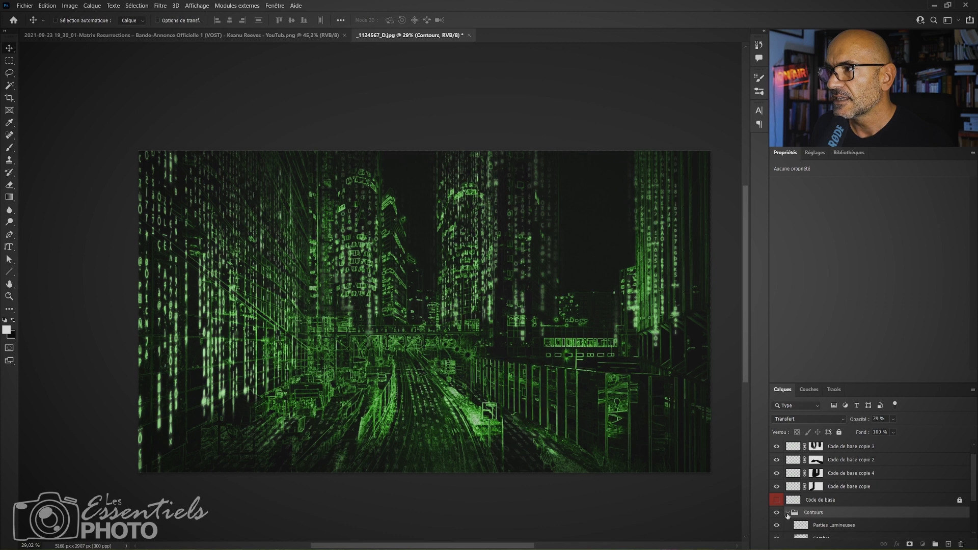
{"action": "left_click", "coordinate": [787, 513]}
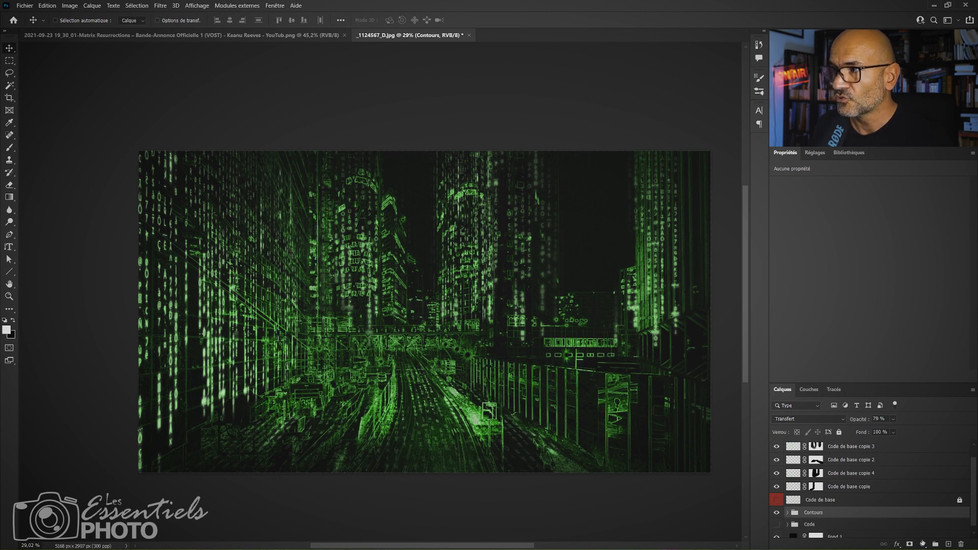
{"action": "left_click", "coordinate": [910, 545]}
{"action": "key", "text": "b"}
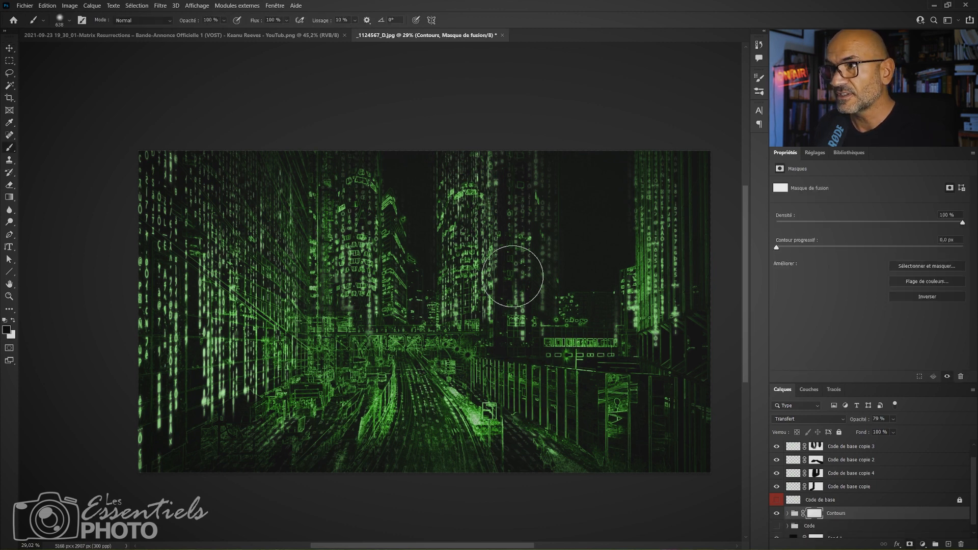
{"action": "mouse_move", "coordinate": [400, 322]}
{"action": "left_mouse_down"}
{"action": "mouse_move", "coordinate": [433, 319]}
{"action": "mouse_move", "coordinate": [352, 327]}
{"action": "mouse_move", "coordinate": [391, 245]}
{"action": "mouse_move", "coordinate": [402, 184]}
{"action": "left_mouse_up"}
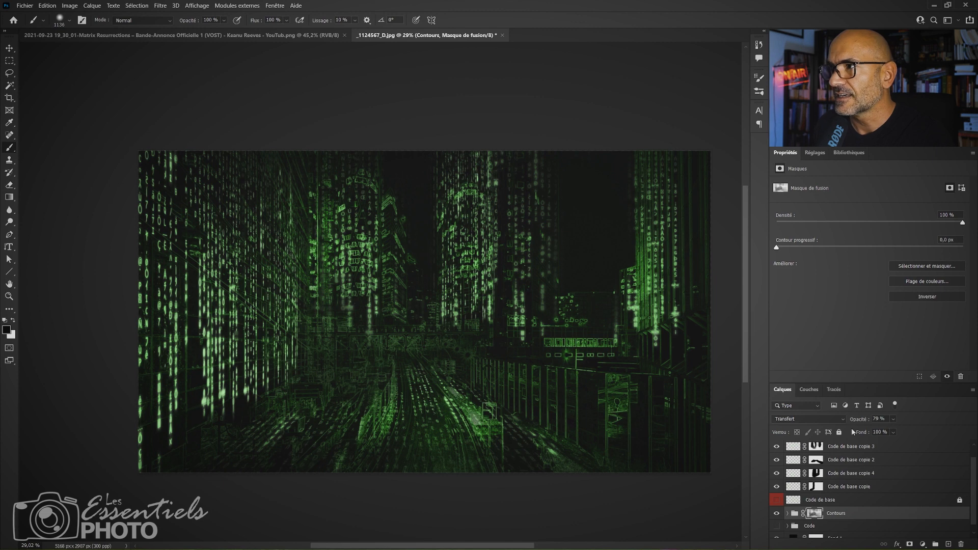
Show the Réalité layer, comparing the image with and without it, and switch to the Matrix Resurrections reference image.
{"action": "scroll", "coordinate": [923, 465], "scroll_direction": "up", "scroll_amount": 1}
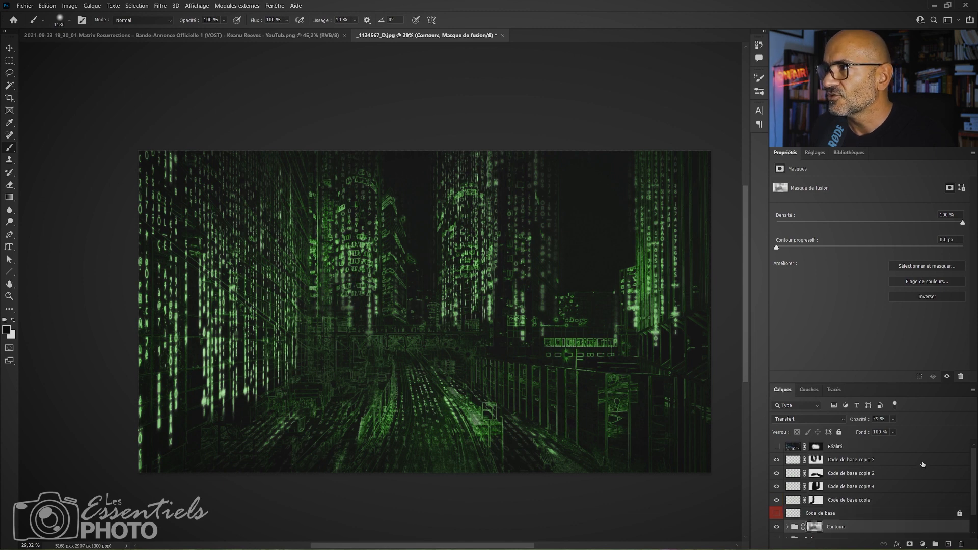
{"action": "left_click", "coordinate": [777, 447]}
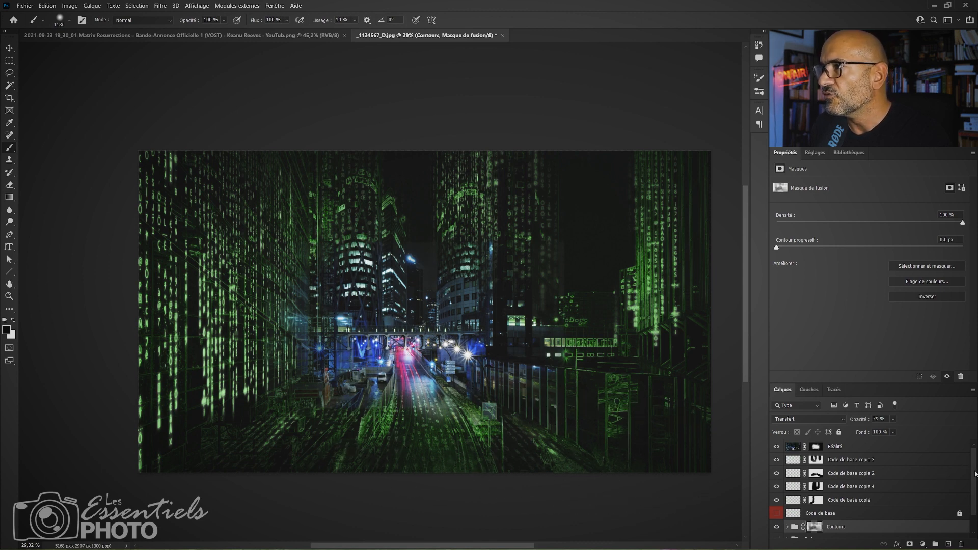
{"action": "left_click", "coordinate": [777, 447]}
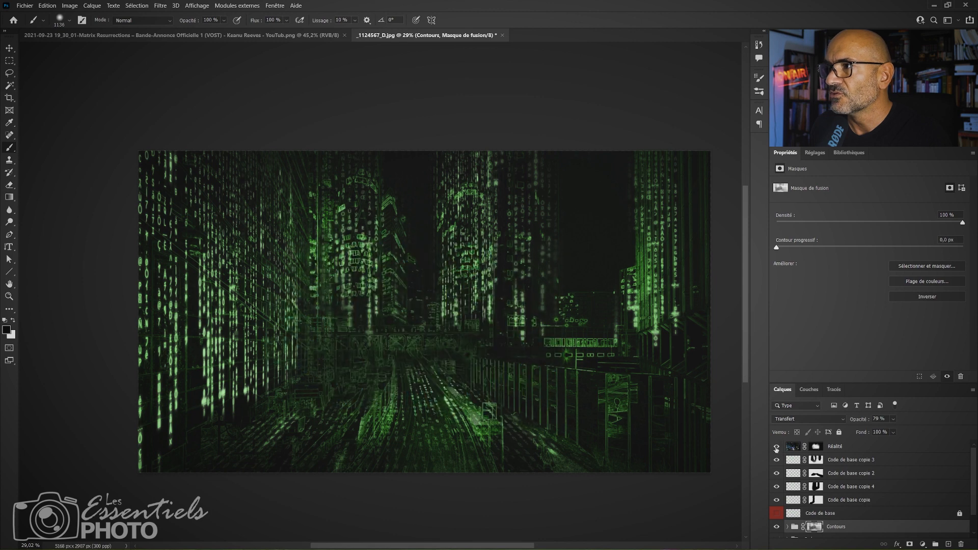
{"action": "left_click", "coordinate": [776, 449]}
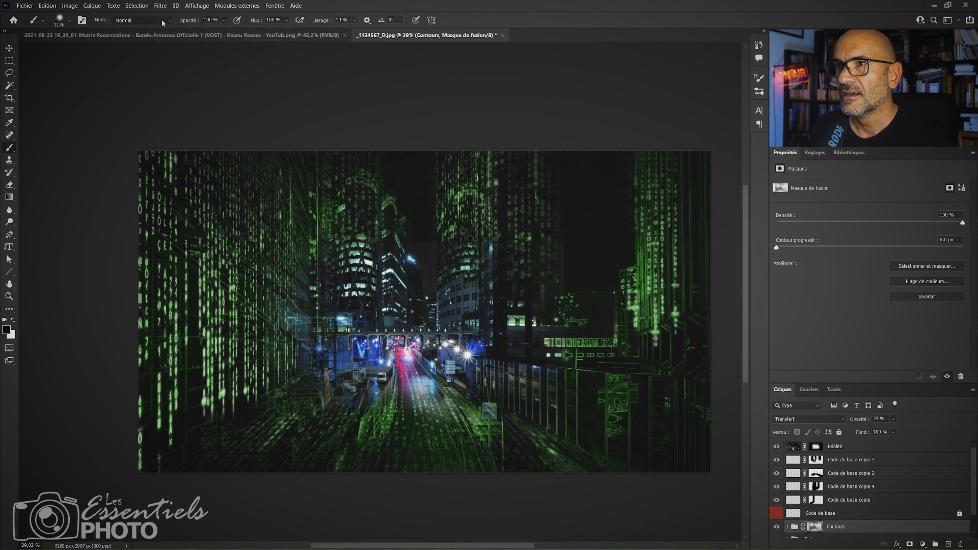
{"action": "left_click", "coordinate": [93, 37]}
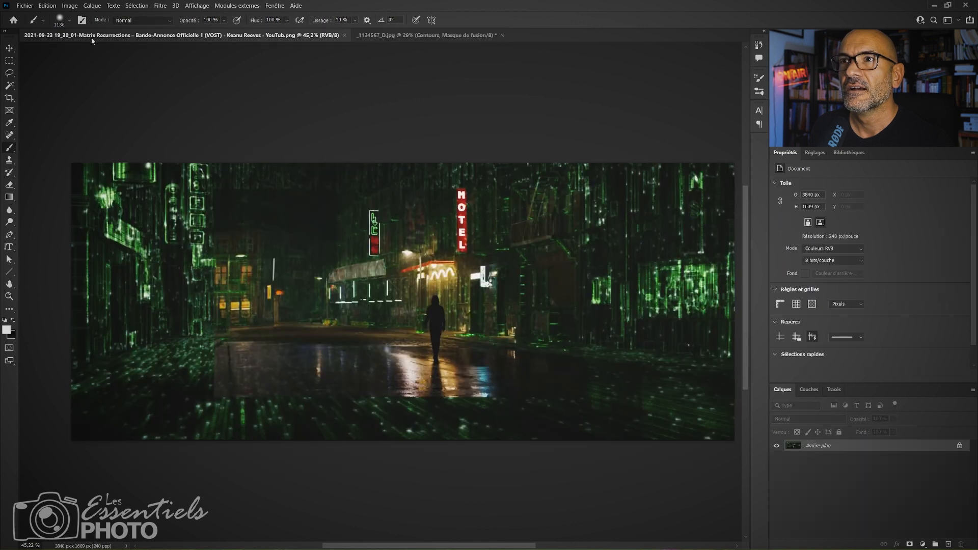
Return to the _1124567_D.jpg composition and compare it with the Réalité layer and the code layers hidden and shown.
{"action": "left_click", "coordinate": [414, 36]}
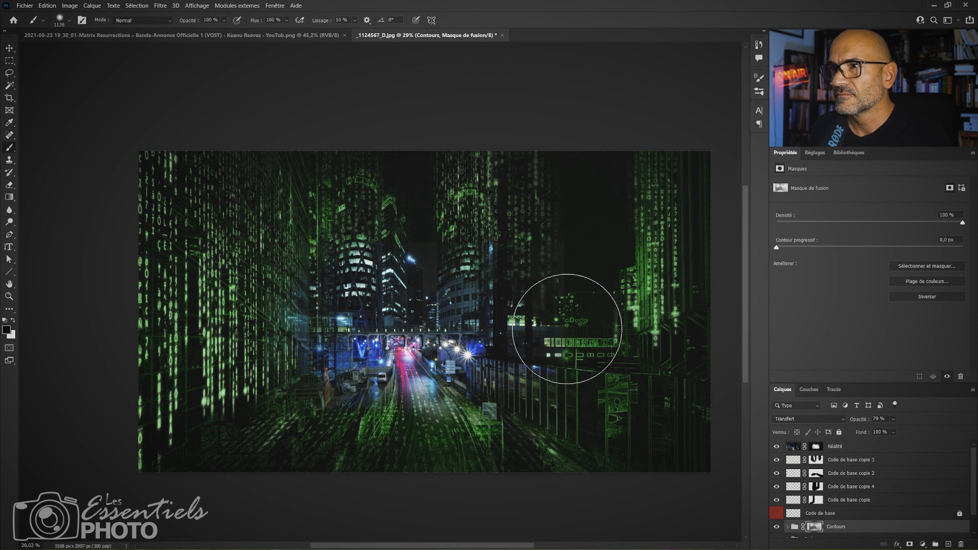
{"action": "left_click", "coordinate": [776, 447]}
{"action": "left_click", "coordinate": [776, 447]}
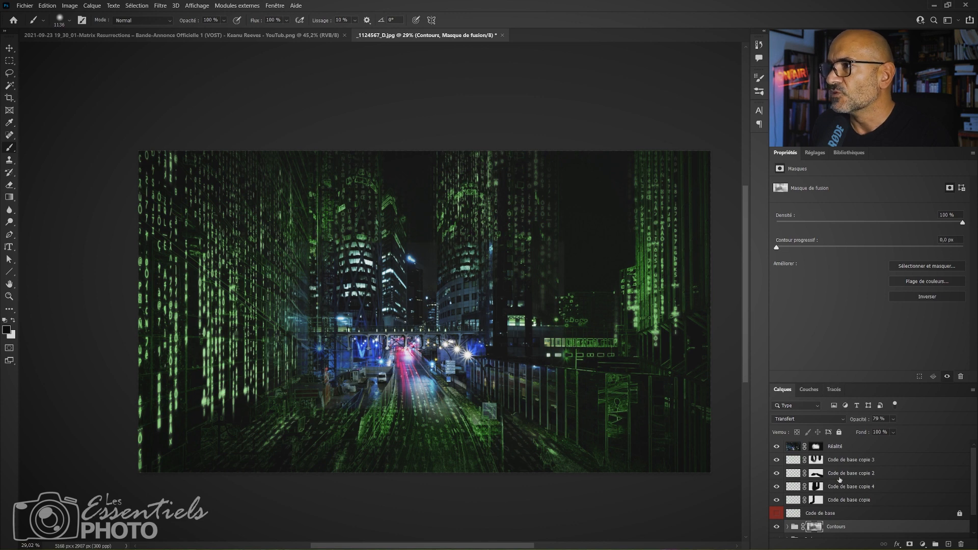
{"action": "left_click", "coordinate": [777, 486]}
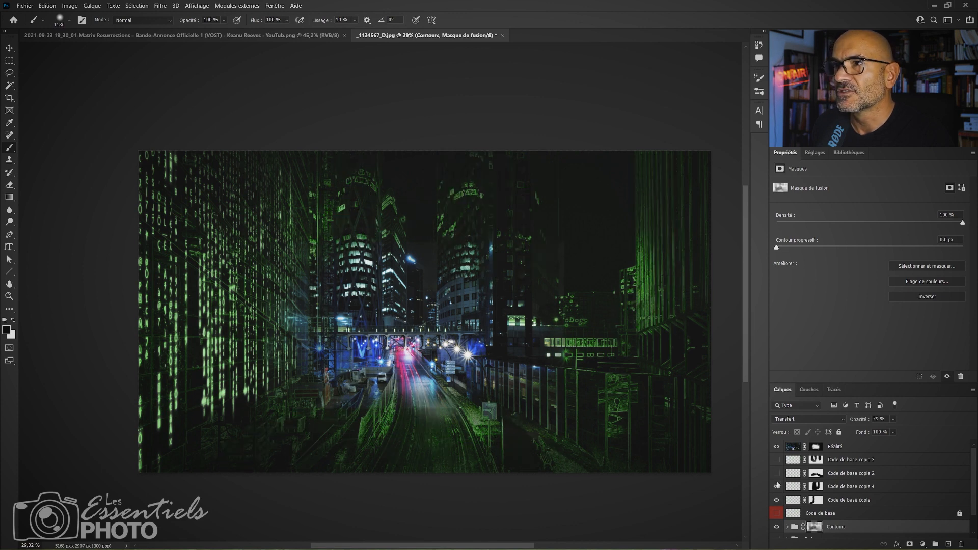
{"action": "left_click_drag", "start_coordinate": [777, 486], "coordinate": [779, 464]}
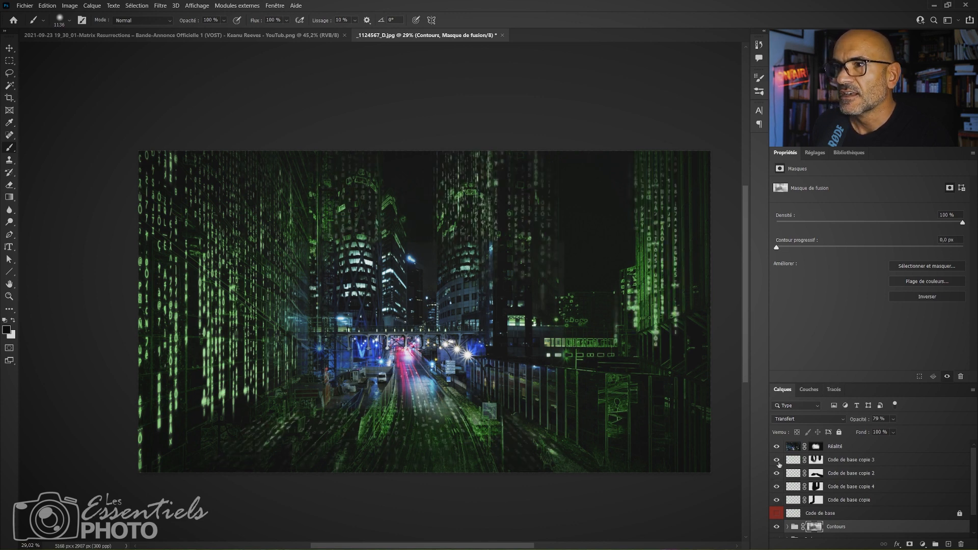
Set the Code de base copie 3 layer's opacity to 100%.
{"action": "left_click", "coordinate": [845, 462]}
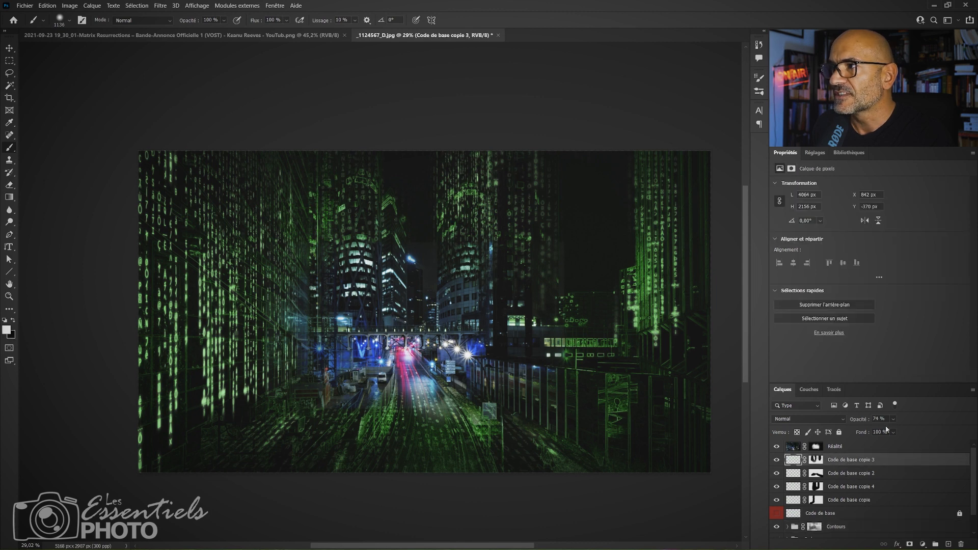
{"action": "left_click_drag", "start_coordinate": [895, 419], "coordinate": [903, 409]}
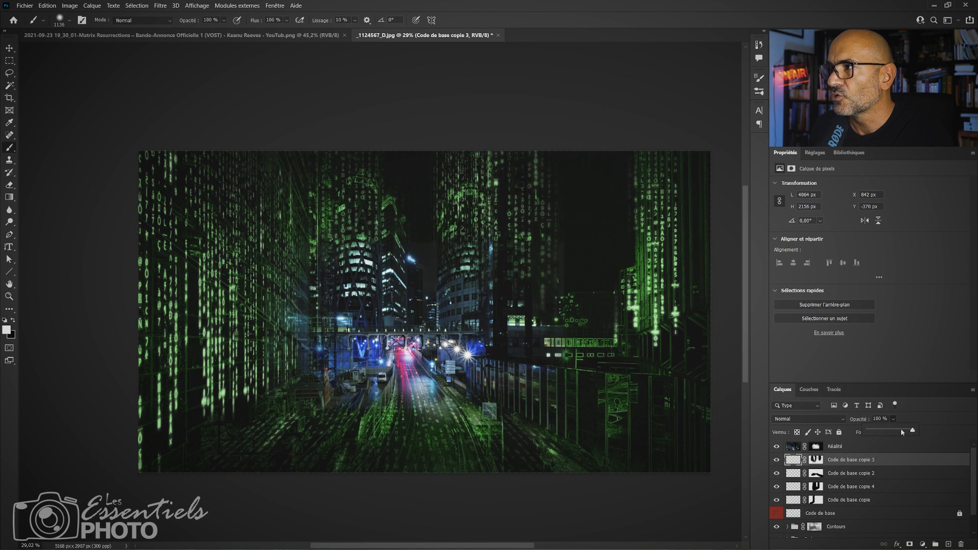
Check what the Code de base copie 4 and Code de base copie layers contribute by briefly hiding each one.
{"action": "left_click", "coordinate": [889, 475]}
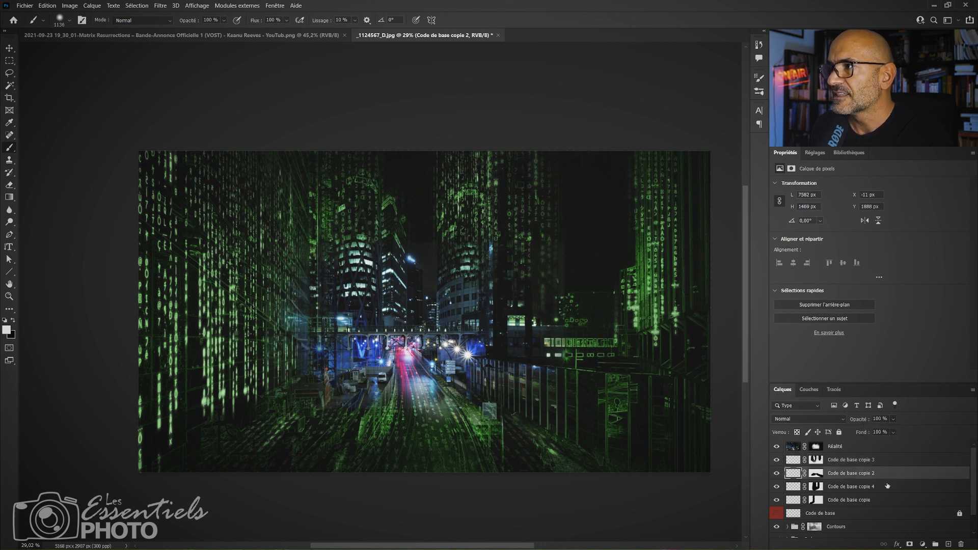
{"action": "left_click", "coordinate": [780, 489]}
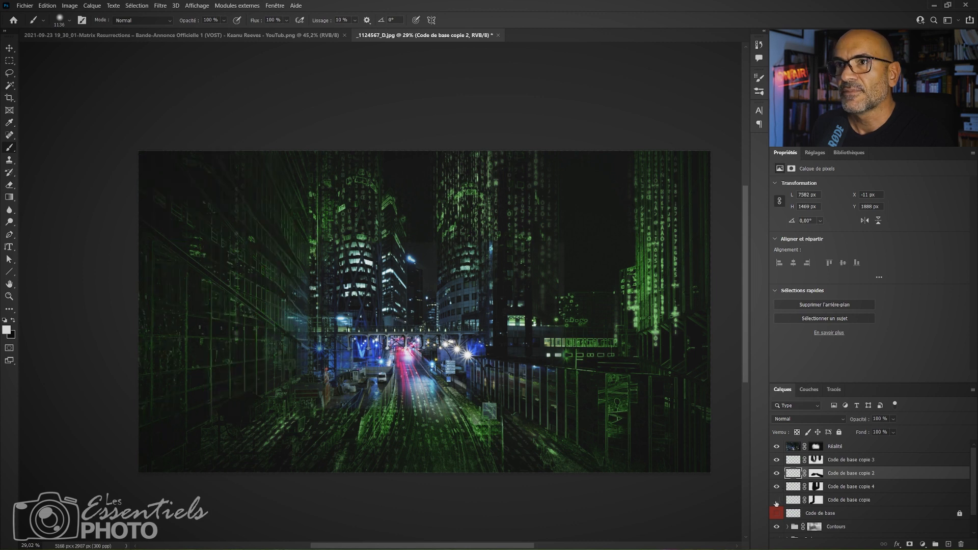
{"action": "left_click", "coordinate": [777, 503]}
Try duplicating the Code de base copie 4 layer and undo the duplication.
{"action": "left_click", "coordinate": [847, 489]}
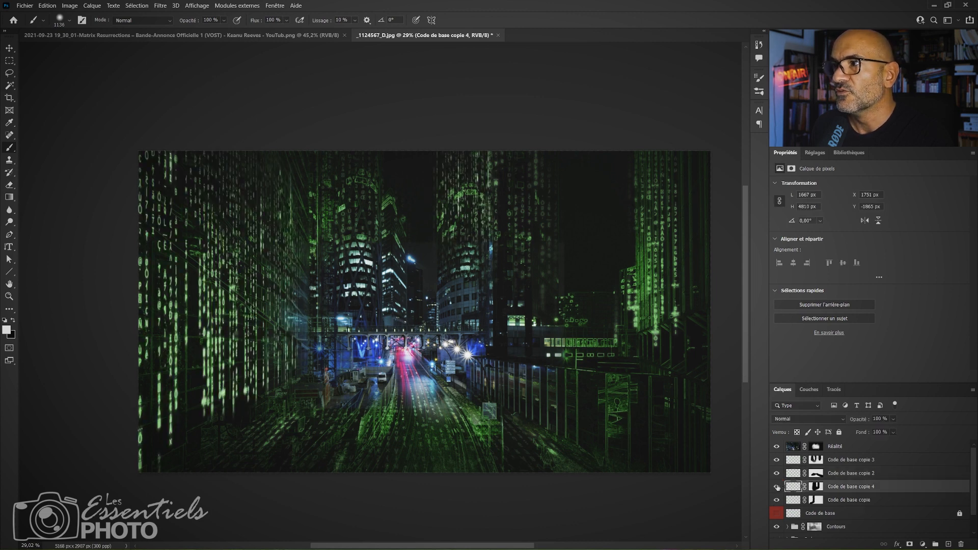
{"action": "key", "text": "ctrl+j"}
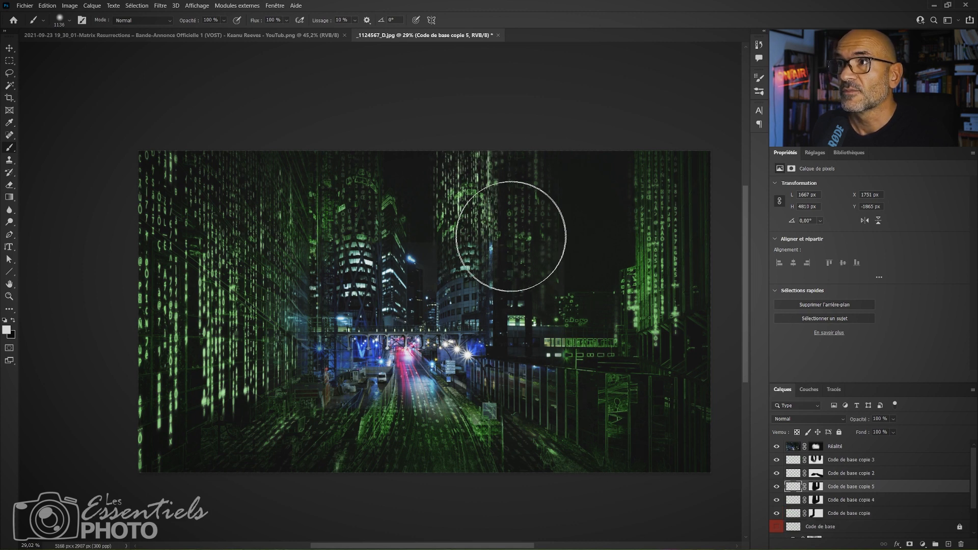
{"action": "key", "text": "ctrl+z"}
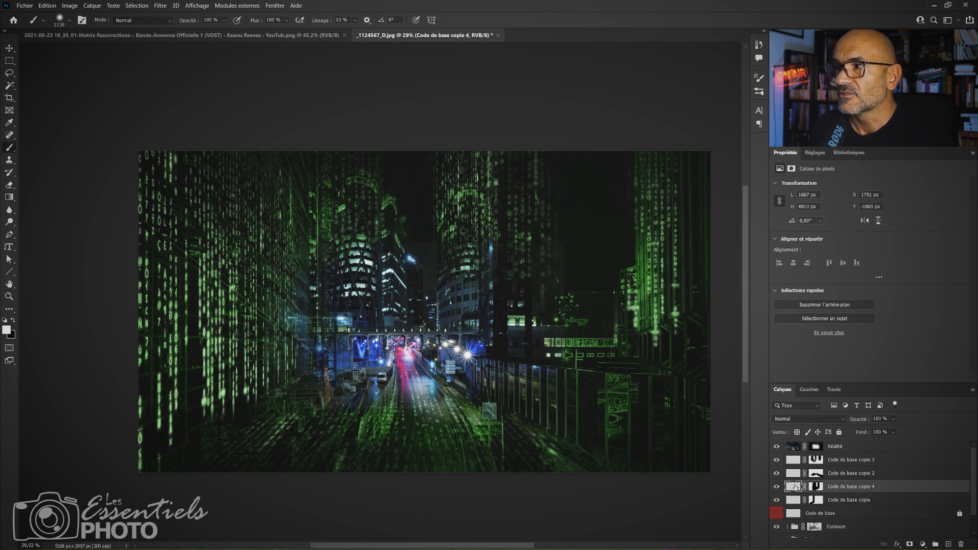
Group the four layers from Code de base copie to Code de base copie 3 and name the group Code en perspective.
{"action": "left_click", "coordinate": [796, 503]}
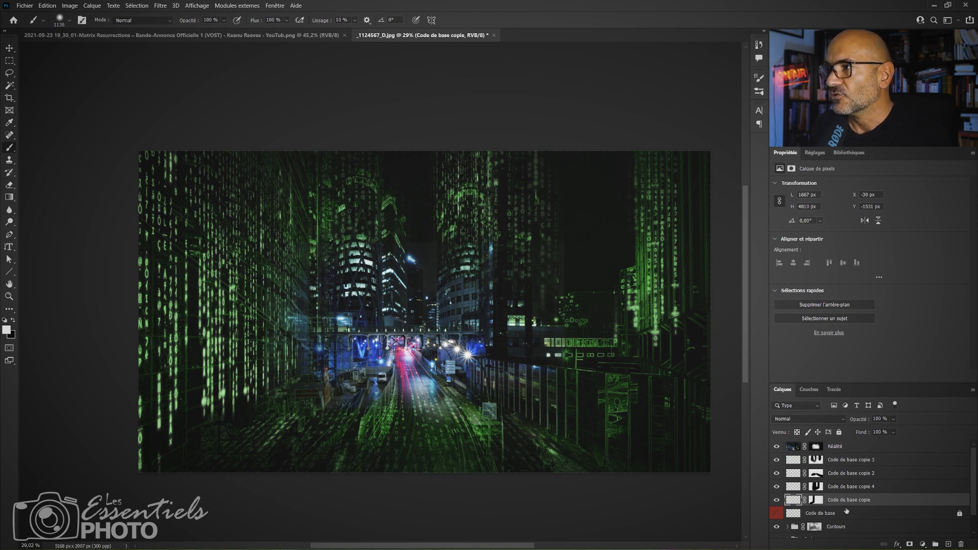
{"action": "left_click", "coordinate": [848, 461], "text": "shift"}
{"action": "key", "text": "ctrl+g"}
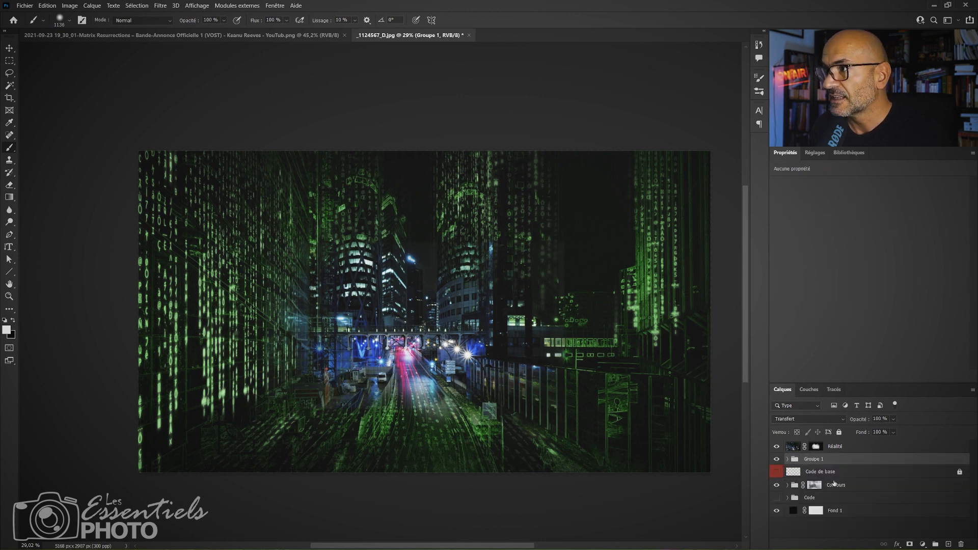
{"action": "double_click", "coordinate": [816, 460]}
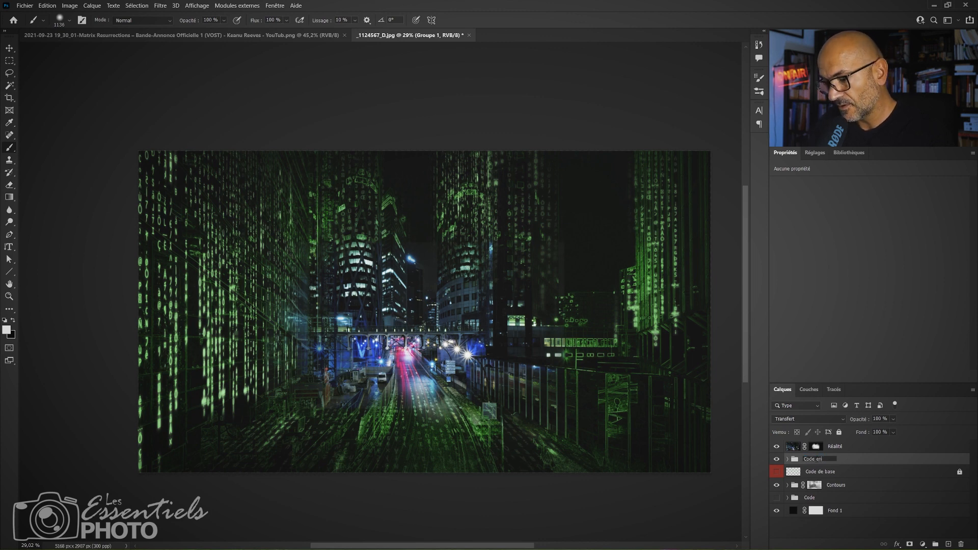
{"action": "type", "text": "Code en perspective"}
{"action": "key", "text": "Return"}
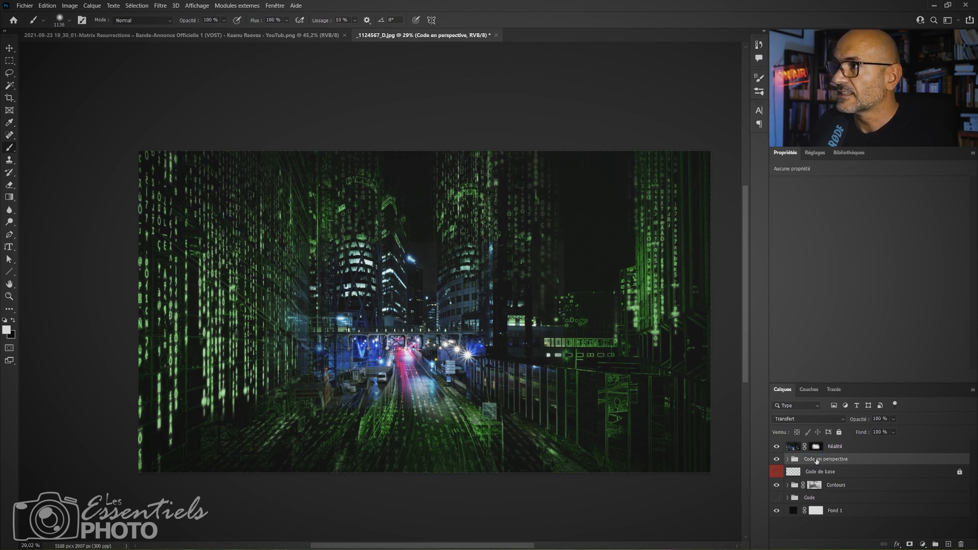
Compare the image with and without the Code en perspective group, leaving the group visible.
{"action": "left_click", "coordinate": [777, 461]}
{"action": "left_click", "coordinate": [778, 460]}
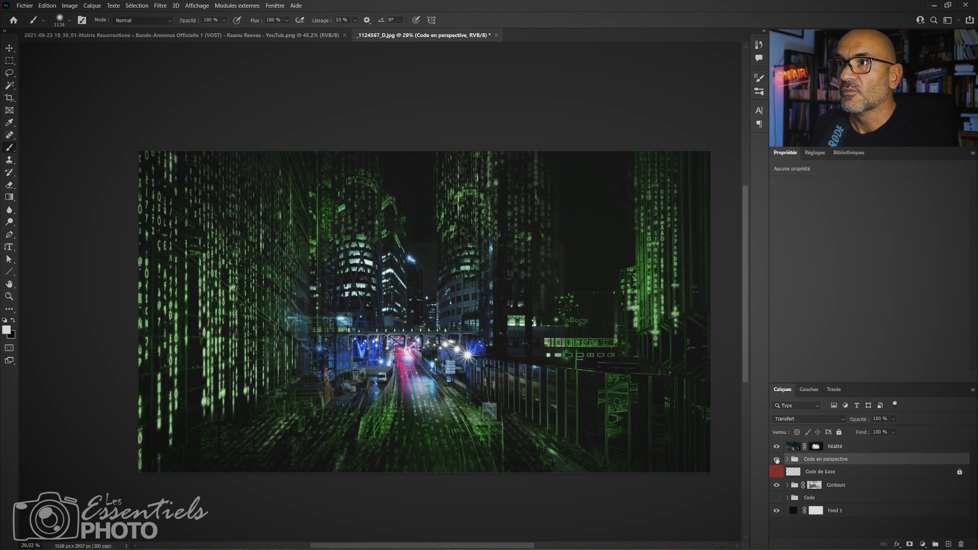
{"action": "left_click", "coordinate": [777, 460]}
{"action": "left_click", "coordinate": [777, 460]}
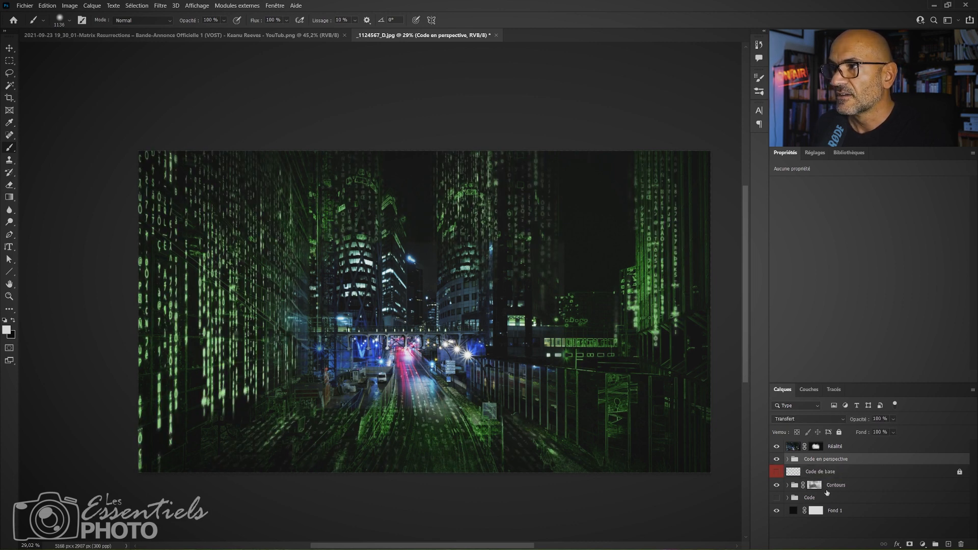
Raise the Contours group's opacity to 100%.
{"action": "left_click", "coordinate": [818, 487]}
{"action": "left_click", "coordinate": [893, 419]}
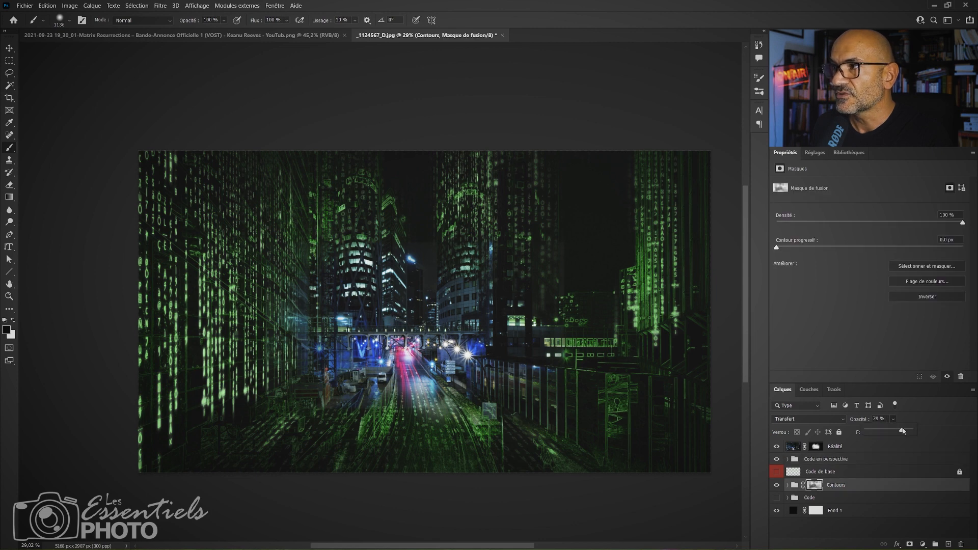
{"action": "left_click_drag", "start_coordinate": [903, 432], "coordinate": [911, 432]}
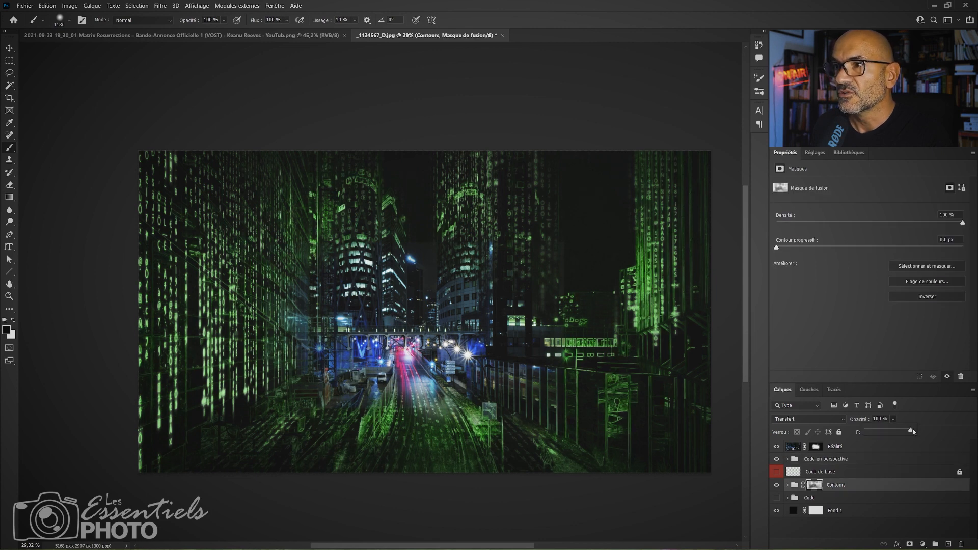
On the Parties Lumineuses layer inside the Contours group, paint white with a smaller brush along the road to brighten its green traces.
{"action": "left_click", "coordinate": [788, 487]}
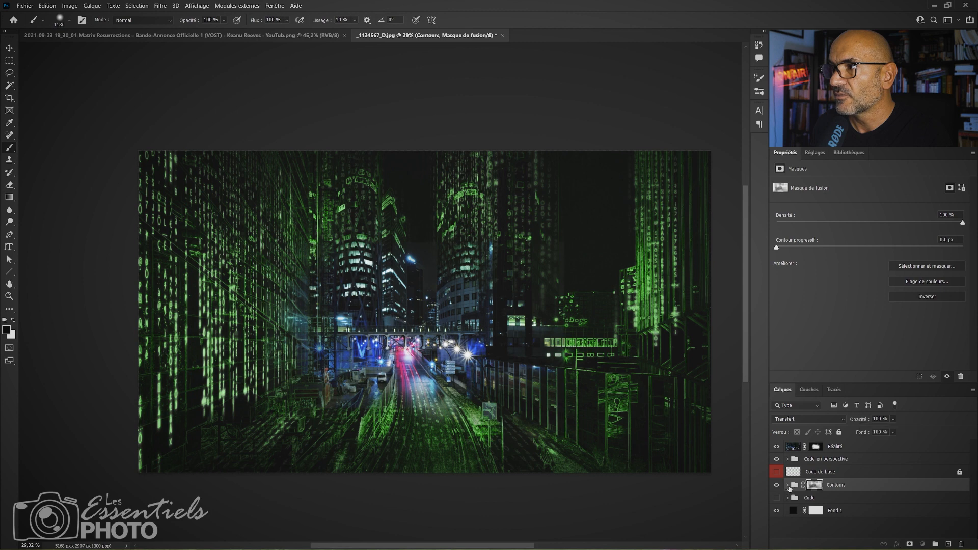
{"action": "left_click", "coordinate": [788, 486]}
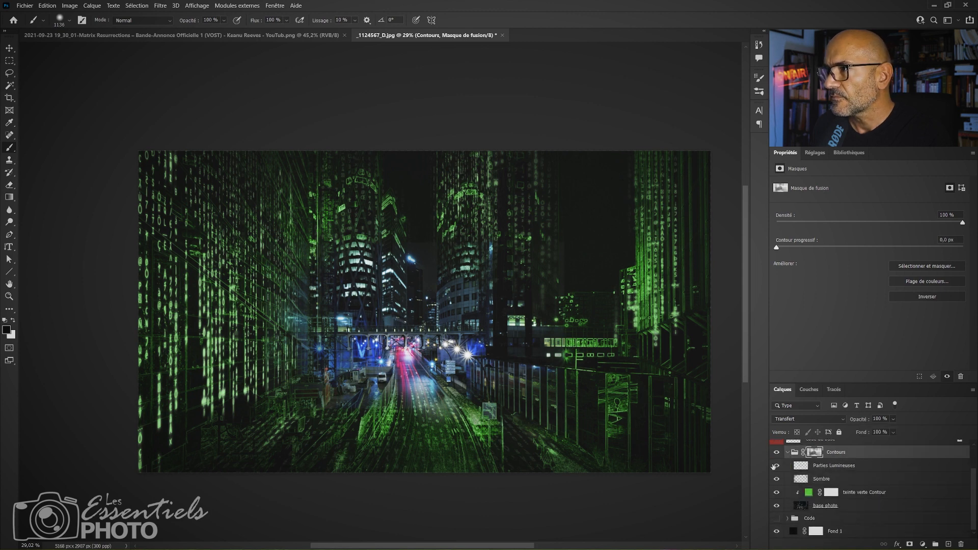
{"action": "left_click", "coordinate": [777, 466]}
{"action": "left_click", "coordinate": [776, 465]}
{"action": "left_click", "coordinate": [836, 470]}
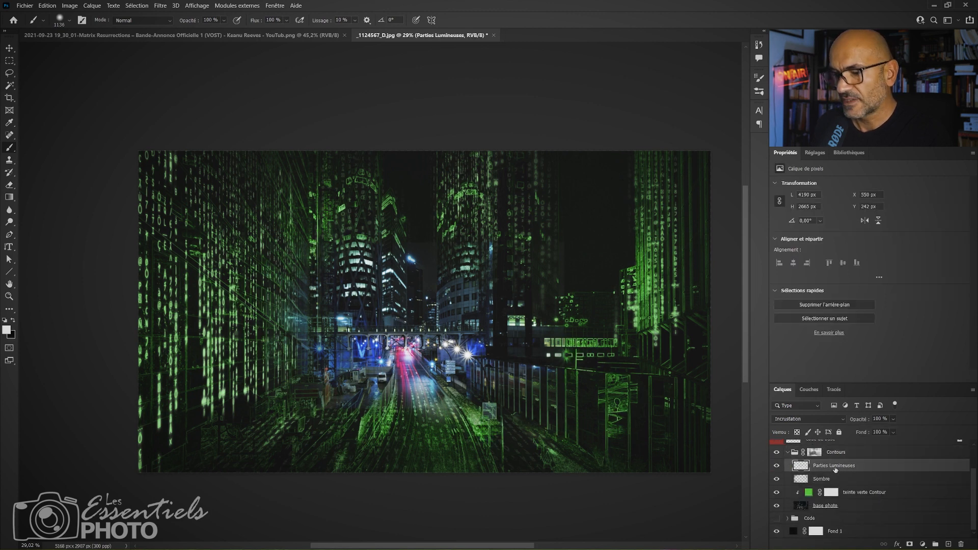
{"action": "left_click_drag", "start_coordinate": [371, 422], "coordinate": [326, 422]}
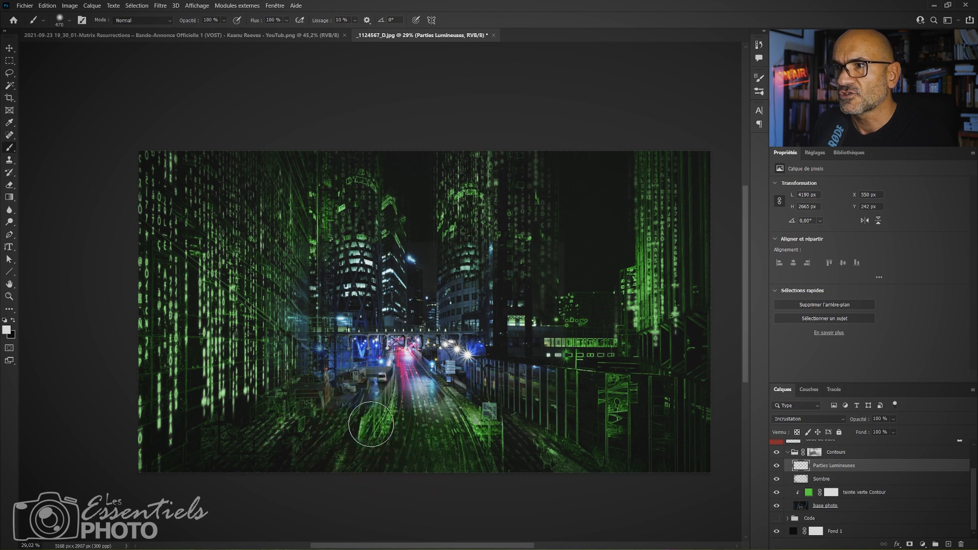
{"action": "left_click_drag", "start_coordinate": [478, 430], "coordinate": [455, 431]}
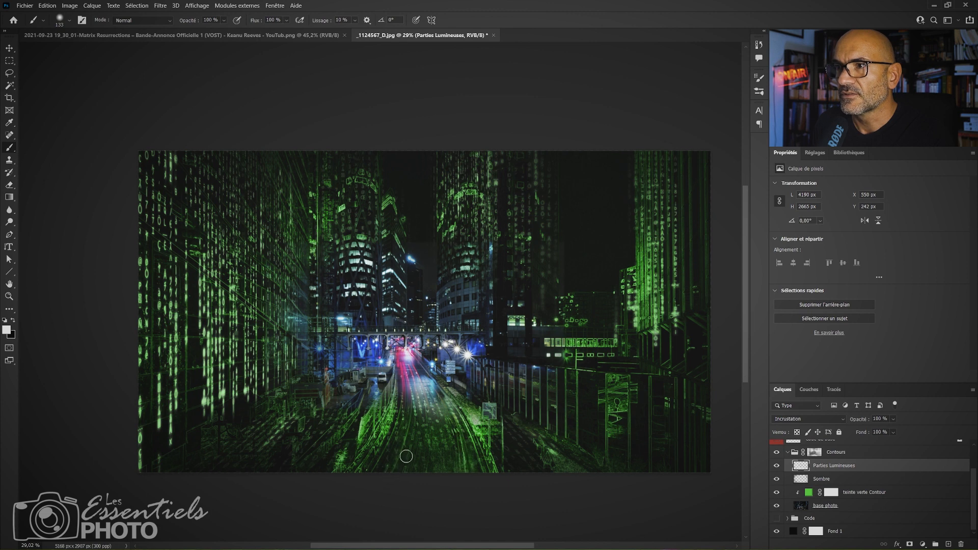
{"action": "left_click_drag", "start_coordinate": [409, 462], "coordinate": [410, 422]}
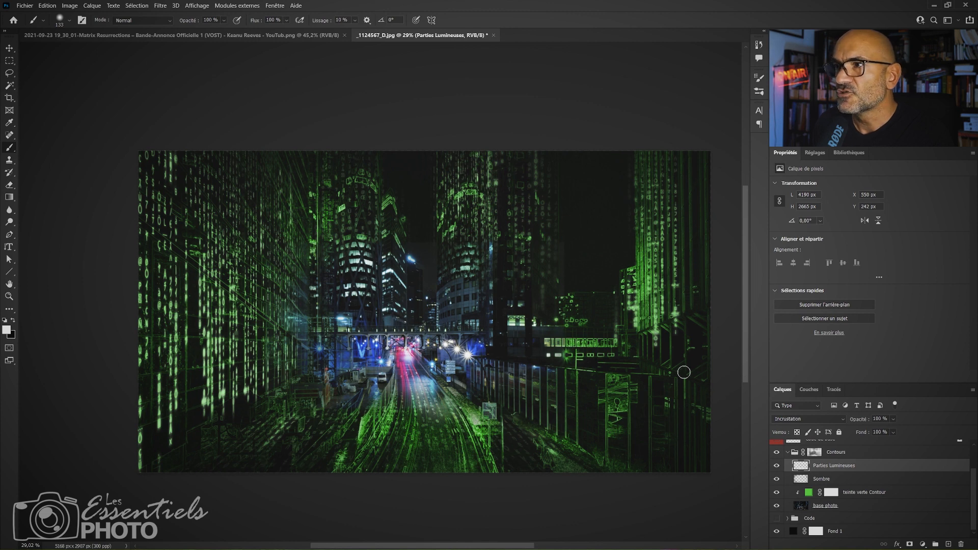
Paint white on the Réalité layer's mask with a small brush to restore the real lamp lights around the low building beside the road.
{"action": "scroll", "coordinate": [972, 492], "scroll_direction": "up", "scroll_amount": 3}
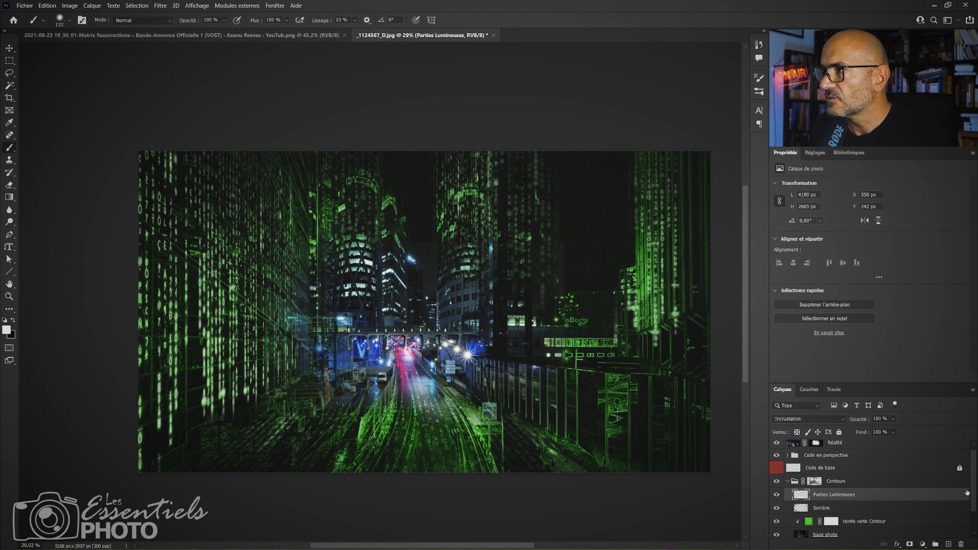
{"action": "mouse_move", "coordinate": [974, 492]}
{"action": "left_mouse_down"}
{"action": "mouse_move", "coordinate": [974, 520]}
{"action": "mouse_move", "coordinate": [974, 483]}
{"action": "left_mouse_up"}
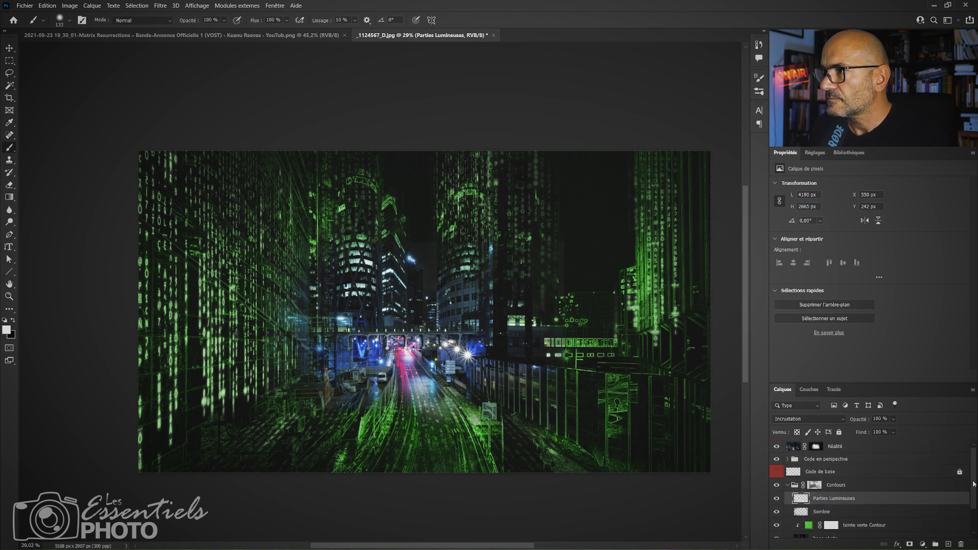
{"action": "left_click", "coordinate": [822, 447]}
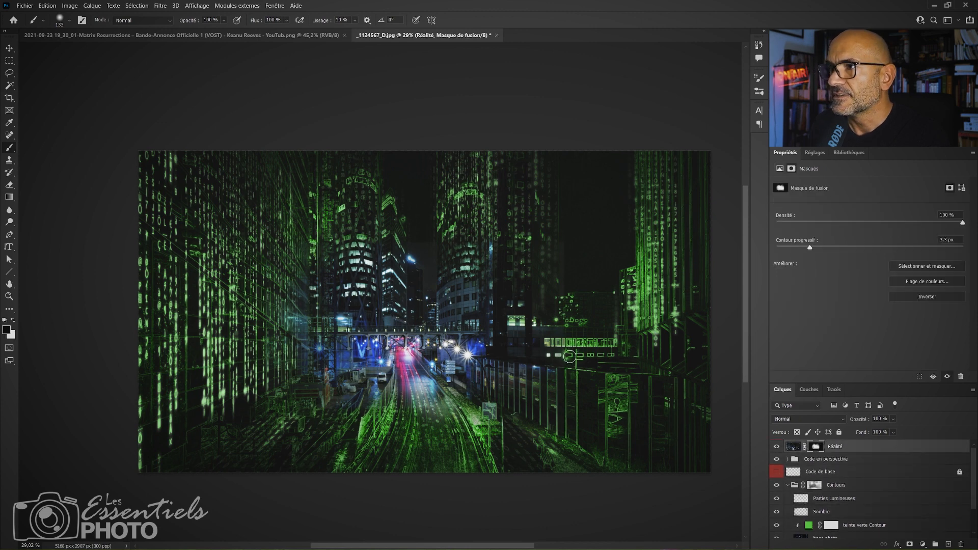
{"action": "key", "text": "x"}
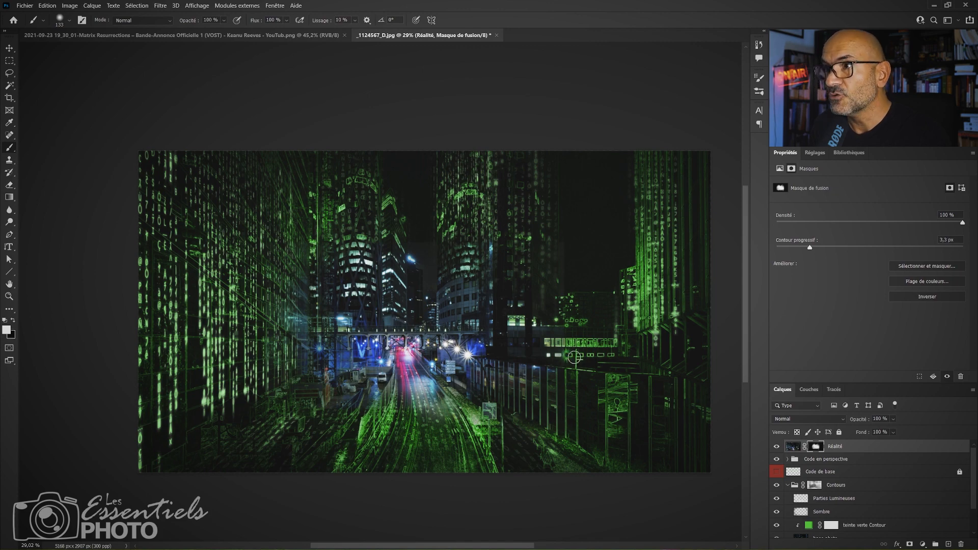
{"action": "key", "text": "z"}
{"action": "left_click_drag", "start_coordinate": [558, 364], "coordinate": [569, 342]}
{"action": "key", "text": "b"}
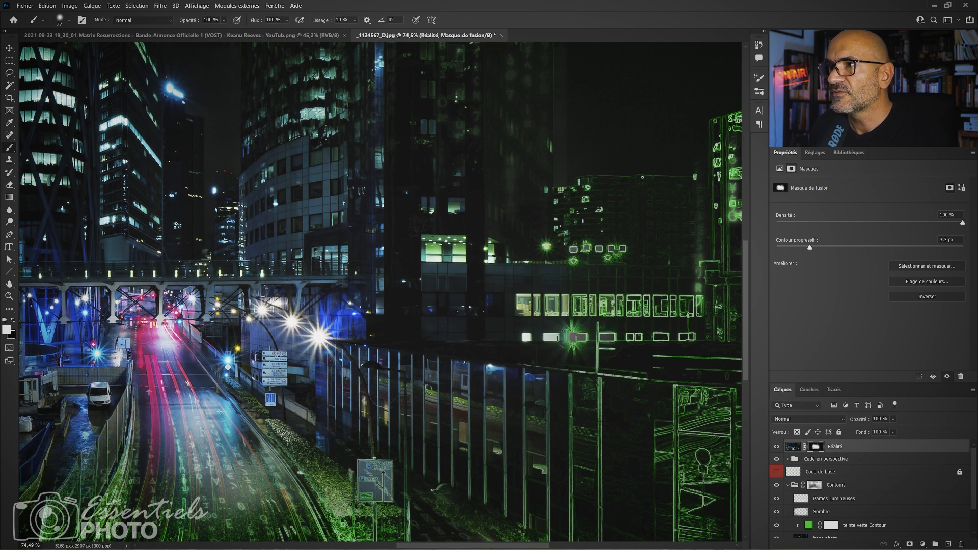
{"action": "left_click_drag", "start_coordinate": [569, 337], "coordinate": [579, 337]}
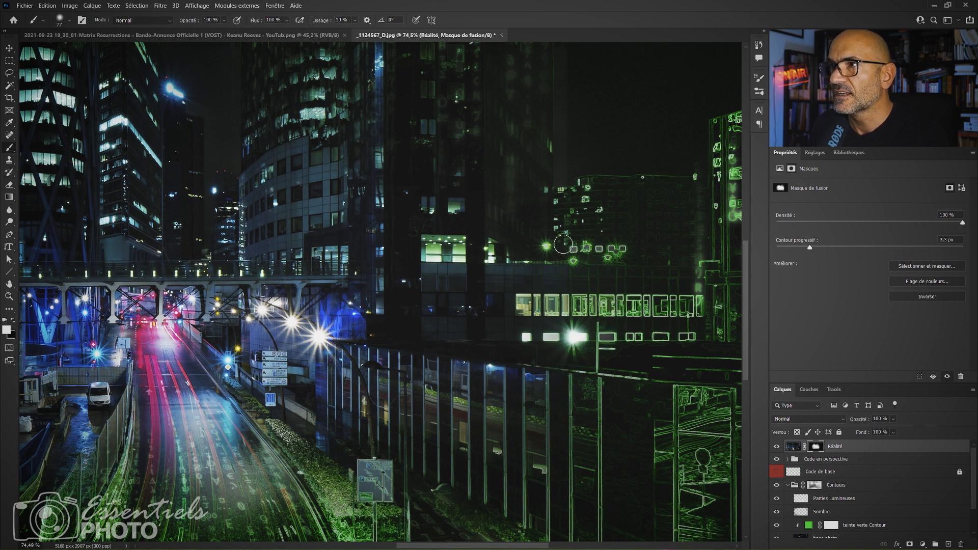
{"action": "left_click_drag", "start_coordinate": [565, 257], "coordinate": [557, 261]}
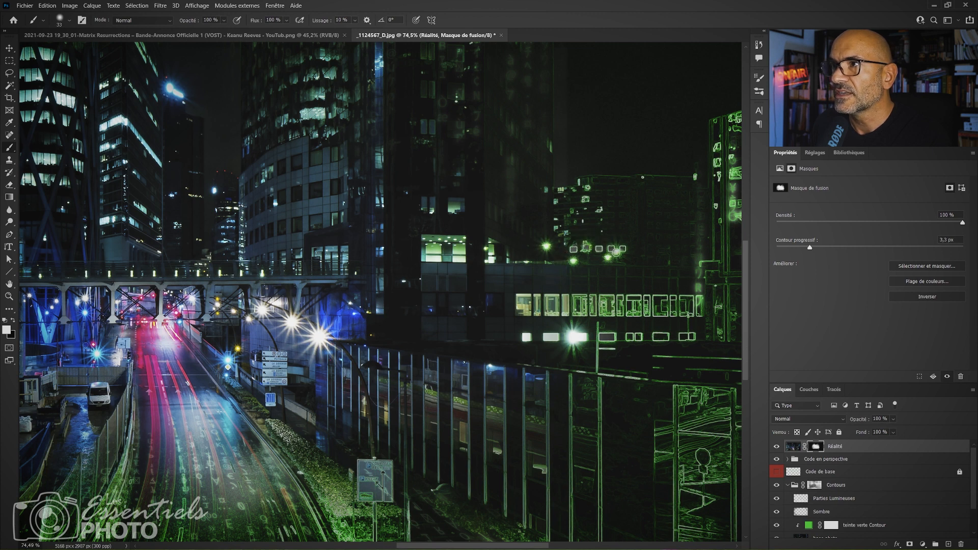
Inspect the bridge and road up close, and review the overall composition zoomed out.
{"action": "left_click_drag", "start_coordinate": [598, 367], "coordinate": [488, 409]}
{"action": "left_click_drag", "start_coordinate": [400, 386], "coordinate": [753, 291]}
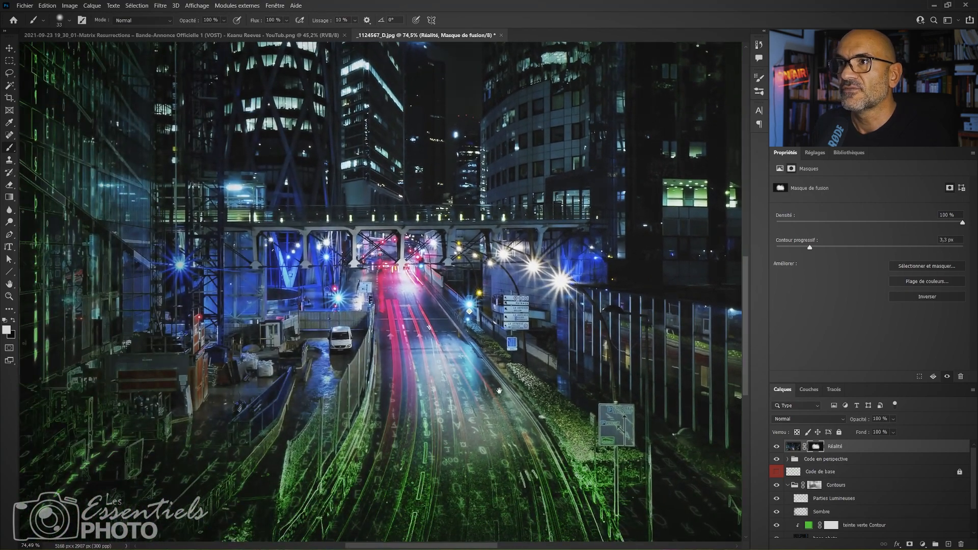
{"action": "mouse_move", "coordinate": [479, 346]}
{"action": "left_mouse_down"}
{"action": "mouse_move", "coordinate": [518, 417]}
{"action": "mouse_move", "coordinate": [550, 434]}
{"action": "mouse_move", "coordinate": [563, 362]}
{"action": "mouse_move", "coordinate": [529, 326]}
{"action": "left_mouse_up"}
{"action": "key", "text": "z"}
{"action": "left_click_drag", "start_coordinate": [590, 423], "coordinate": [520, 424]}
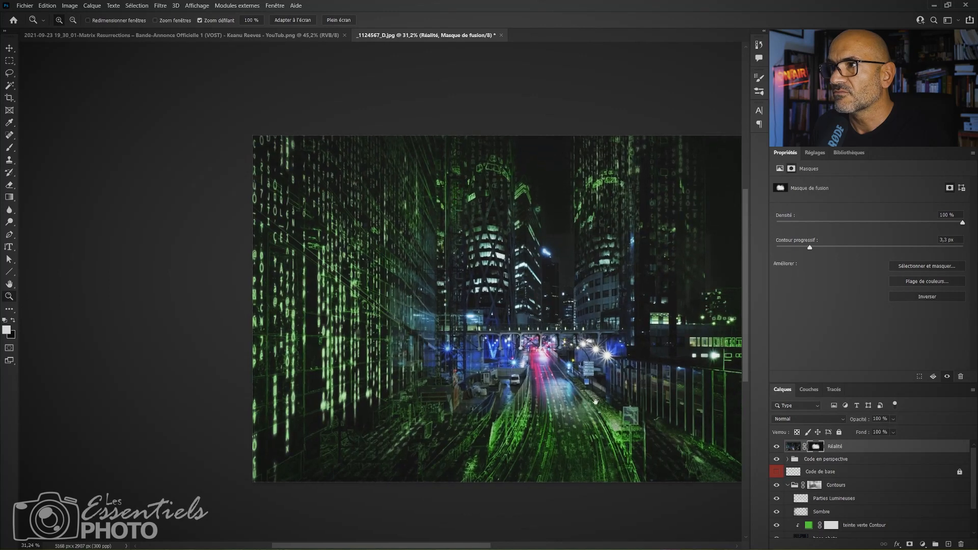
{"action": "left_click_drag", "start_coordinate": [655, 351], "coordinate": [539, 369]}
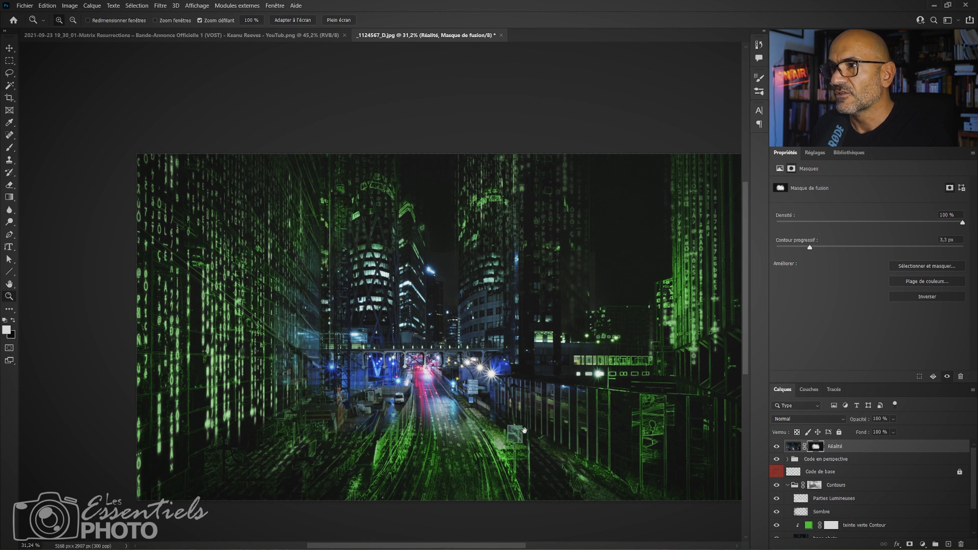
Recentre the whole composition and compare it with the Réalité layer's mask temporarily disabled.
{"action": "left_click_drag", "start_coordinate": [524, 431], "coordinate": [551, 419]}
{"action": "left_click_drag", "start_coordinate": [499, 391], "coordinate": [435, 384]}
{"action": "key", "text": "ctrl+minus"}
{"action": "key", "text": "ctrl+plus"}
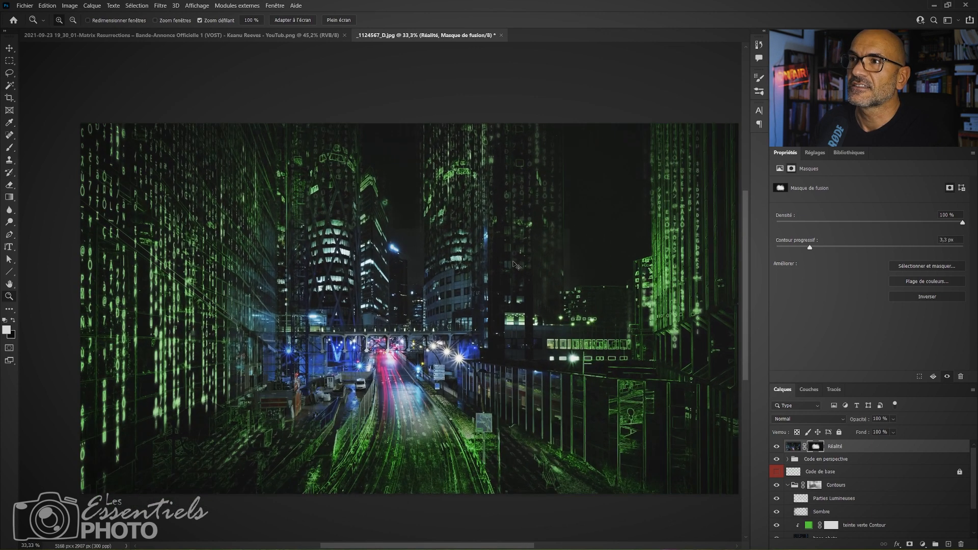
{"action": "left_click_drag", "start_coordinate": [513, 261], "coordinate": [496, 236]}
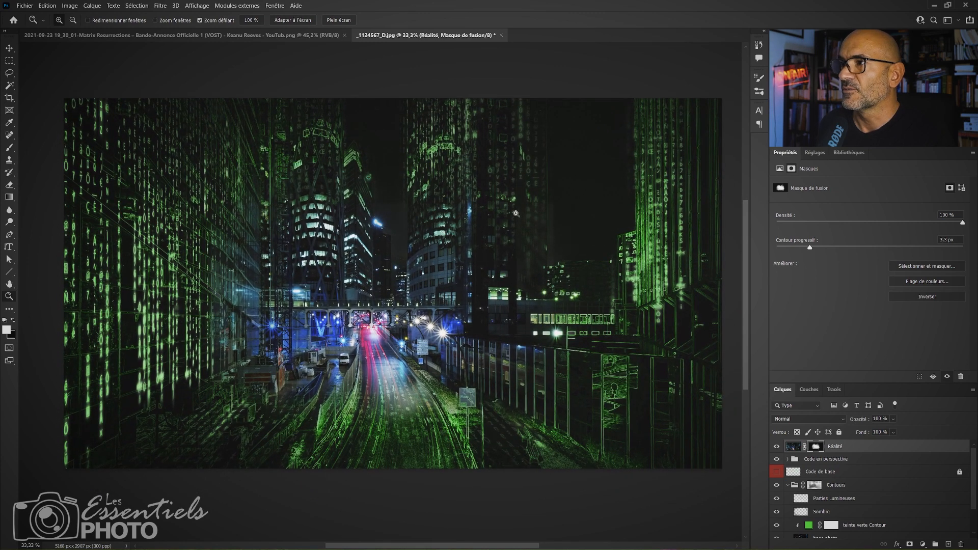
{"action": "left_click", "coordinate": [817, 447], "text": "shift"}
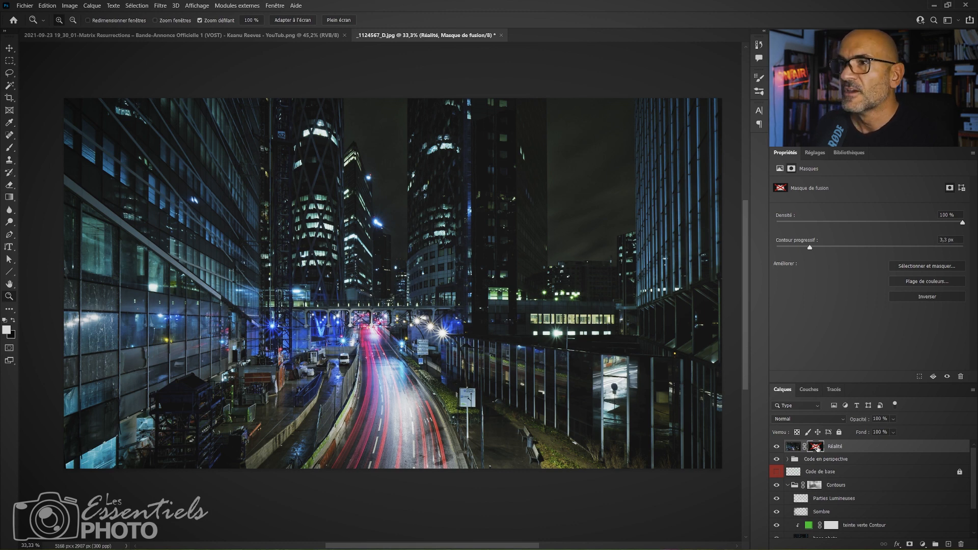
{"action": "left_click", "coordinate": [817, 447], "text": "shift"}
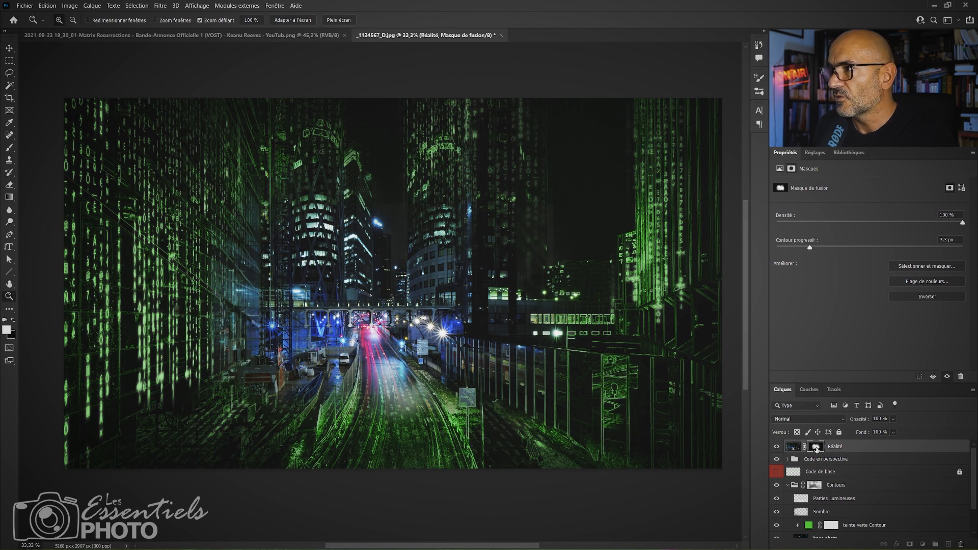
Paint black on the Réalité layer's mask with a smaller brush to bring the green code and outlines back over the central towers.
{"action": "key", "text": "b"}
{"action": "left_click_drag", "start_coordinate": [490, 321], "coordinate": [484, 322]}
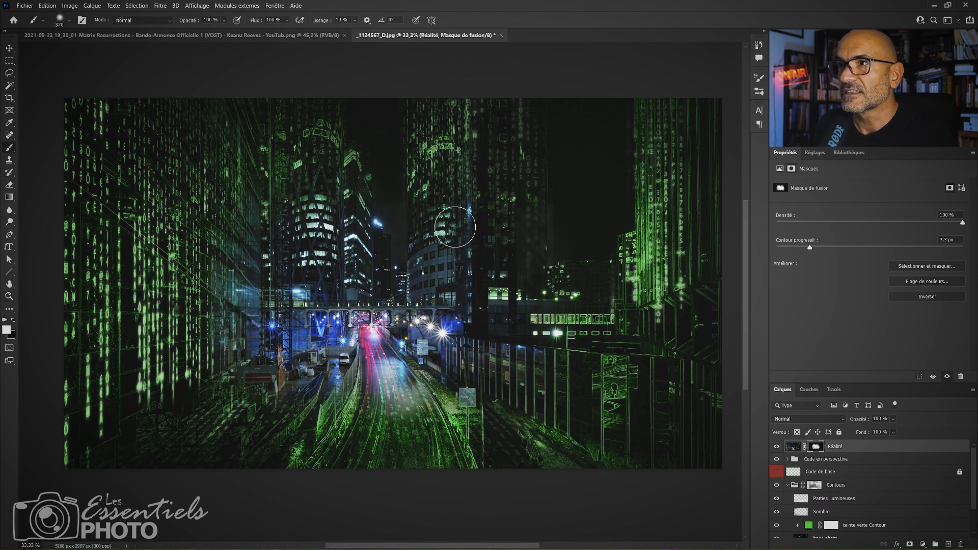
{"action": "key", "text": "x"}
{"action": "key", "text": "x"}
{"action": "key", "text": "x"}
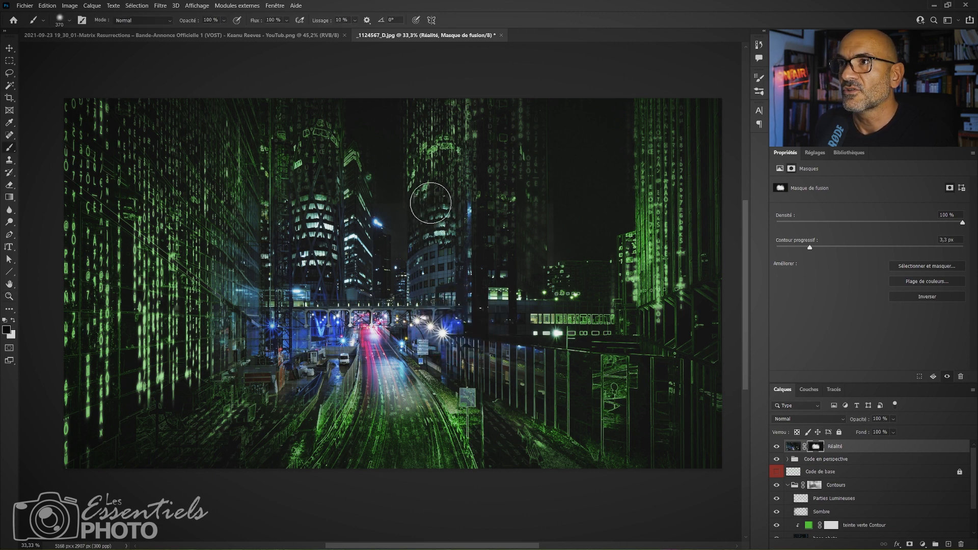
{"action": "mouse_move", "coordinate": [429, 203]}
{"action": "left_mouse_down"}
{"action": "mouse_move", "coordinate": [433, 247]}
{"action": "mouse_move", "coordinate": [447, 216]}
{"action": "mouse_move", "coordinate": [468, 205]}
{"action": "mouse_move", "coordinate": [447, 262]}
{"action": "mouse_move", "coordinate": [427, 268]}
{"action": "mouse_move", "coordinate": [431, 213]}
{"action": "mouse_move", "coordinate": [429, 245]}
{"action": "left_mouse_up"}
{"action": "key", "text": "x"}
{"action": "key", "text": "x"}
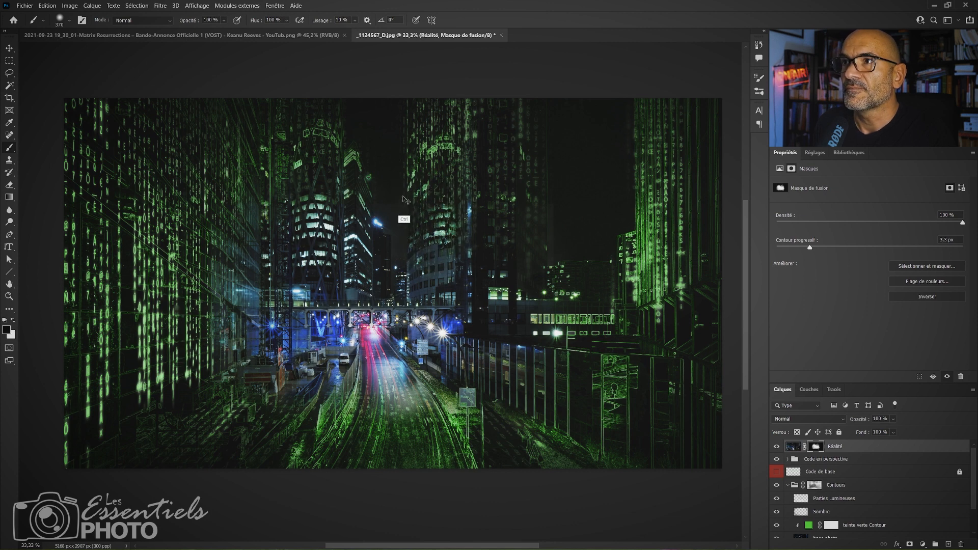
{"action": "key", "text": "x"}
{"action": "key", "text": "x"}
{"action": "mouse_move", "coordinate": [404, 248]}
{"action": "left_mouse_down"}
{"action": "mouse_move", "coordinate": [400, 234]}
{"action": "mouse_move", "coordinate": [397, 277]}
{"action": "mouse_move", "coordinate": [374, 192]}
{"action": "mouse_move", "coordinate": [373, 273]}
{"action": "left_mouse_up"}
{"action": "left_click_drag", "start_coordinate": [355, 230], "coordinate": [335, 235]}
{"action": "mouse_move", "coordinate": [335, 193]}
{"action": "left_mouse_down"}
{"action": "mouse_move", "coordinate": [336, 291]}
{"action": "mouse_move", "coordinate": [333, 246]}
{"action": "left_mouse_up"}
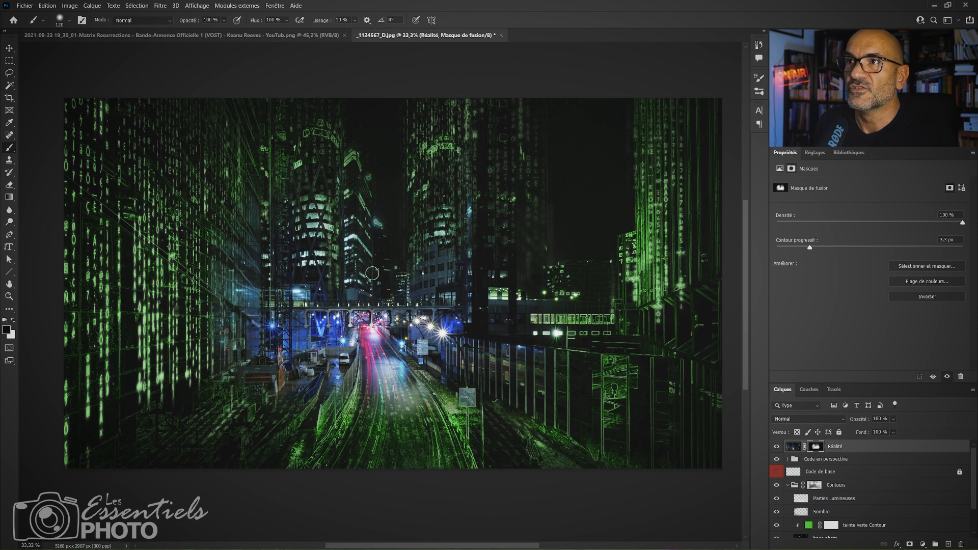
Paint white on the Réalité layer's mask with a larger brush along the foreground road to bring back the real light trails.
{"action": "key", "text": "x"}
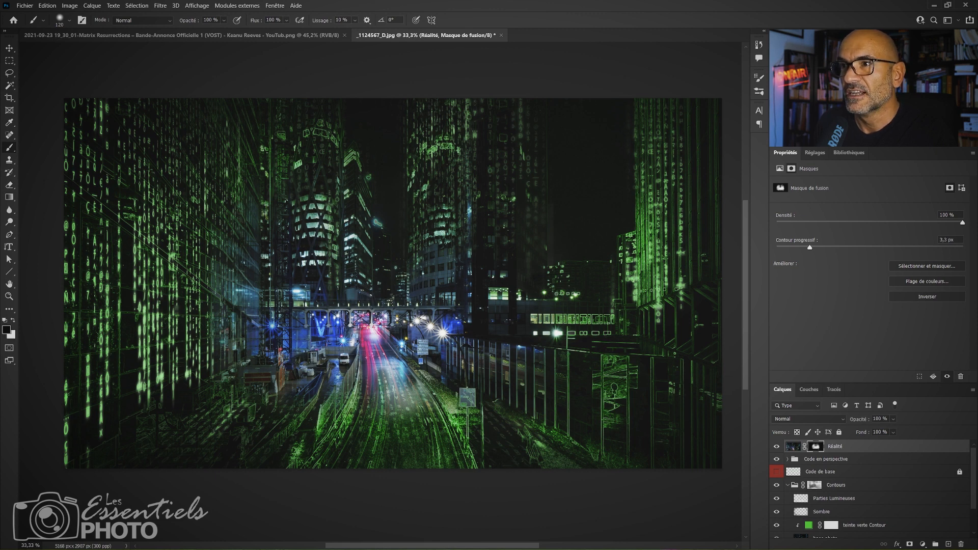
{"action": "left_click_drag", "start_coordinate": [399, 425], "coordinate": [417, 426]}
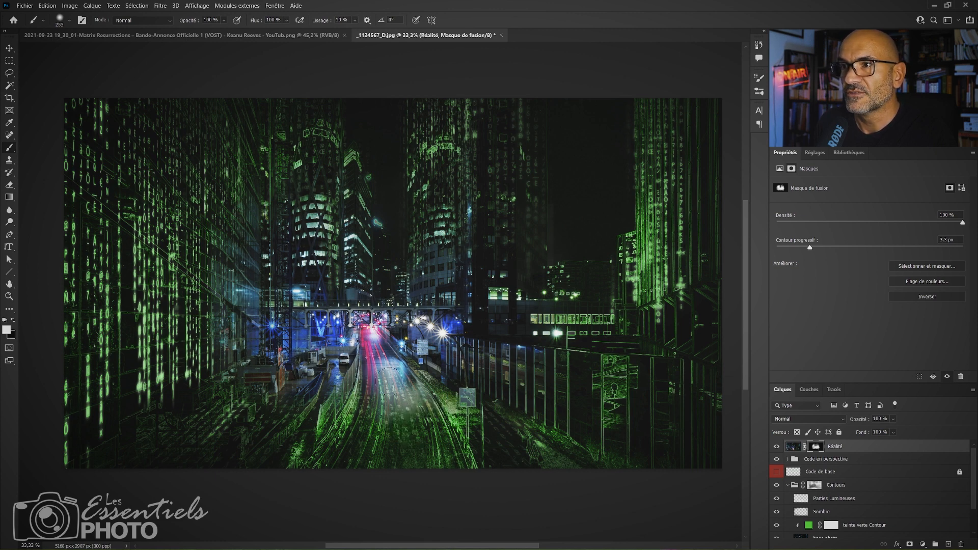
{"action": "mouse_move", "coordinate": [398, 385]}
{"action": "left_mouse_down"}
{"action": "mouse_move", "coordinate": [396, 439]}
{"action": "mouse_move", "coordinate": [387, 472]}
{"action": "left_mouse_up"}
{"action": "left_click_drag", "start_coordinate": [379, 410], "coordinate": [354, 473]}
{"action": "mouse_move", "coordinate": [404, 398]}
{"action": "left_mouse_down"}
{"action": "mouse_move", "coordinate": [421, 413]}
{"action": "mouse_move", "coordinate": [417, 441]}
{"action": "left_mouse_up"}
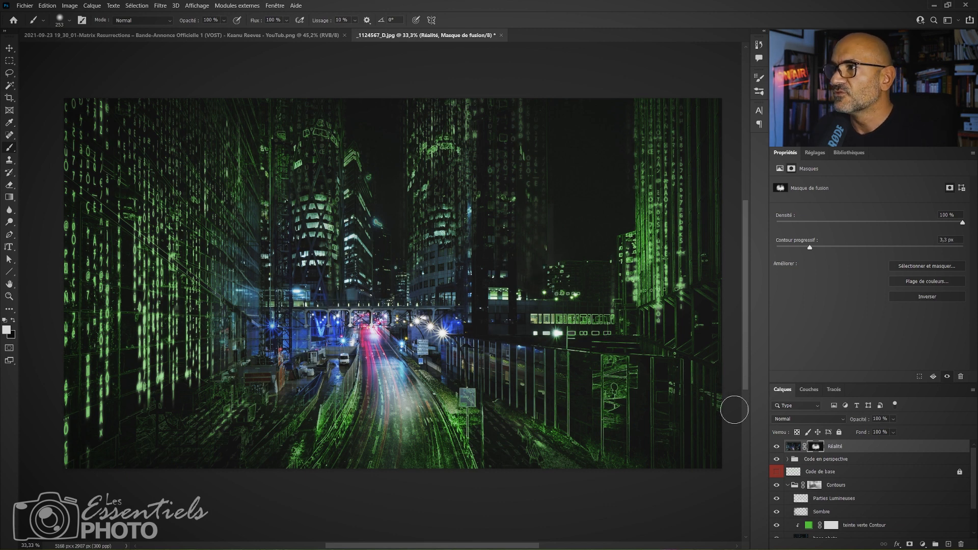
On the Code de base copie 3 layer, select a code section about 937 × 2287 px over the central towers and shift it onto the right-hand tower.
{"action": "left_click", "coordinate": [787, 460]}
{"action": "left_click", "coordinate": [861, 472]}
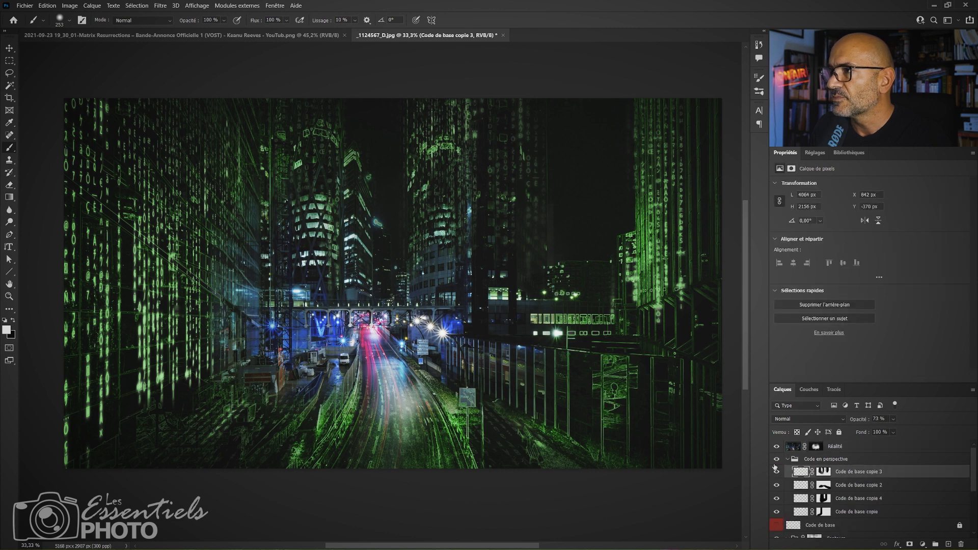
{"action": "left_click", "coordinate": [777, 472]}
{"action": "left_click", "coordinate": [777, 471]}
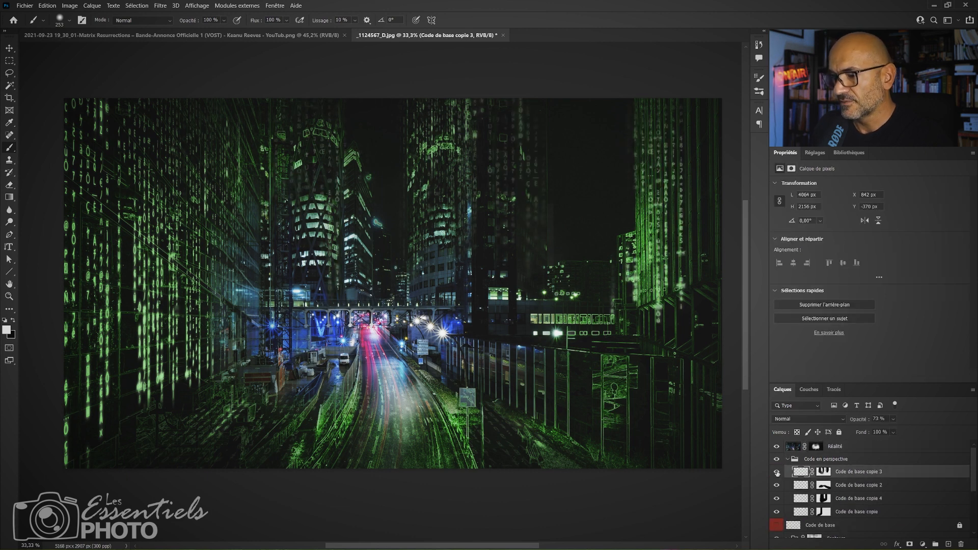
{"action": "key", "text": "m"}
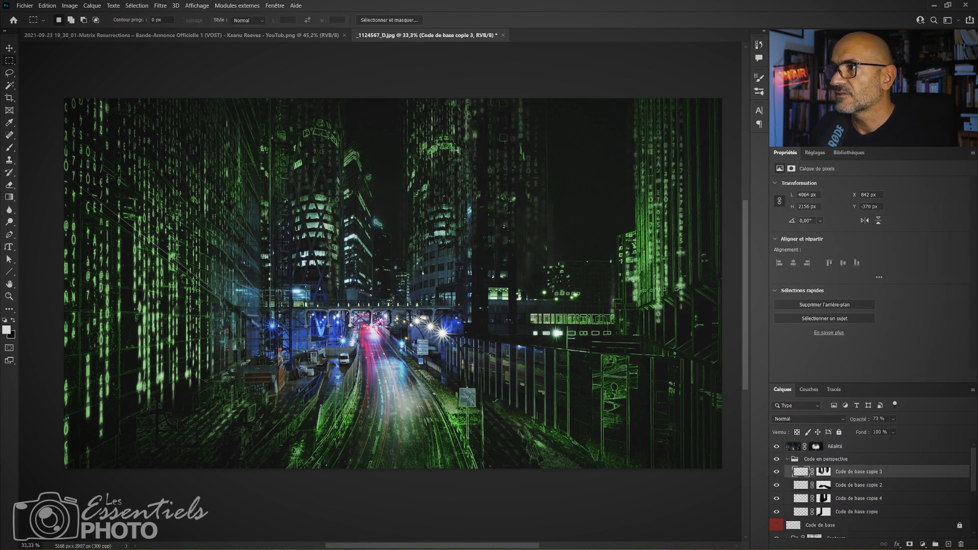
{"action": "mouse_move", "coordinate": [293, 96]}
{"action": "left_mouse_down"}
{"action": "mouse_move", "coordinate": [391, 377]}
{"action": "mouse_move", "coordinate": [412, 390]}
{"action": "left_mouse_up"}
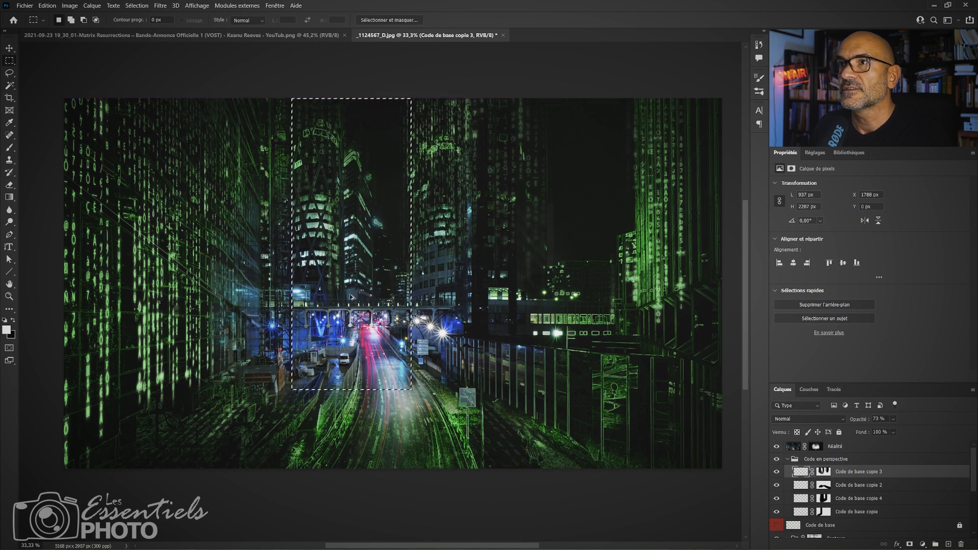
{"action": "mouse_move", "coordinate": [326, 249]}
{"action": "left_mouse_down"}
{"action": "mouse_move", "coordinate": [680, 261]}
{"action": "mouse_move", "coordinate": [509, 198]}
{"action": "mouse_move", "coordinate": [505, 156]}
{"action": "left_mouse_up"}
{"action": "key", "text": "z"}
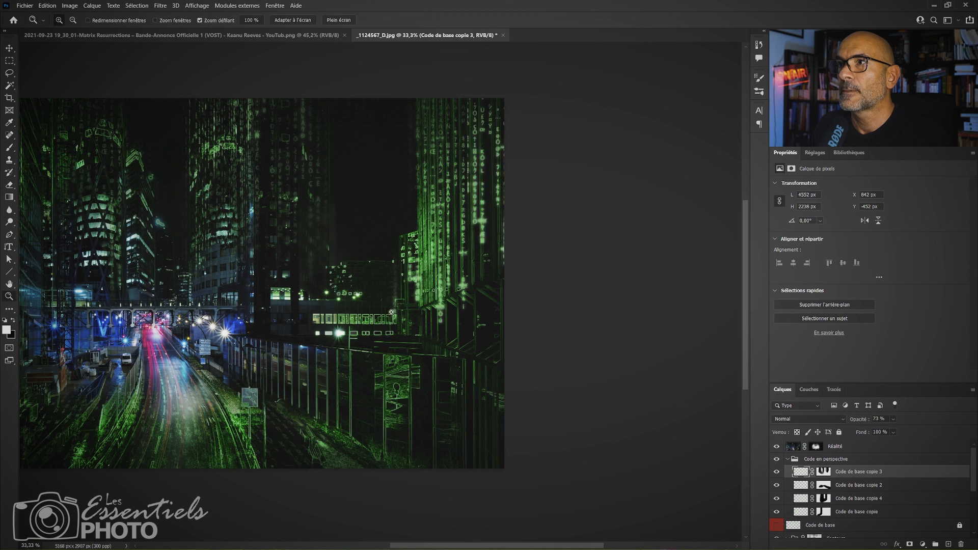
{"action": "left_click_drag", "start_coordinate": [345, 304], "coordinate": [464, 319]}
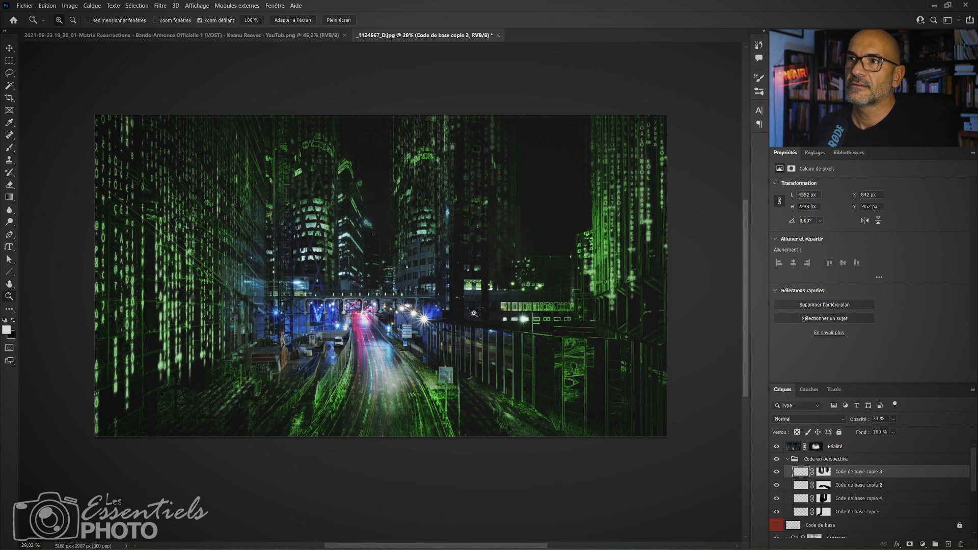
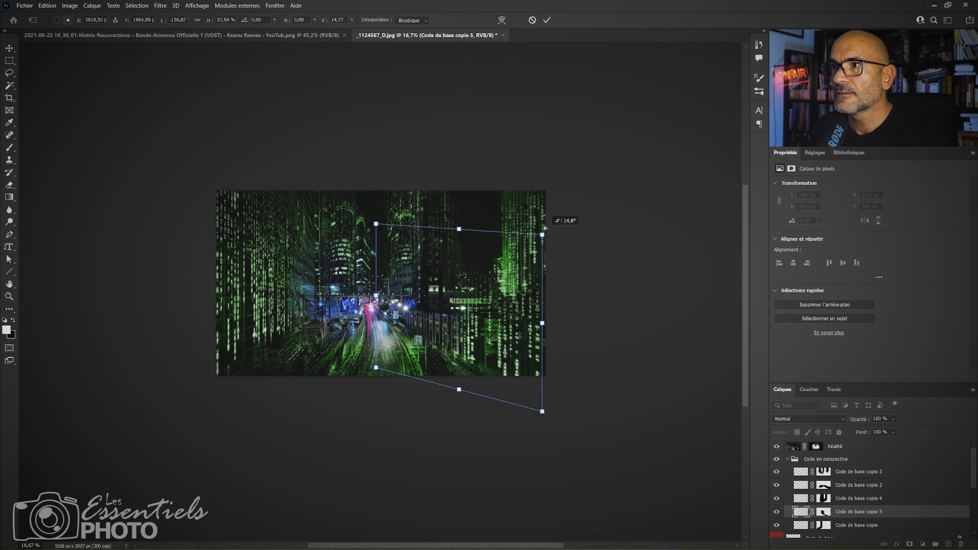
Reshape the code on the Code de base copie 5 layer in perspective so it follows the right-hand roadside fence.
{"action": "left_click_drag", "start_coordinate": [456, 210], "coordinate": [457, 204]}
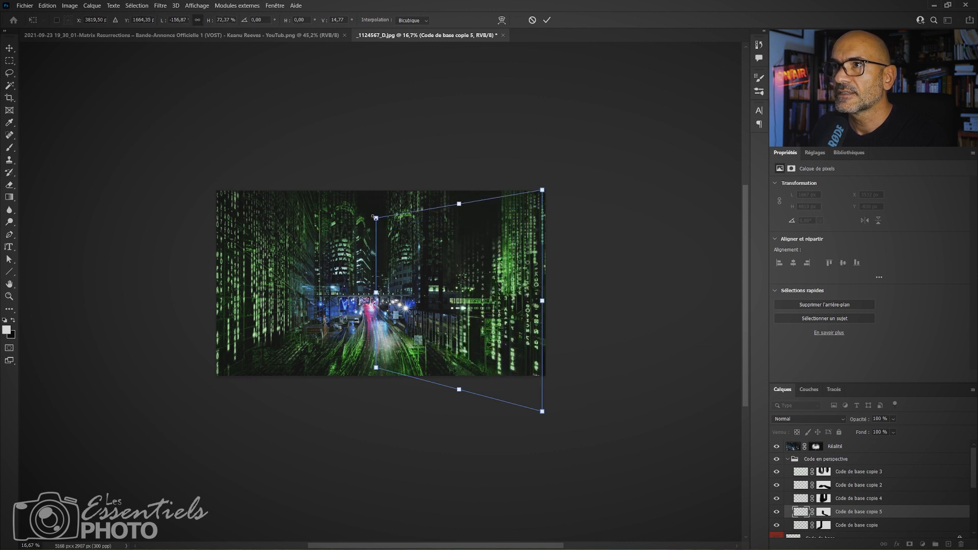
{"action": "left_click_drag", "start_coordinate": [374, 217], "coordinate": [393, 241]}
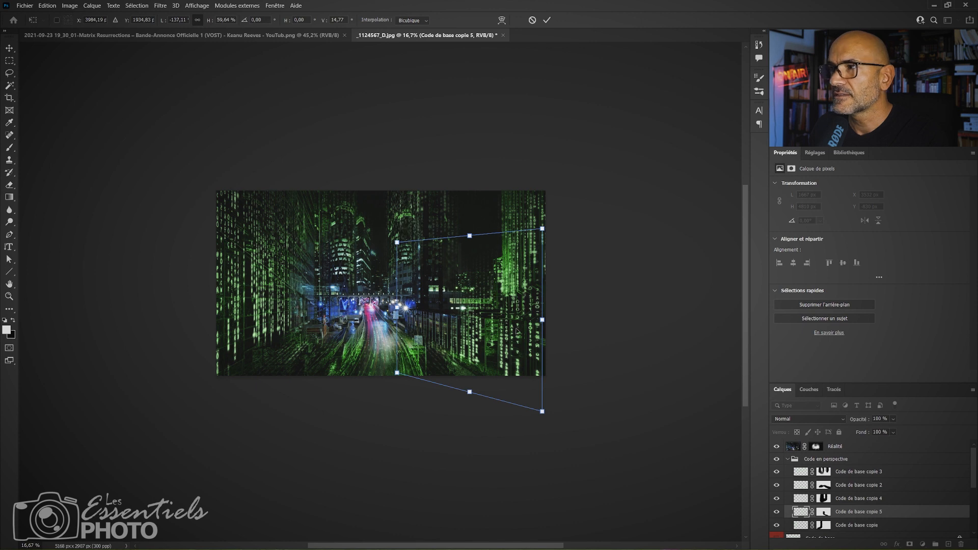
{"action": "key", "text": "Return"}
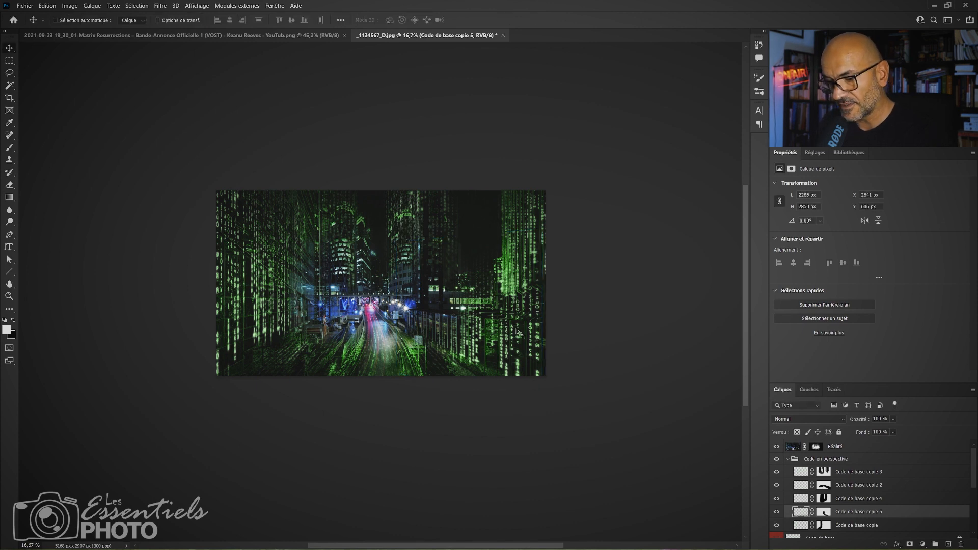
On the Code de base copie 5 mask, paint white along the right-hand fence and black over the buildings above it with a 935 px brush.
{"action": "key", "text": "b"}
{"action": "left_click", "coordinate": [825, 512]}
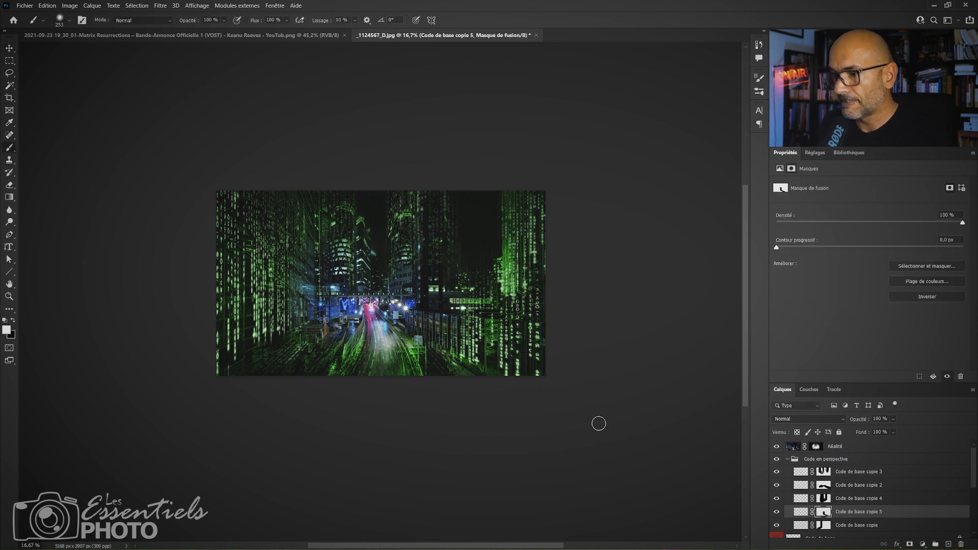
{"action": "left_click_drag", "start_coordinate": [461, 316], "coordinate": [483, 315]}
{"action": "key", "text": "x"}
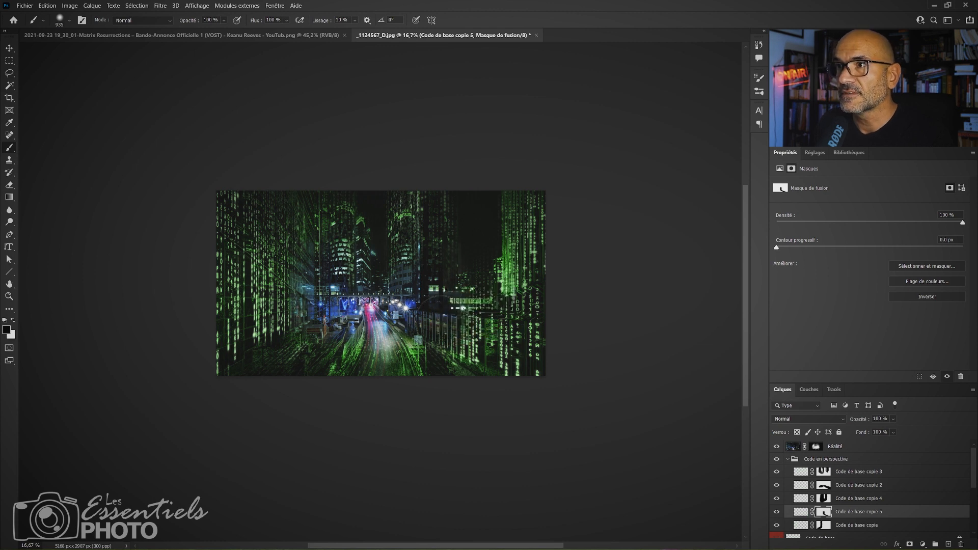
{"action": "key", "text": "x"}
{"action": "left_click", "coordinate": [438, 321]}
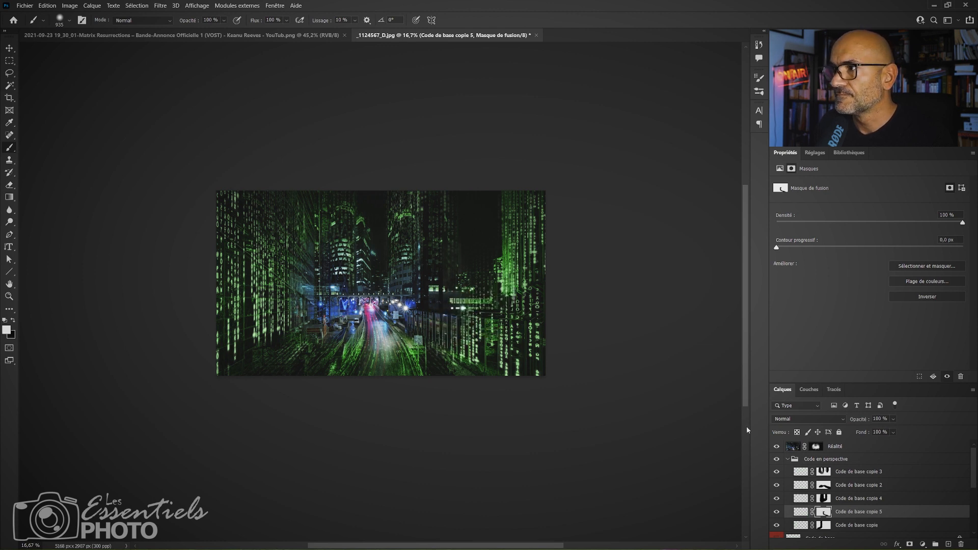
{"action": "left_click_drag", "start_coordinate": [454, 339], "coordinate": [515, 357]}
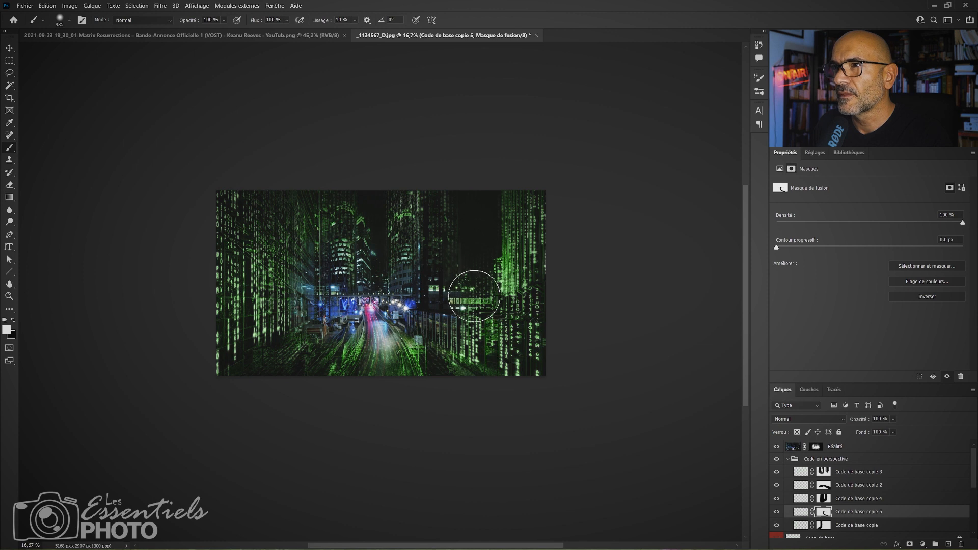
{"action": "key", "text": "x"}
{"action": "mouse_move", "coordinate": [463, 273]}
{"action": "left_mouse_down"}
{"action": "mouse_move", "coordinate": [486, 292]}
{"action": "mouse_move", "coordinate": [455, 290]}
{"action": "mouse_move", "coordinate": [544, 270]}
{"action": "mouse_move", "coordinate": [534, 237]}
{"action": "left_mouse_up"}
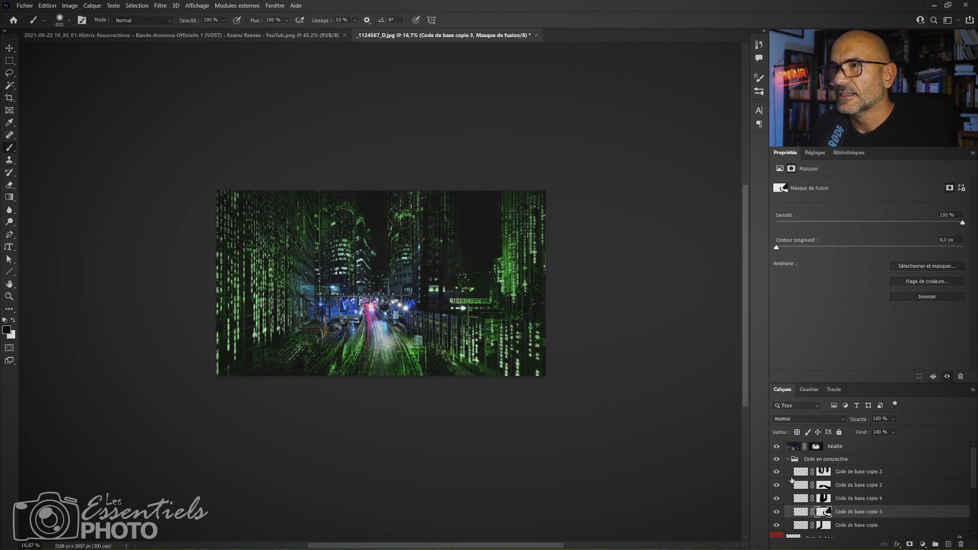
{"action": "left_click", "coordinate": [817, 447]}
{"action": "key", "text": "x"}
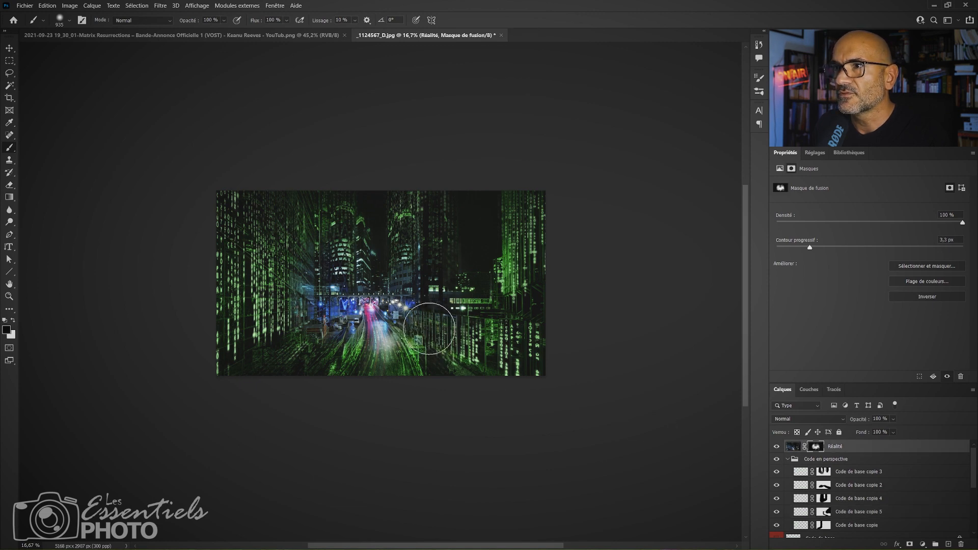
{"action": "key", "text": "x"}
Refine the Code de base copie 5 mask with a smaller brush around the foot of the right-hand fence.
{"action": "key", "text": "z"}
{"action": "left_click_drag", "start_coordinate": [469, 361], "coordinate": [492, 341]}
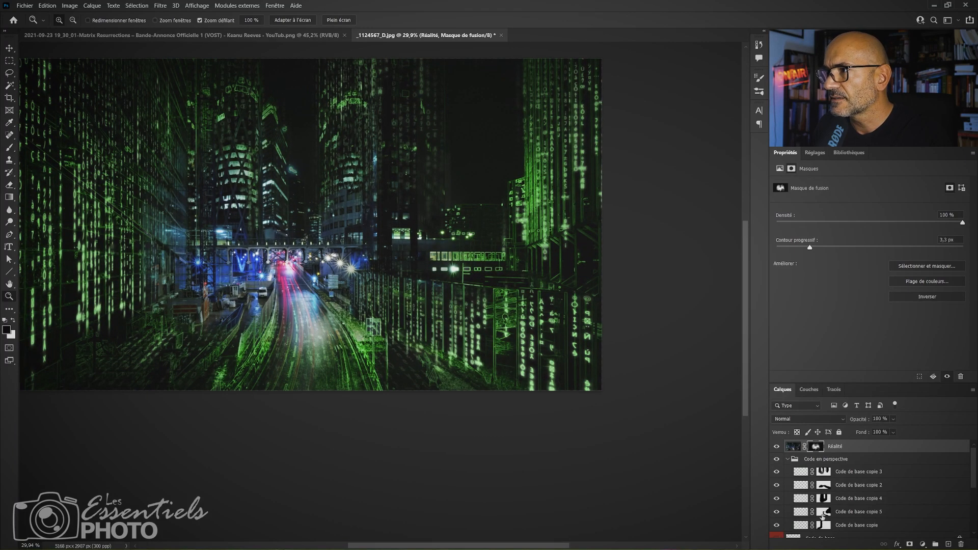
{"action": "left_click", "coordinate": [779, 514]}
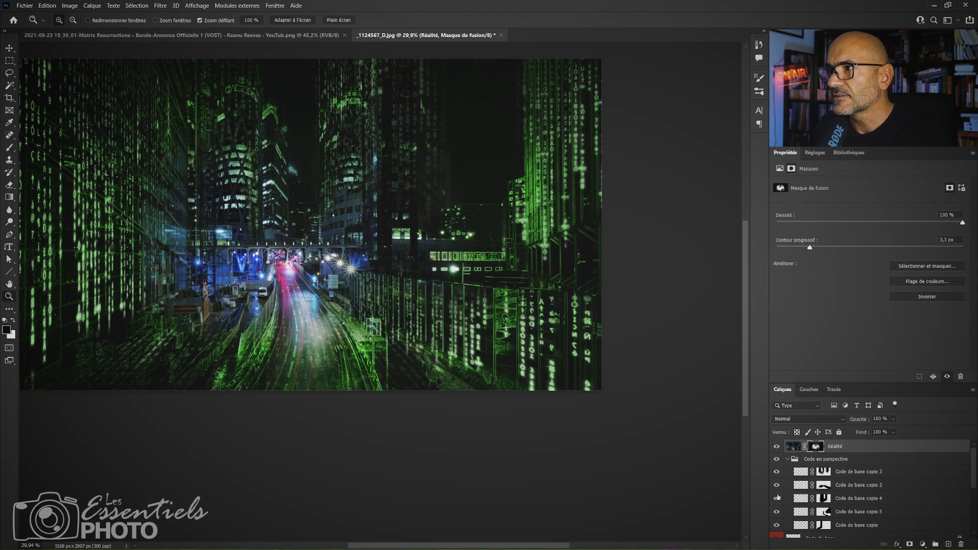
{"action": "left_click", "coordinate": [823, 512]}
{"action": "key", "text": "b"}
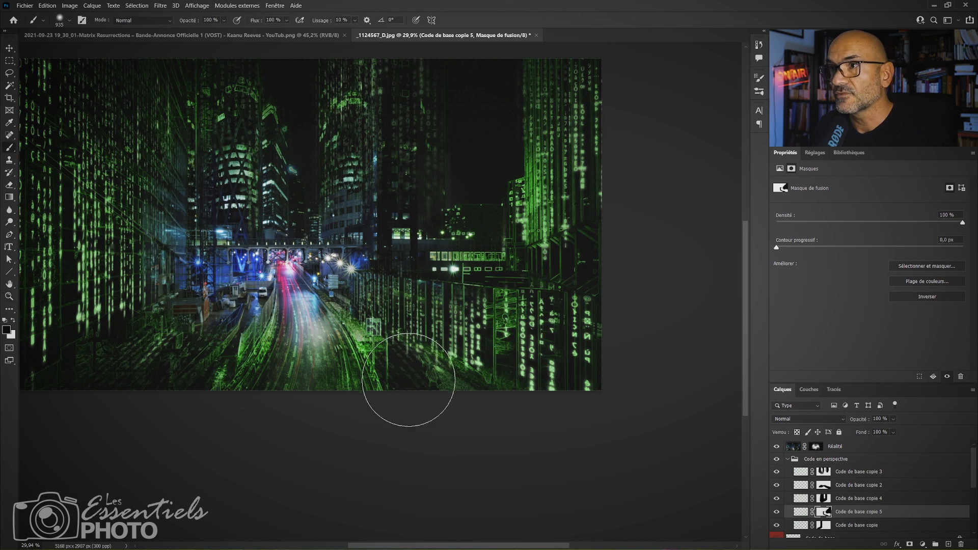
{"action": "right_click", "coordinate": [416, 382], "text": "alt"}
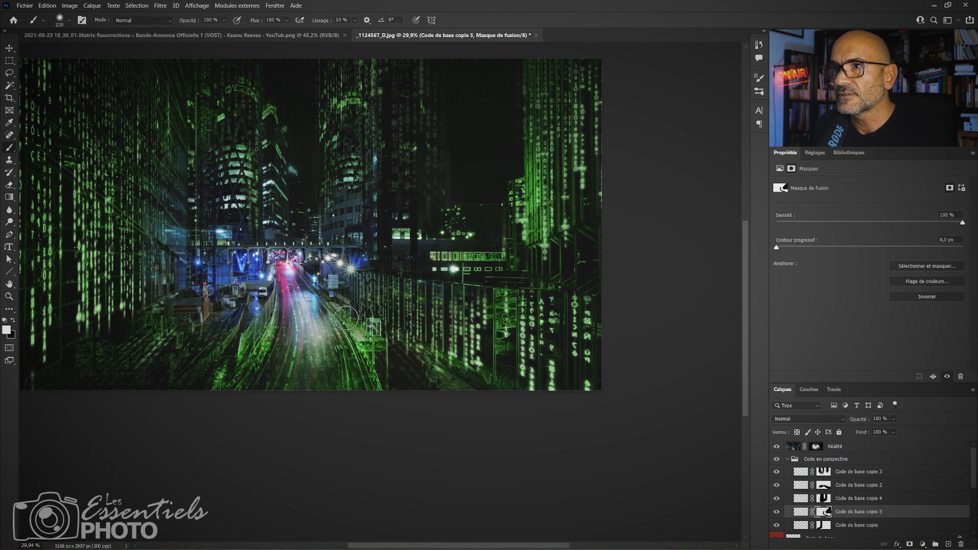
{"action": "key", "text": "x"}
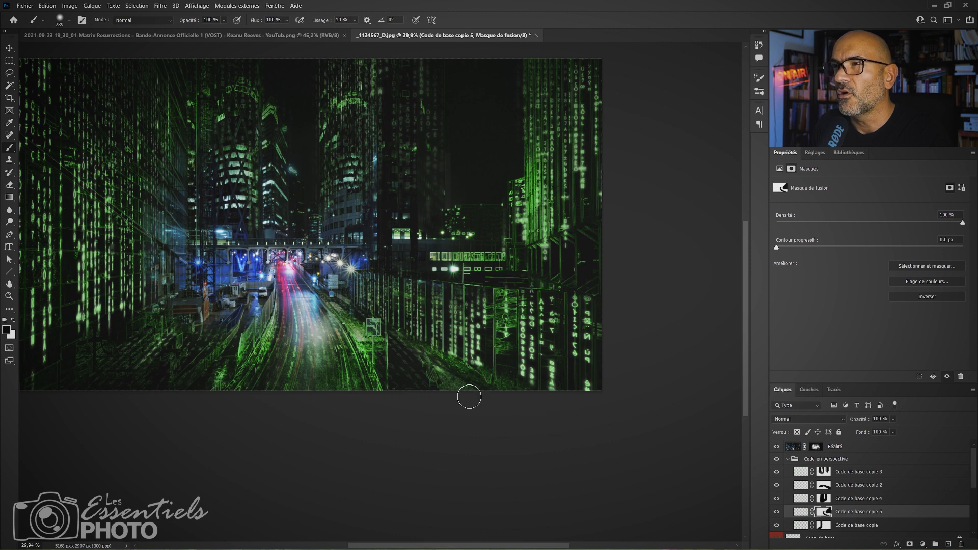
Check which code layer covers the ground by temporarily hiding Code de base copie 4 and Code de base copie 2.
{"action": "key", "text": "z"}
{"action": "left_click_drag", "start_coordinate": [433, 379], "coordinate": [409, 376]}
{"action": "key", "text": "space"}
{"action": "left_click_drag", "start_coordinate": [435, 410], "coordinate": [504, 449]}
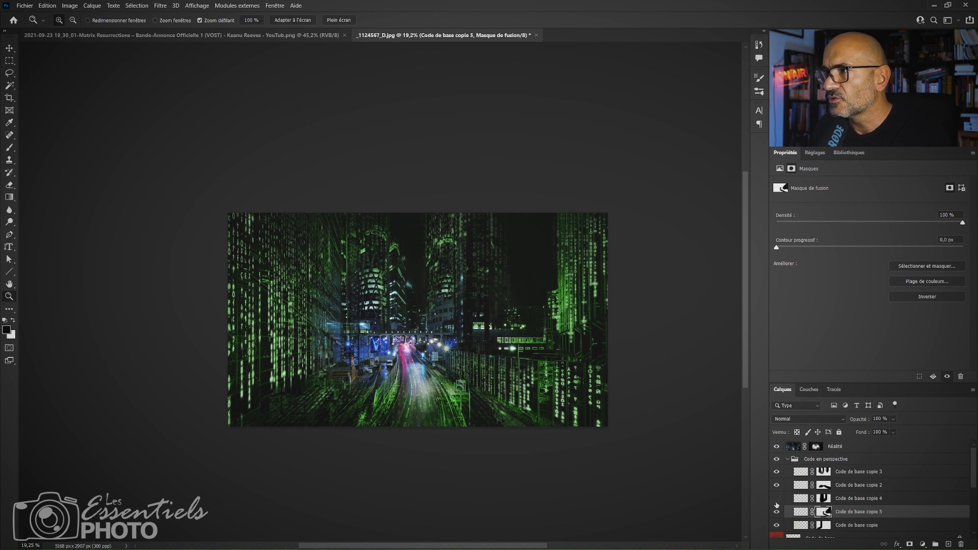
{"action": "left_click", "coordinate": [776, 486]}
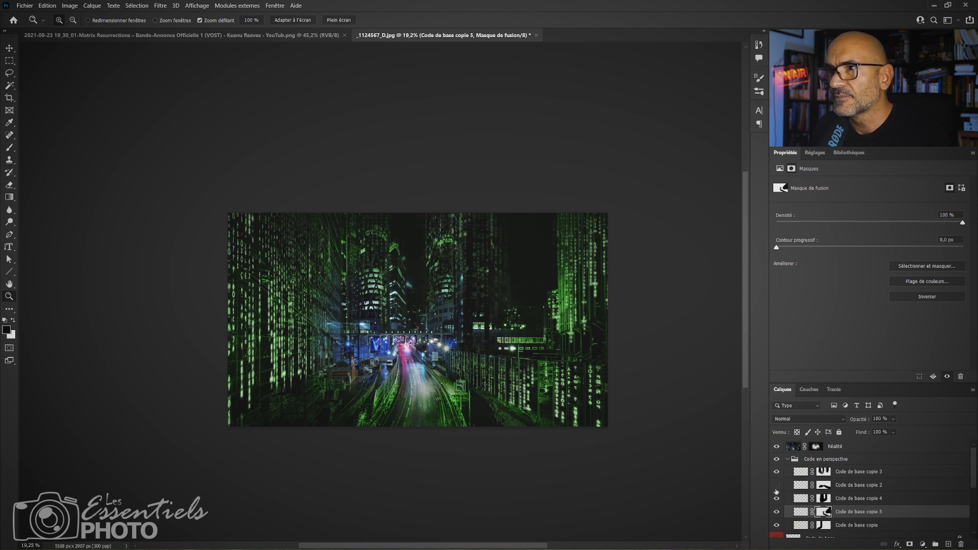
Retouch the Code de base copie 2 layer's mask with the brush over the left-hand foreground.
{"action": "left_click", "coordinate": [849, 485]}
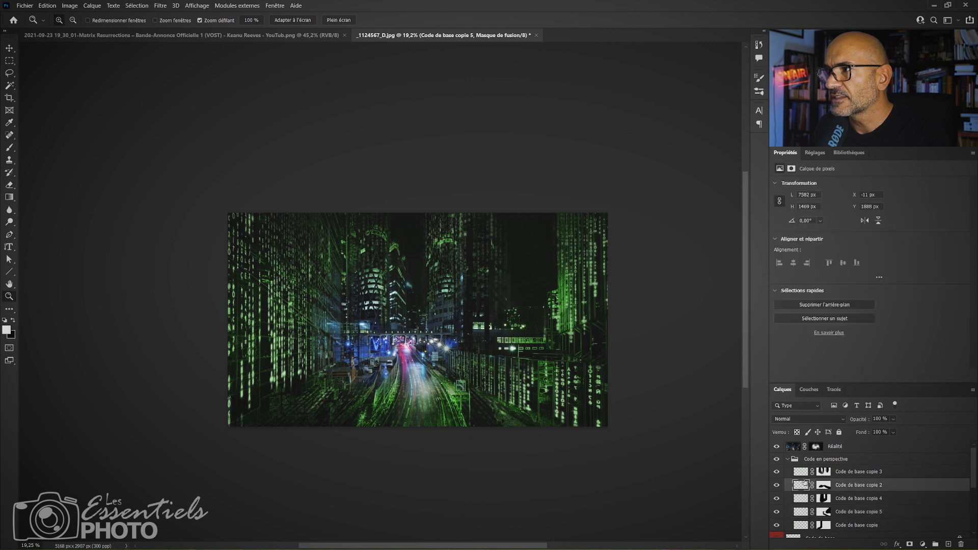
{"action": "key", "text": "b"}
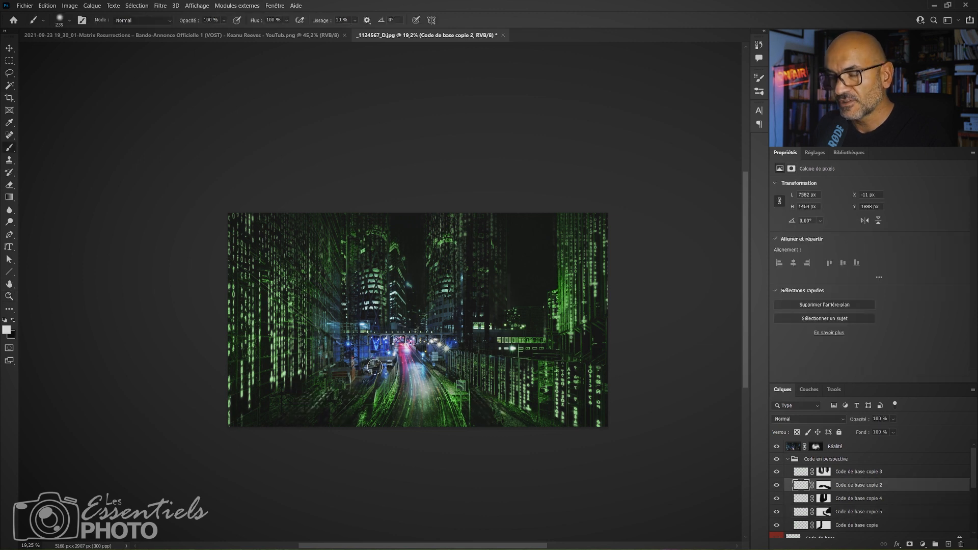
{"action": "mouse_move", "coordinate": [343, 376]}
{"action": "left_mouse_down"}
{"action": "mouse_move", "coordinate": [381, 385]}
{"action": "mouse_move", "coordinate": [319, 398]}
{"action": "left_mouse_up"}
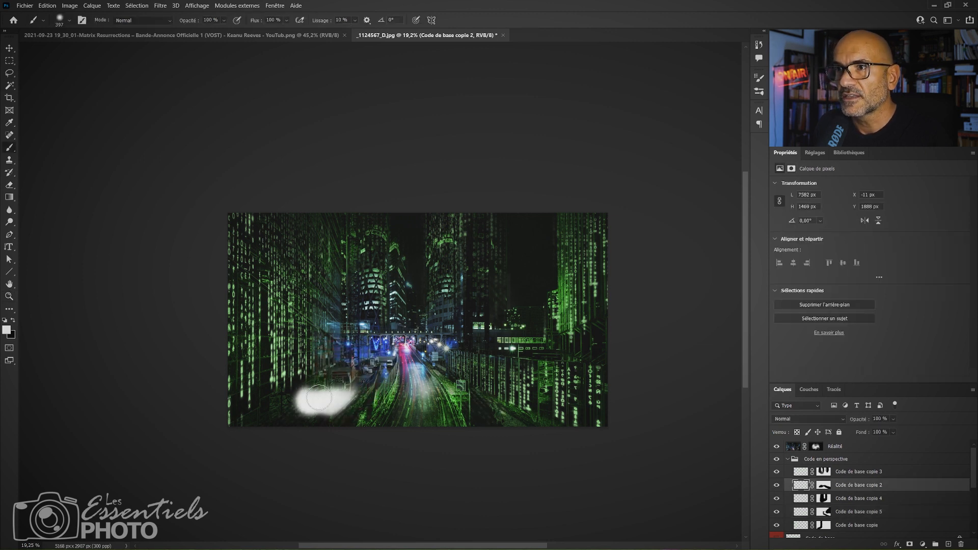
{"action": "key", "text": "ctrl+z"}
{"action": "left_click", "coordinate": [825, 485]}
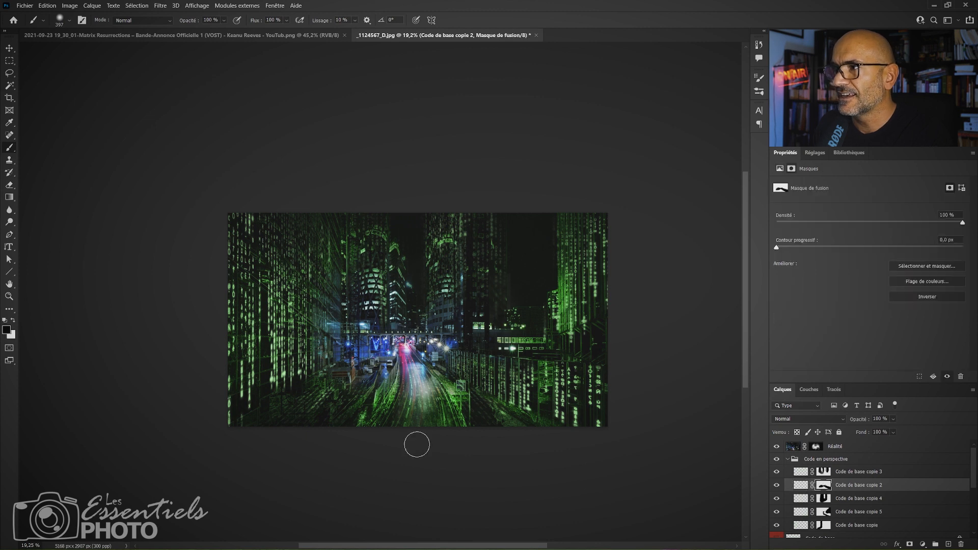
{"action": "key", "text": "x"}
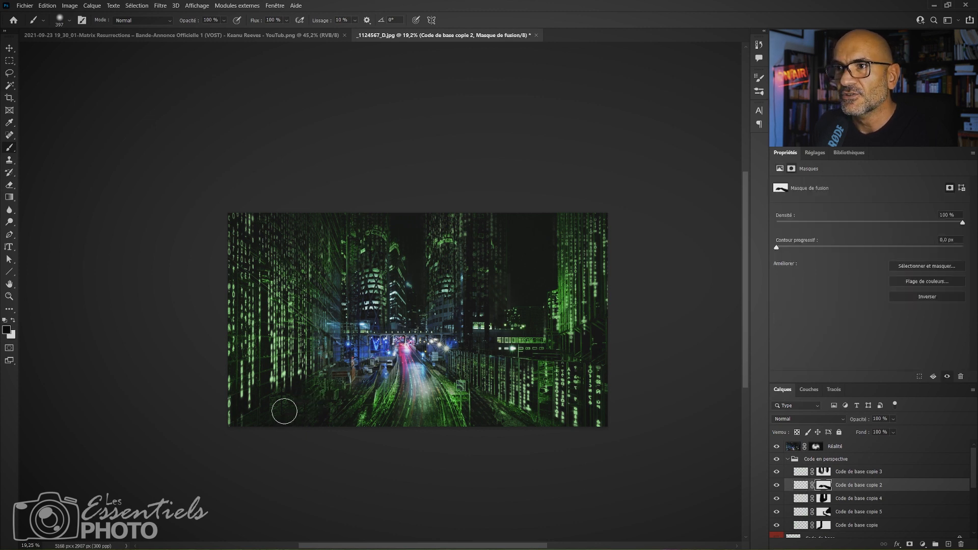
Examine the whole composition enlarged and in full-screen view with the panels hidden.
{"action": "key", "text": "z"}
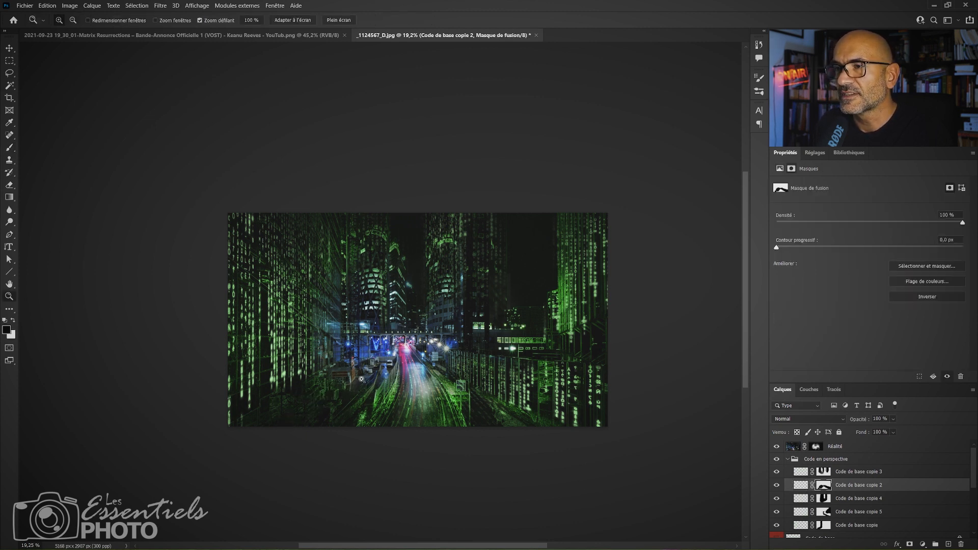
{"action": "left_click", "coordinate": [362, 381]}
{"action": "left_click", "coordinate": [363, 381]}
{"action": "left_click_drag", "start_coordinate": [544, 414], "coordinate": [518, 374]}
{"action": "left_click_drag", "start_coordinate": [610, 414], "coordinate": [582, 414]}
{"action": "left_click_drag", "start_coordinate": [384, 430], "coordinate": [353, 420]}
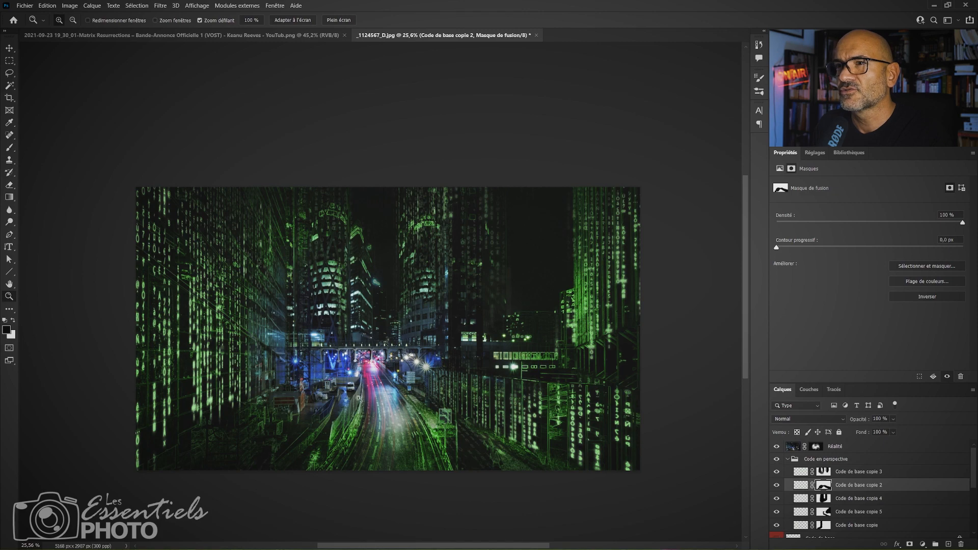
{"action": "left_click_drag", "start_coordinate": [483, 400], "coordinate": [519, 303]}
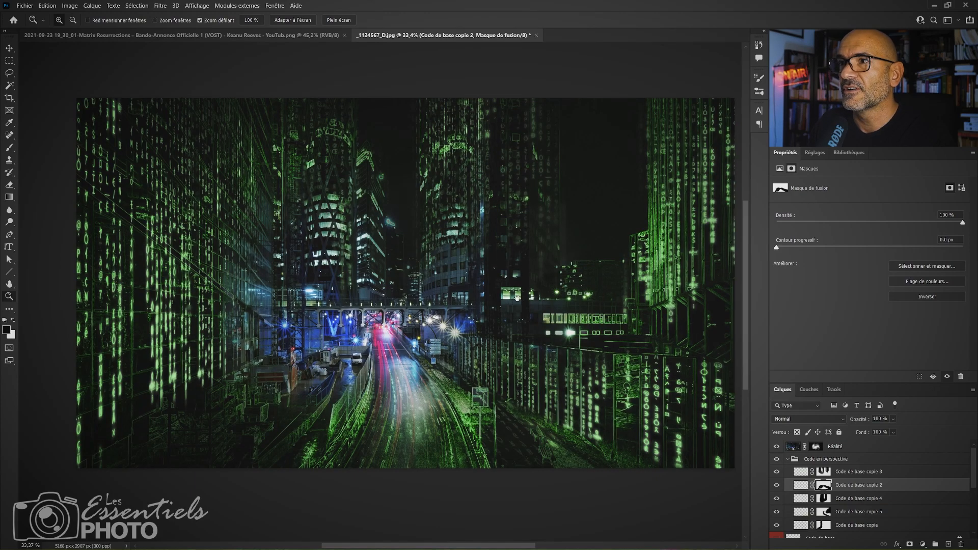
{"action": "key", "text": "Tab"}
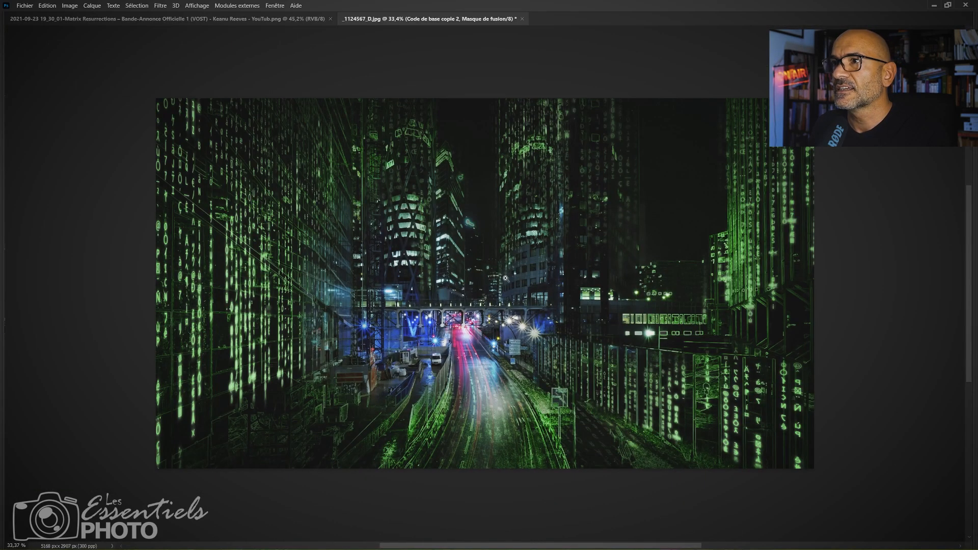
{"action": "mouse_move", "coordinate": [506, 279]}
{"action": "left_mouse_down"}
{"action": "mouse_move", "coordinate": [541, 280]}
{"action": "mouse_move", "coordinate": [510, 286]}
{"action": "mouse_move", "coordinate": [508, 274]}
{"action": "left_mouse_up"}
{"action": "key", "text": "f"}
{"action": "key", "text": "f"}
{"action": "key", "text": "f"}
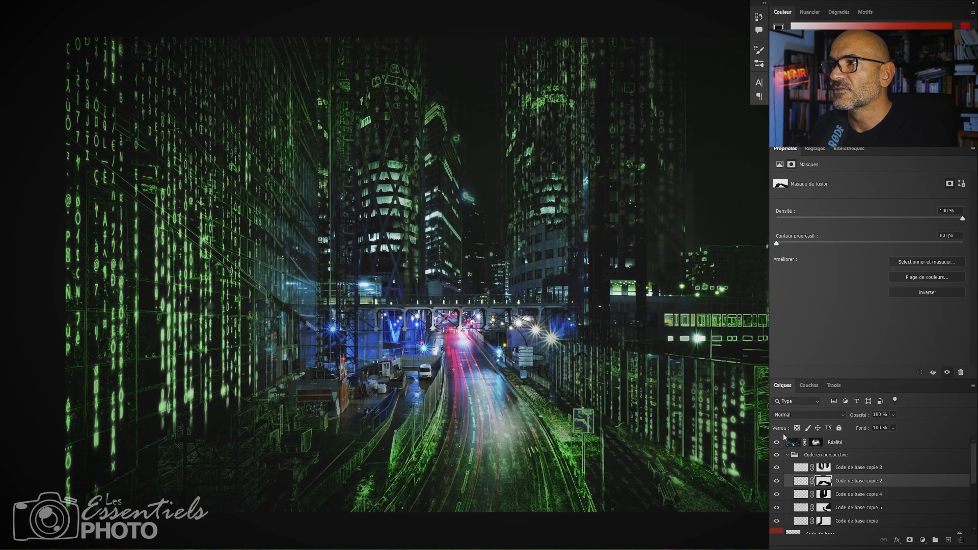
Compare the composition with the original photo by temporarily disabling the Réalité layer's mask.
{"action": "left_click", "coordinate": [777, 443]}
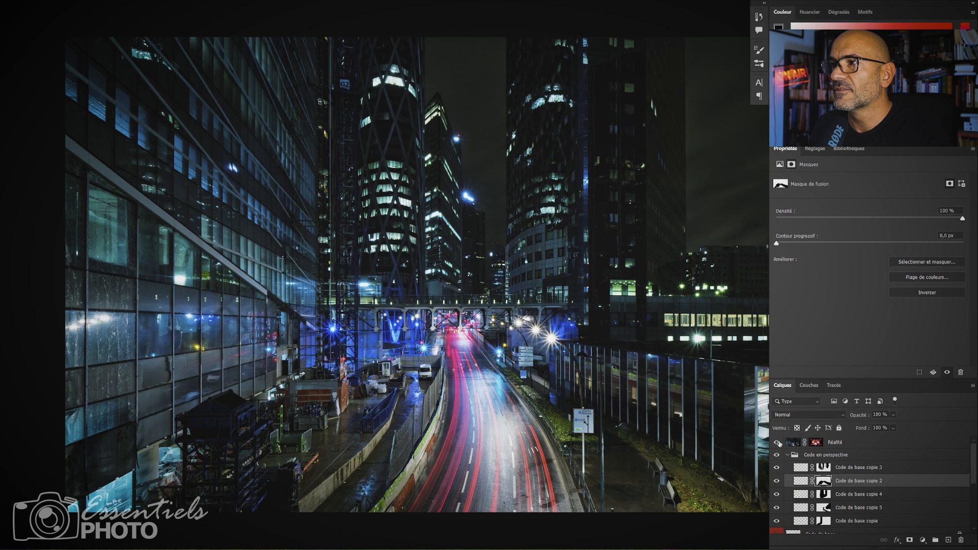
{"action": "key", "text": "Tab"}
{"action": "key", "text": "Tab"}
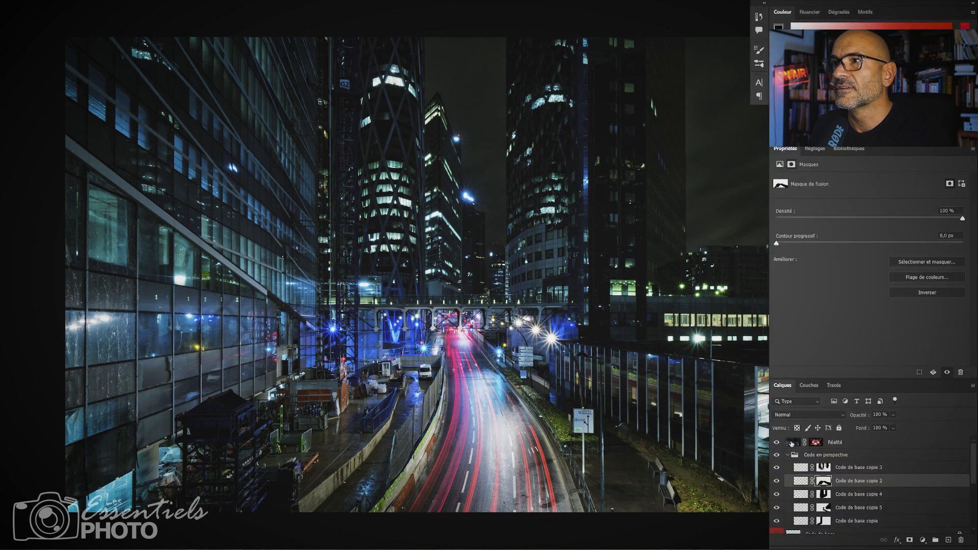
{"action": "left_click", "coordinate": [783, 442]}
{"action": "key", "text": "Tab"}
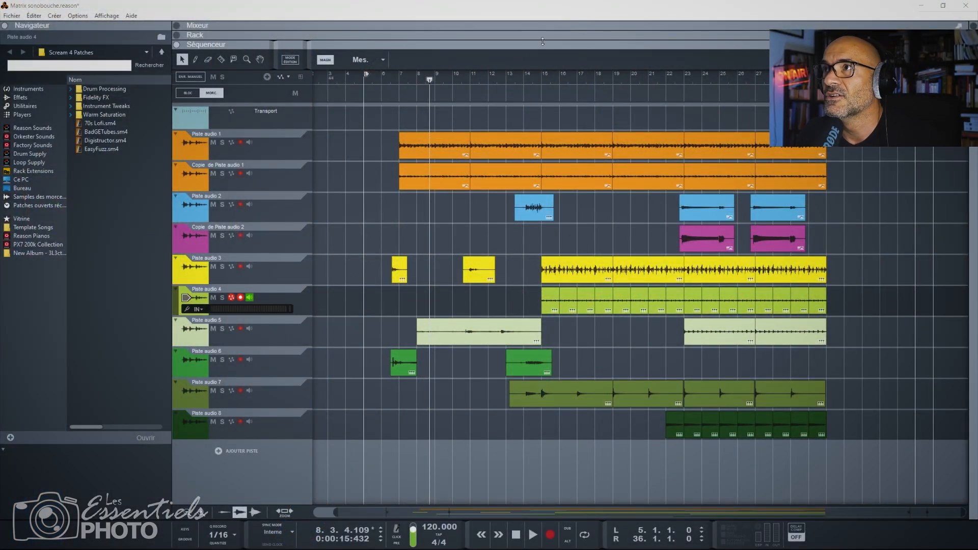
Audition Piste audio 1 and Copie de Piste audio 1 from bar 7, soloing each one separately and both together.
{"action": "left_click", "coordinate": [388, 84]}
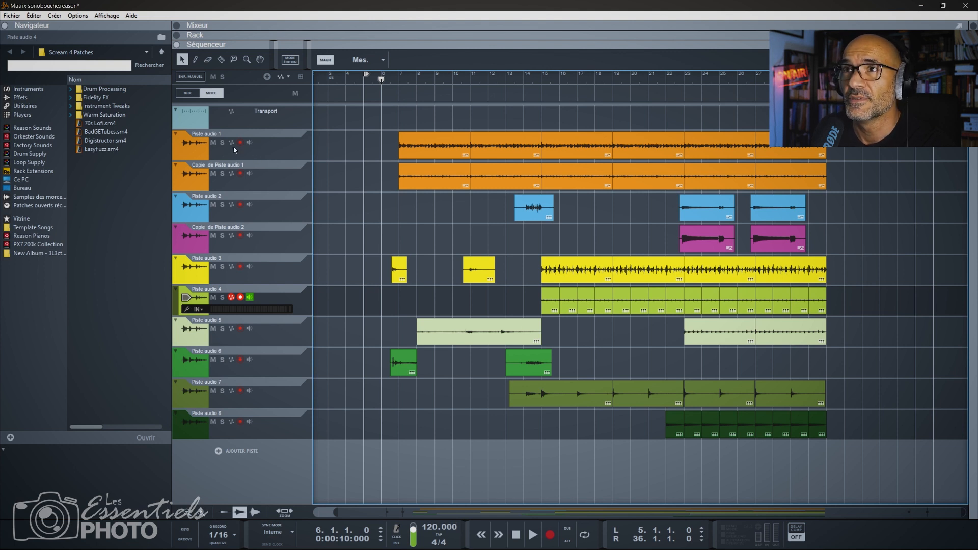
{"action": "left_click", "coordinate": [399, 82]}
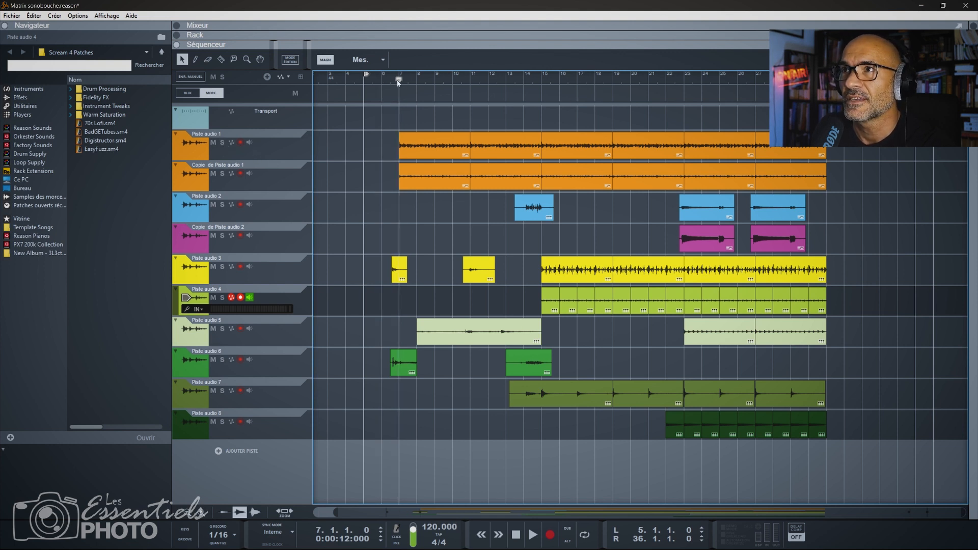
{"action": "left_click", "coordinate": [223, 143]}
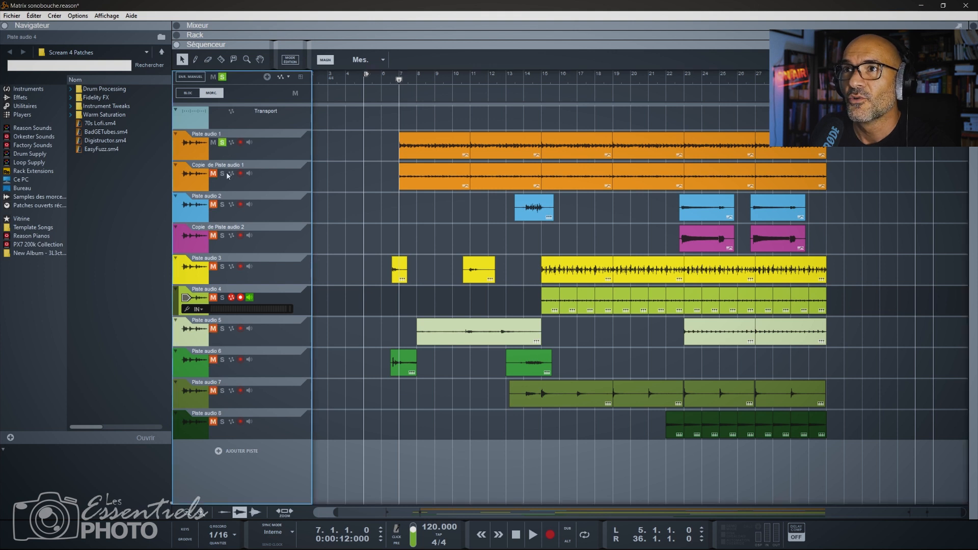
{"action": "left_click", "coordinate": [225, 176]}
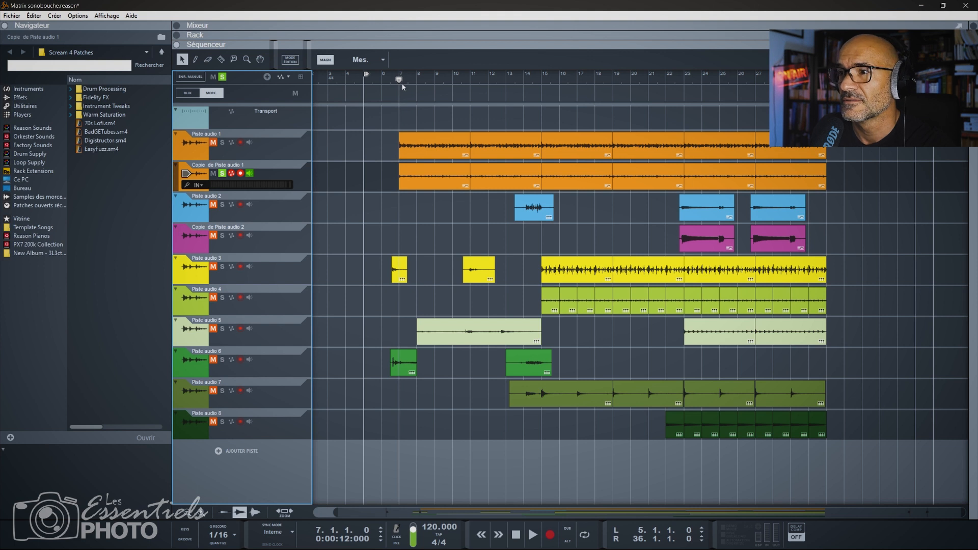
{"action": "key", "text": "space"}
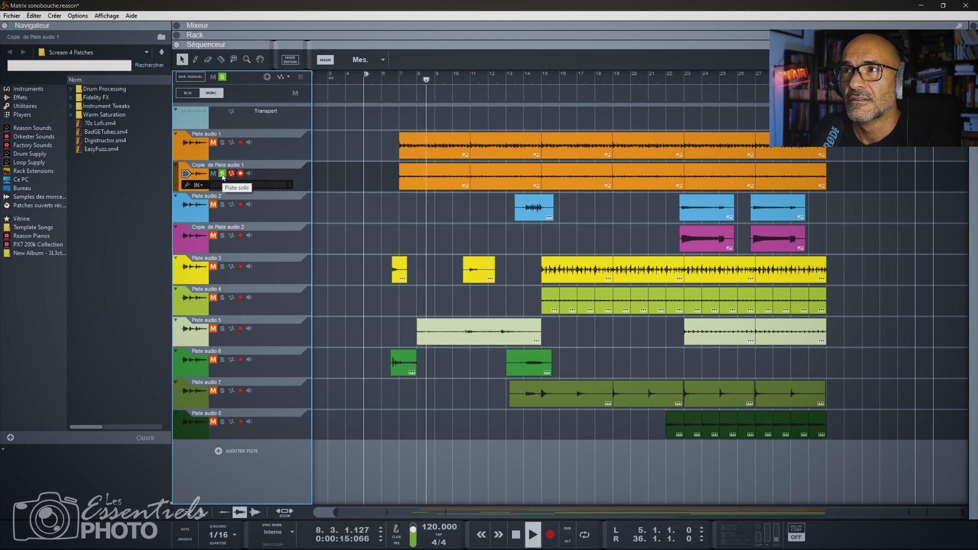
{"action": "left_click", "coordinate": [223, 142]}
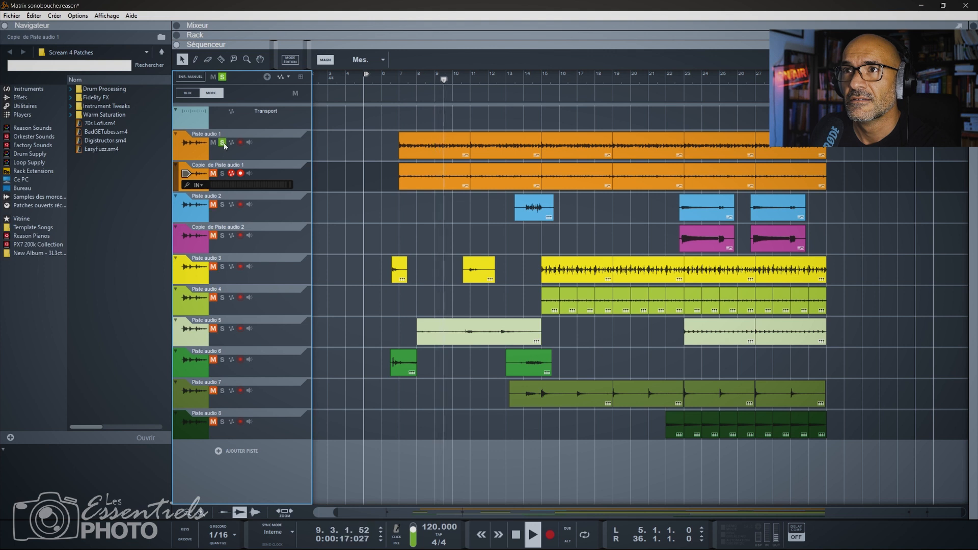
{"action": "left_click", "coordinate": [222, 174]}
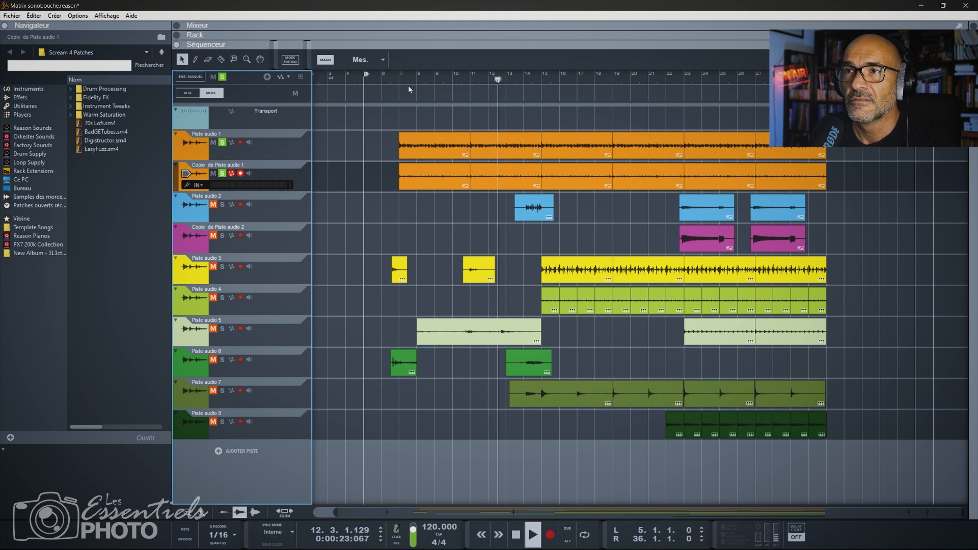
{"action": "key", "text": "space"}
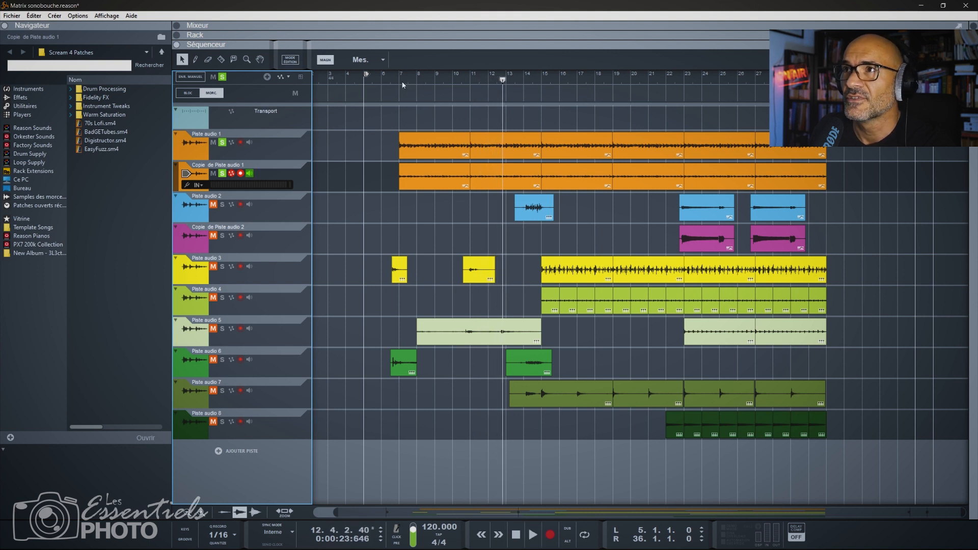
Listen from bar 6 with only Piste audio 3 and Piste audio 6 soloed, adding Piste audio 5 during playback.
{"action": "left_click", "coordinate": [402, 81]}
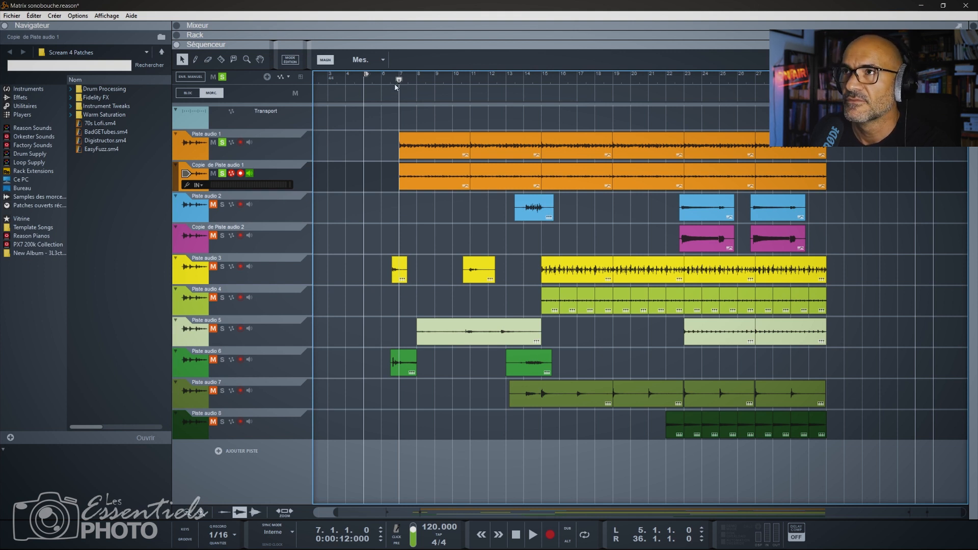
{"action": "left_click", "coordinate": [383, 81]}
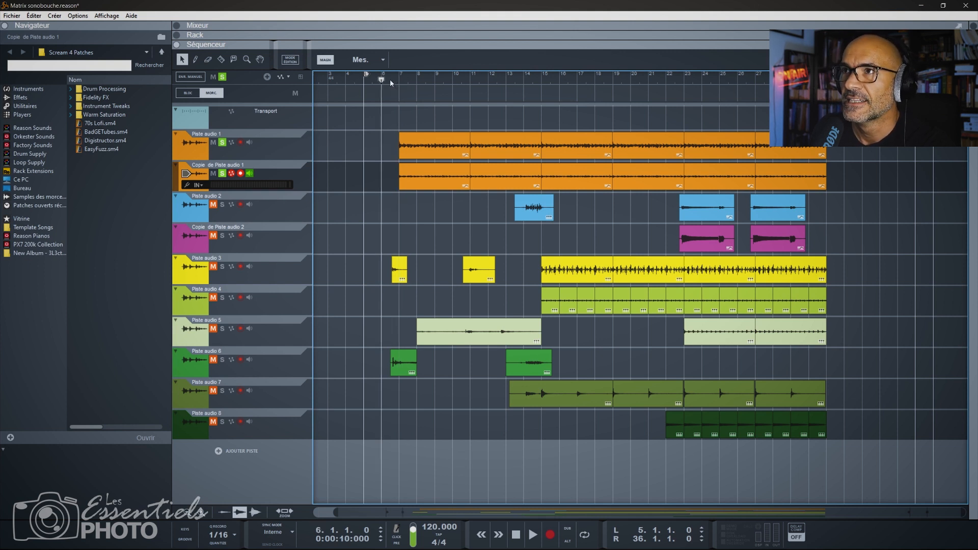
{"action": "left_click", "coordinate": [223, 143]}
{"action": "left_click", "coordinate": [223, 175]}
{"action": "left_click", "coordinate": [223, 267]}
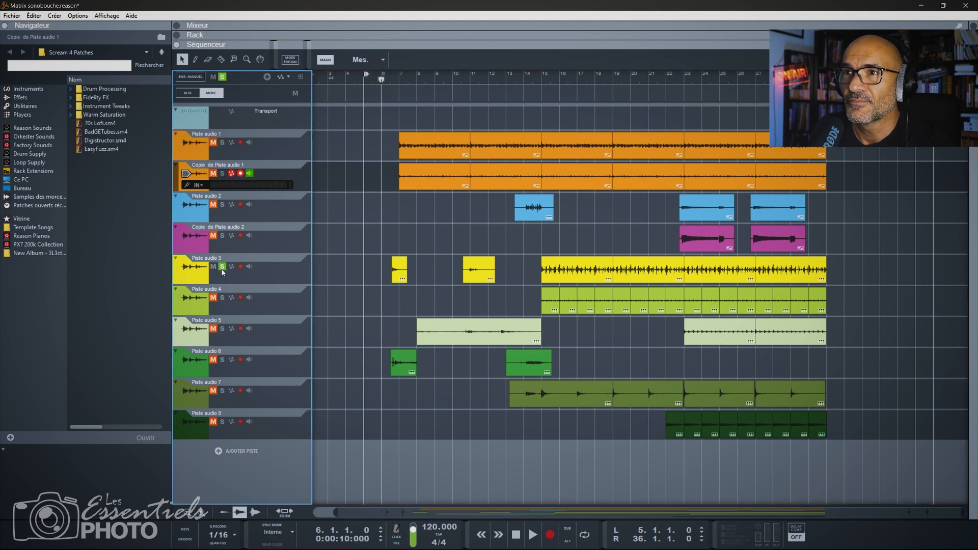
{"action": "left_click", "coordinate": [222, 360]}
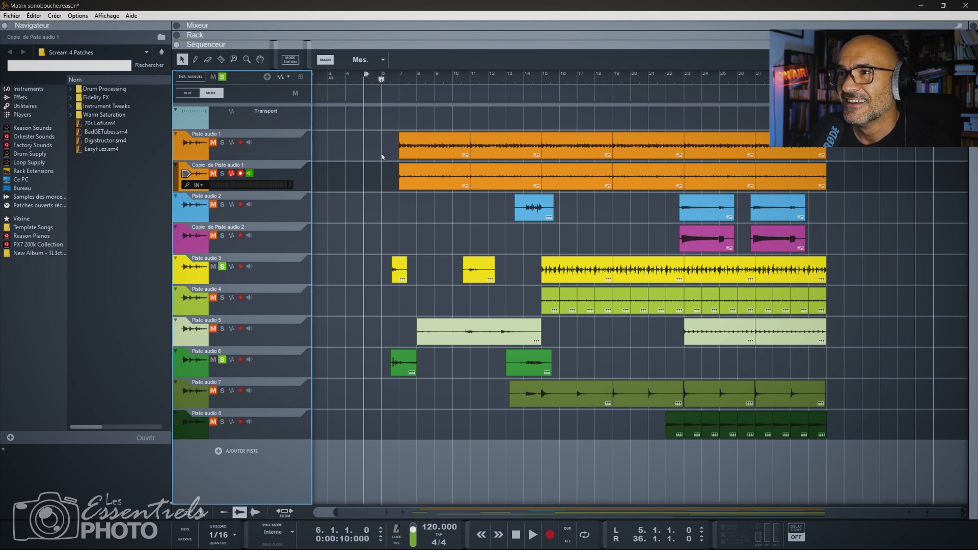
{"action": "left_click", "coordinate": [387, 83]}
{"action": "key", "text": "space"}
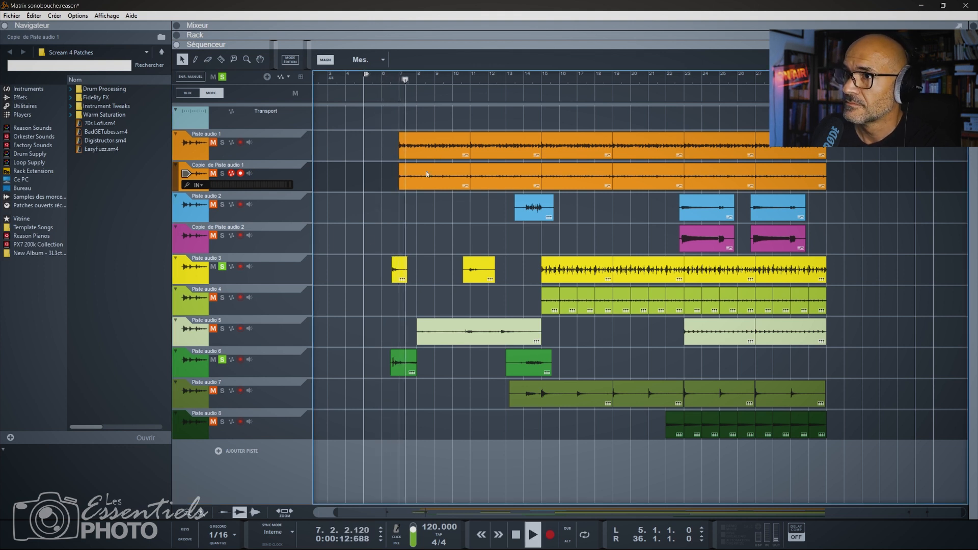
{"action": "left_click", "coordinate": [223, 329]}
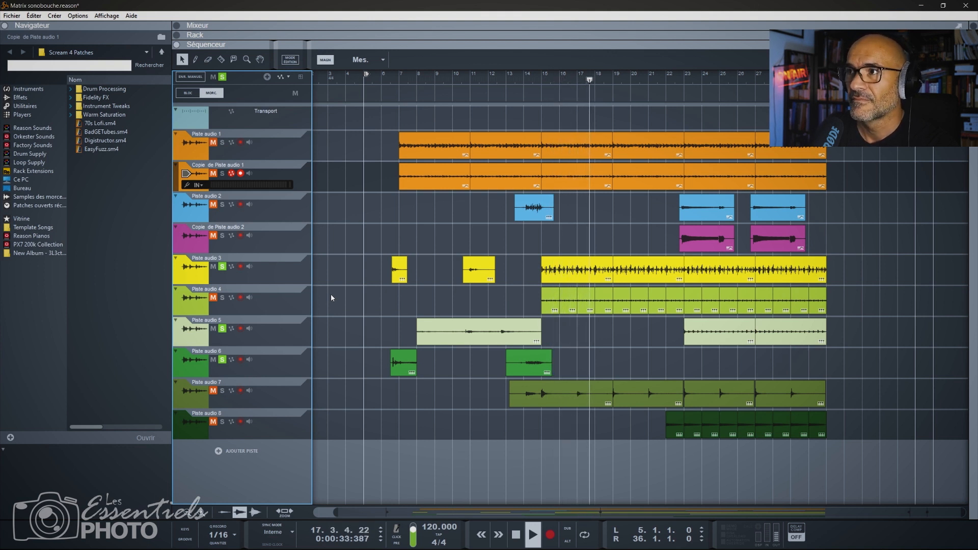
Clear the current solos and listen to Piste audio 4 on its own, adding Piste audio 7 during playback.
{"action": "left_click", "coordinate": [223, 78]}
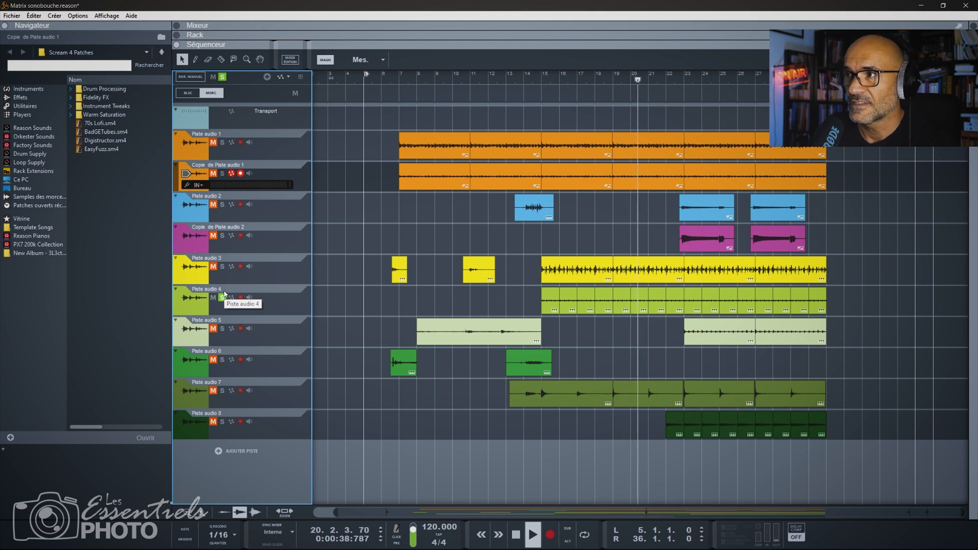
{"action": "left_click", "coordinate": [222, 391]}
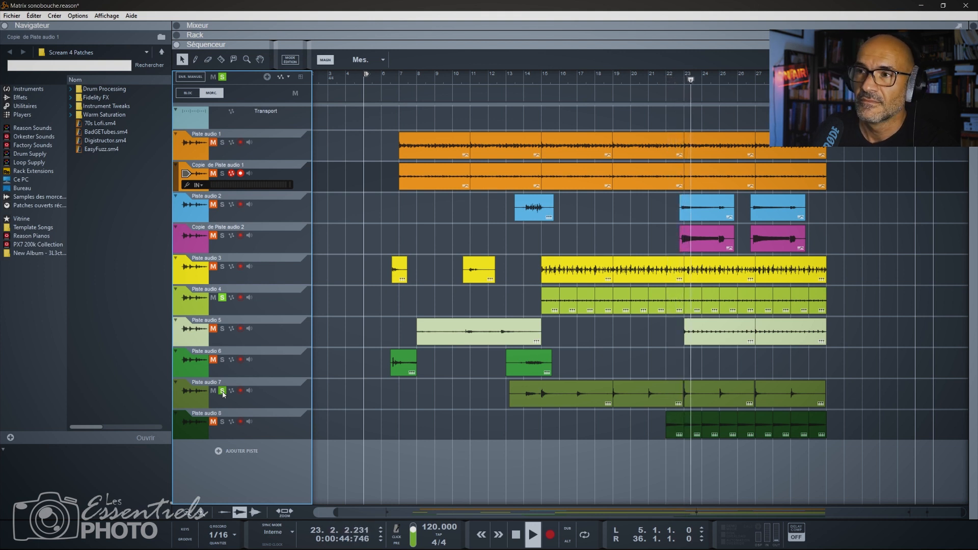
{"action": "left_click", "coordinate": [223, 329]}
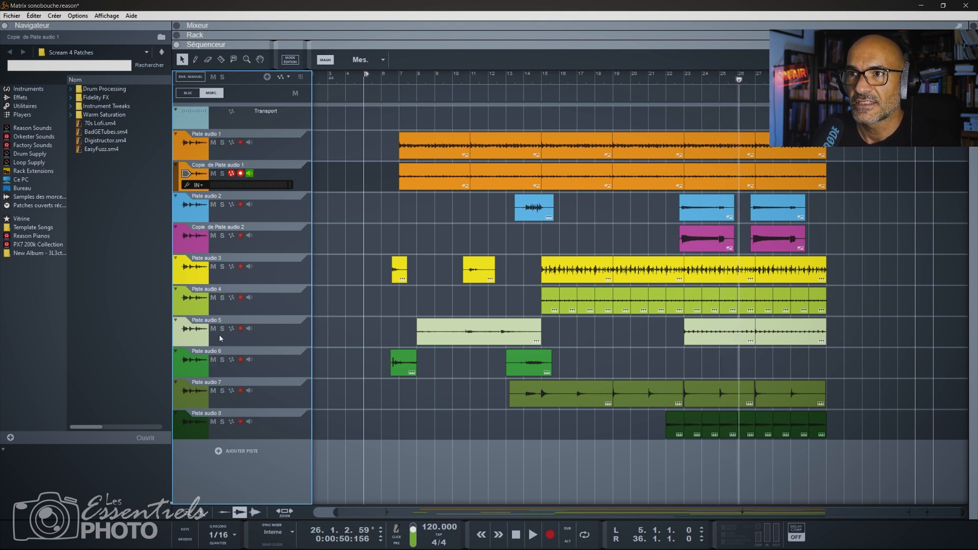
Audition the second section of Piste audio 5 in solo from bar 26, followed by Piste audio 8 on its own.
{"action": "left_click", "coordinate": [223, 328]}
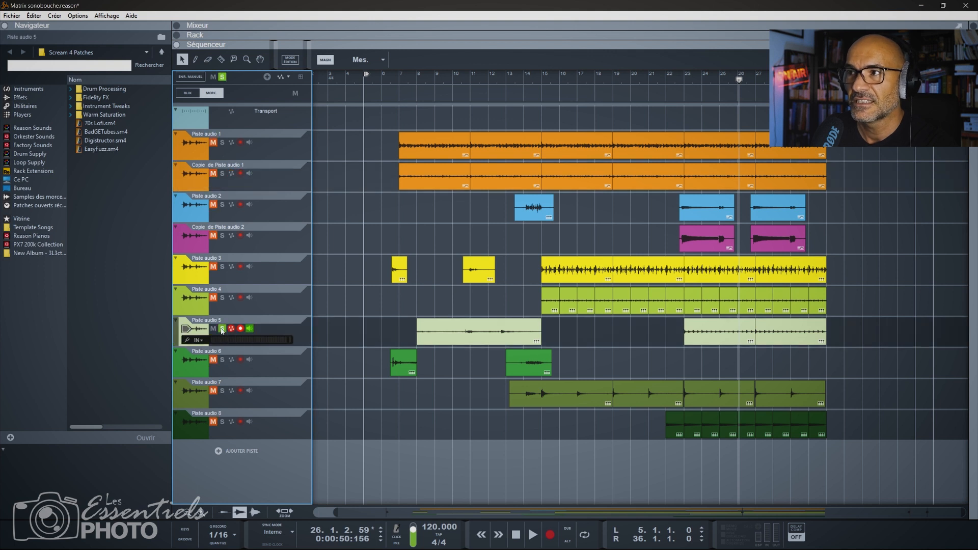
{"action": "key", "text": "space"}
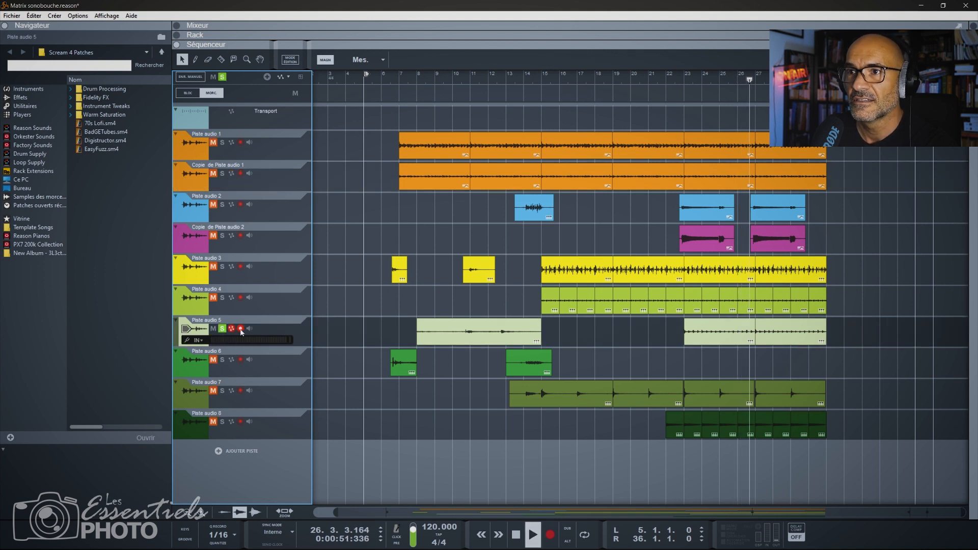
{"action": "left_click", "coordinate": [240, 329]}
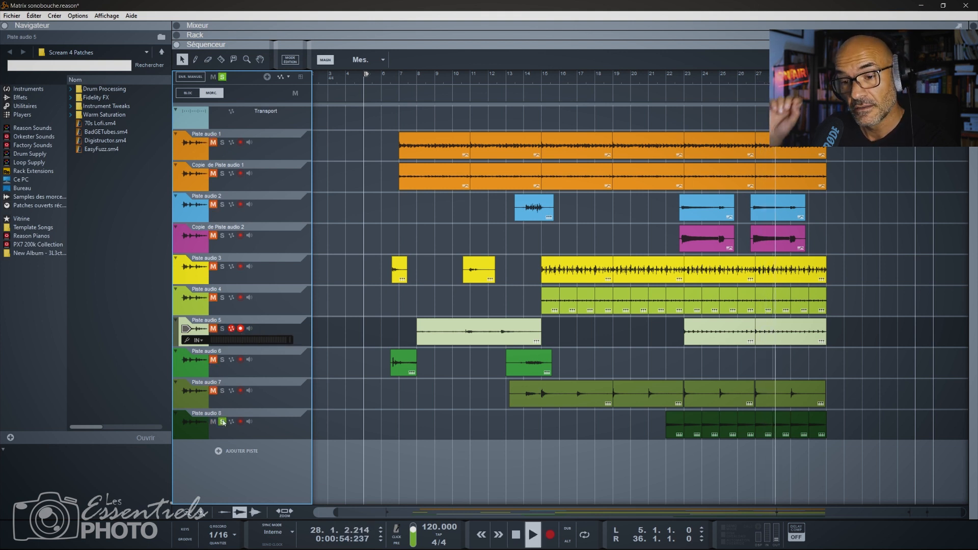
{"action": "key", "text": "space"}
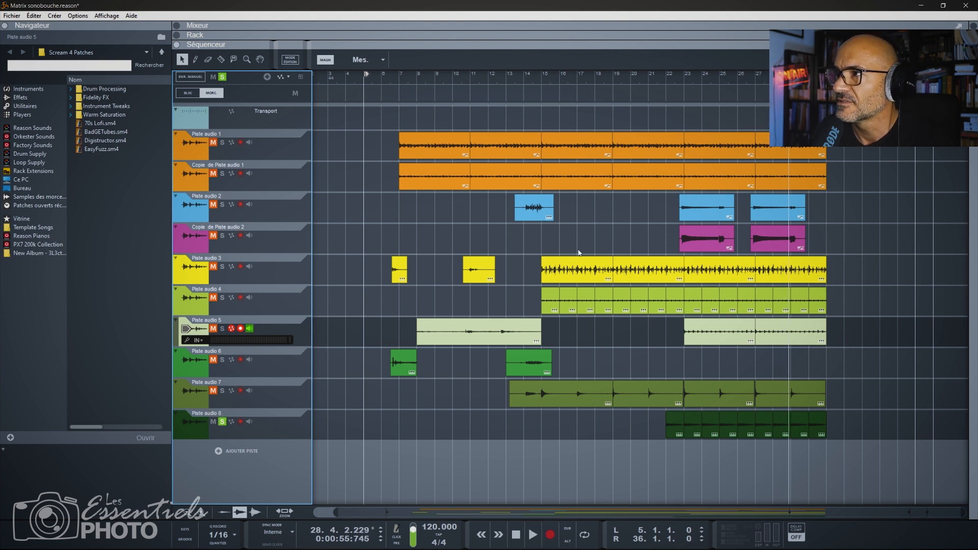
Replace the Piste audio 8 solo with Piste audio 2 and listen to its first clip from bar 14.
{"action": "left_click", "coordinate": [684, 80]}
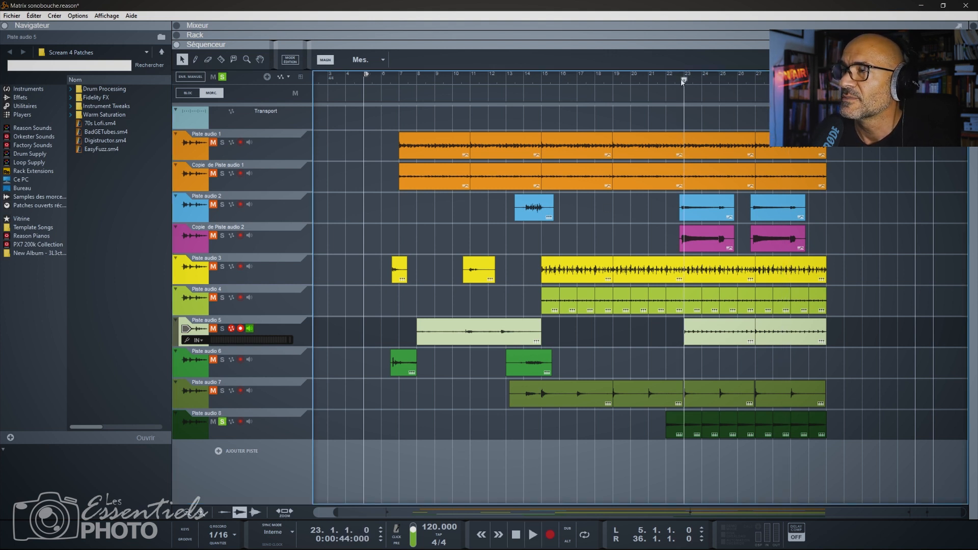
{"action": "left_click_drag", "start_coordinate": [683, 81], "coordinate": [500, 85]}
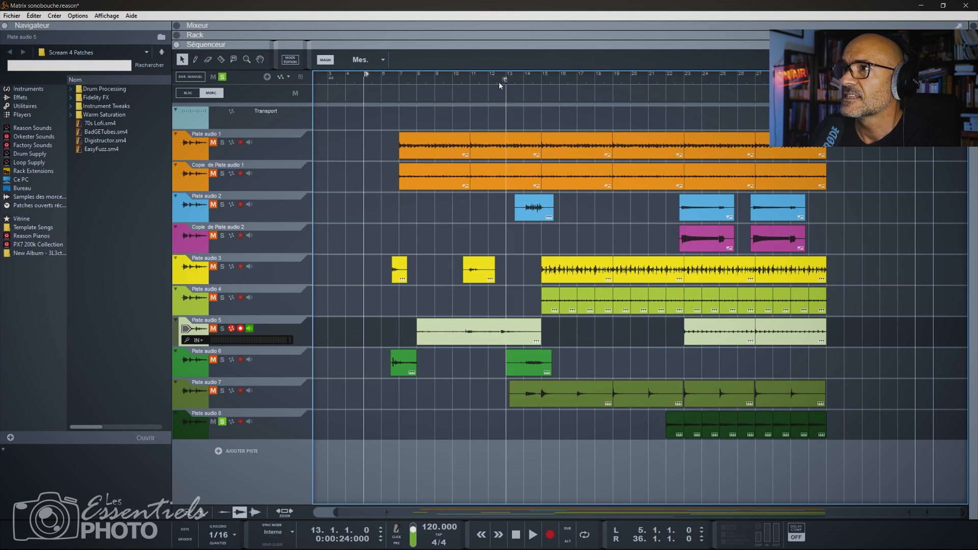
{"action": "left_click", "coordinate": [221, 204]}
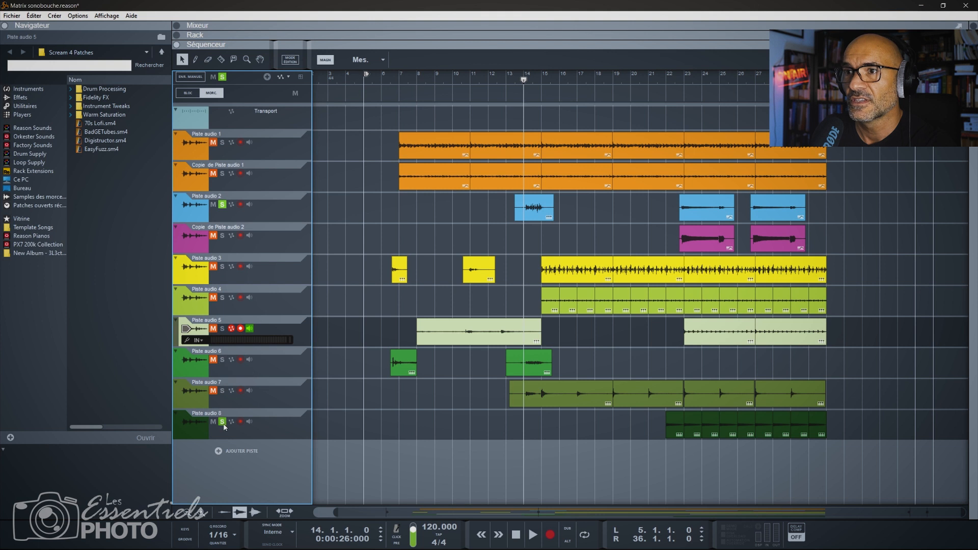
{"action": "key", "text": "space"}
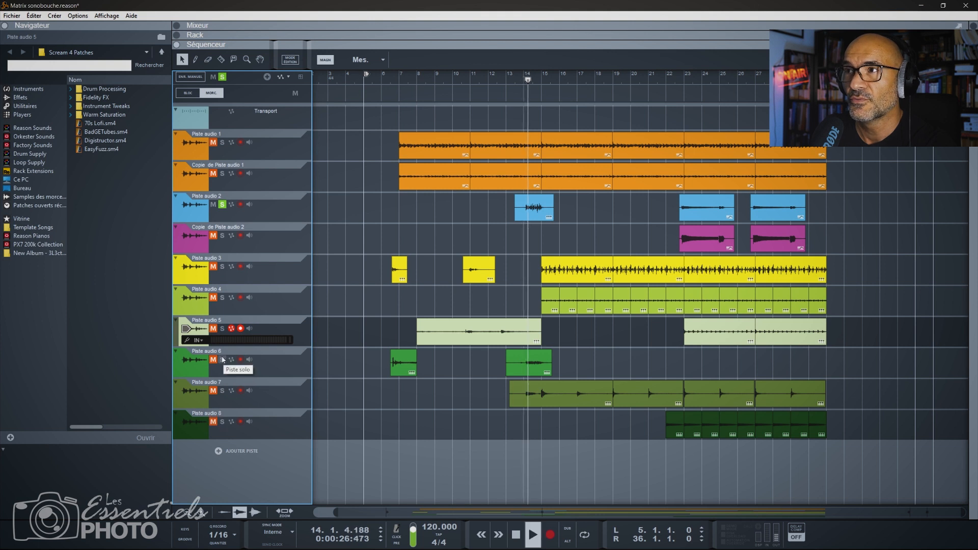
{"action": "key", "text": "space"}
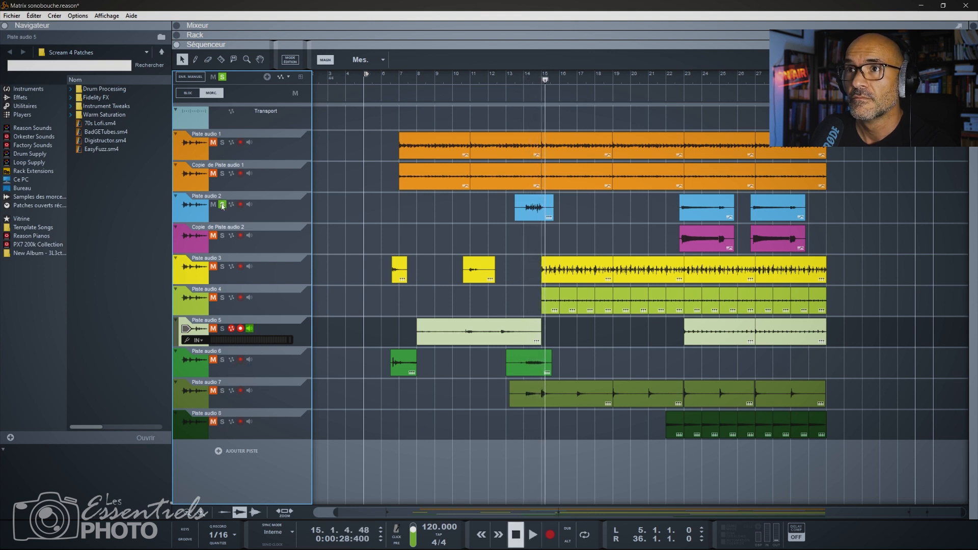
Solo only Piste audio 6 and listen to its second clip from bar 14.
{"action": "left_click", "coordinate": [519, 83]}
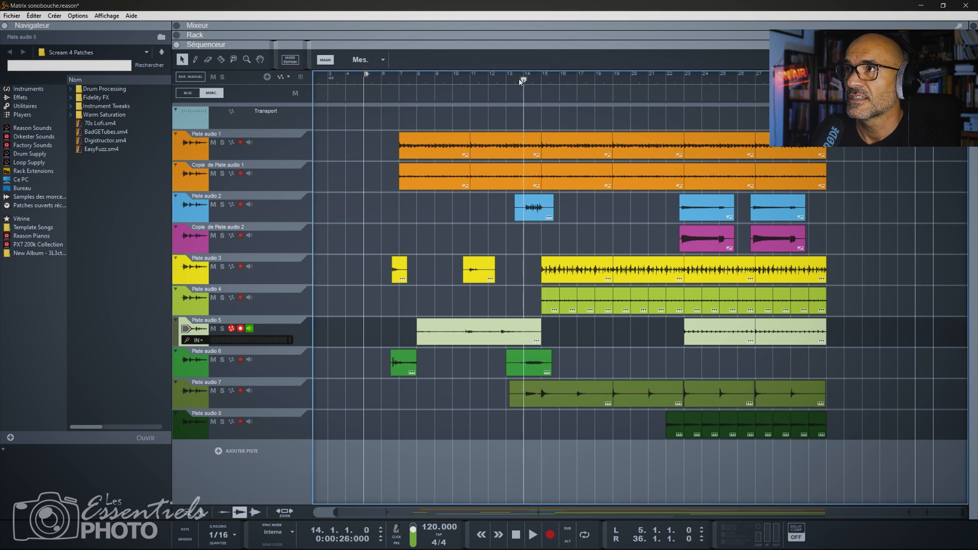
{"action": "left_click", "coordinate": [222, 360]}
{"action": "key", "text": "space"}
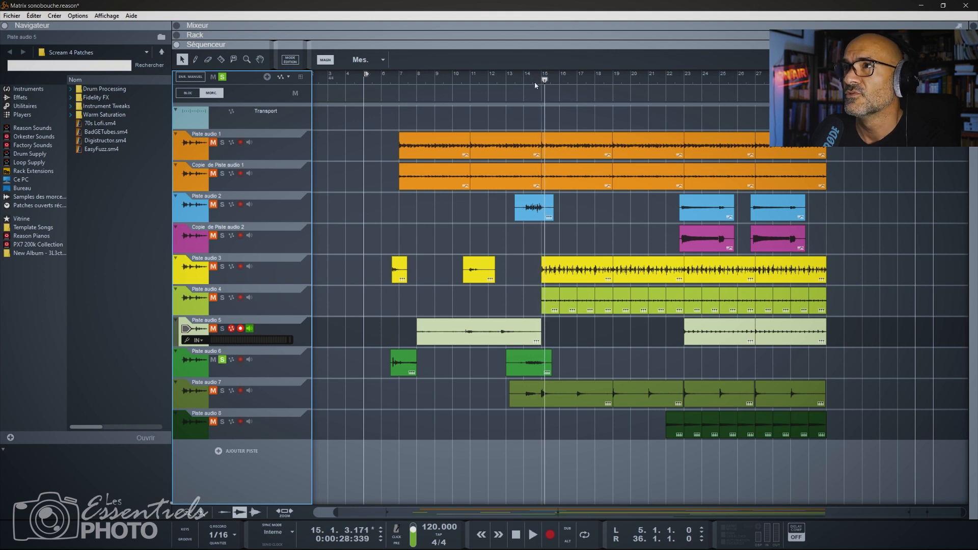
Audition Piste audio 2 and Copie de Piste audio 2 in solo from bar 23.
{"action": "left_click", "coordinate": [676, 79]}
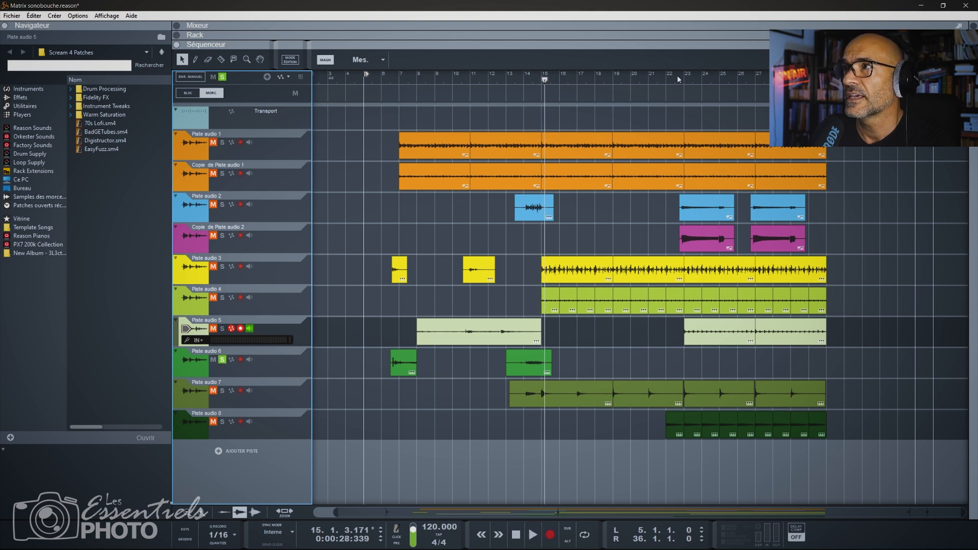
{"action": "left_click", "coordinate": [218, 206]}
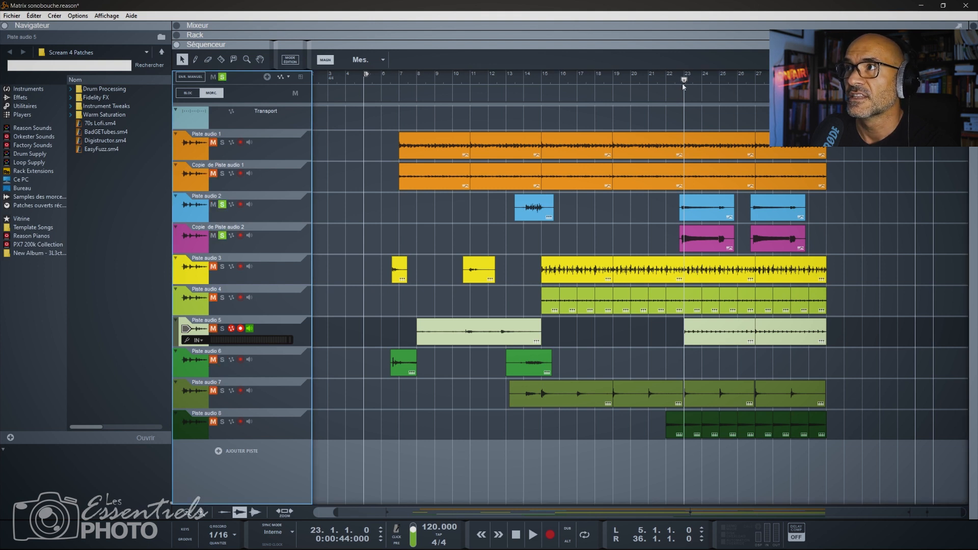
{"action": "key", "text": "space"}
{"action": "left_click", "coordinate": [222, 236]}
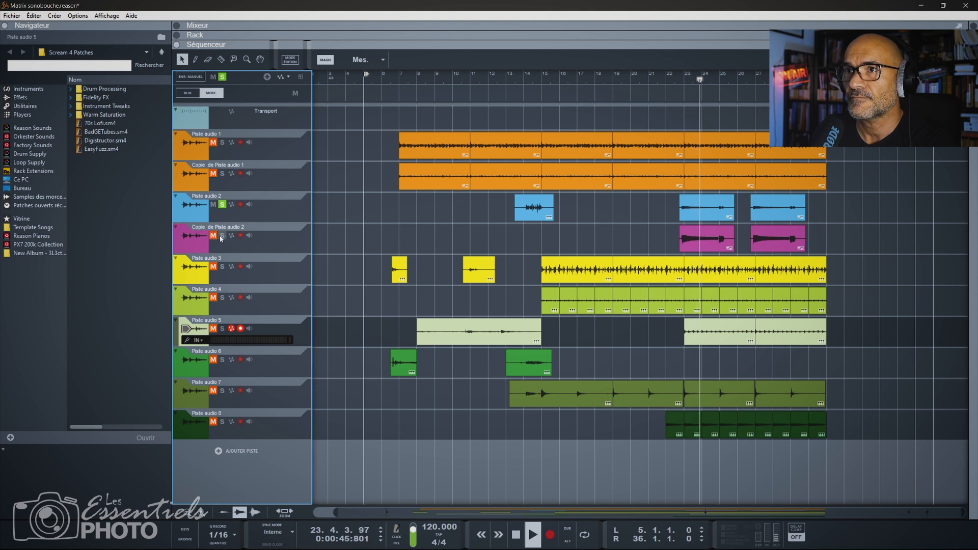
{"action": "left_click", "coordinate": [222, 205]}
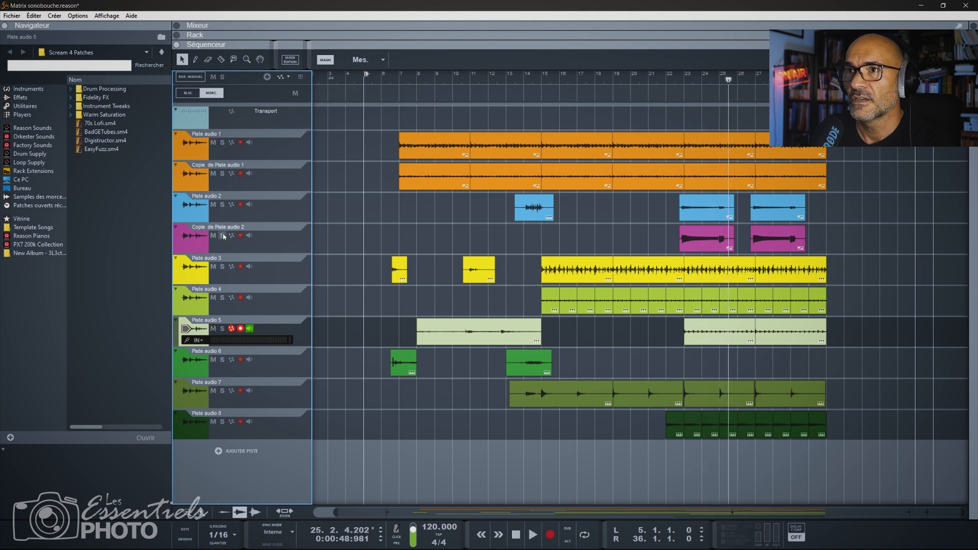
Listen to Copie de Piste audio 2 alone, replaying its clip from around bar 23, and return the playhead to bar 6.
{"action": "left_click", "coordinate": [677, 79]}
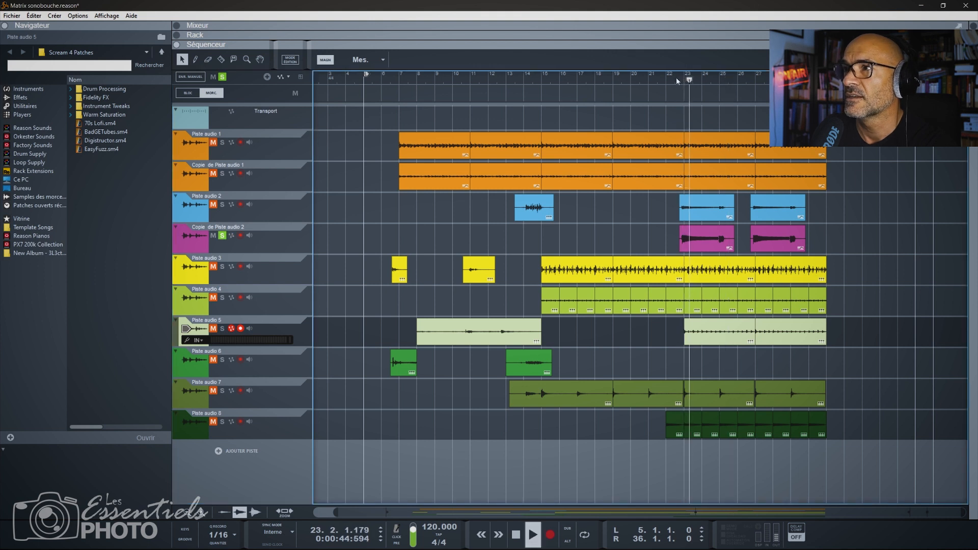
{"action": "left_click", "coordinate": [683, 81]}
{"action": "left_click", "coordinate": [667, 80]}
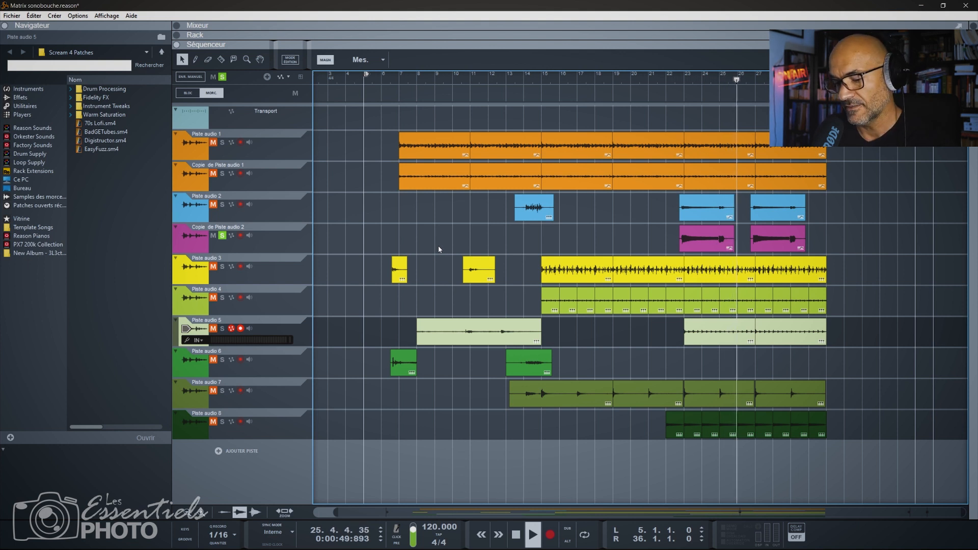
{"action": "key", "text": "space"}
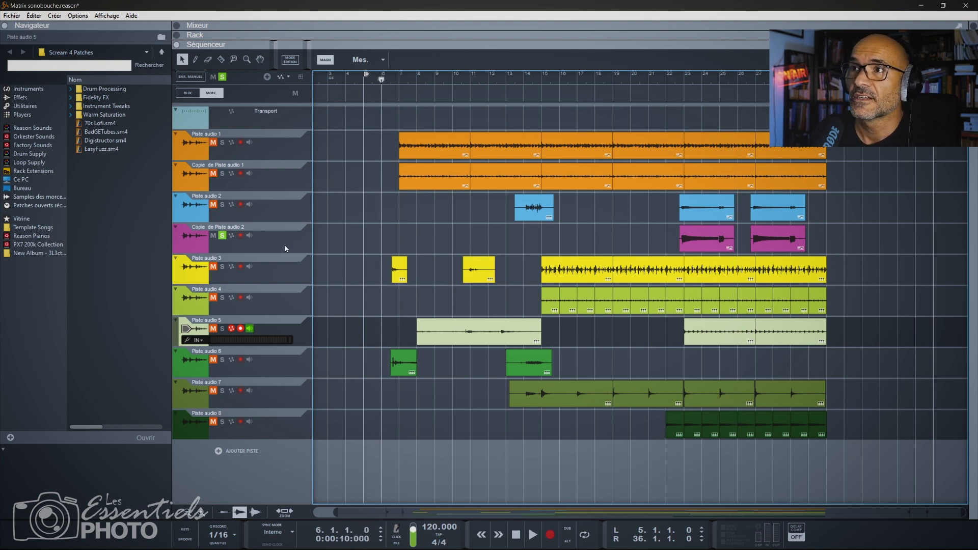
Remove the remaining solo and play the complete mix of all tracks from bar 6.
{"action": "left_click", "coordinate": [223, 236]}
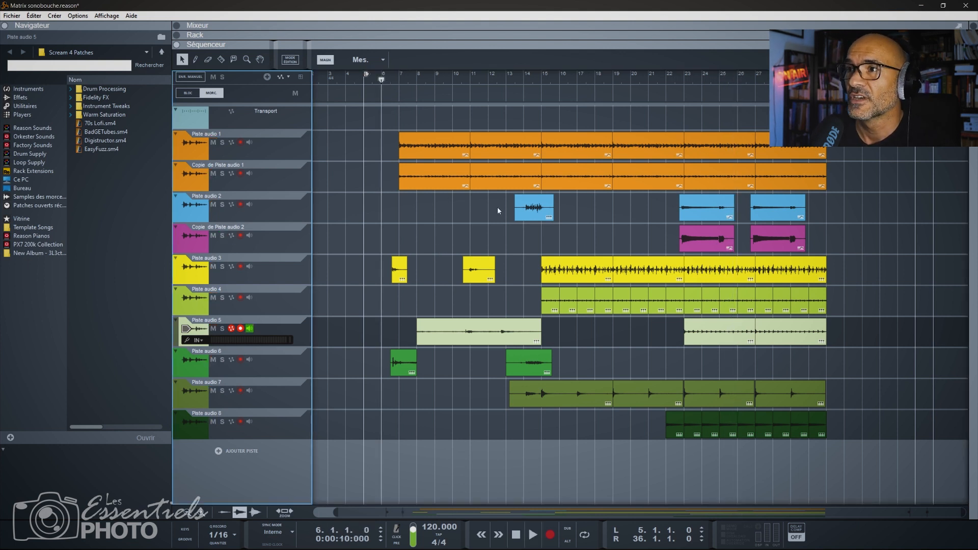
{"action": "left_click", "coordinate": [438, 148]}
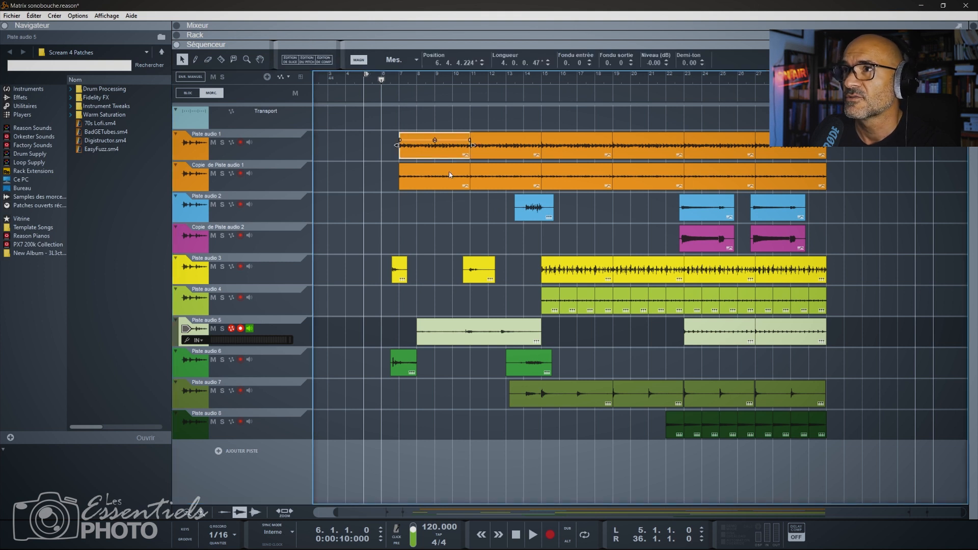
{"action": "key", "text": "space"}
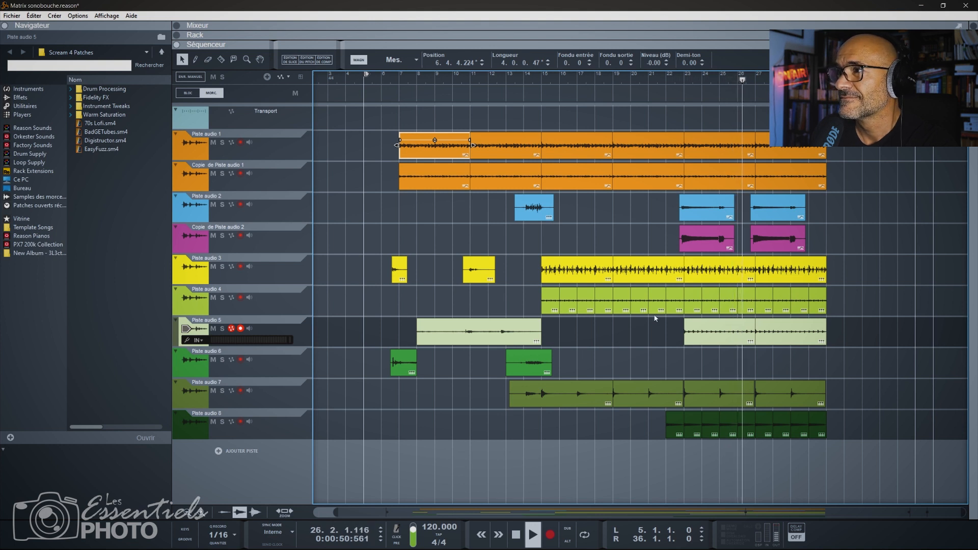
{"action": "key", "text": "space"}
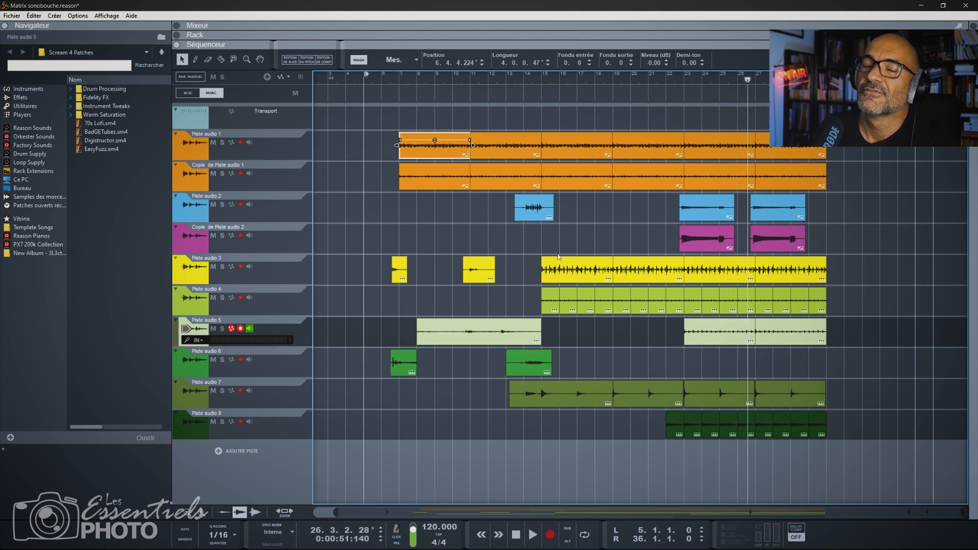